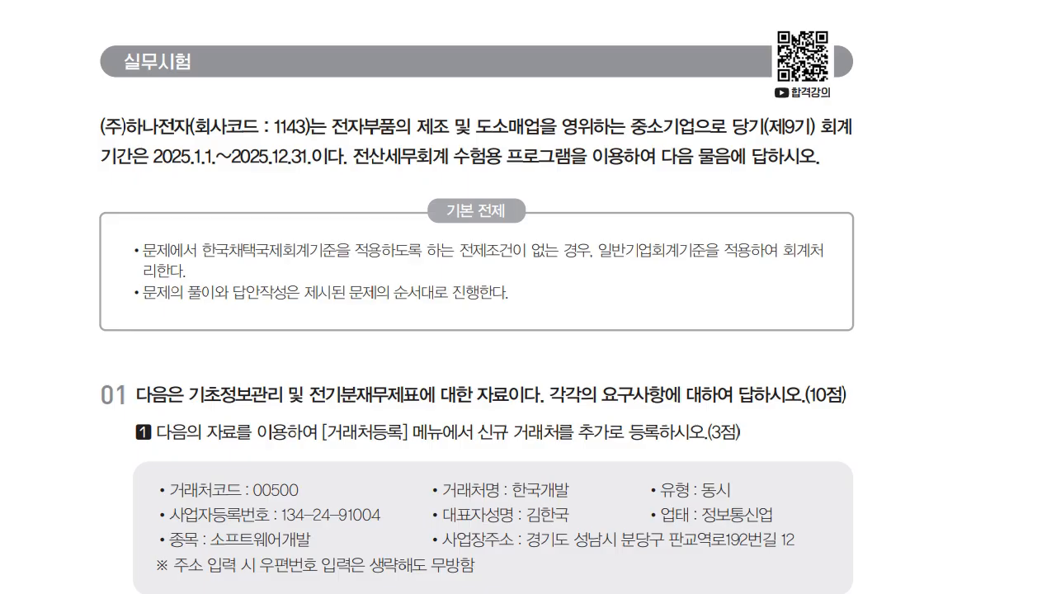
Add a new general client in 거래처등록 with code 00500, name 한국개발 and type 동시.
scroll(477, 298, down, 5)
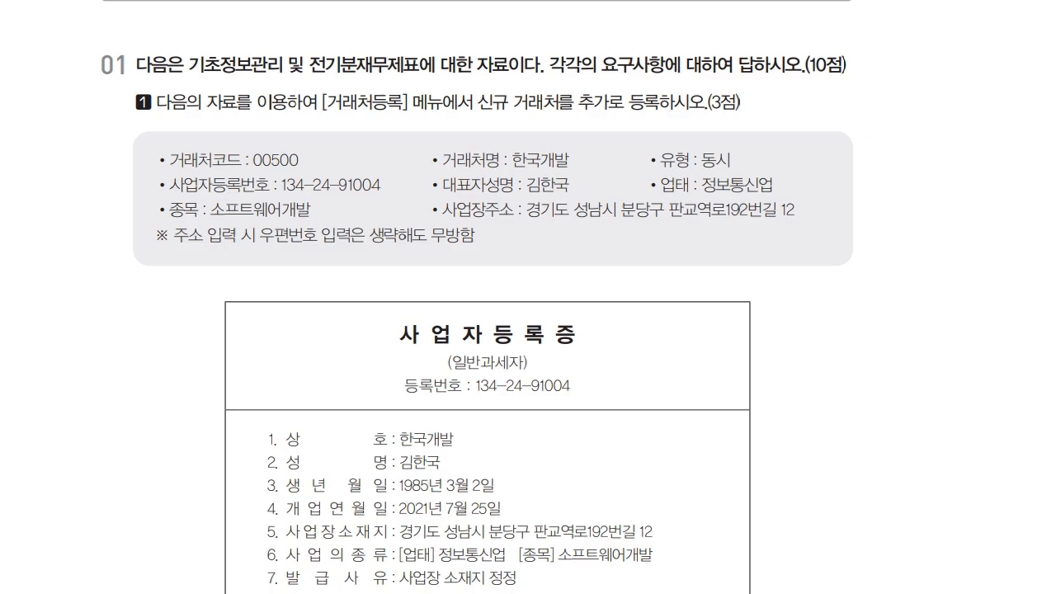
scroll(477, 297, down, 1)
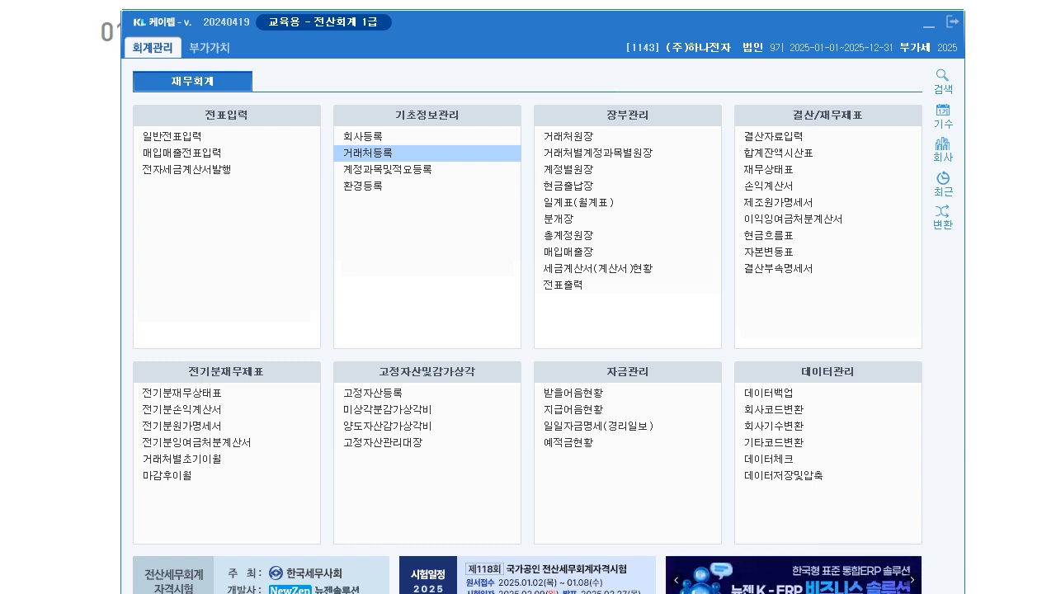
click(368, 154)
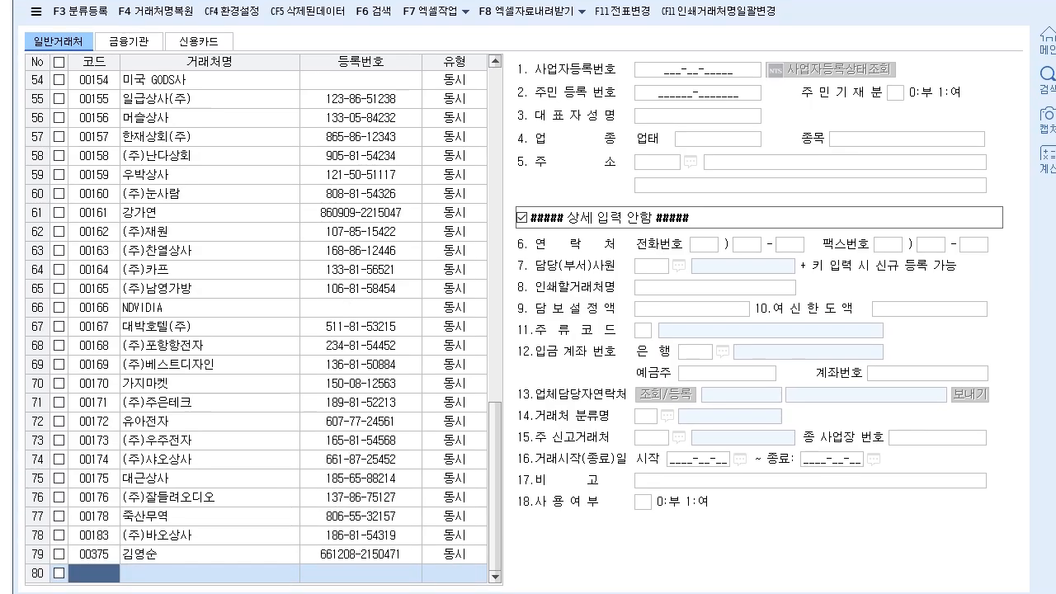
text(00500)
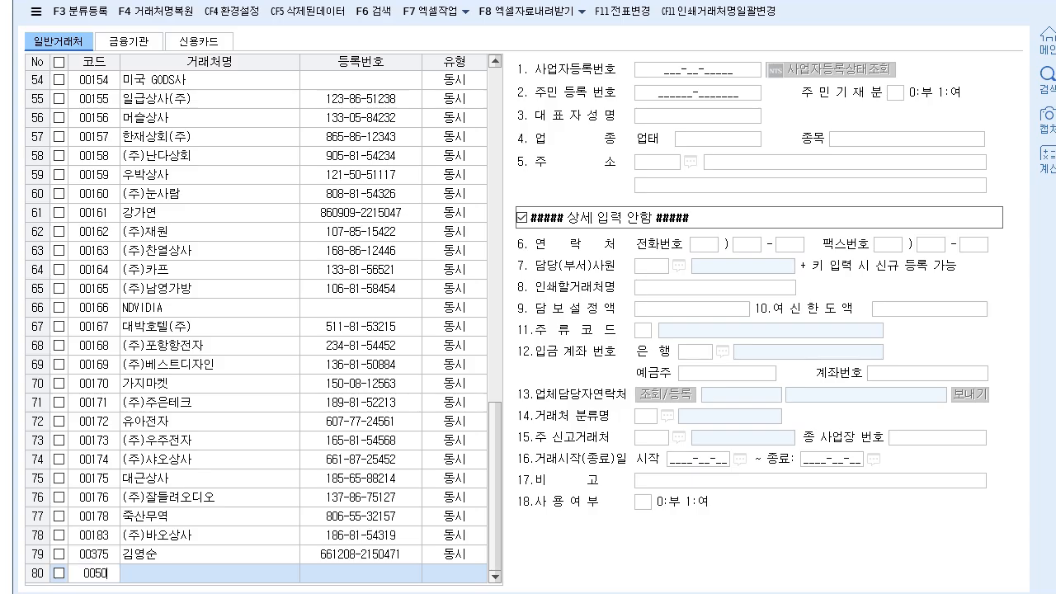
key(Return)
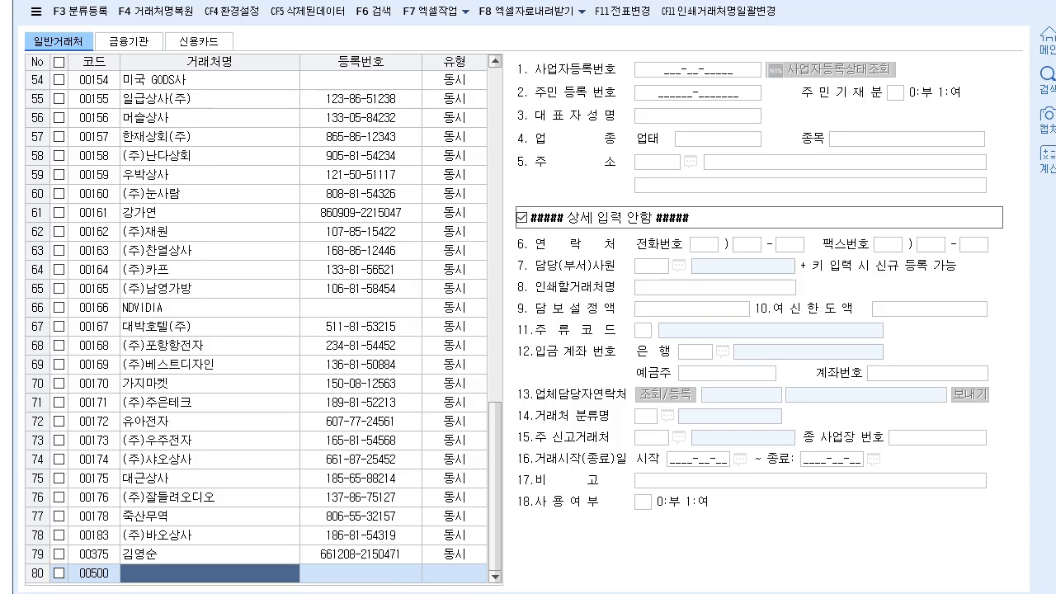
text(한국개발)
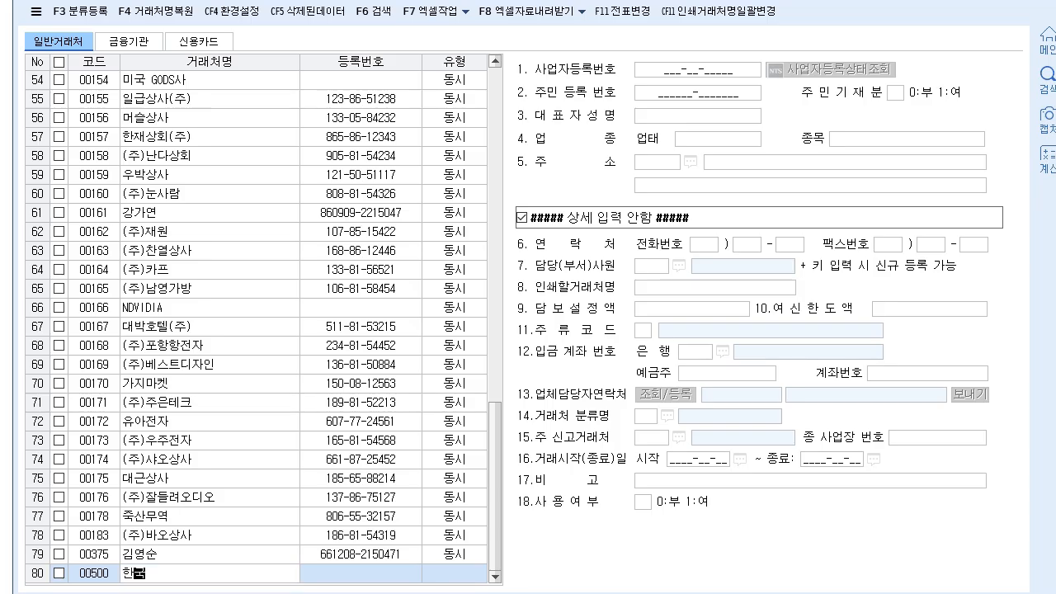
key(Return)
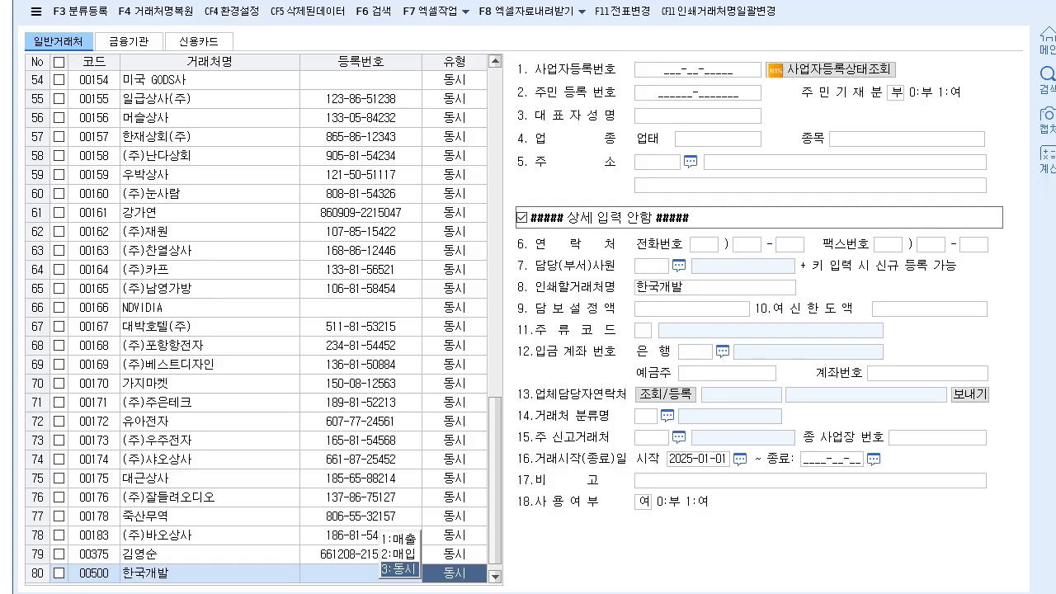
key(Return)
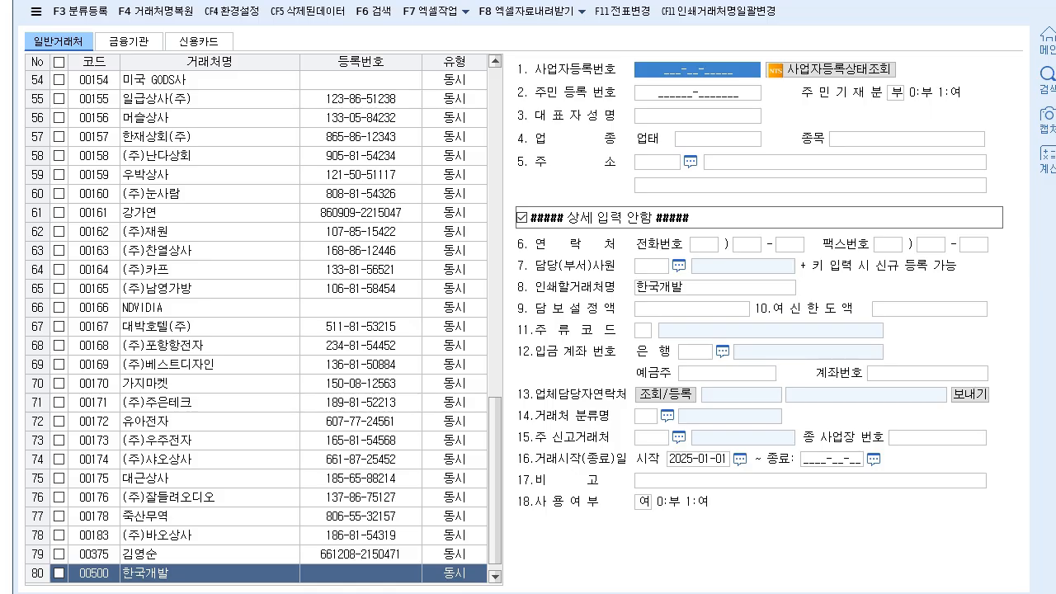
Enter the business registration number and the representative's name for client 한국개발.
text(134-)
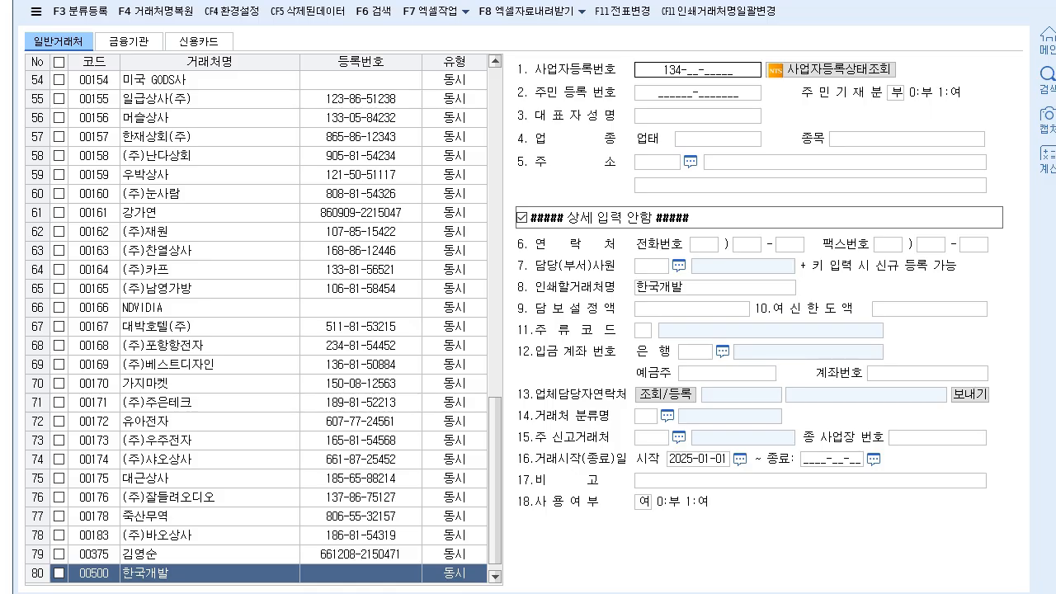
text(24-91004)
key(Return)
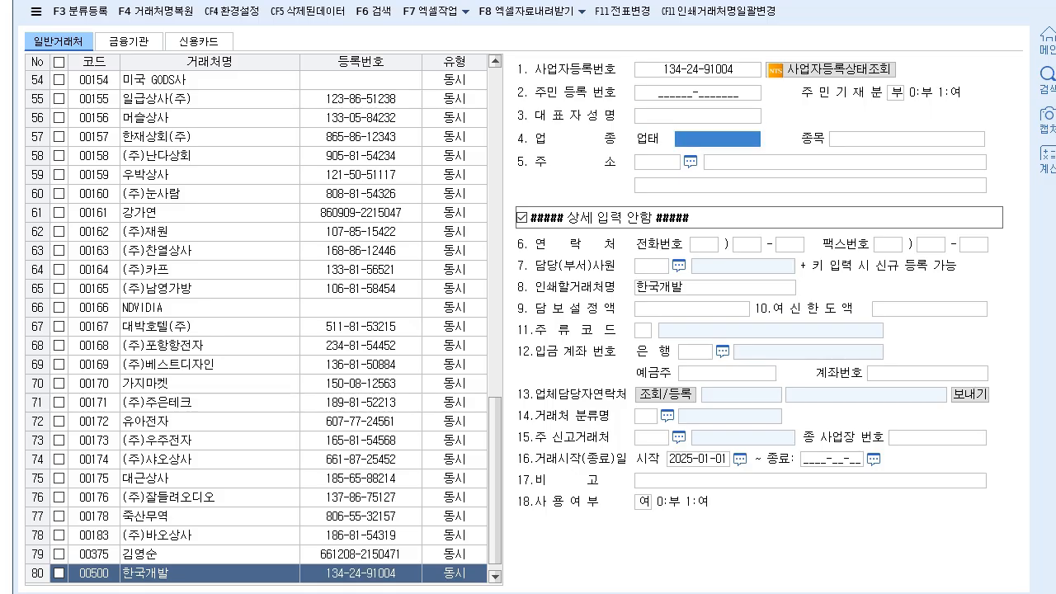
key(Up)
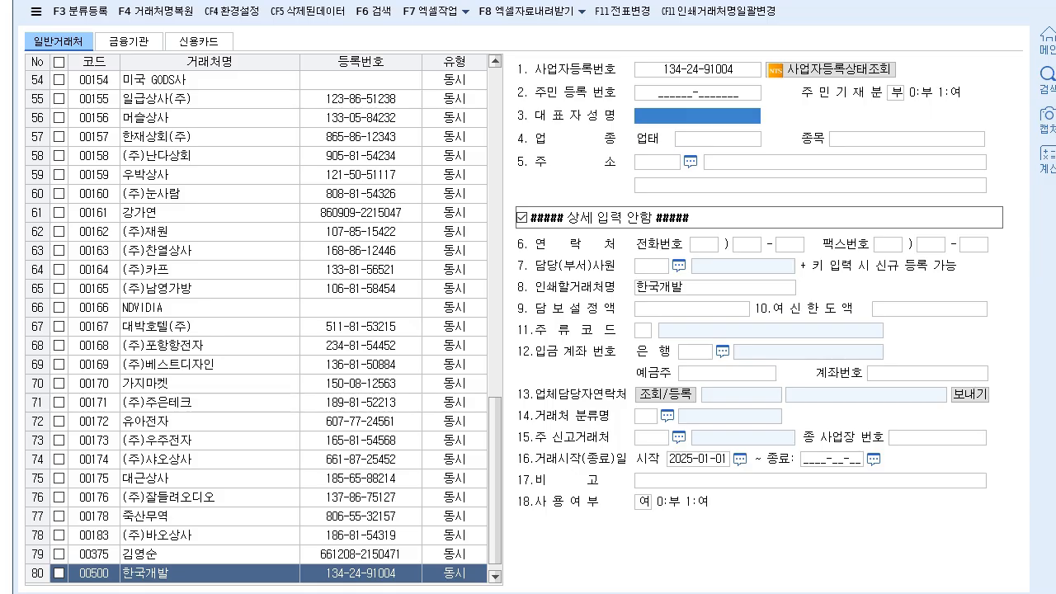
text(김한국)
key(Return)
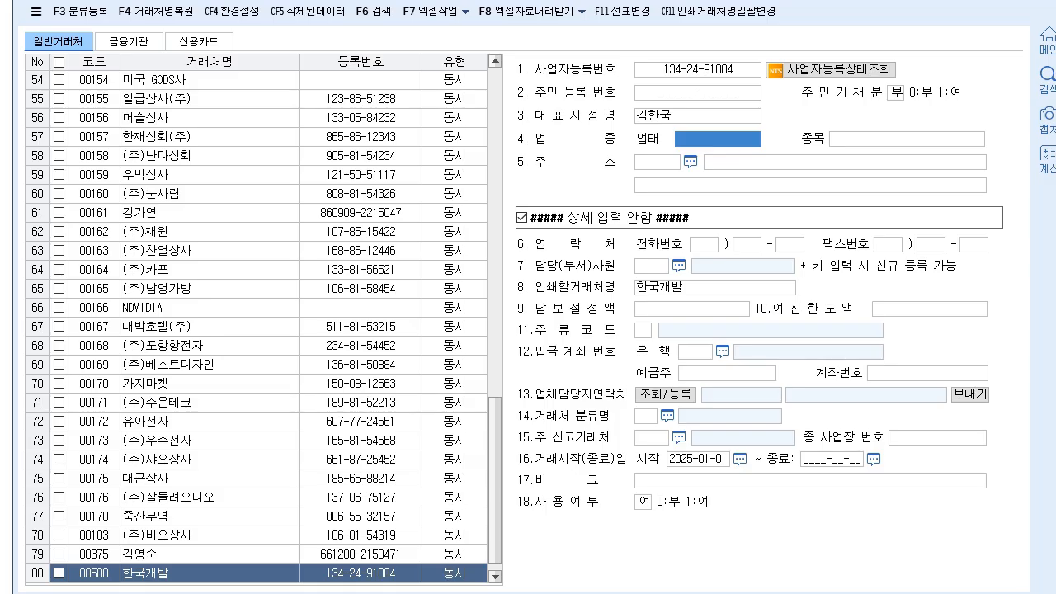
Set the client's 업태 to 정보통신업 and its 종목 to 소프트웨어개발.
text(정보토)
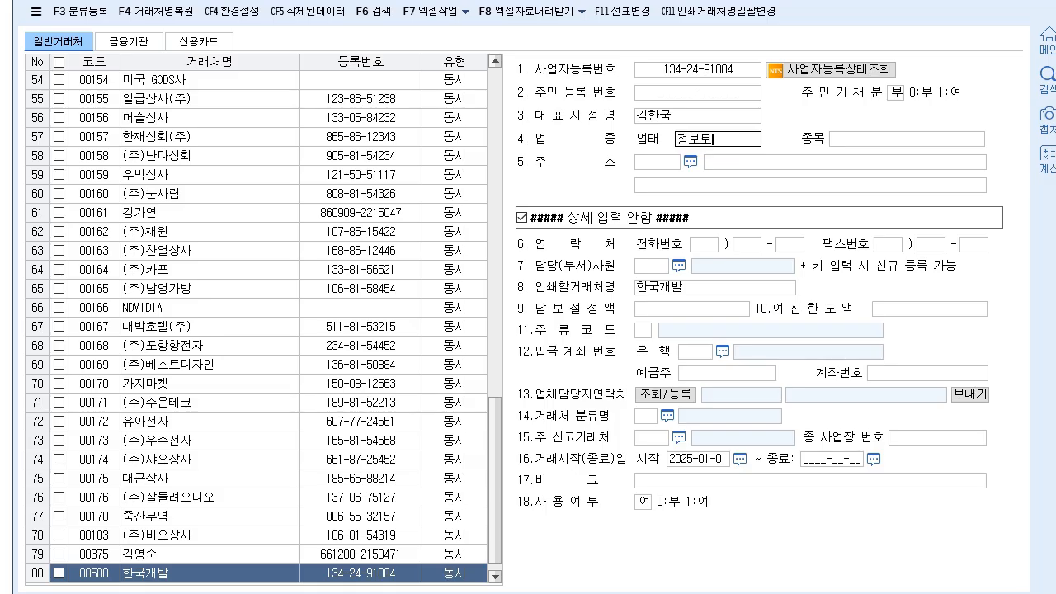
text(신업)
key(Return)
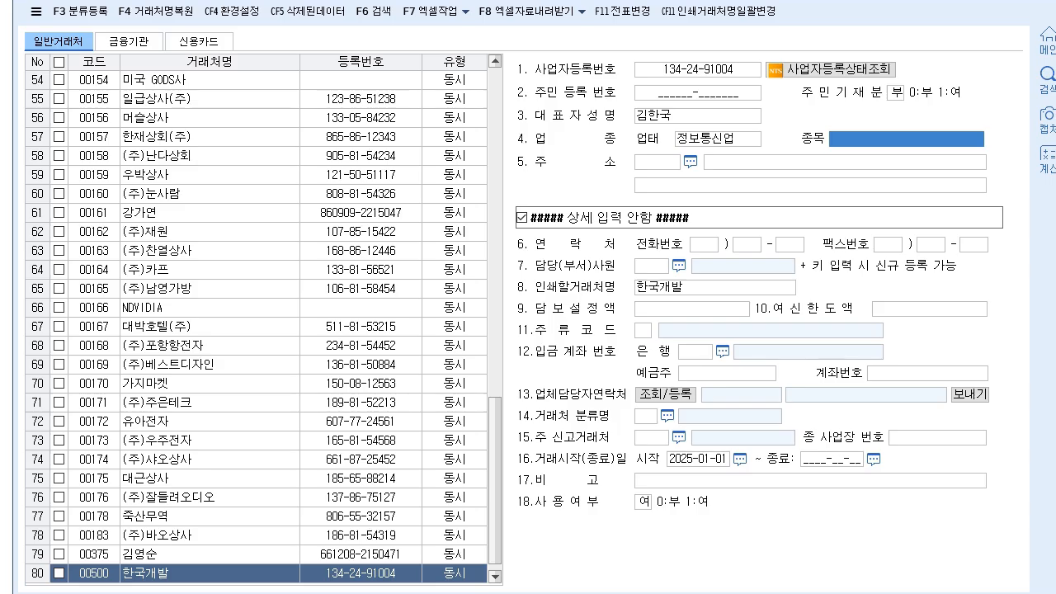
text(소프트)
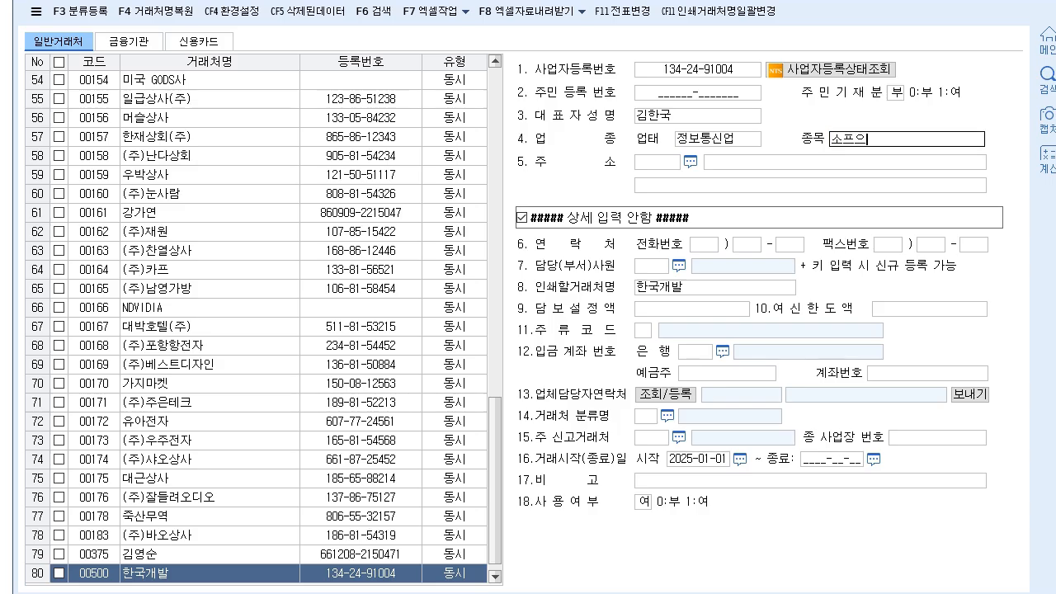
text(웨어개발)
key(Return)
key(Return)
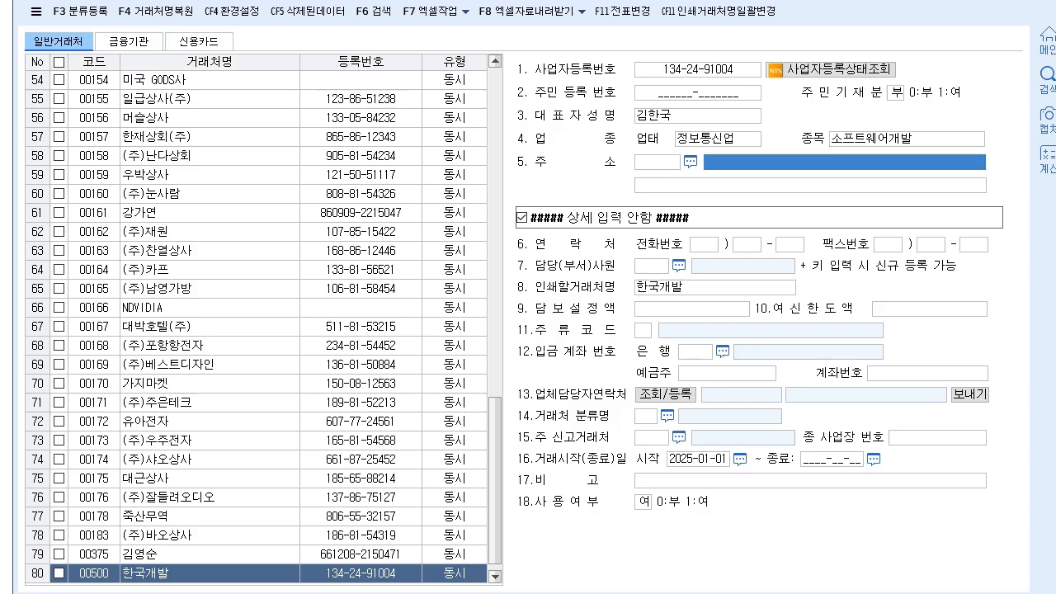
Enter the business address of client 한국개발, leaving out the postal code.
text(경)
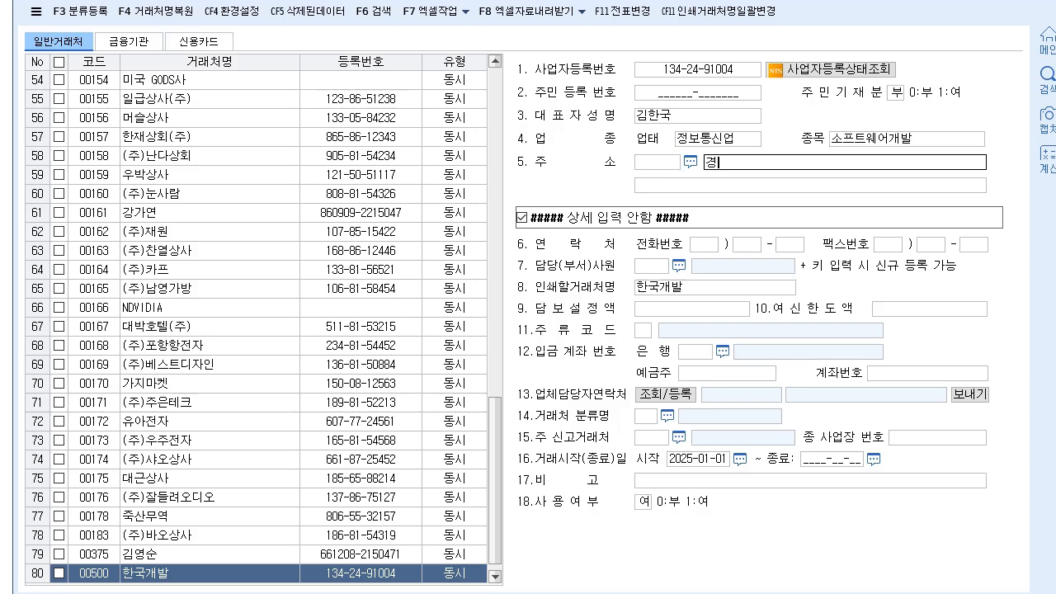
text(기도 성남시 분당구 판교역로)
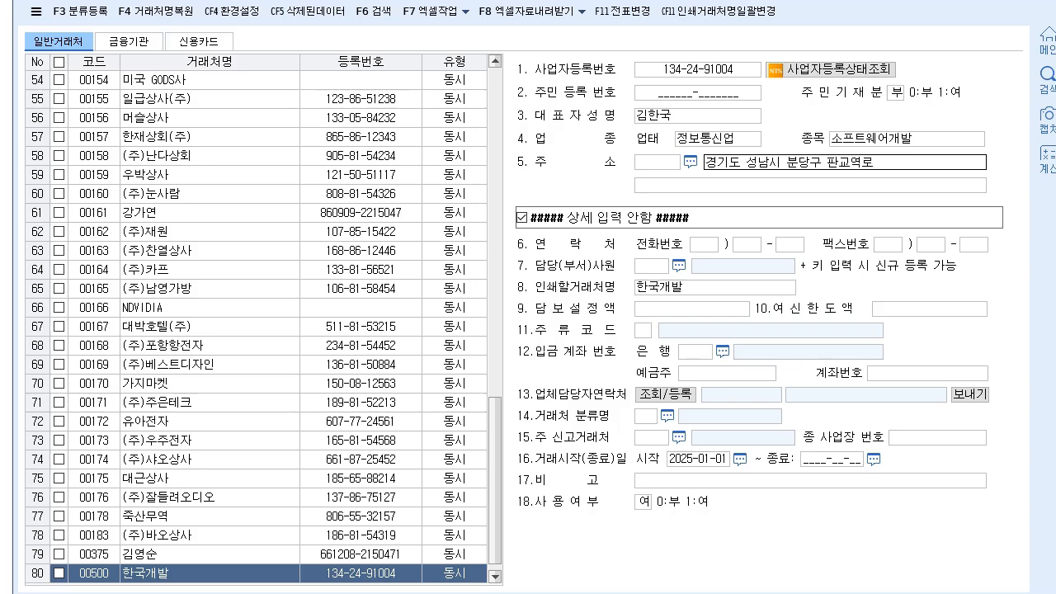
text(192번길)
text(12)
key(Return)
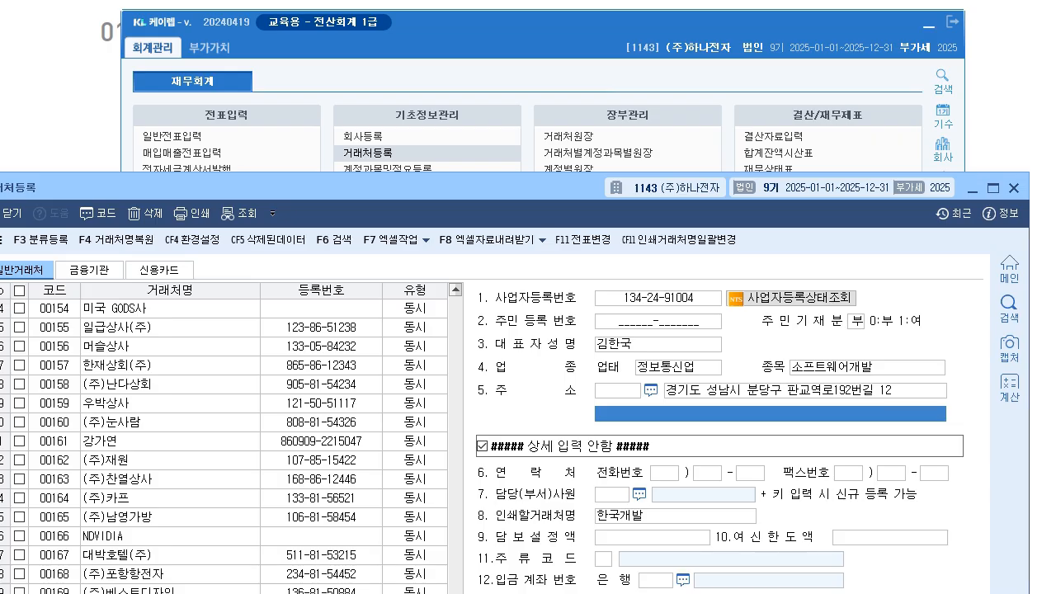
Minimize the main menu window and close the 거래처등록 window to return to the exam document.
click(929, 26)
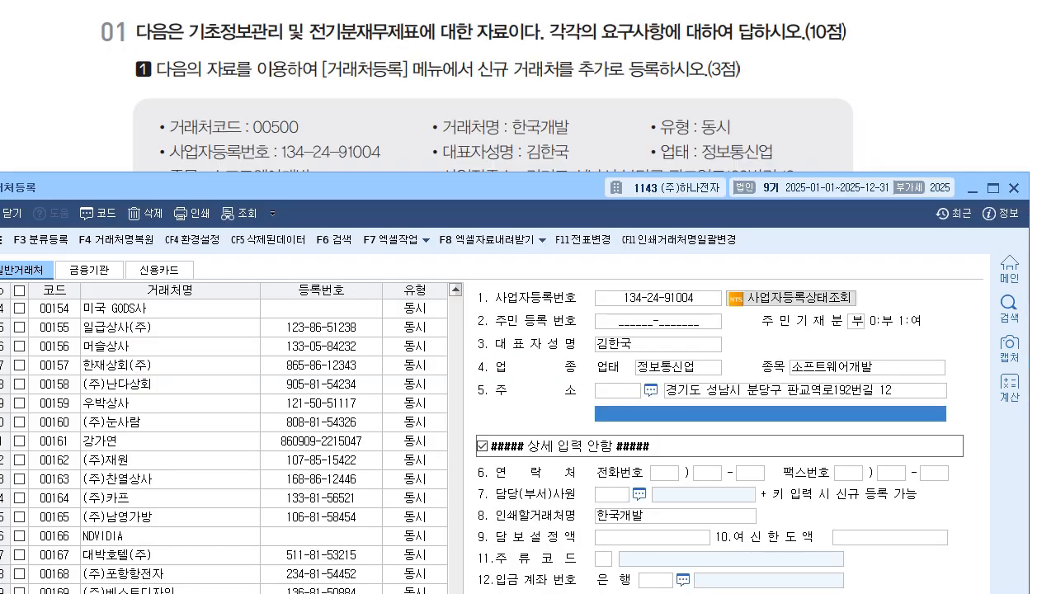
scroll(492, 86, down, 3)
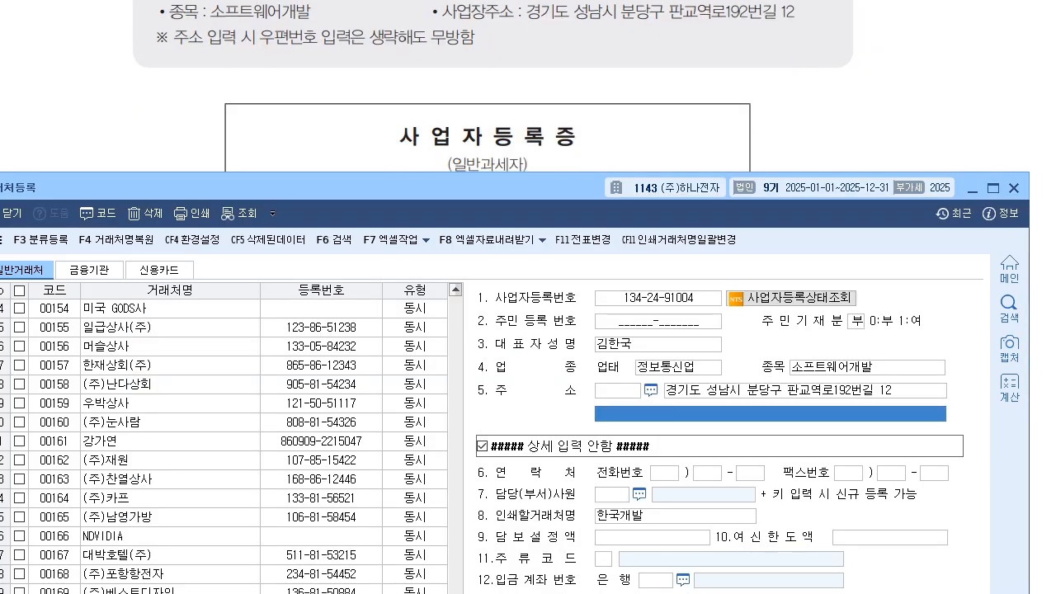
drag(463, 187, 465, 65)
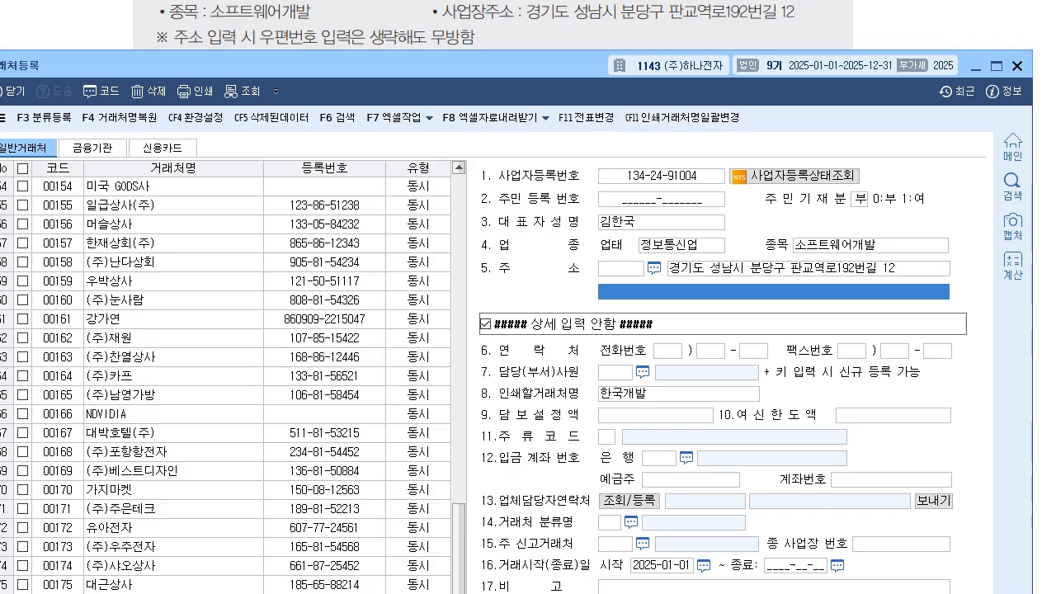
click(1017, 65)
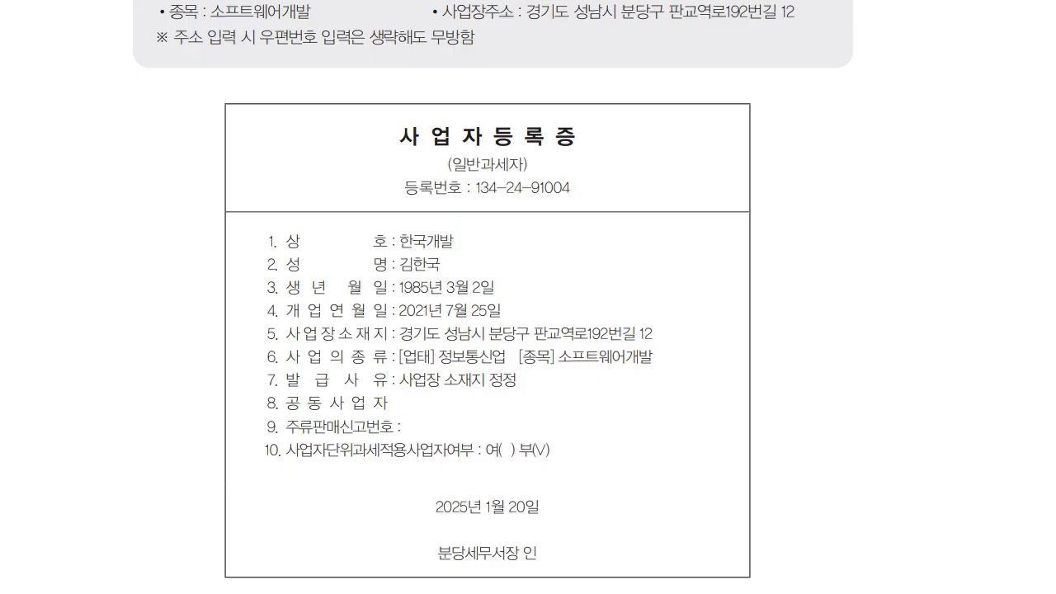
Open 계정과목및적요등록 for question 2 and go to account code 862.
scroll(528, 297, down, 5)
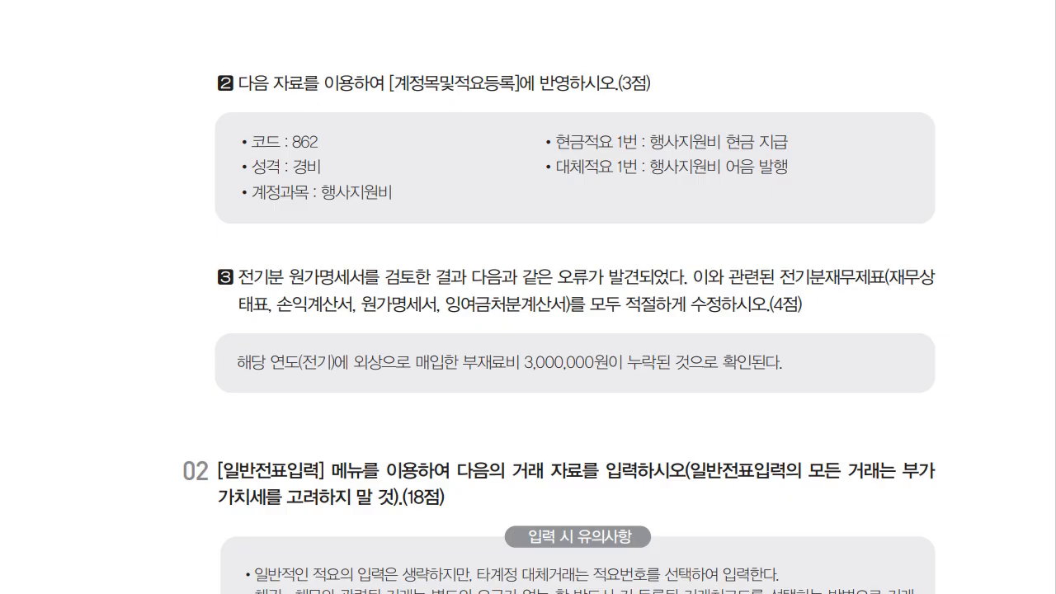
scroll(559, 318, down, 1)
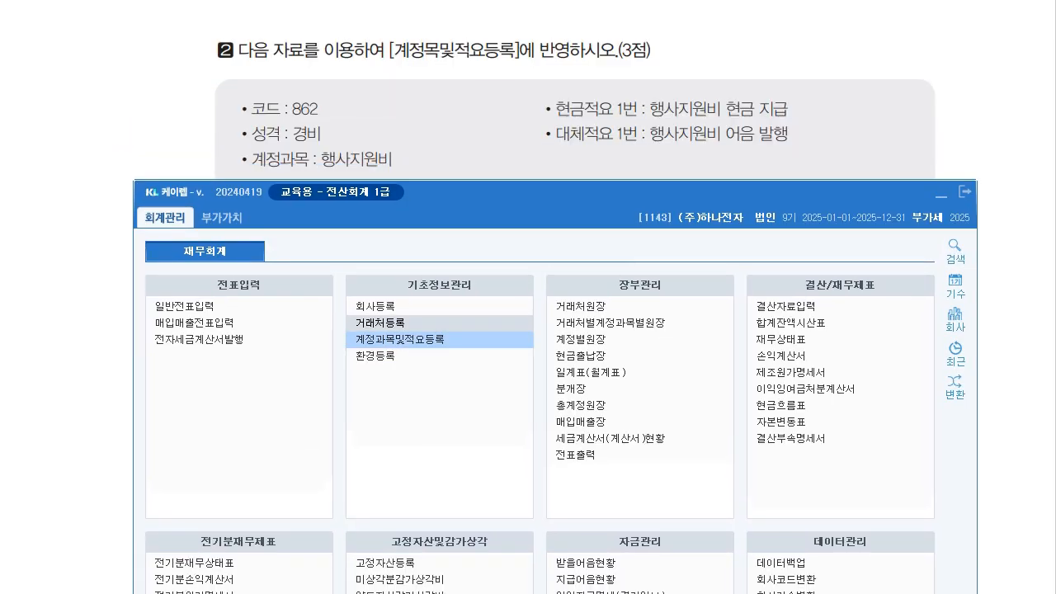
click(396, 339)
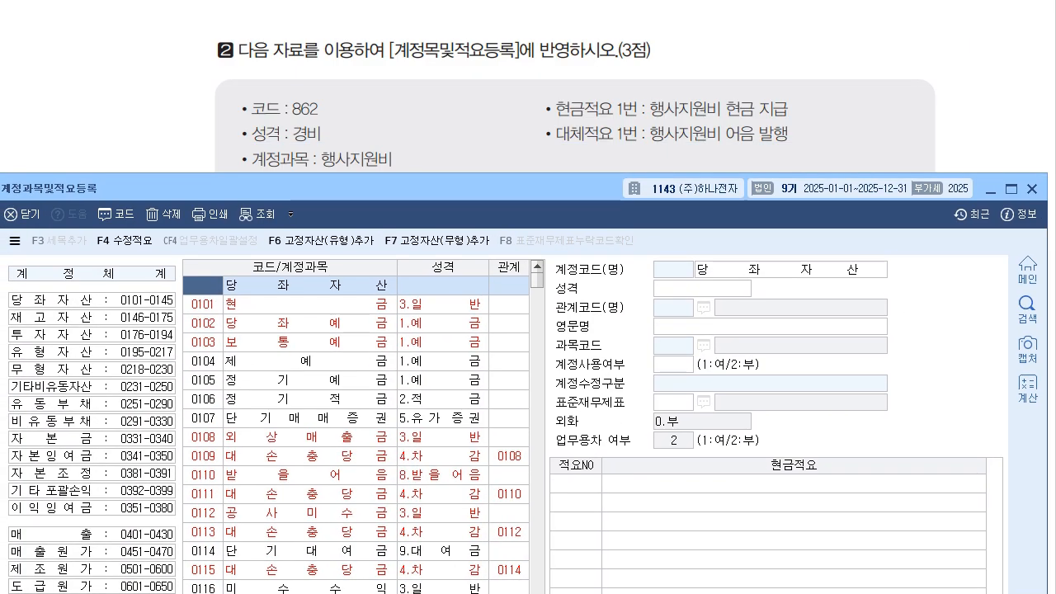
click(203, 343)
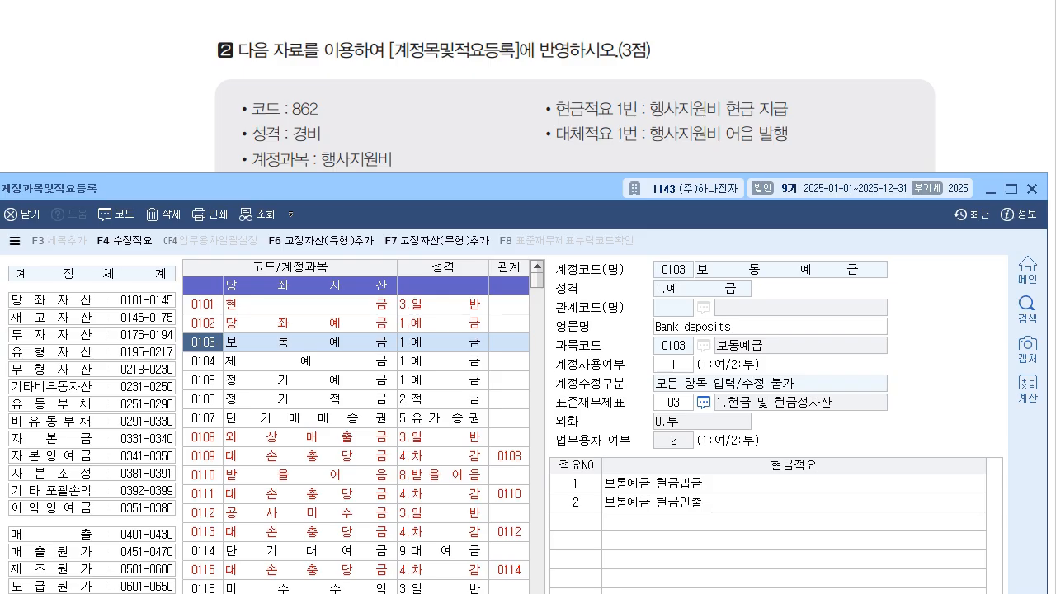
text(862)
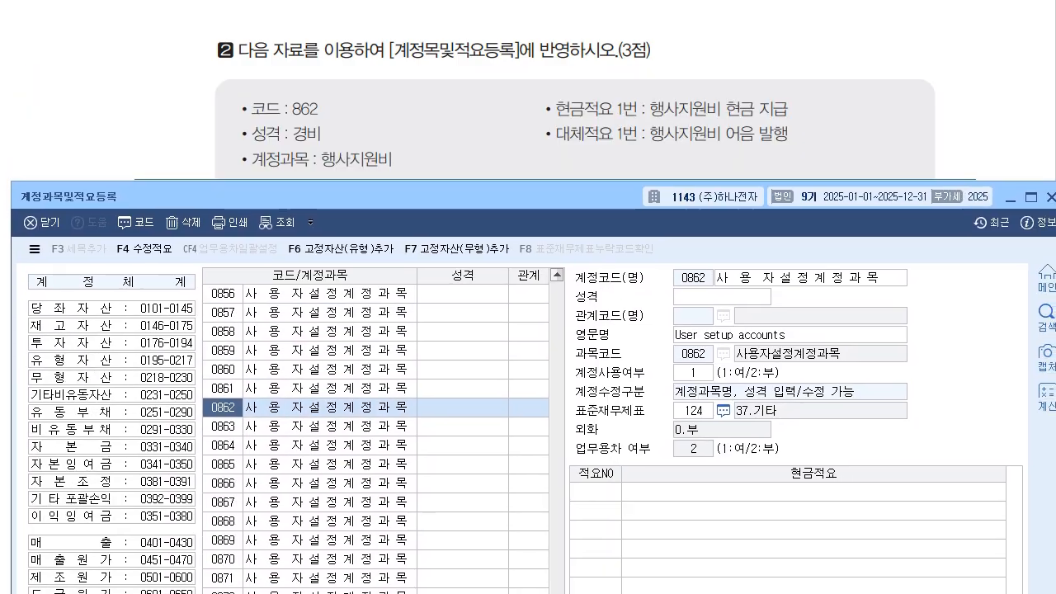
Name account 862 행사지원비 and set its 성격 to 3.경비.
click(810, 278)
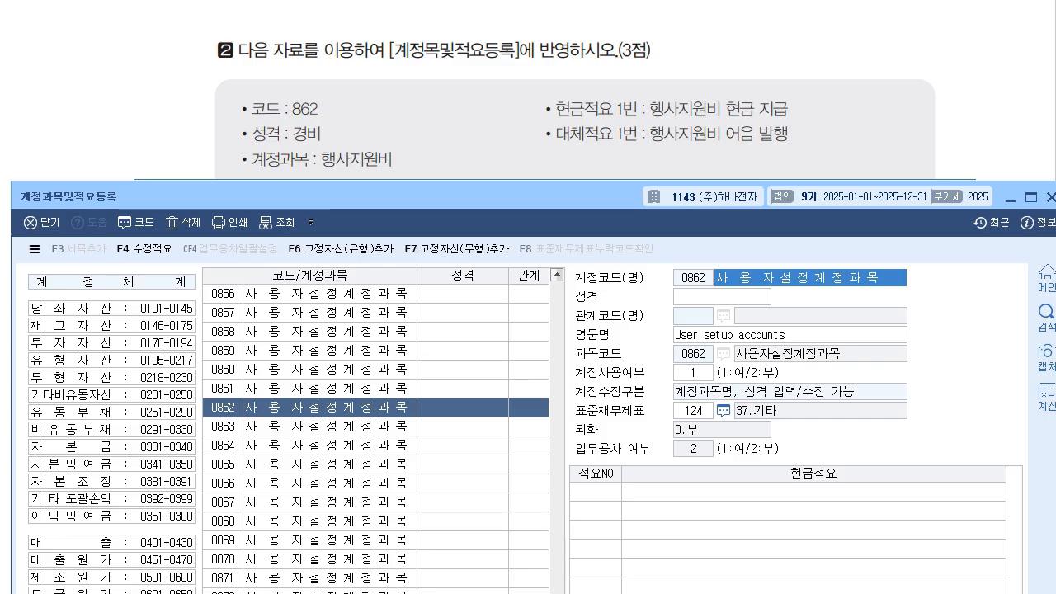
text(행사지원비)
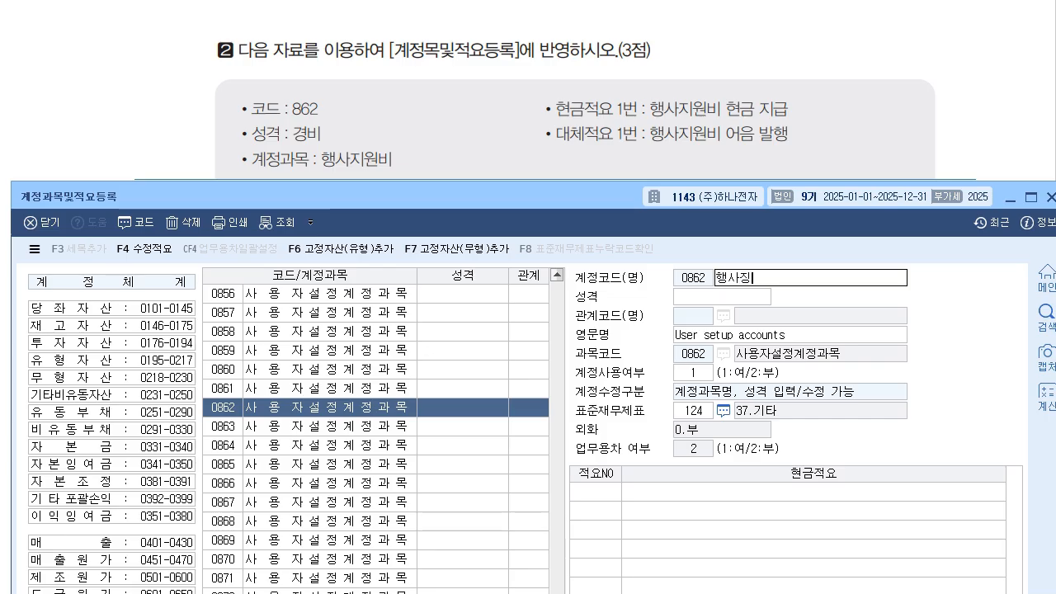
key(Return)
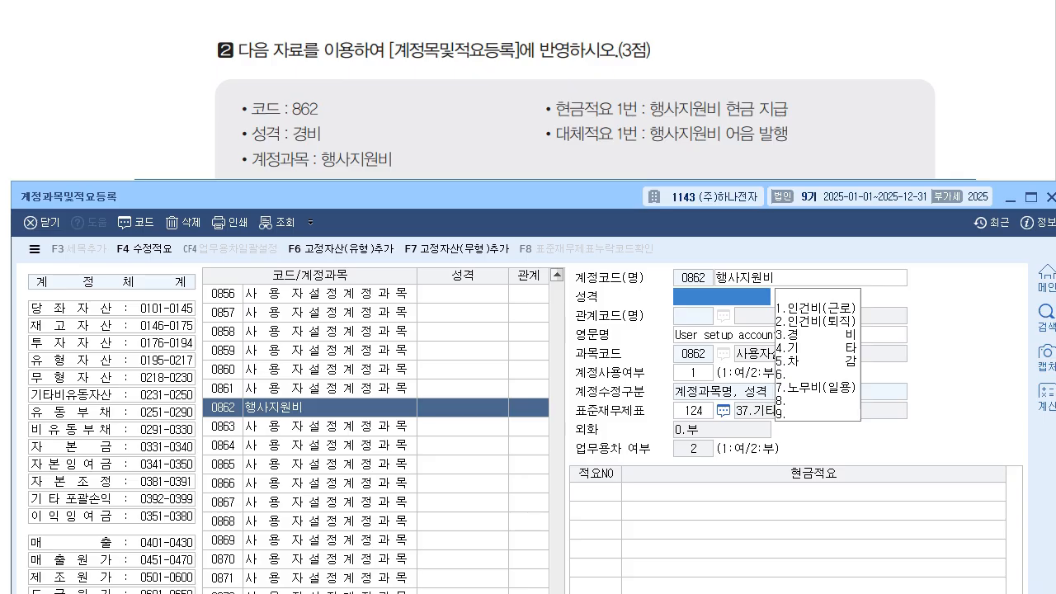
text(3)
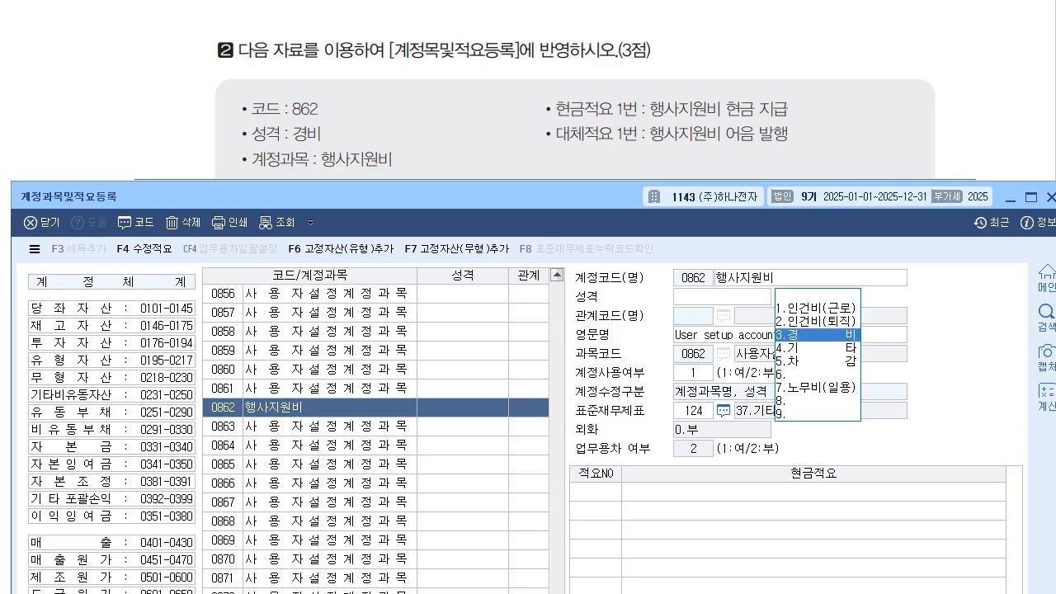
key(Return)
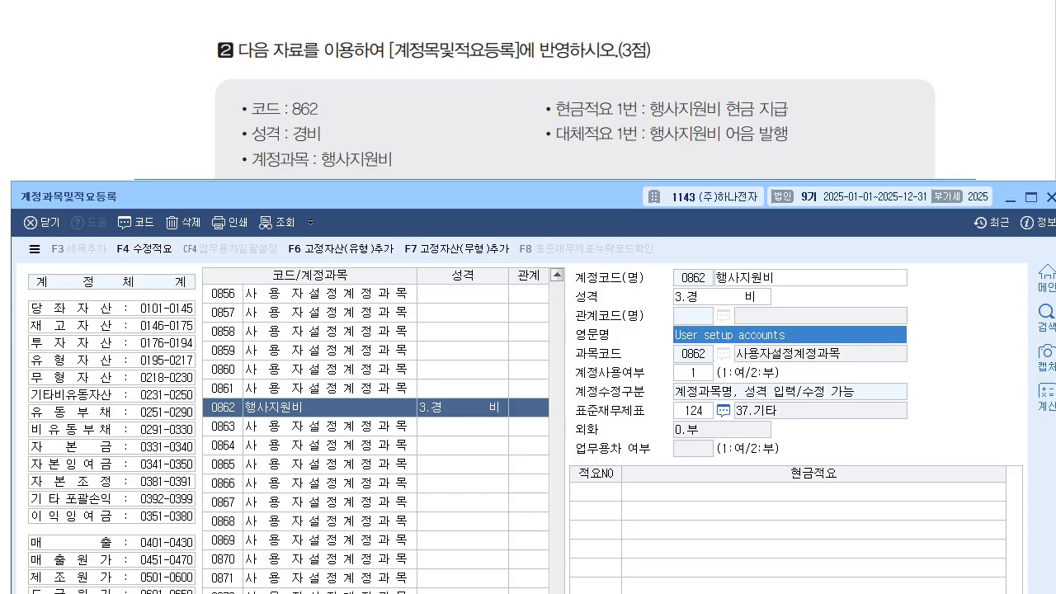
Add 현금적요 number 1 with the text 행사지원비 현금 지급 to account 862.
key(Return)
text(1)
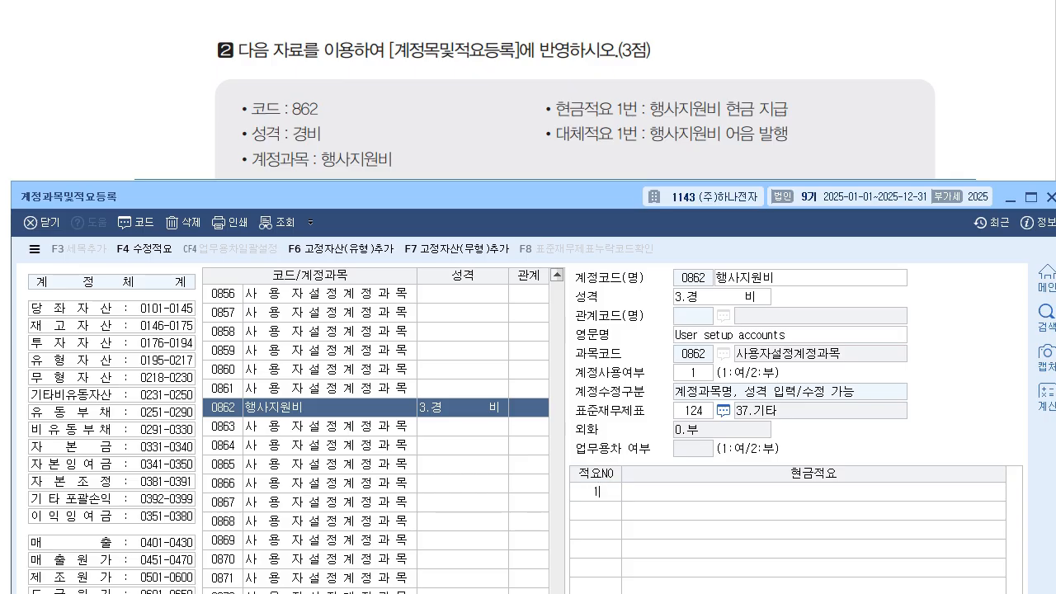
key(Return)
text(행사지원비 현금 지급)
key(Return)
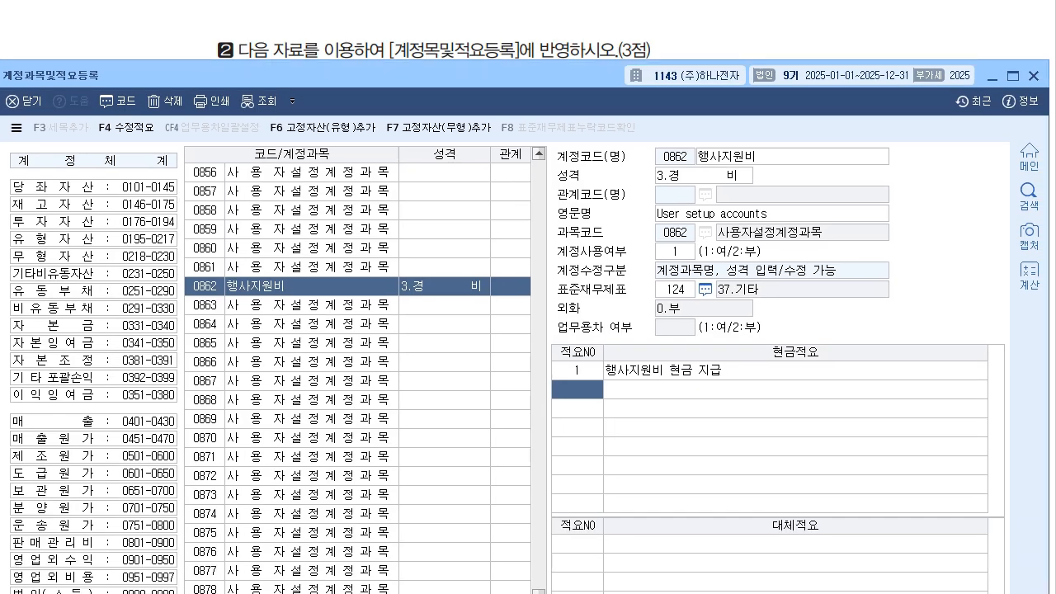
Add 대체적요 number 1 with the text 행사지원비 어음 발행 to account 862 and return to the exam document.
key(Return)
key(Return)
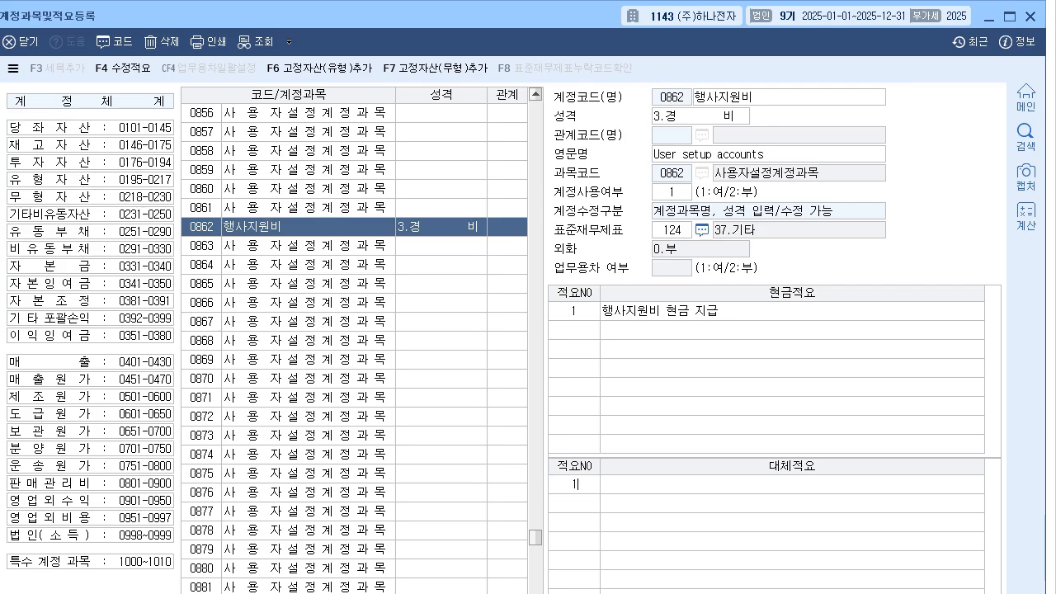
text(행사)
text(지원)
text(비 어음발해)
text(ㅇ)
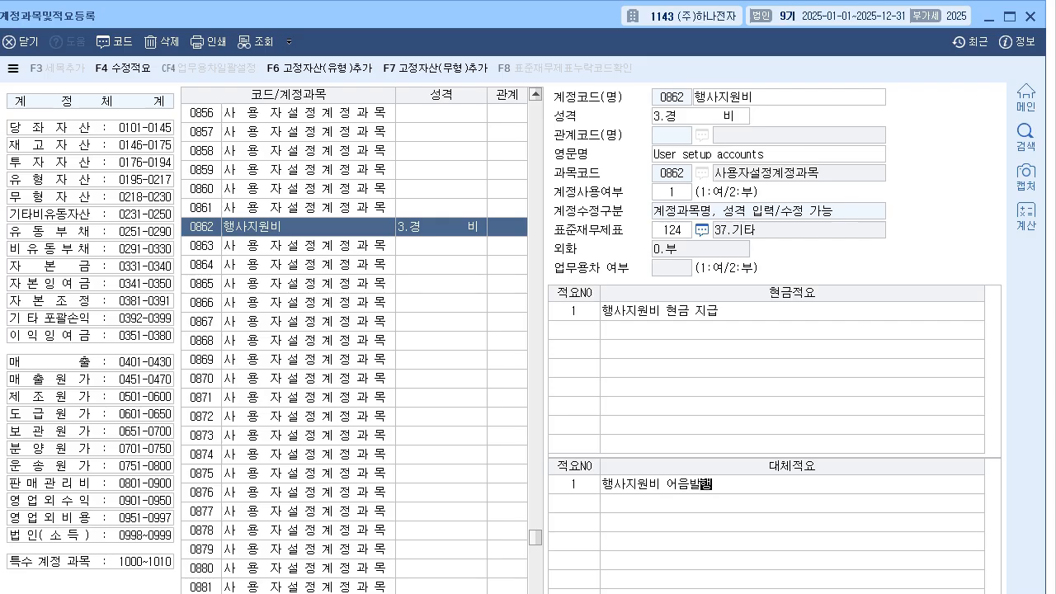
key(Left)
key(Left)
key(Return)
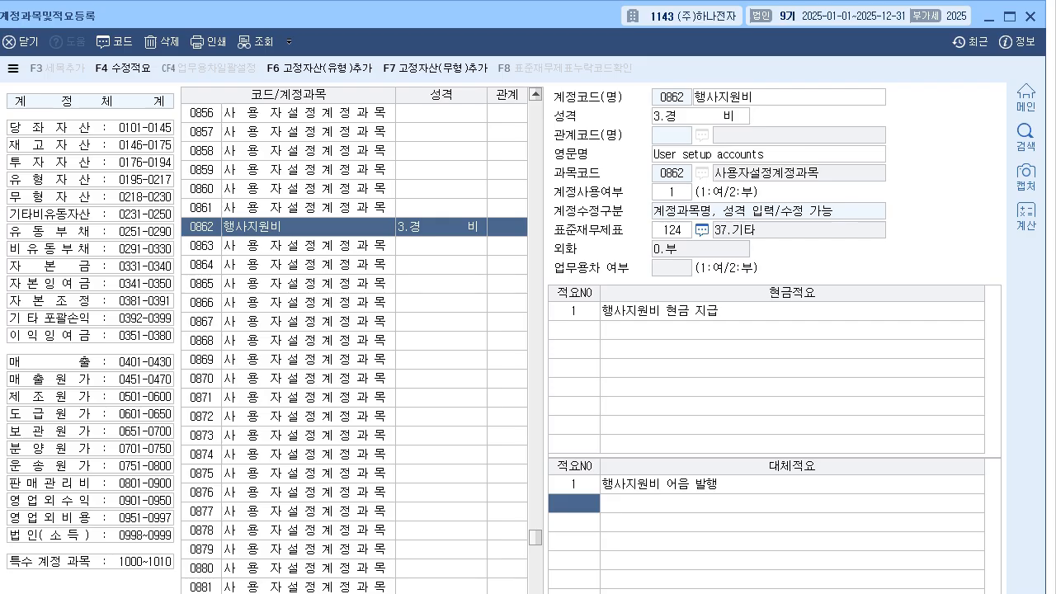
click(793, 485)
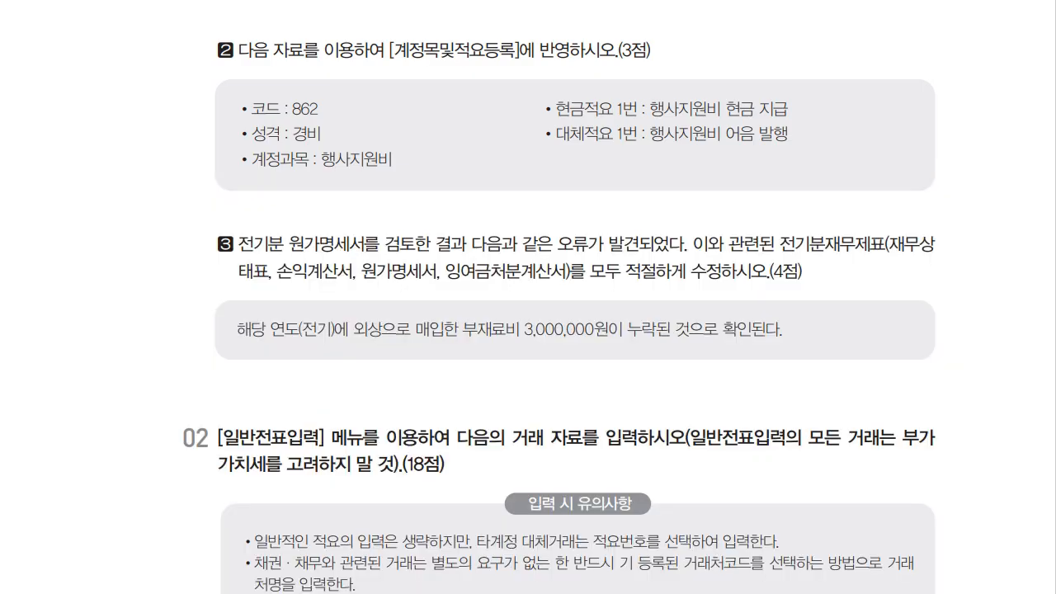
Examine question 3 on the omitted 부재료비 and work out the order for correcting the prior-period statements.
scroll(576, 297, down, 2)
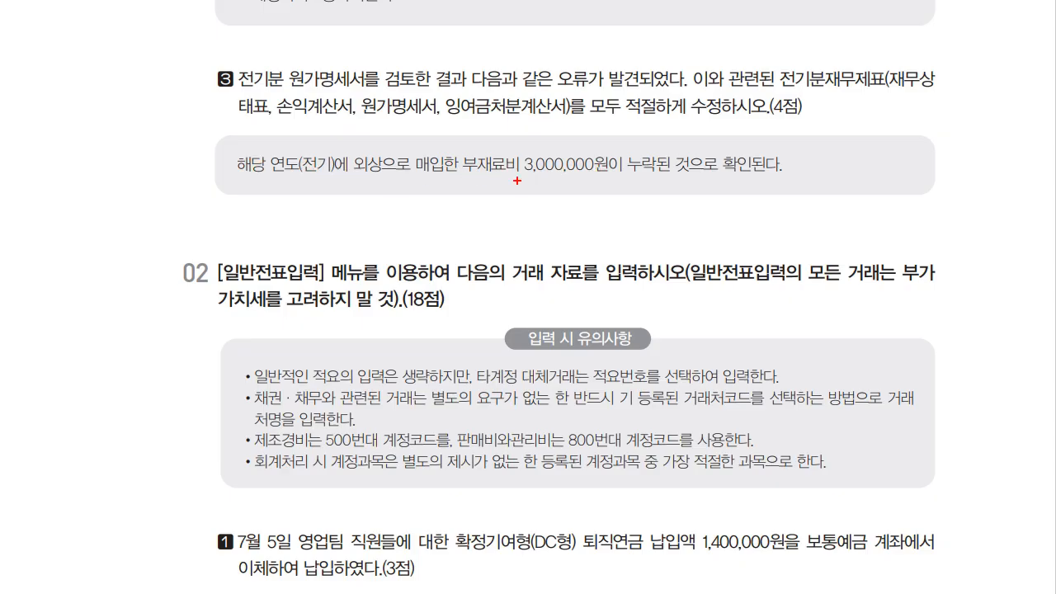
drag(453, 172, 665, 175)
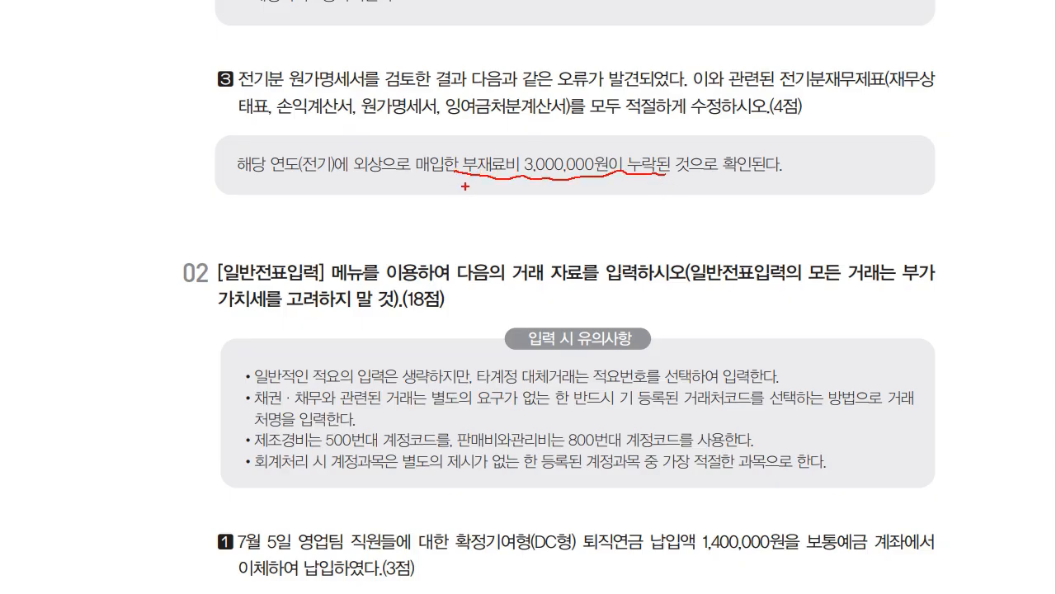
mouse_move(459, 190)
mouse_down()
mouse_move(487, 204)
mouse_move(505, 191)
mouse_move(525, 213)
mouse_move(604, 195)
mouse_move(644, 231)
mouse_up()
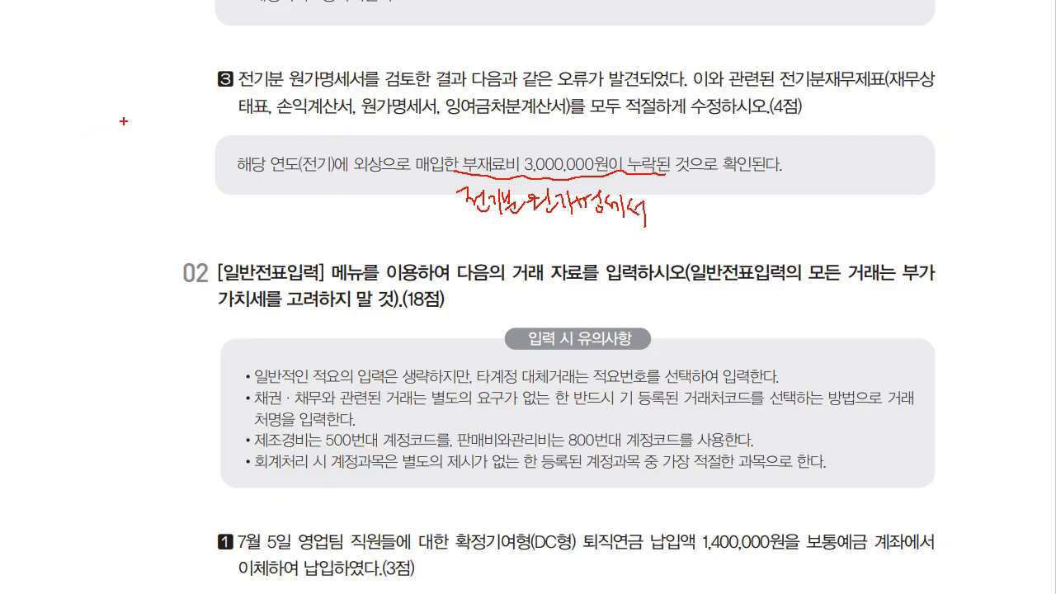
drag(226, 234, 262, 264)
drag(247, 210, 259, 266)
drag(274, 245, 314, 247)
mouse_move(344, 220)
mouse_down()
mouse_move(342, 235)
mouse_move(370, 248)
mouse_move(373, 266)
mouse_move(355, 201)
mouse_up()
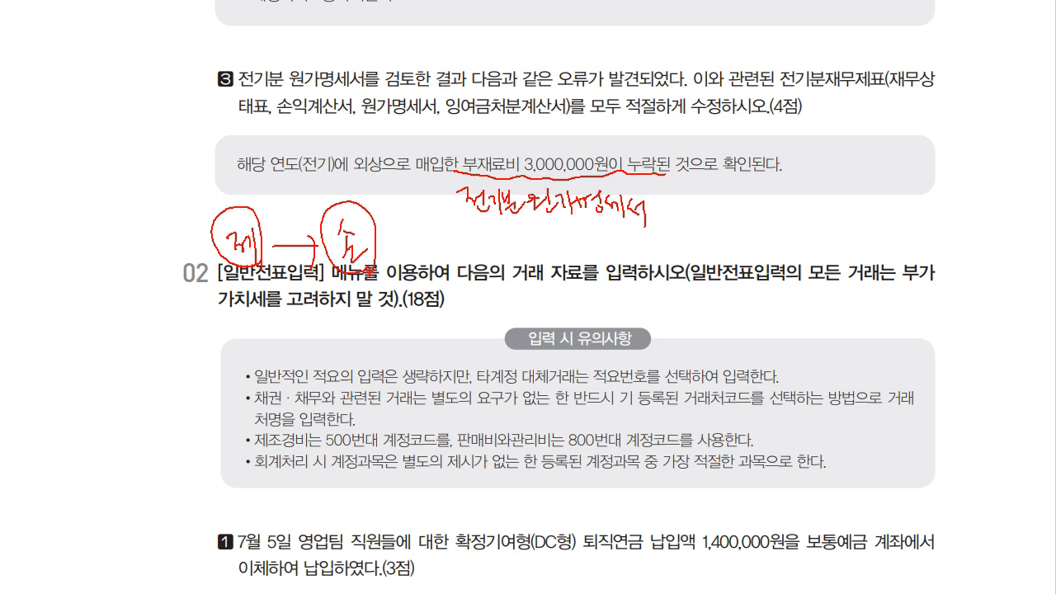
drag(388, 243, 414, 263)
mouse_move(429, 242)
mouse_down()
mouse_move(424, 252)
mouse_move(430, 242)
mouse_move(455, 271)
mouse_up()
mouse_move(438, 217)
mouse_down()
mouse_move(450, 278)
mouse_move(441, 215)
mouse_move(543, 269)
mouse_move(515, 276)
mouse_up()
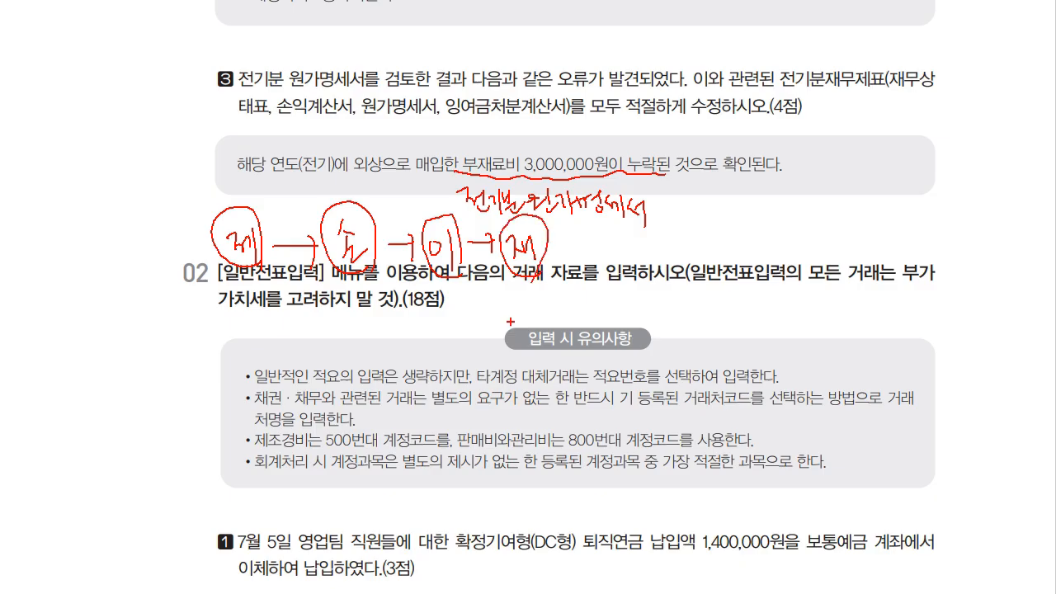
key(Escape)
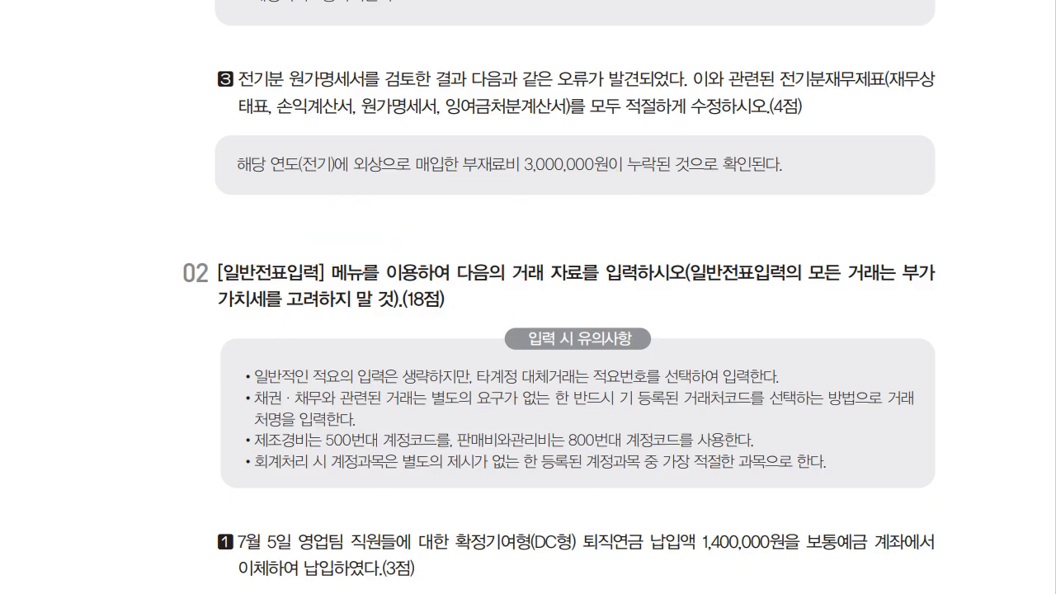
Open 전기분원가명세서 in the accounting program and add account 0502 부재료비 as a new row.
key(alt+Tab)
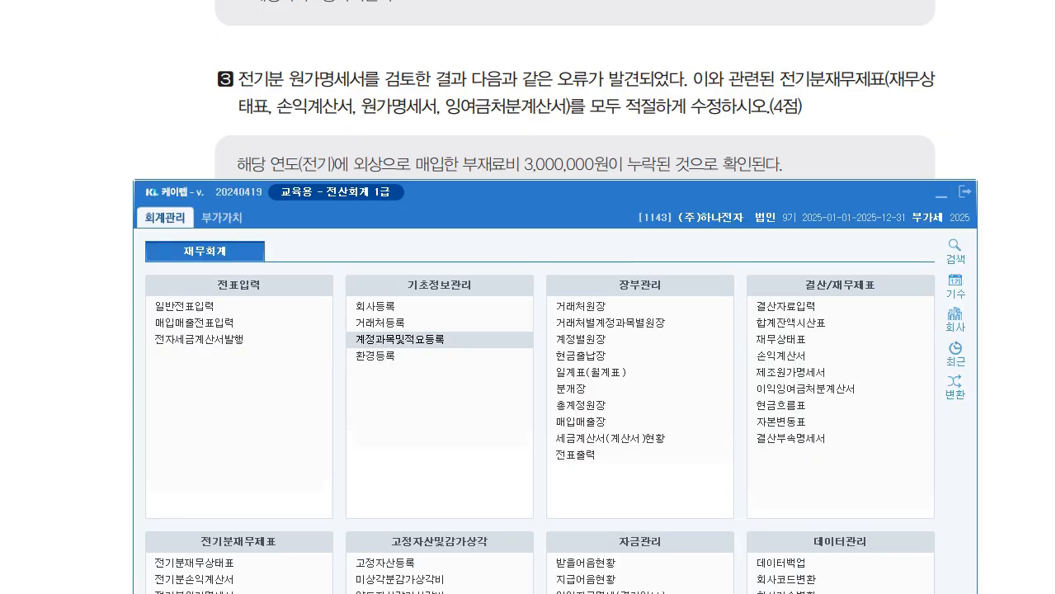
drag(528, 192, 520, 27)
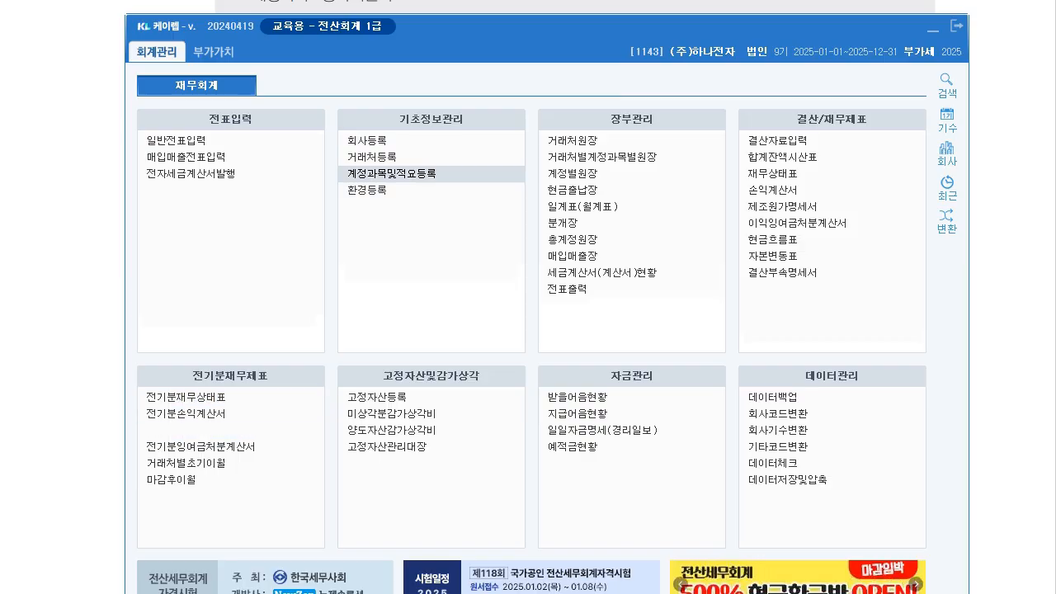
click(186, 430)
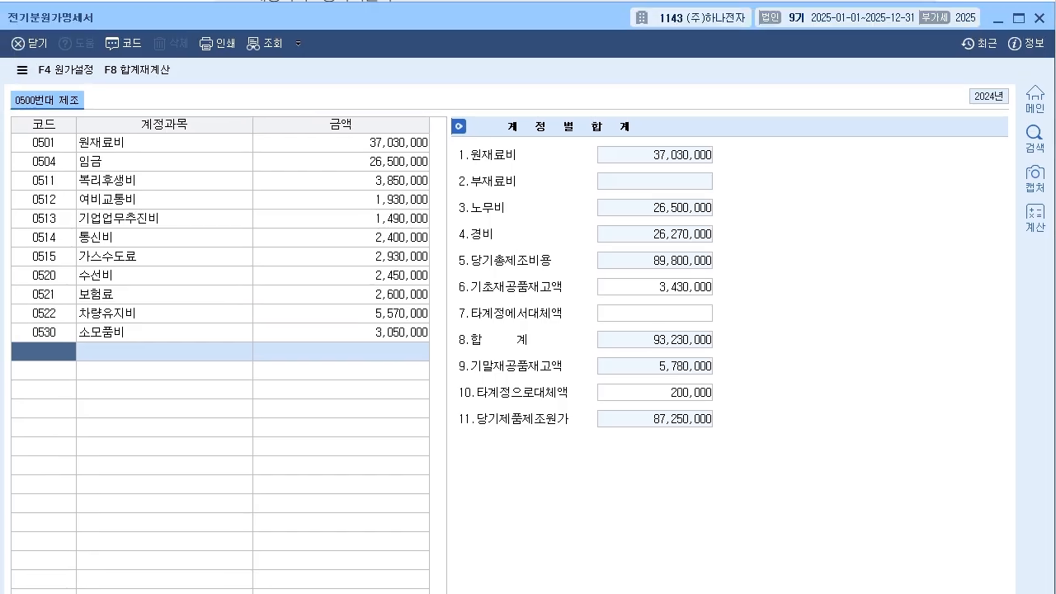
text(부재)
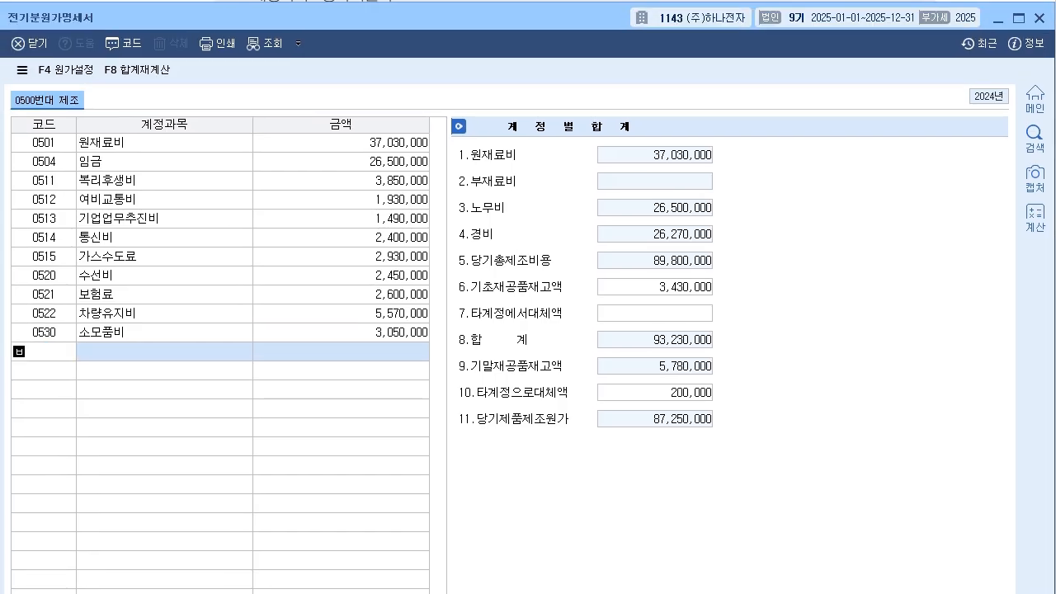
key(Return)
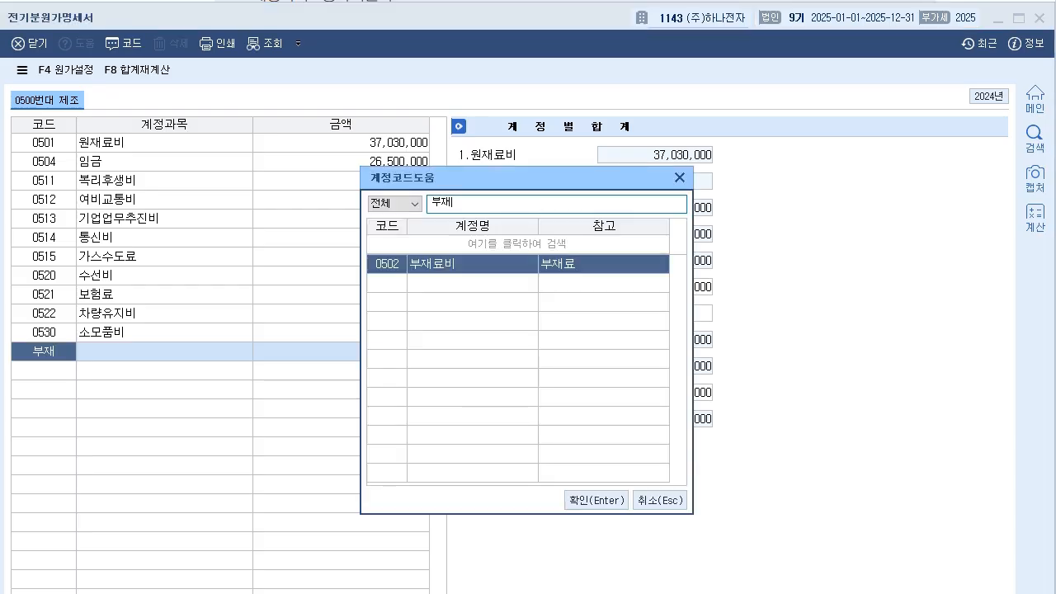
key(Return)
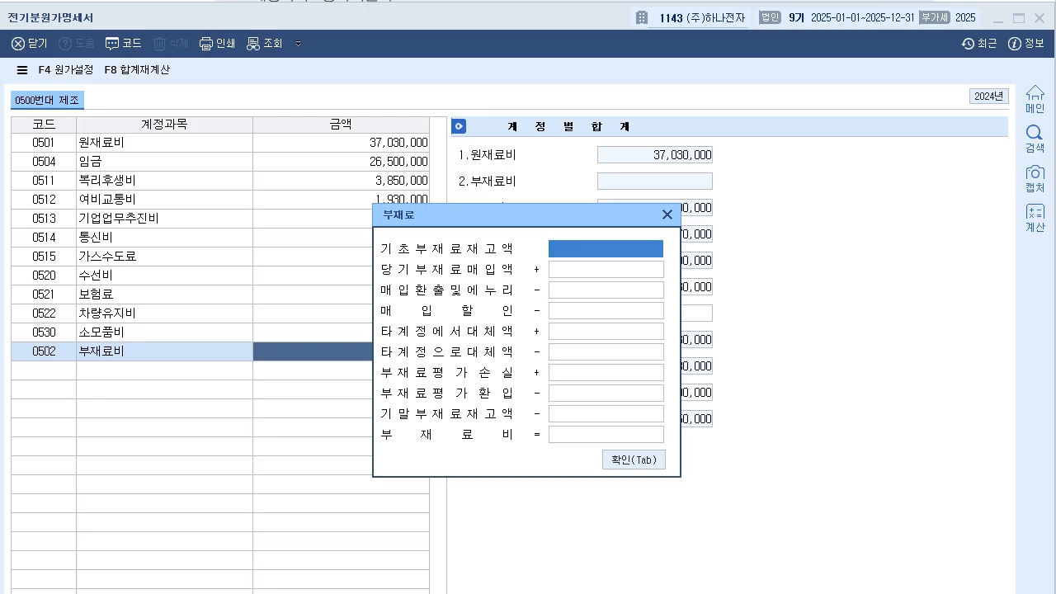
Set 당기부재료매입액 to 3,000,000 in the 부재료비 breakdown and confirm it.
key(Return)
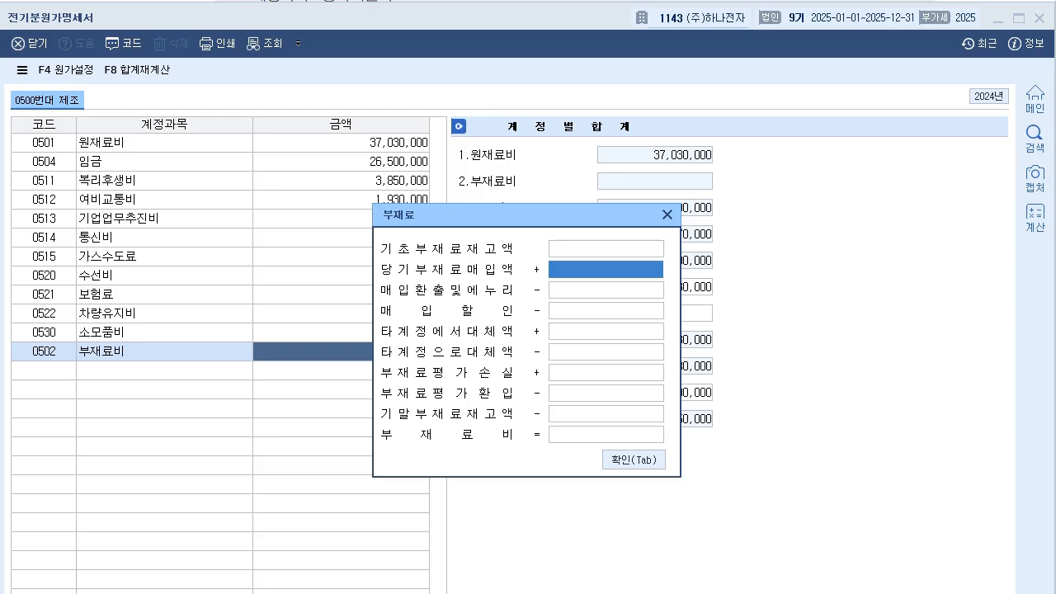
text(3000000)
key(Return)
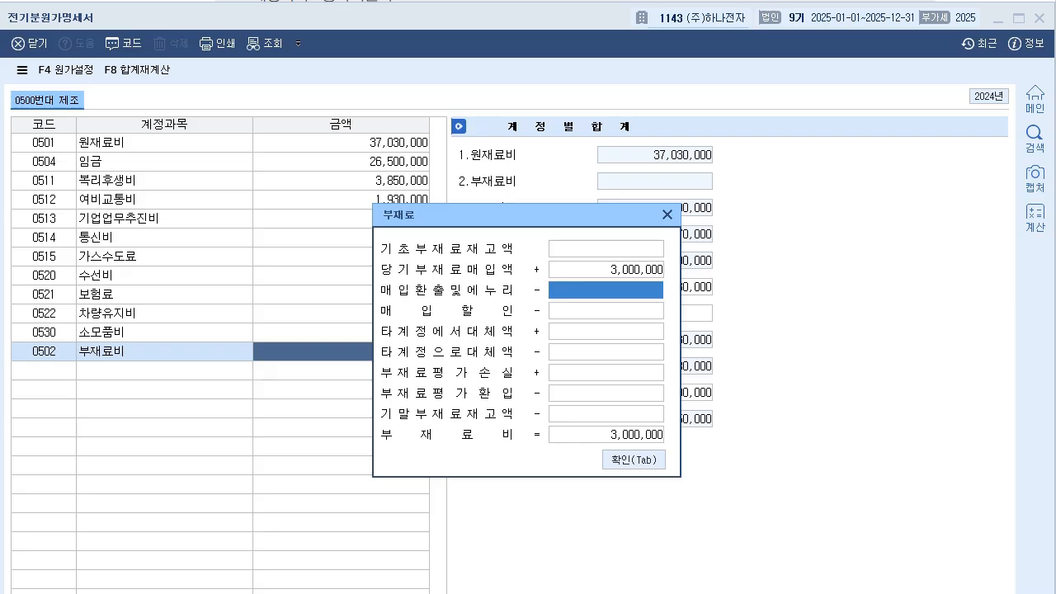
key(Tab)
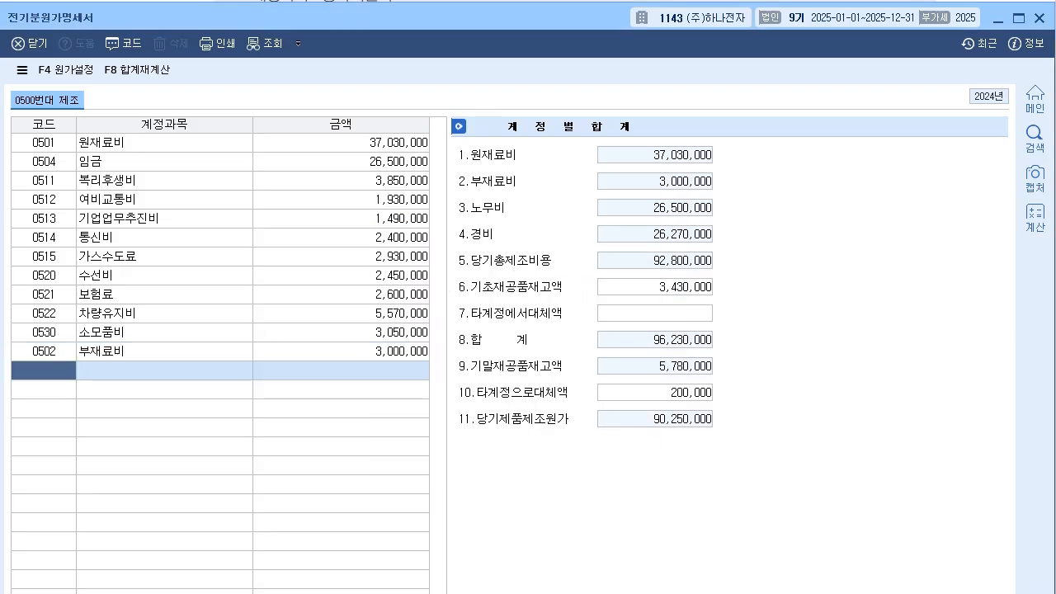
Check the 부재료비 breakdown once more and close 전기분원가명세서.
key(Escape)
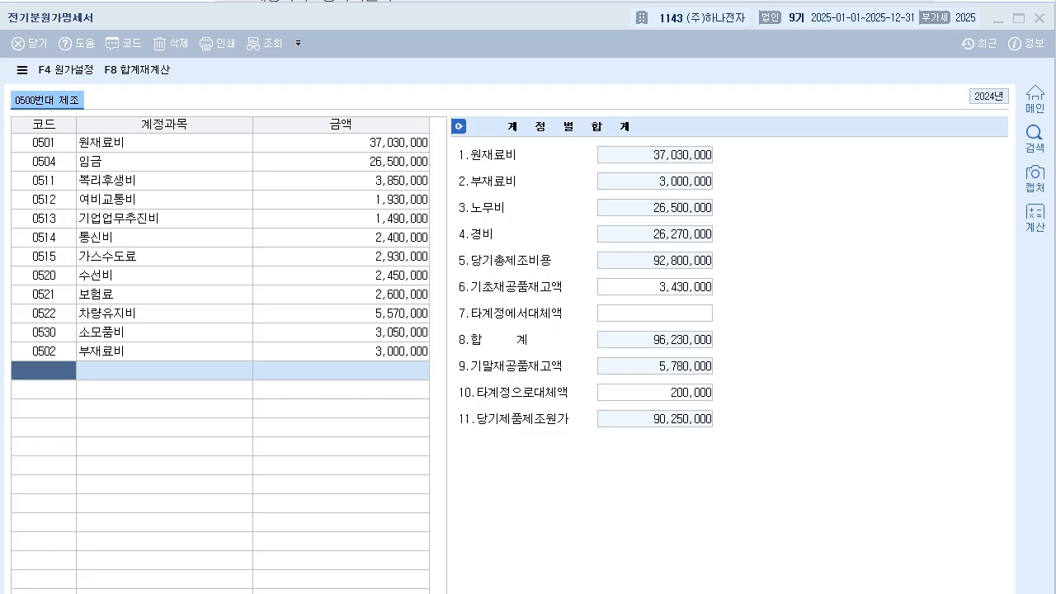
click(341, 352)
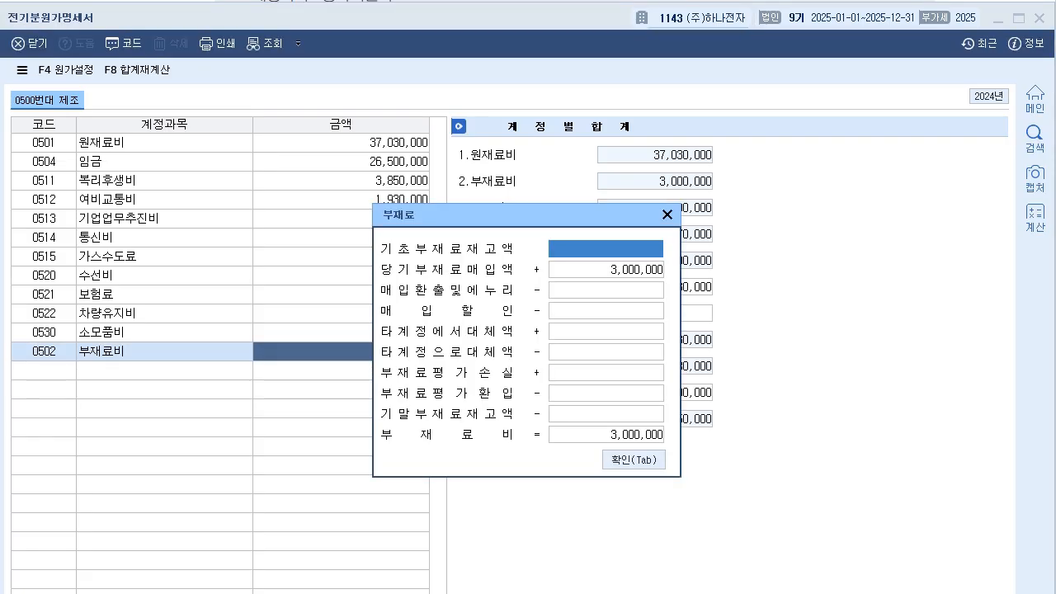
click(667, 215)
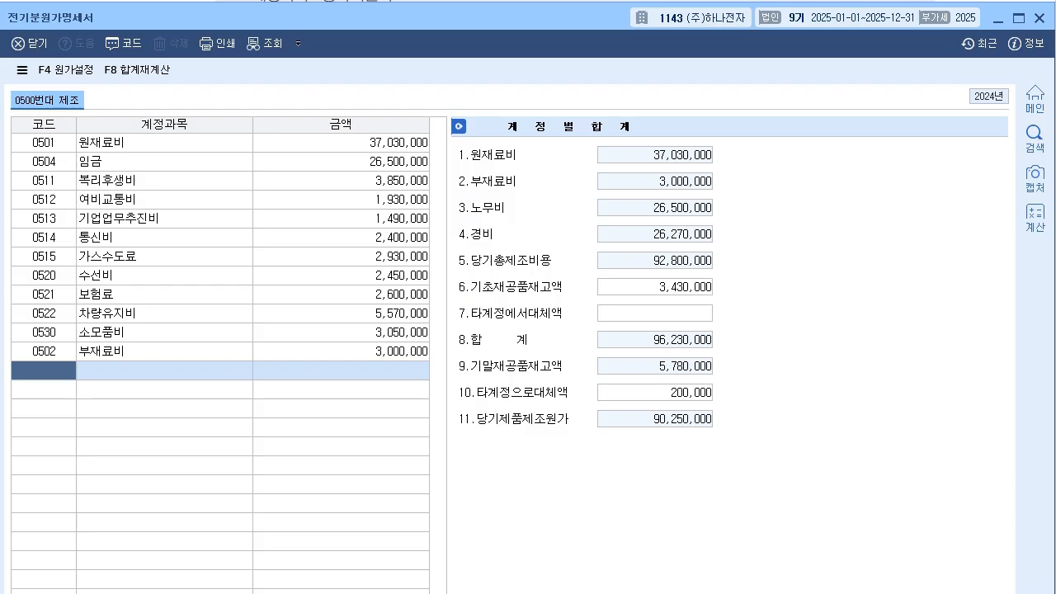
click(1040, 18)
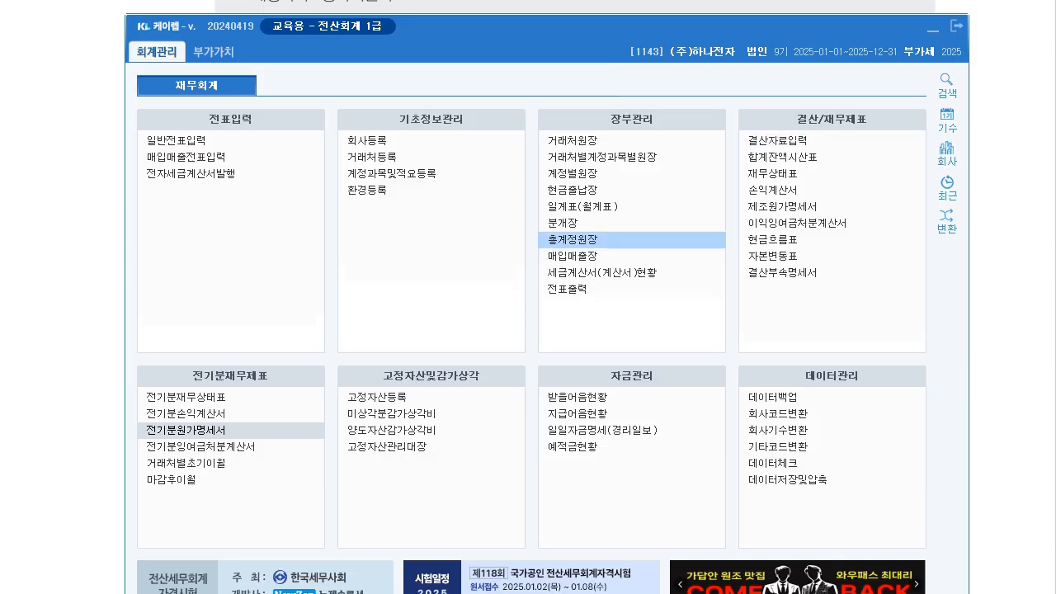
In 전기분손익계산서, set 당기제품제조원가 under 제품매출원가 to 90,250,000, confirm, and close the statement.
click(186, 413)
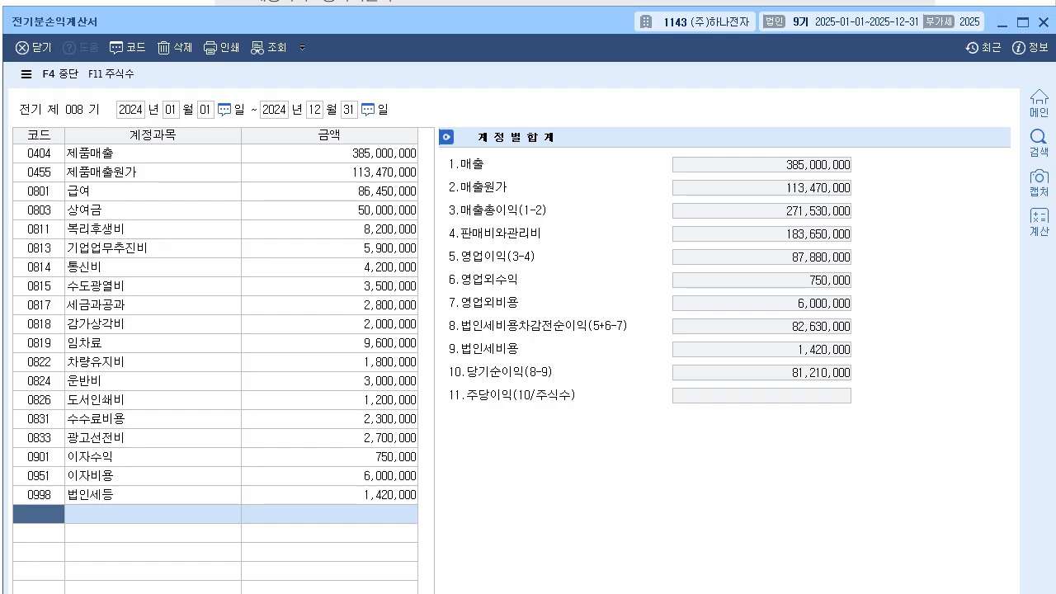
click(347, 173)
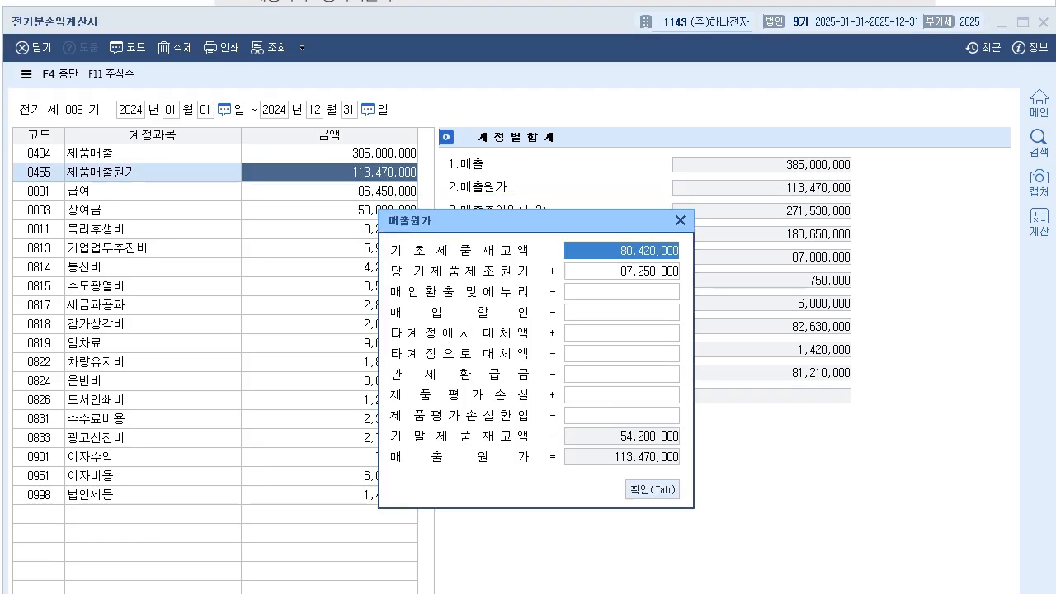
key(Return)
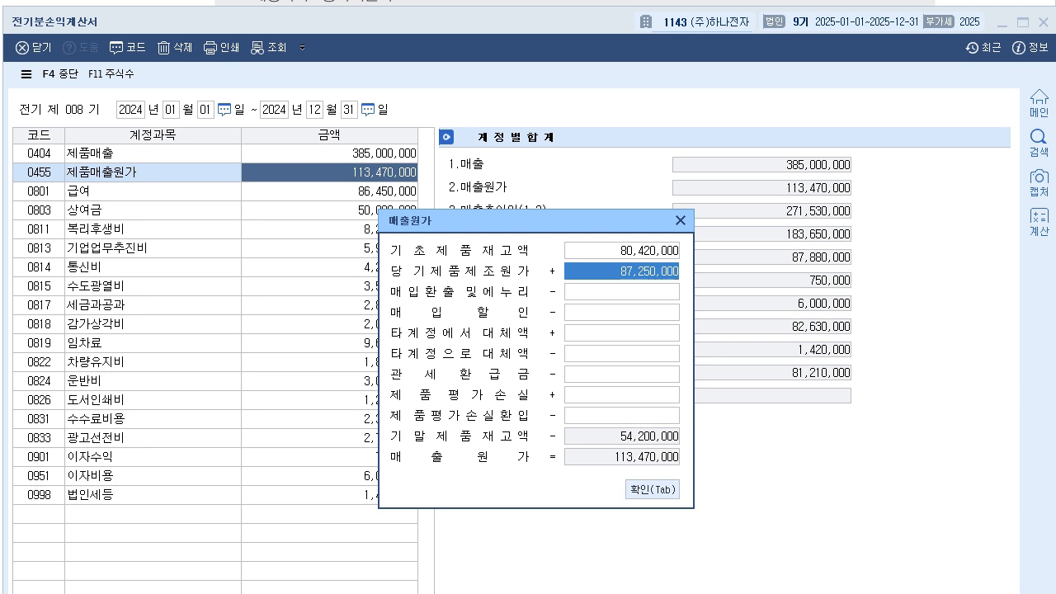
text(90)
text(0000)
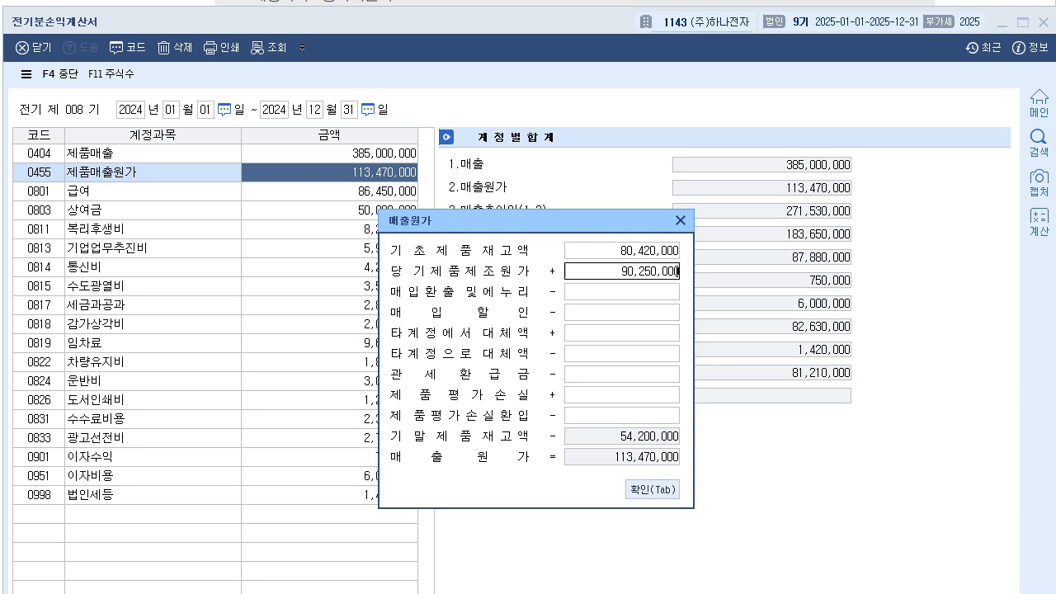
key(Return)
click(623, 271)
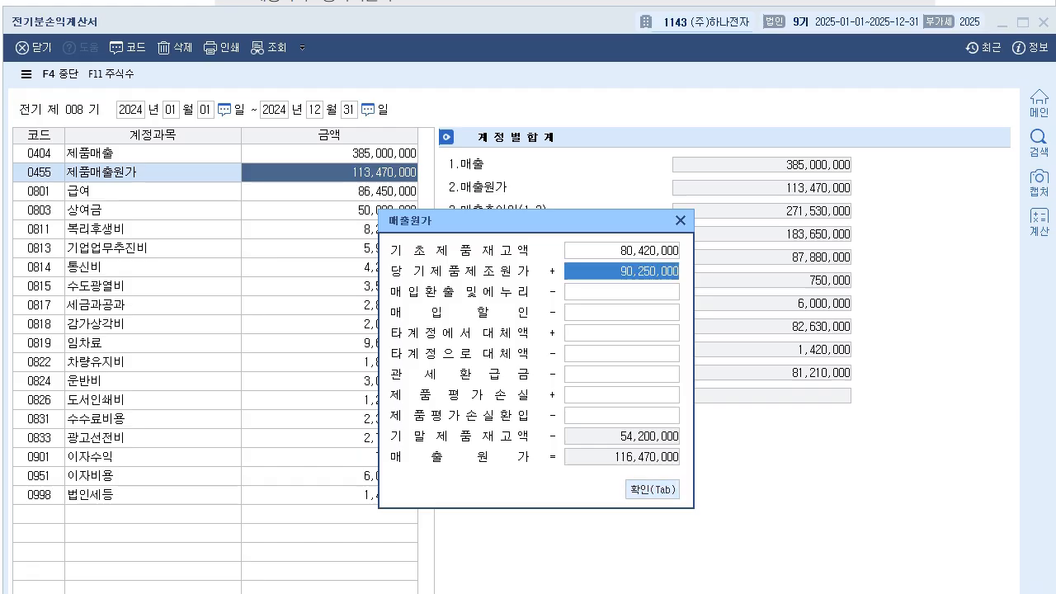
key(Tab)
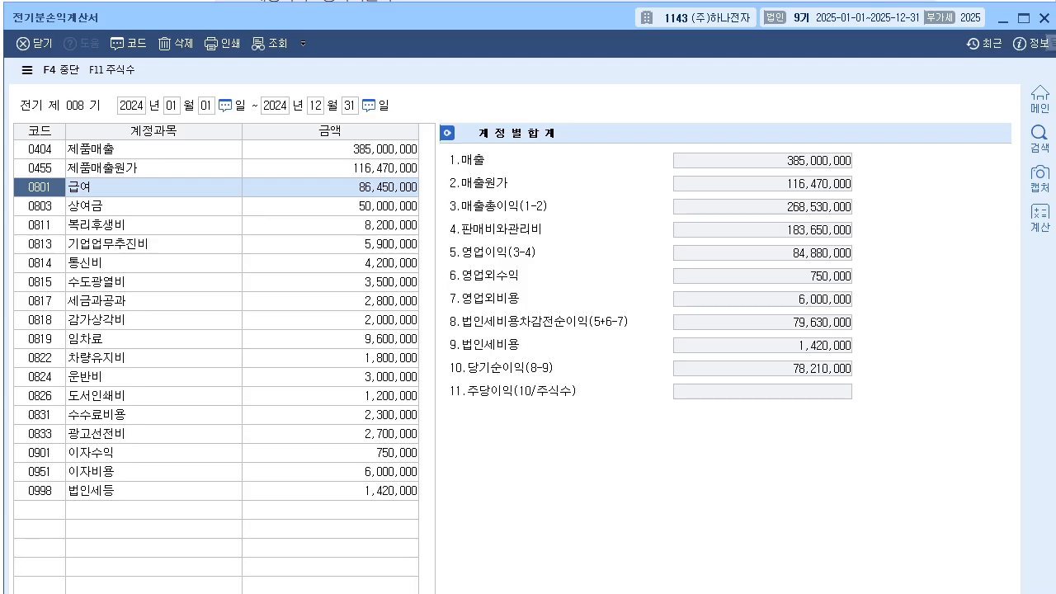
click(1044, 18)
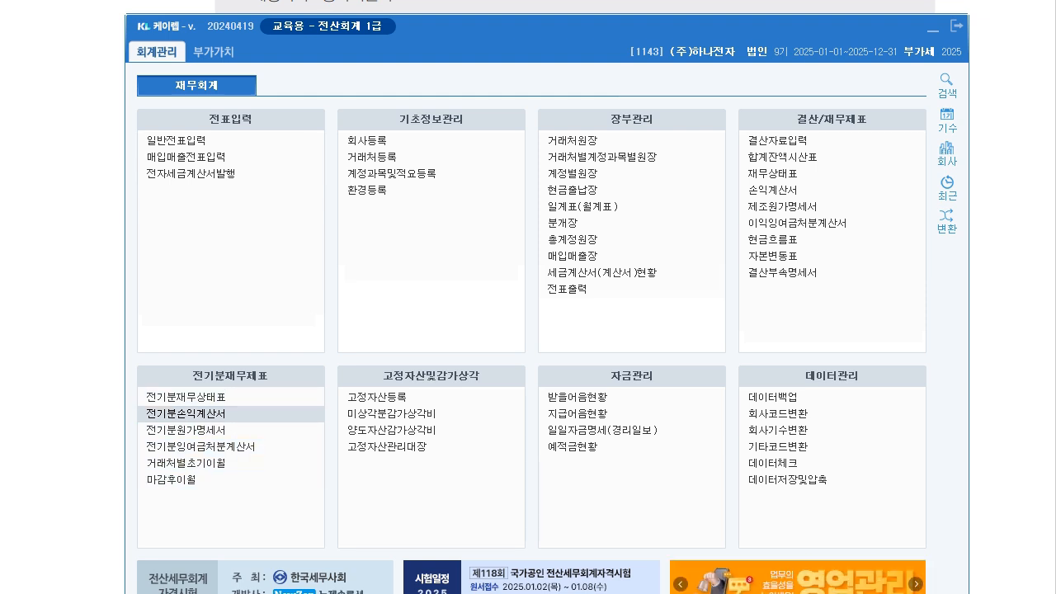
Open 전기분잉여금처분계산서 and load 당기순이익 from the prior-period income statement, accepting the confirmation.
click(231, 446)
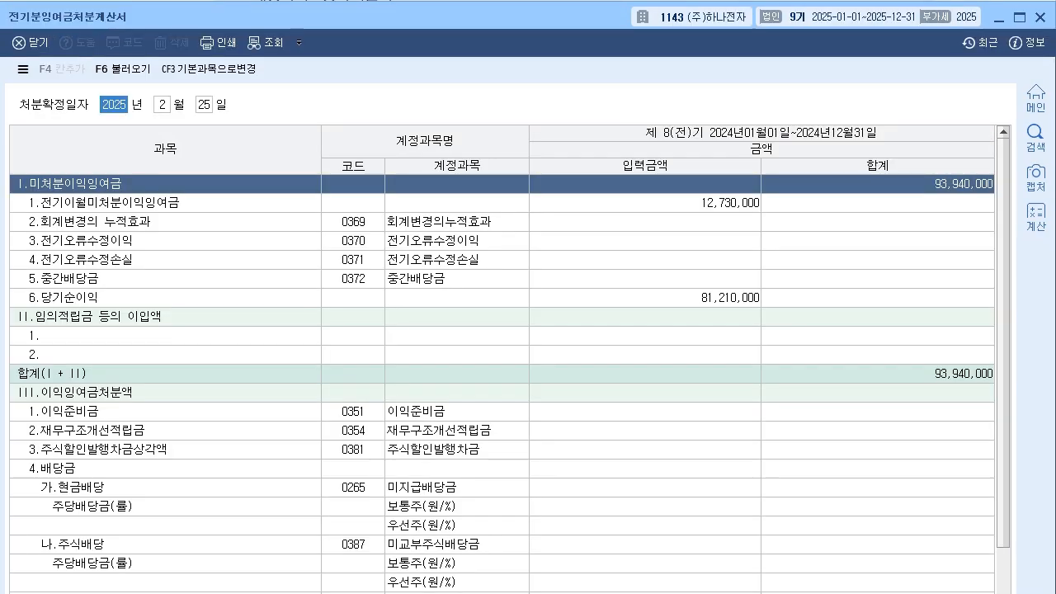
drag(380, 17, 384, 16)
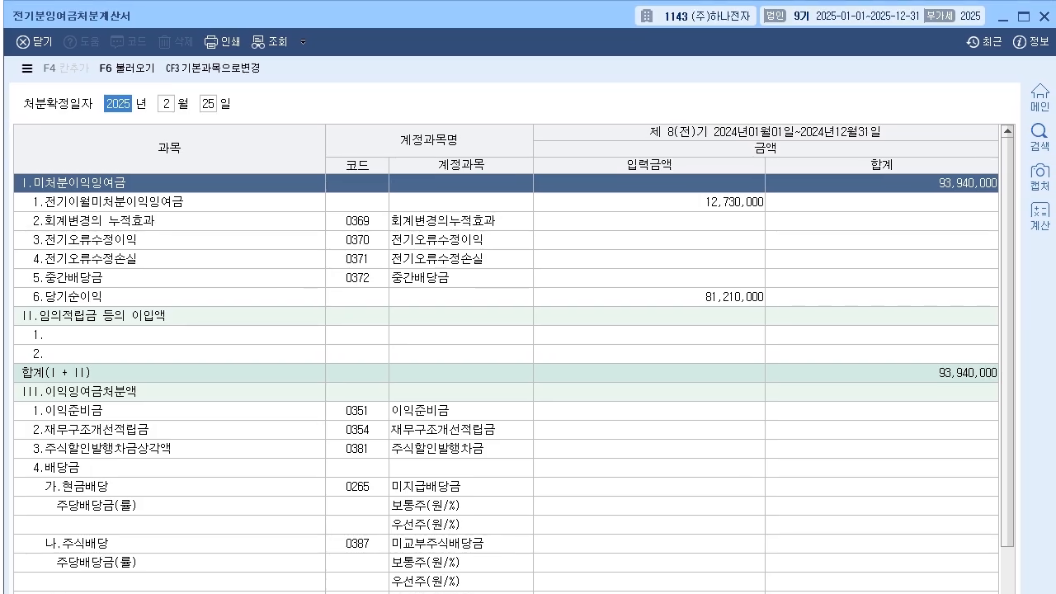
click(649, 297)
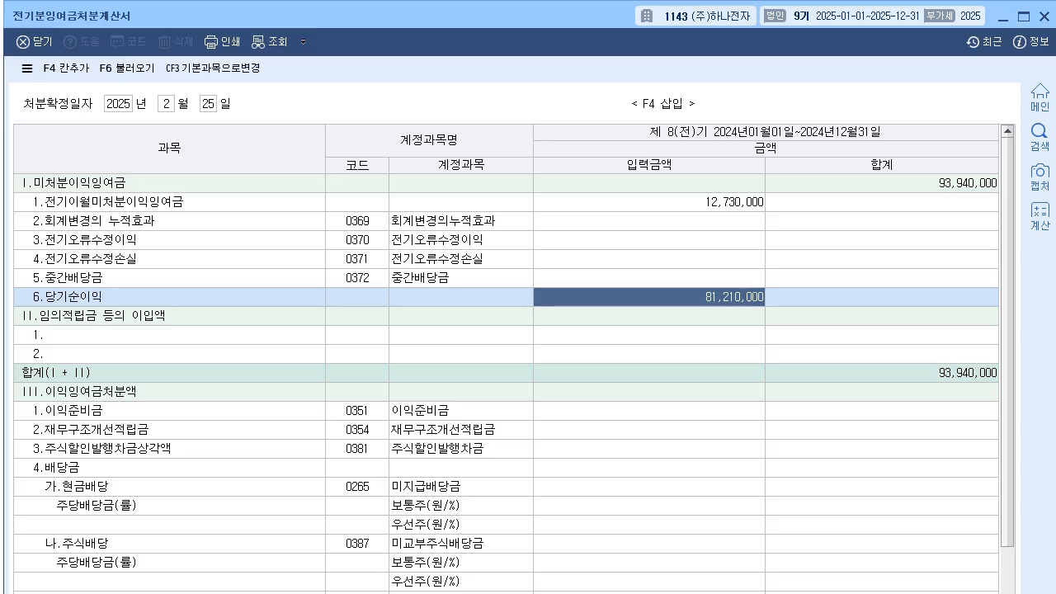
key(F6)
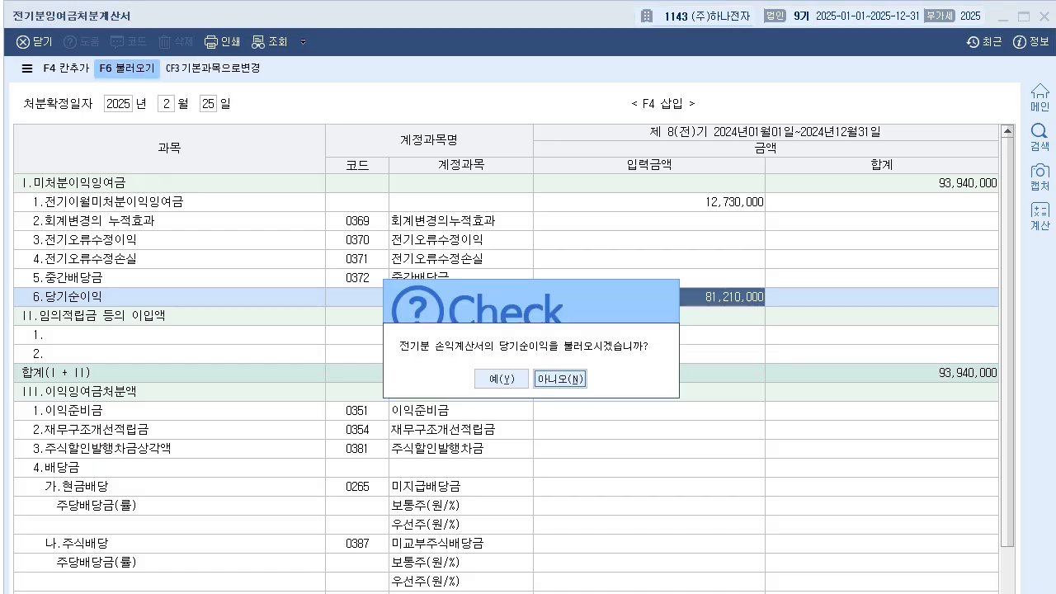
drag(531, 300, 560, 125)
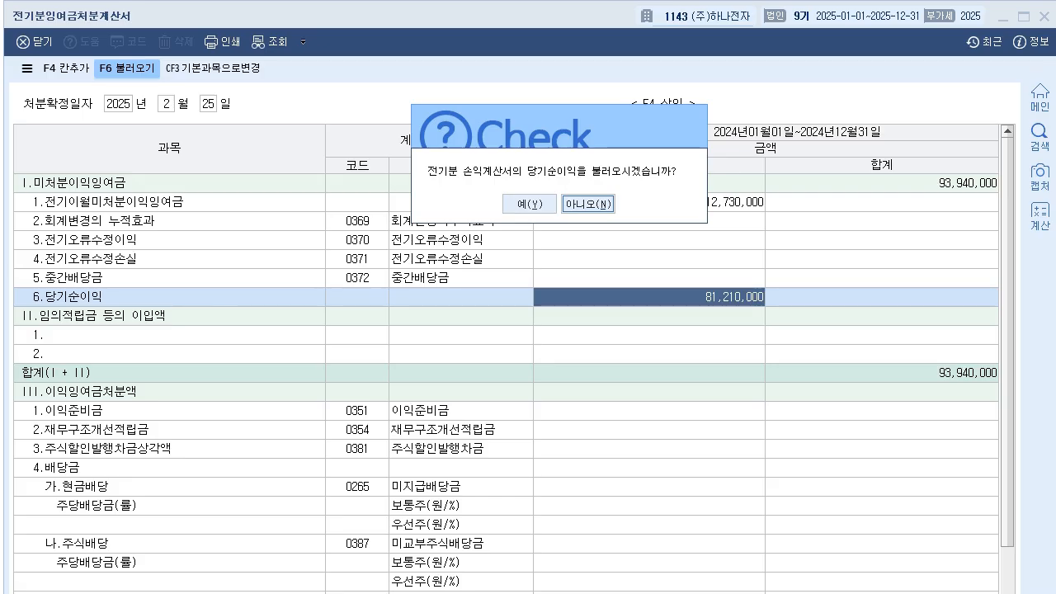
click(530, 204)
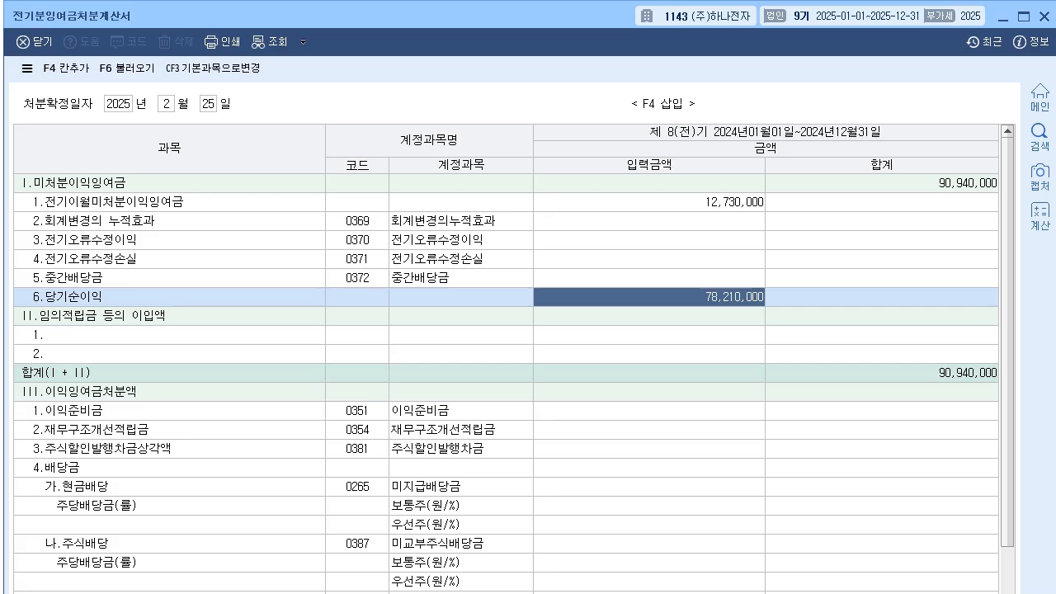
Check 전기이월미처분이익잉여금, 당기순이익 and the 미처분이익잉여금 total, and close 전기분잉여금처분계산서.
click(649, 202)
click(649, 297)
click(882, 183)
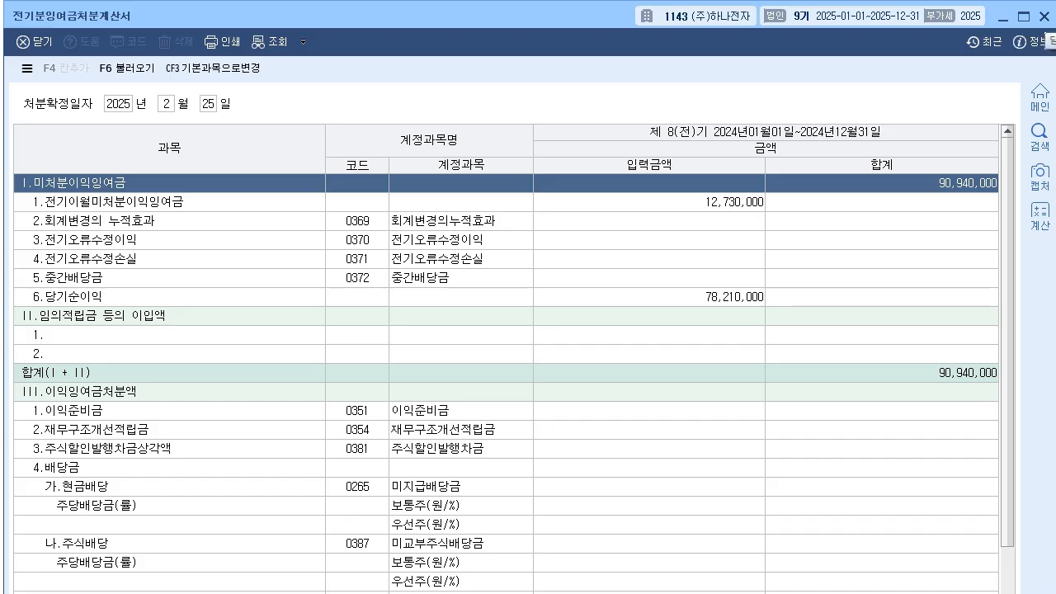
click(1044, 16)
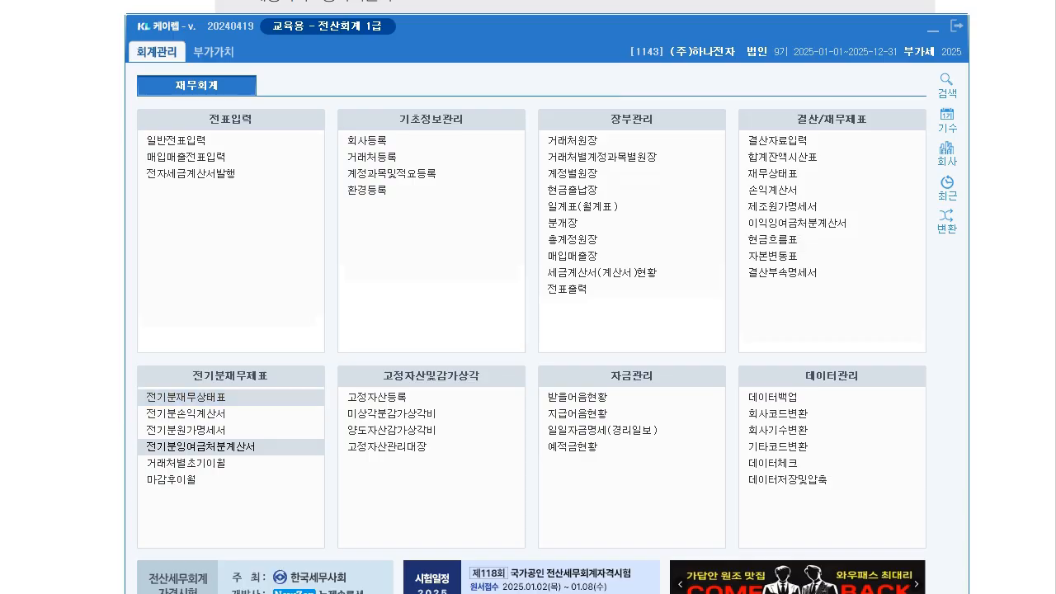
Open 전기분재무상태표 and set account 0375 이월이익잉여금 to 90,940,000.
click(186, 397)
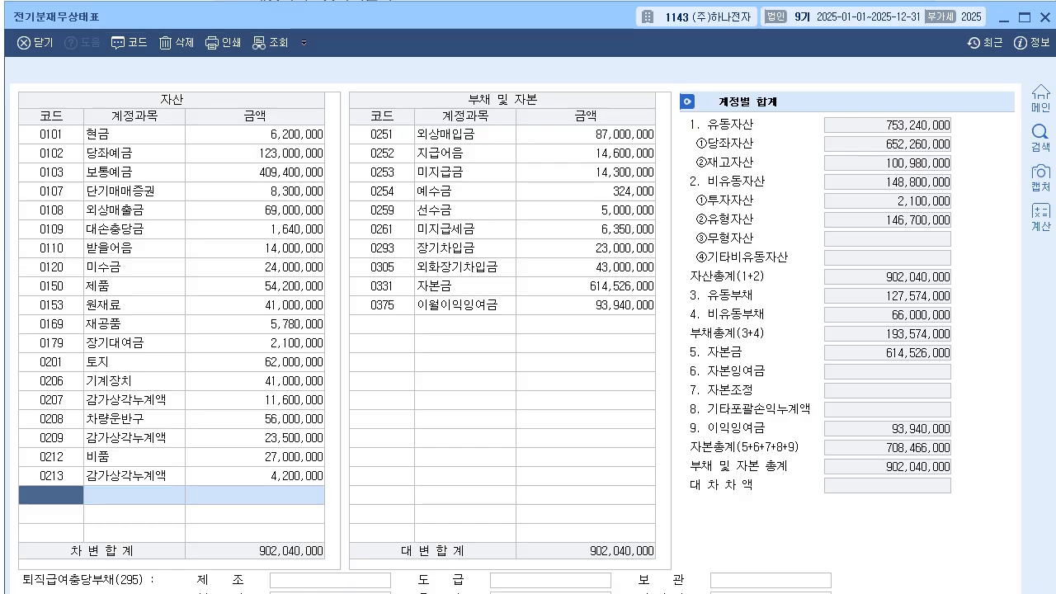
click(586, 305)
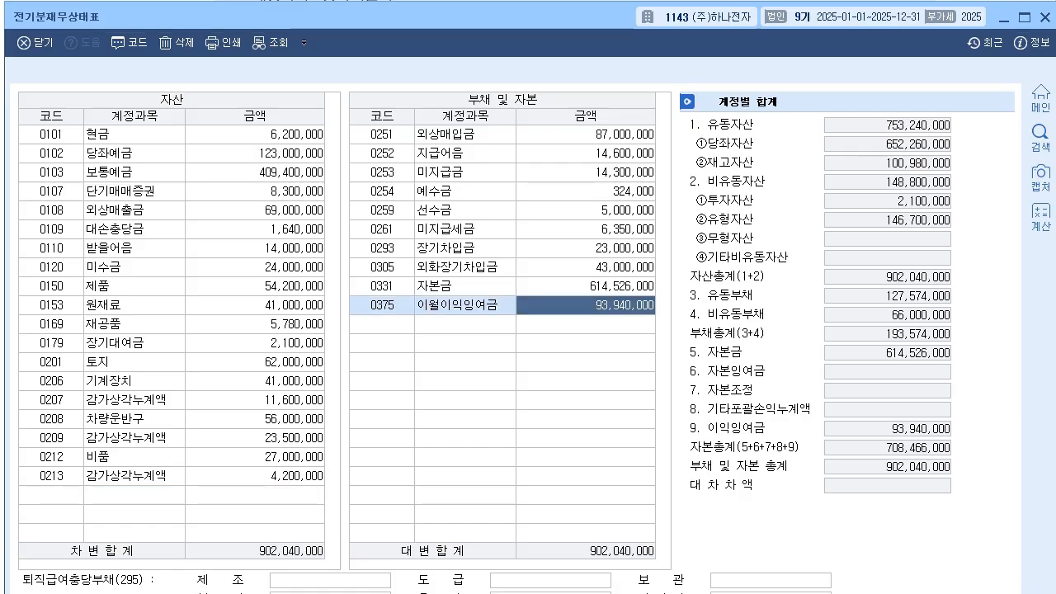
text(90,940)
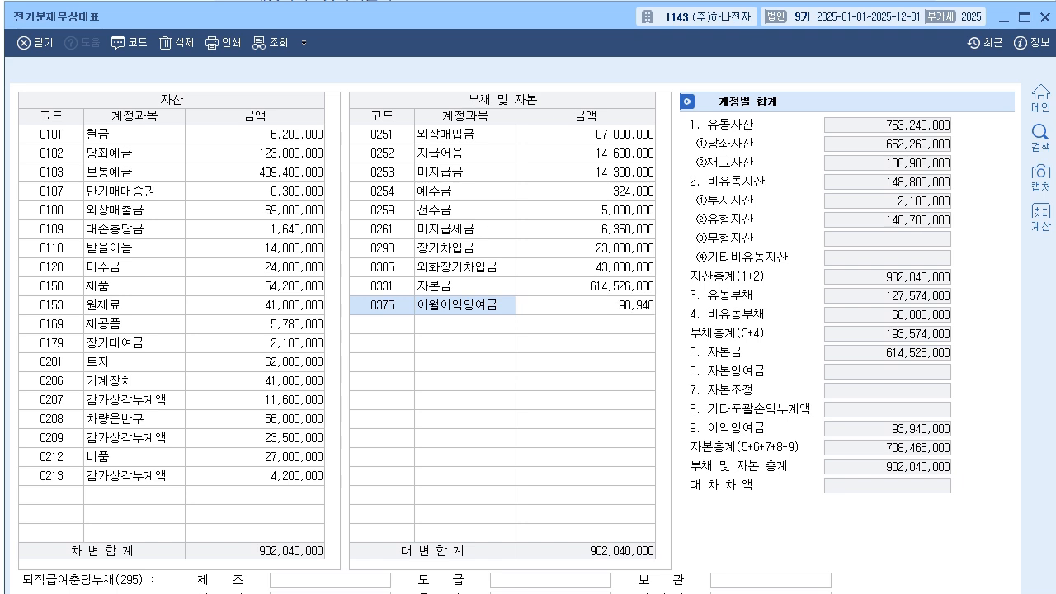
text(,000)
key(Return)
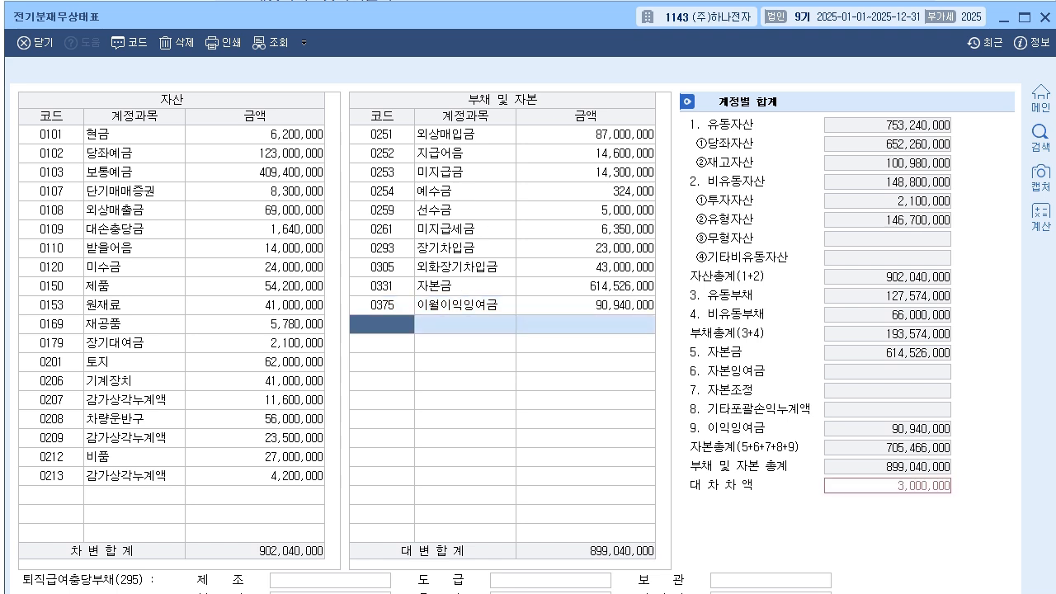
Sketch the omitted entry 부재료비 against 외상매입금 beneath question 3, clear the notes and return to 전기분재무상태표.
click(586, 306)
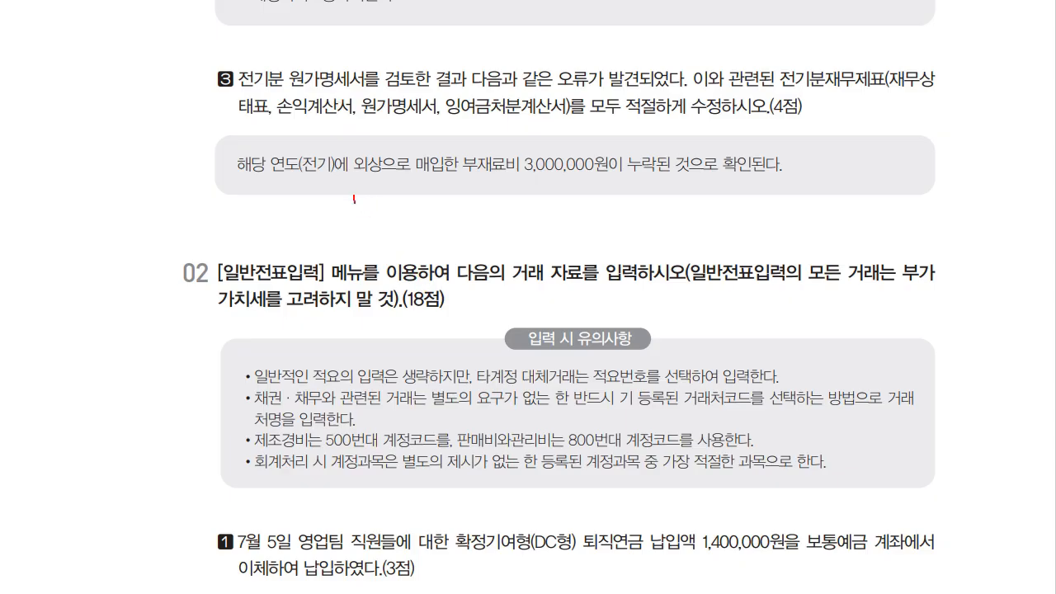
mouse_move(355, 197)
mouse_down()
mouse_move(375, 223)
mouse_move(422, 213)
mouse_move(438, 243)
mouse_up()
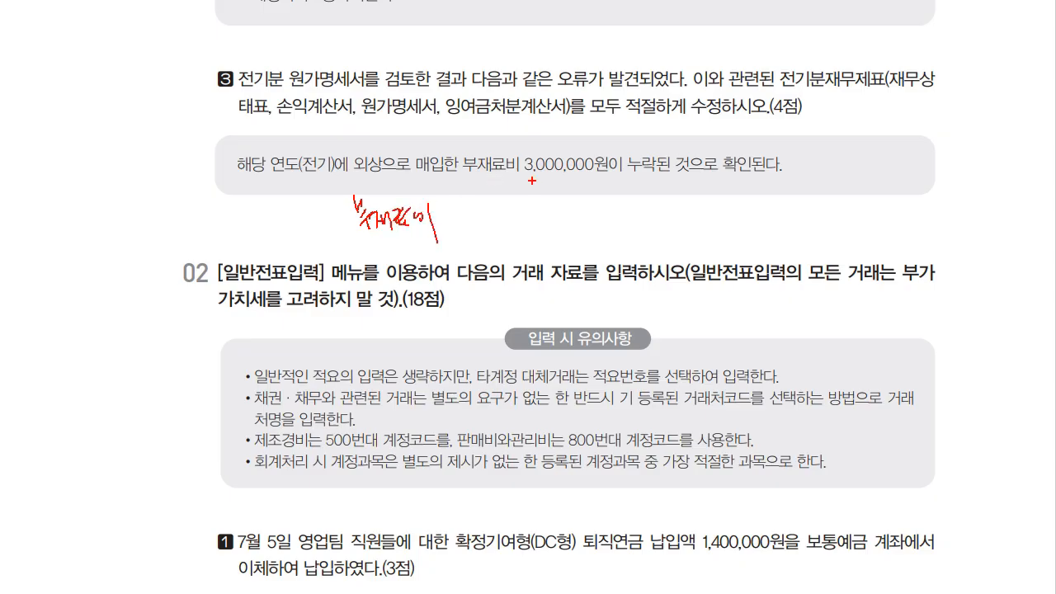
mouse_move(529, 188)
mouse_down()
mouse_move(525, 228)
mouse_move(567, 225)
mouse_move(589, 208)
mouse_move(649, 227)
mouse_up()
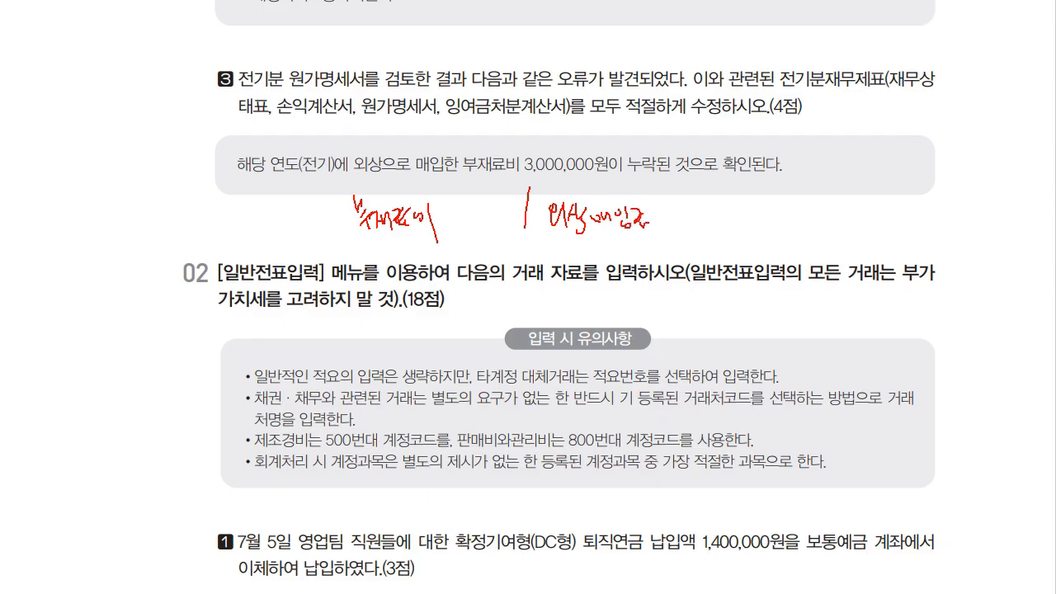
mouse_move(531, 190)
mouse_down()
mouse_move(538, 171)
mouse_move(545, 188)
mouse_up()
drag(559, 245, 645, 246)
mouse_move(573, 217)
mouse_down()
mouse_move(585, 221)
mouse_move(576, 228)
mouse_up()
key(Escape)
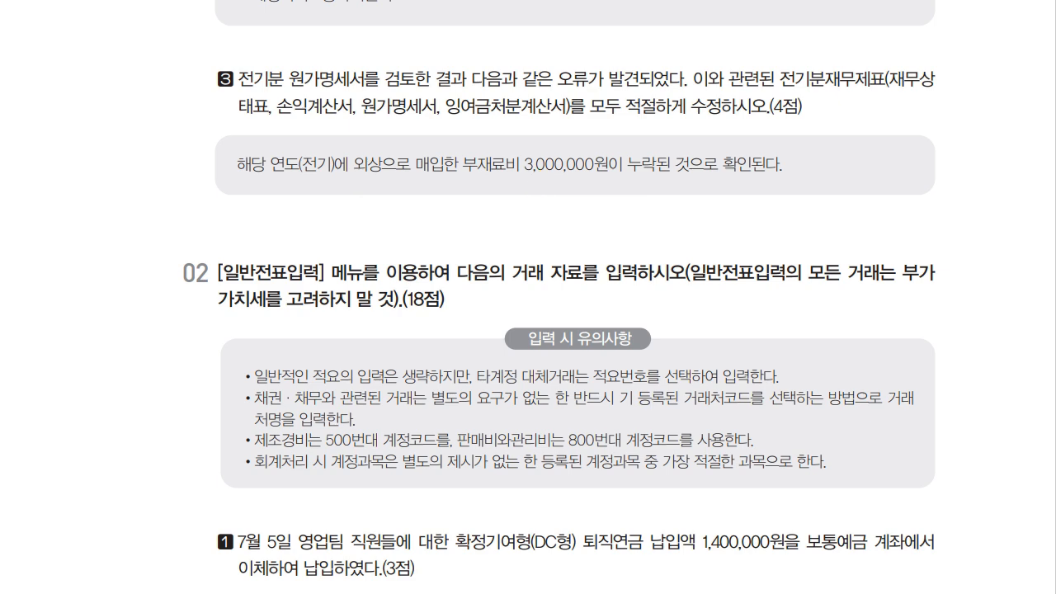
key(alt+Tab)
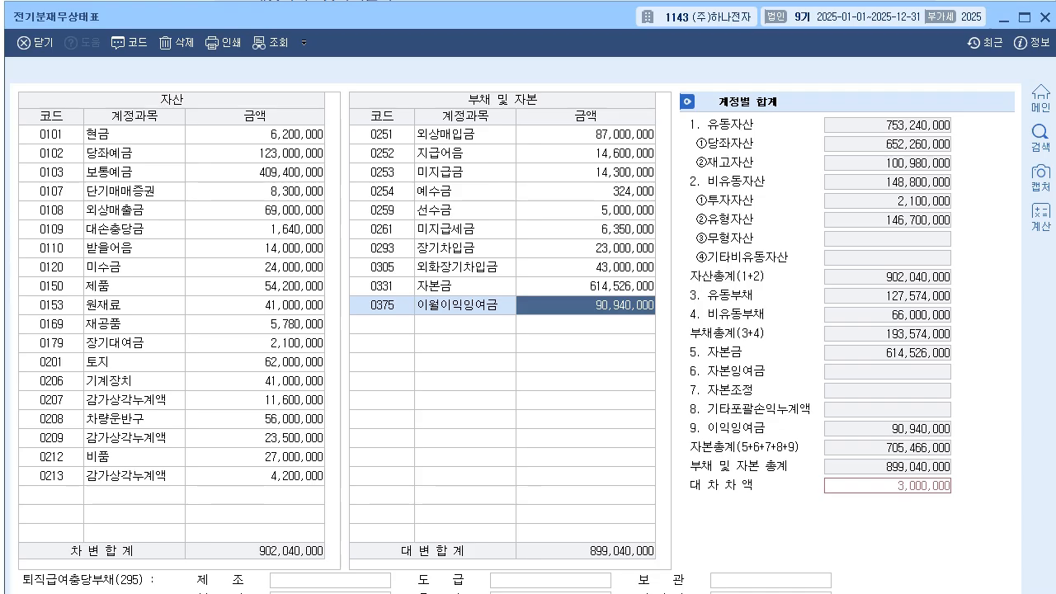
Set account 0251 외상매입금 to 90,000,000 in 전기분재무상태표.
click(382, 305)
click(586, 306)
click(585, 134)
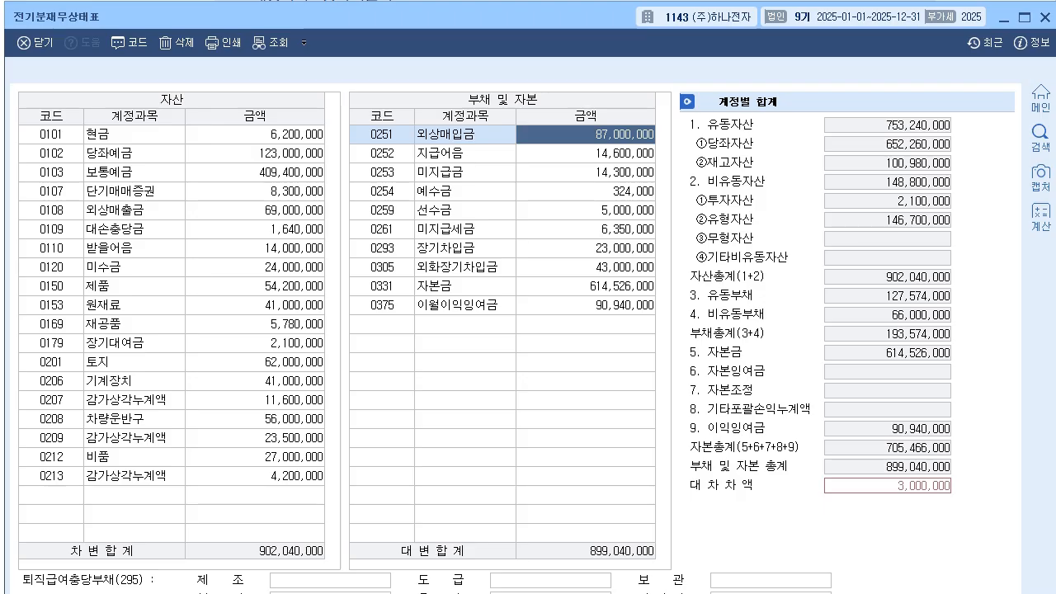
text(90000000)
key(Return)
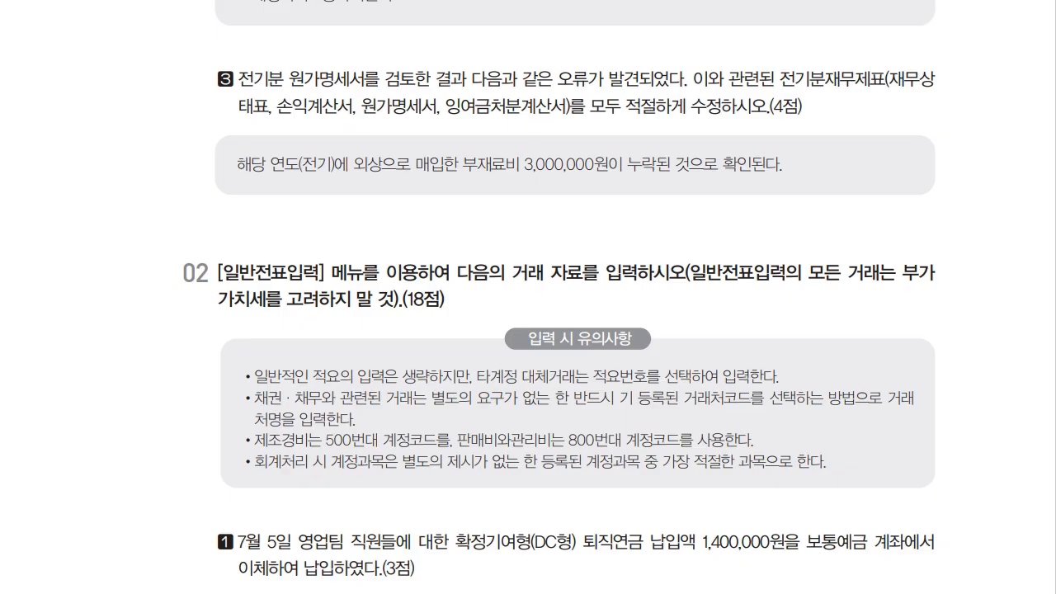
In 일반전표입력, start a July 5 voucher with a debit of 1,400,000 to account 0806 퇴직급여.
scroll(576, 297, down, 3)
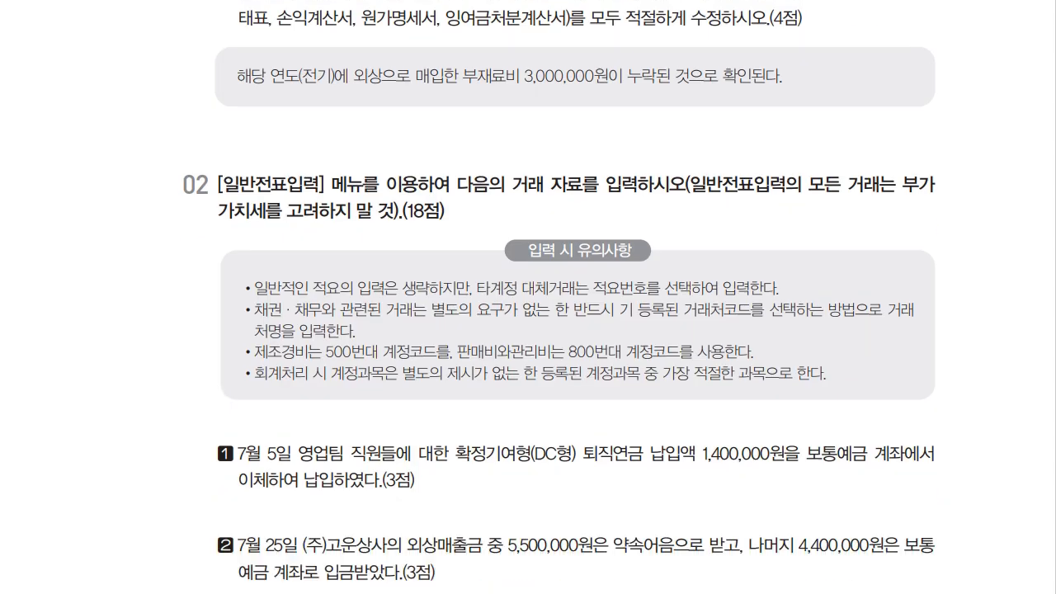
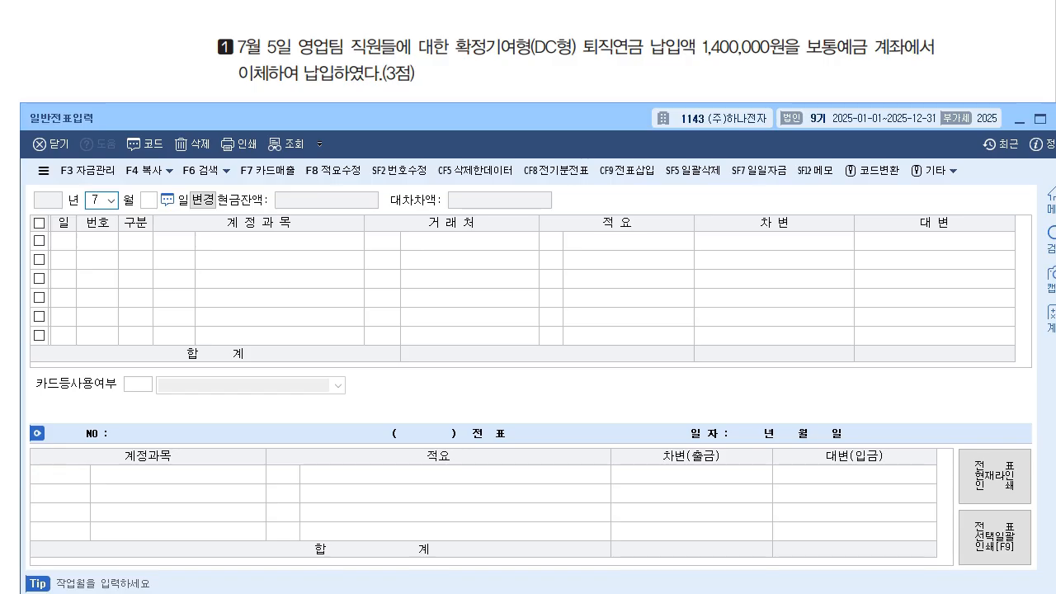
key(Return)
text(5)
key(Return)
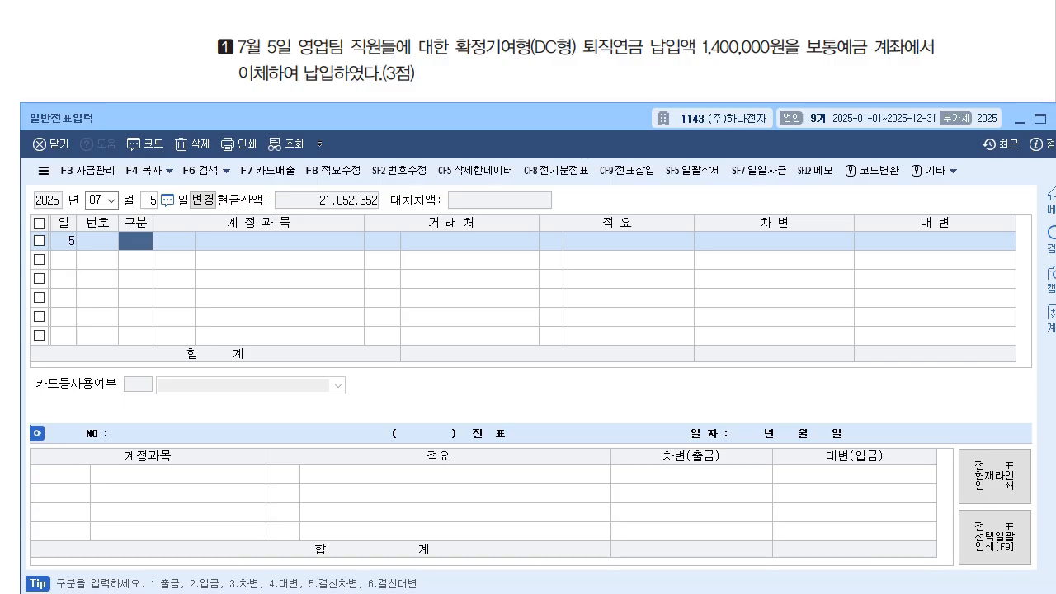
text(3)
key(Return)
text(806)
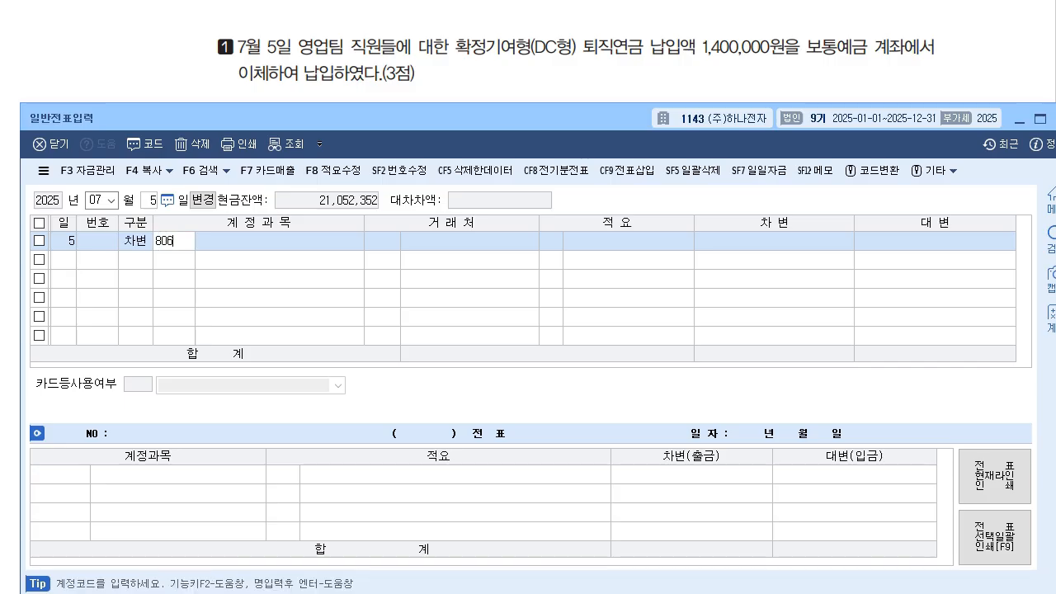
key(Return)
key(Return)
key(Return)
text(1400000)
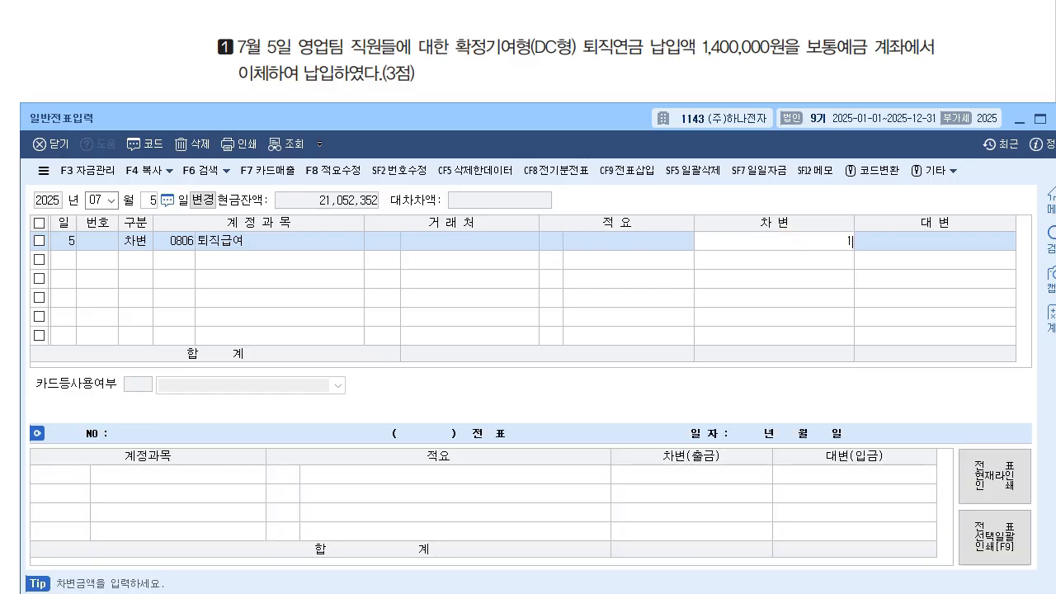
key(Return)
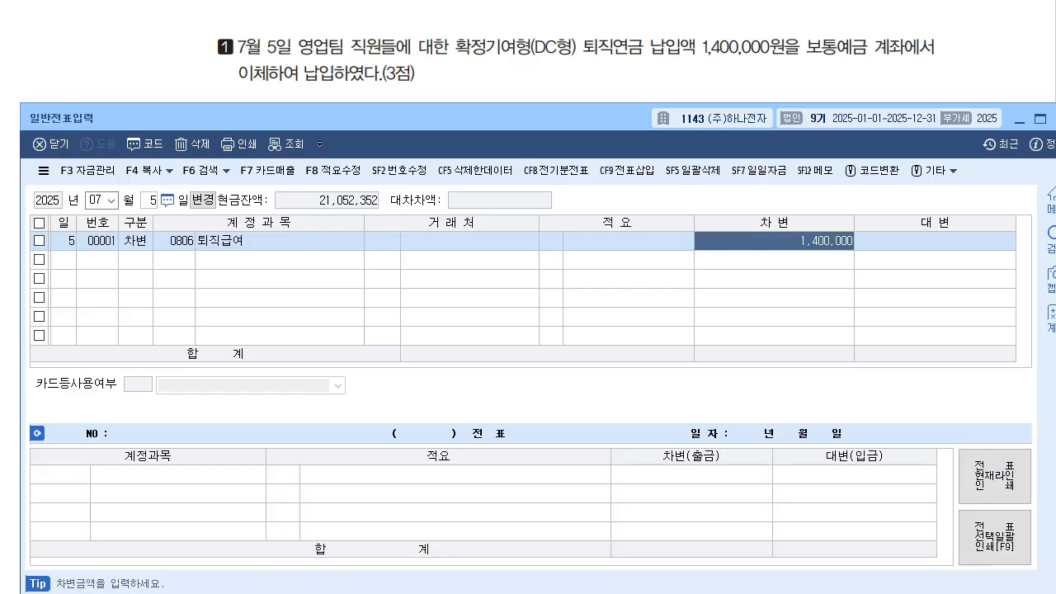
Credit account 0103 보통예금 with 1,400,000 in the July 5 voucher and leave the entry grid.
text(4)
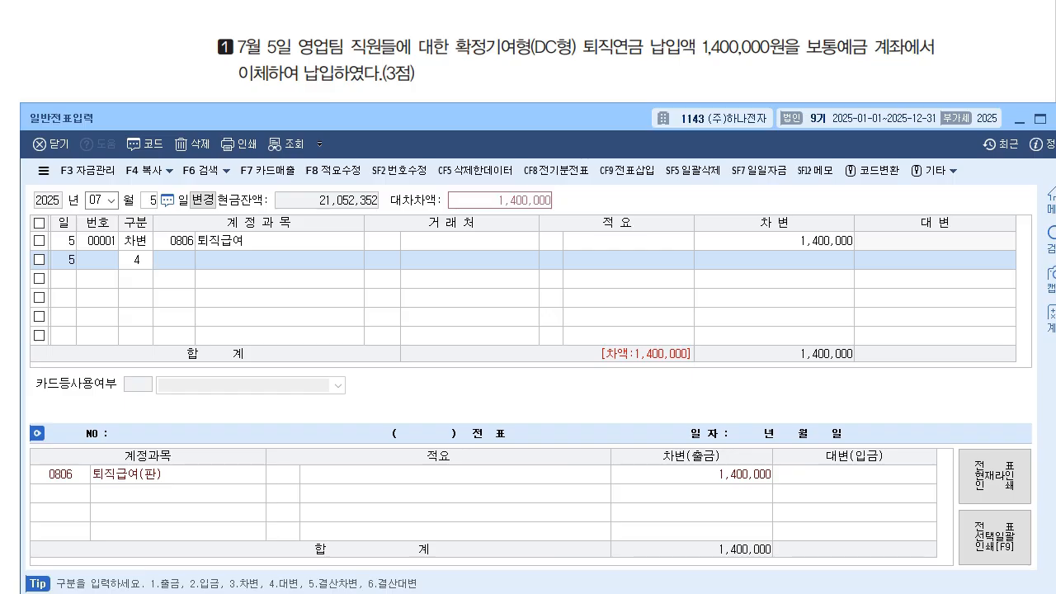
key(Return)
text(103)
key(Return)
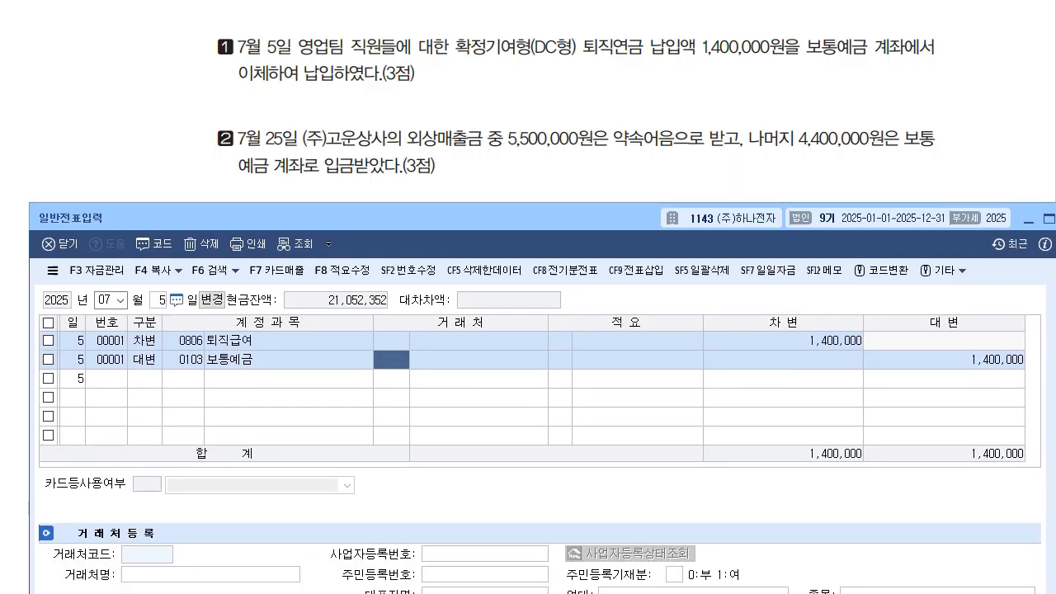
key(Escape)
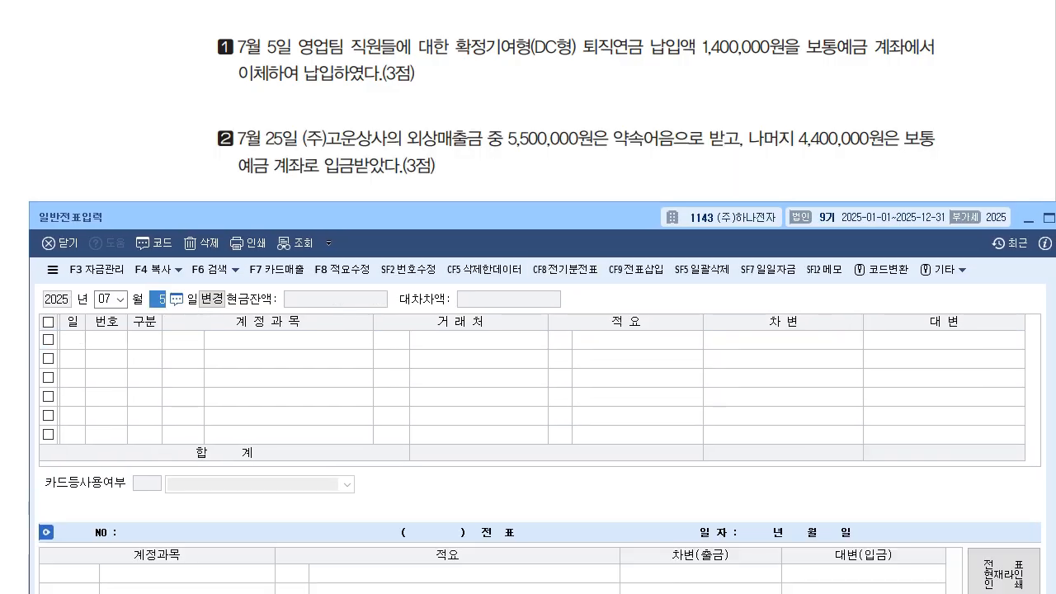
Start a July 25 voucher with a debit of 4,400,000 to account 0103 보통예금.
text(25)
key(Return)
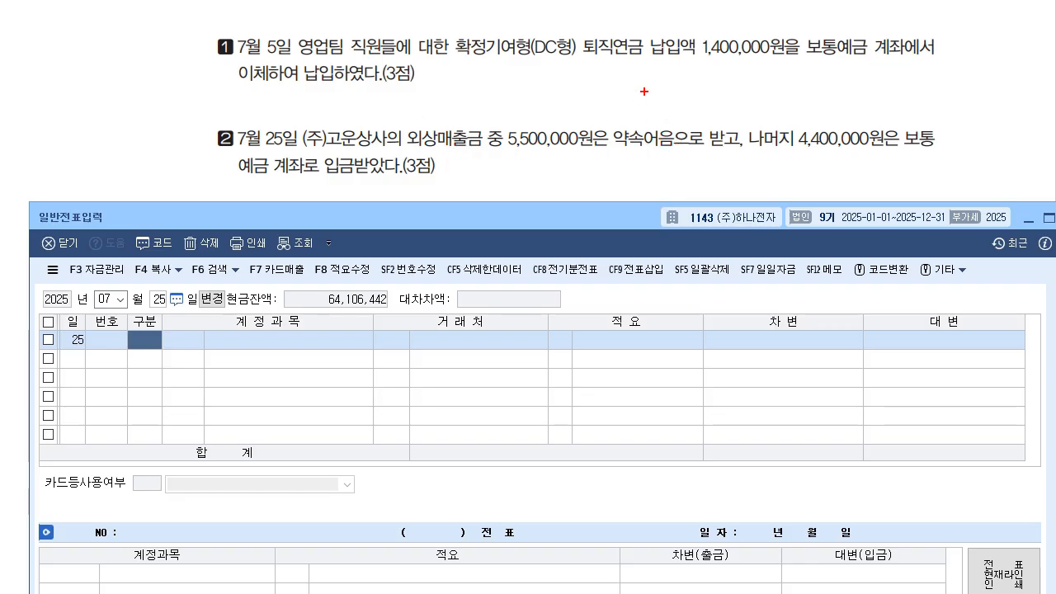
mouse_move(636, 101)
mouse_down()
mouse_move(652, 124)
mouse_move(668, 108)
mouse_move(677, 124)
mouse_move(689, 114)
mouse_move(710, 137)
mouse_up()
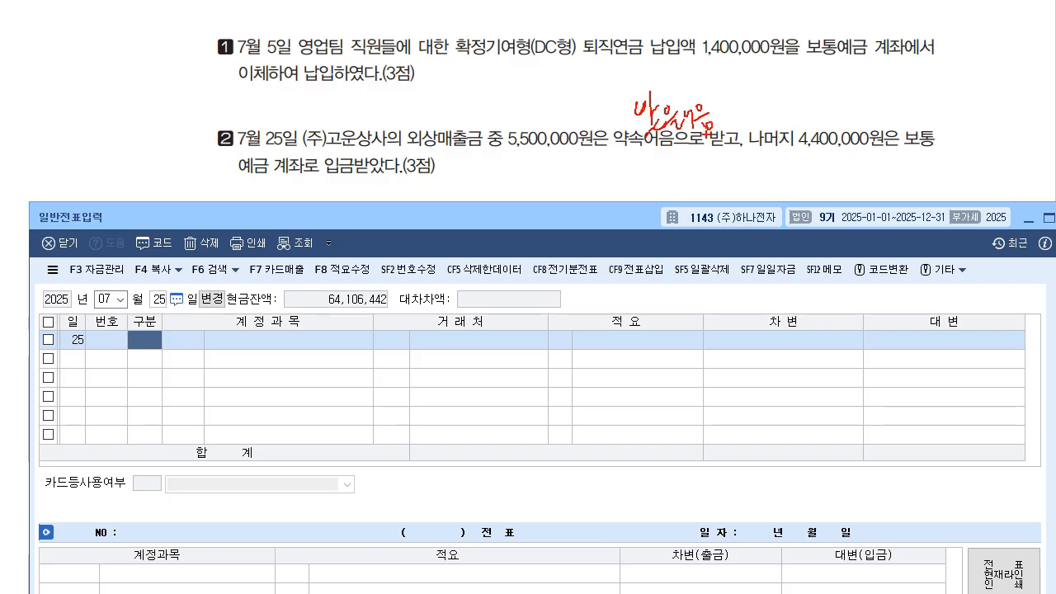
key(Escape)
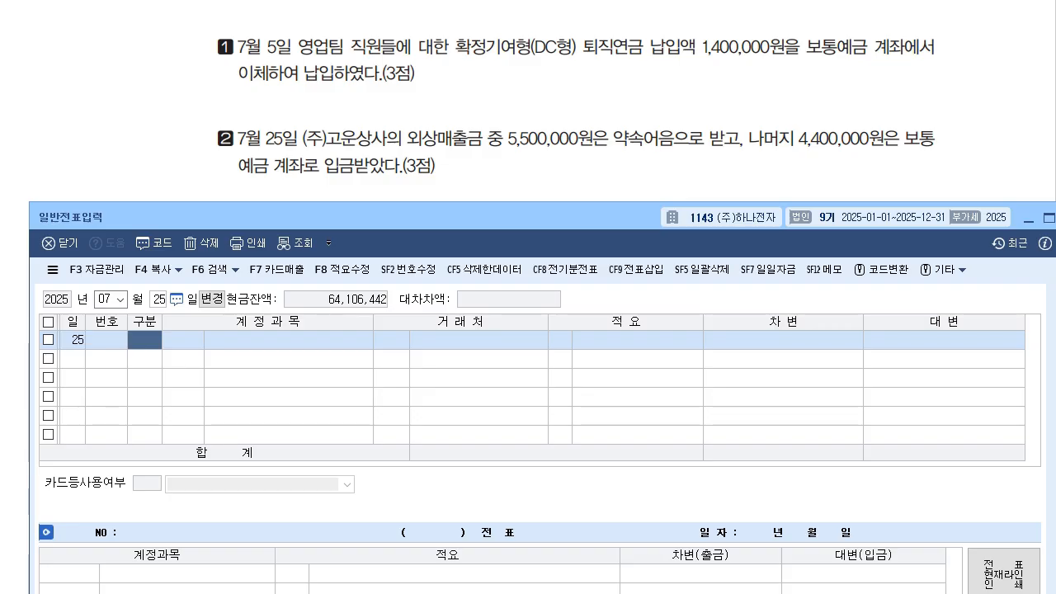
text(3)
key(Return)
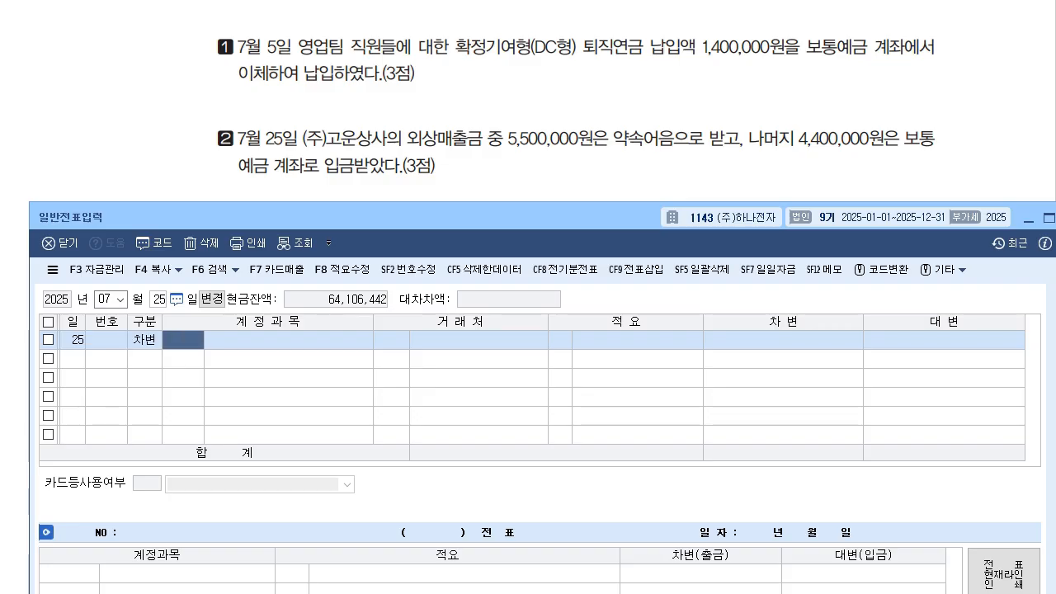
text(103)
key(Return)
key(Return)
key(Return)
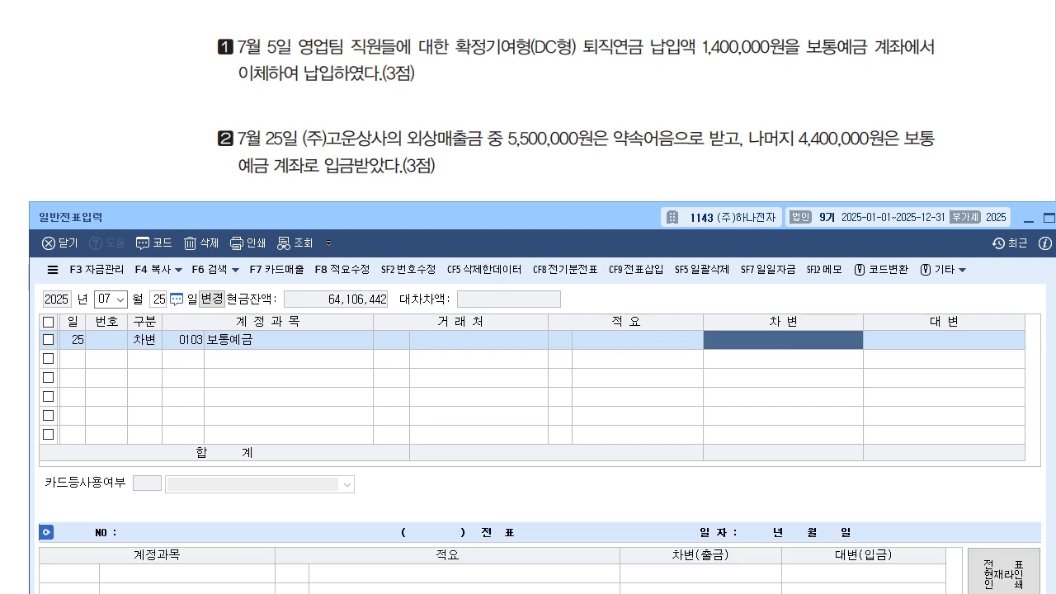
text(4400000)
key(Return)
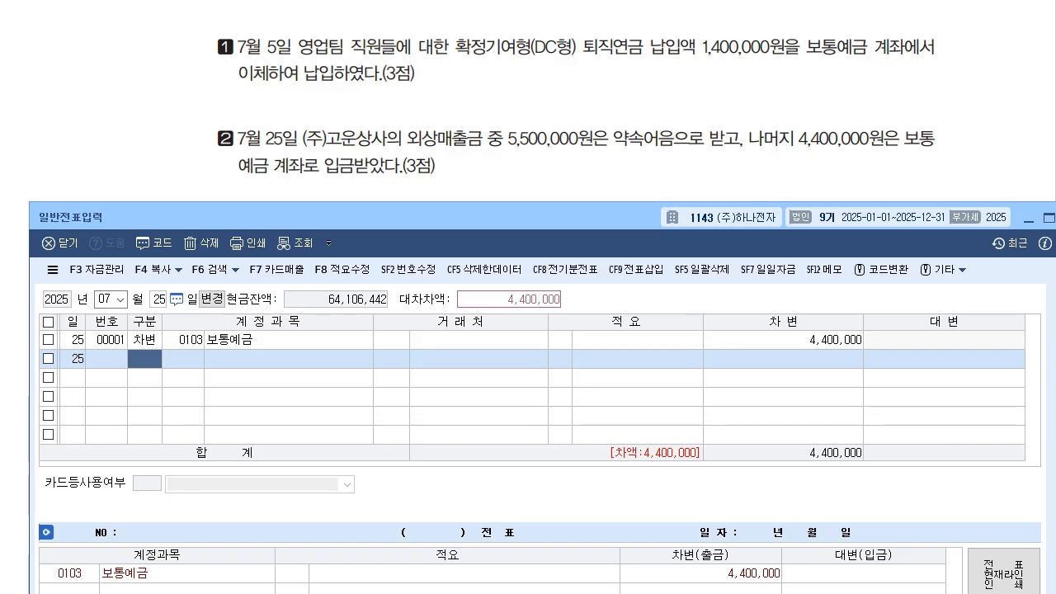
Add a credit line to the July 25 voucher for account 0110 받을어음 with (주)고운상사 as the counterparty.
text(4)
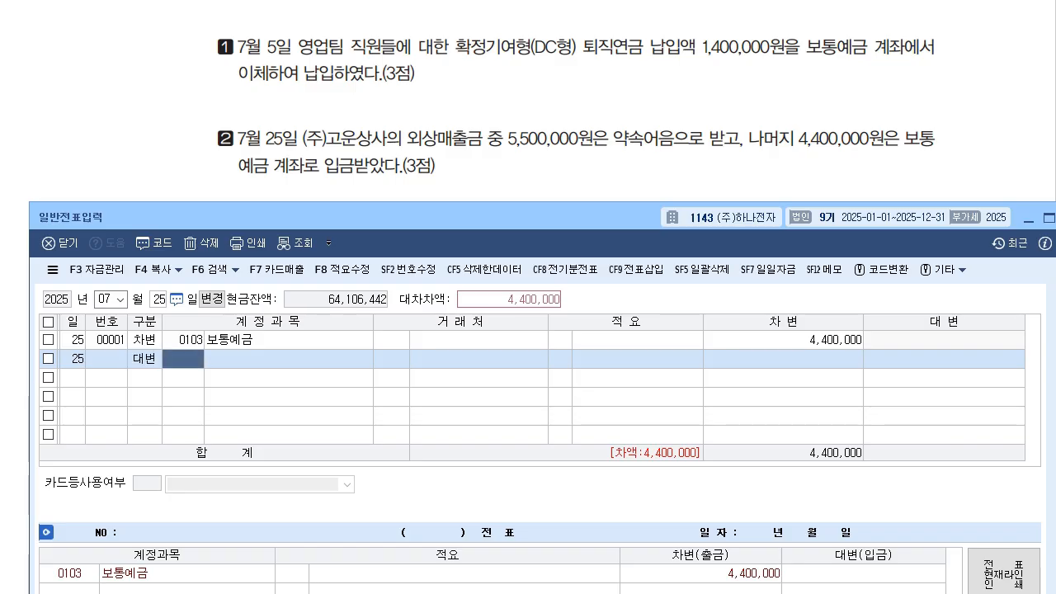
text(110)
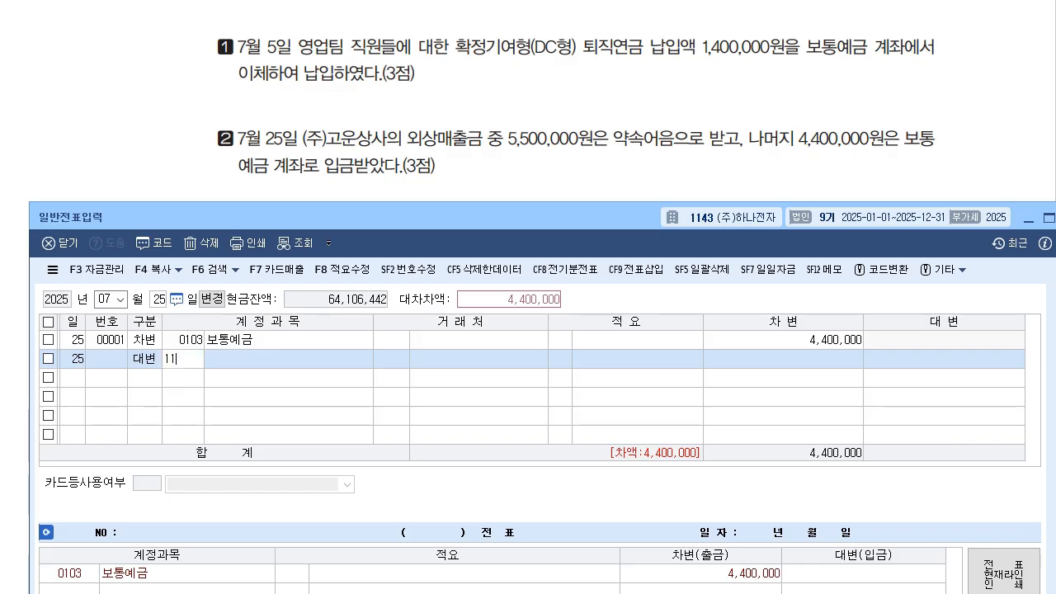
key(Return)
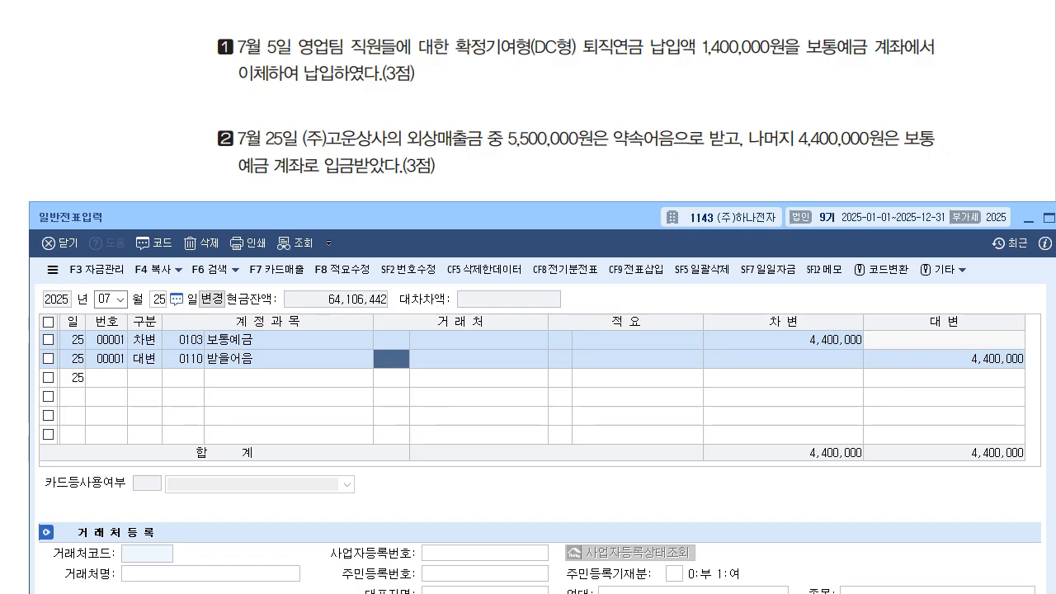
text(고운)
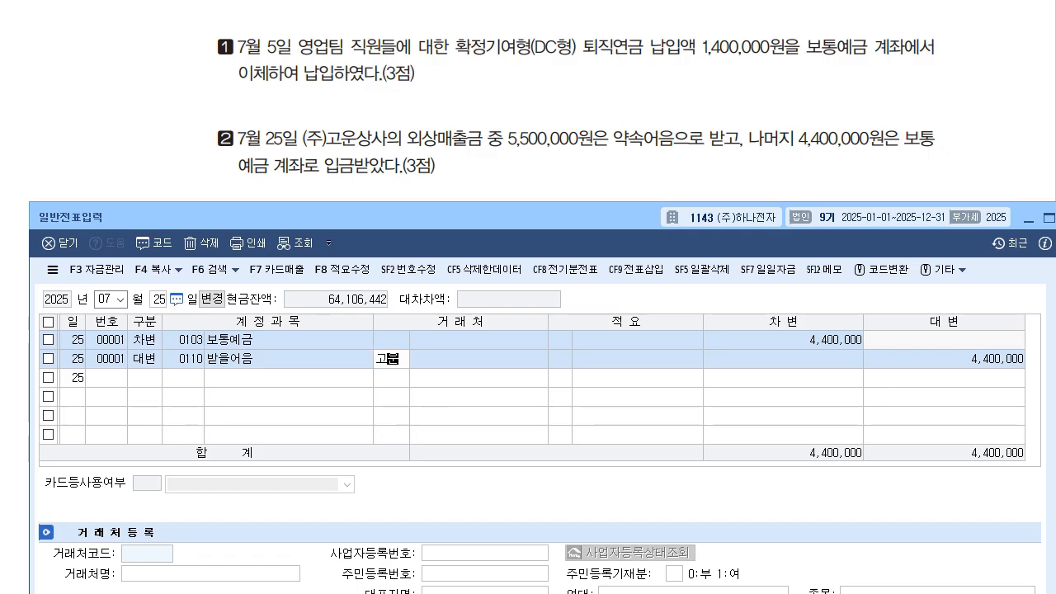
key(Return)
key(Return)
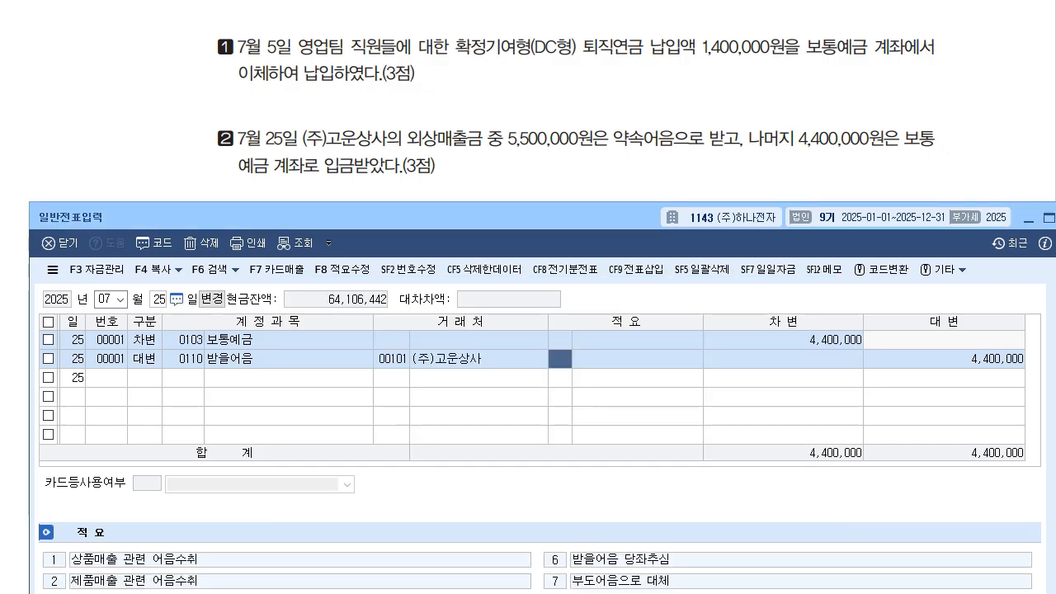
key(Return)
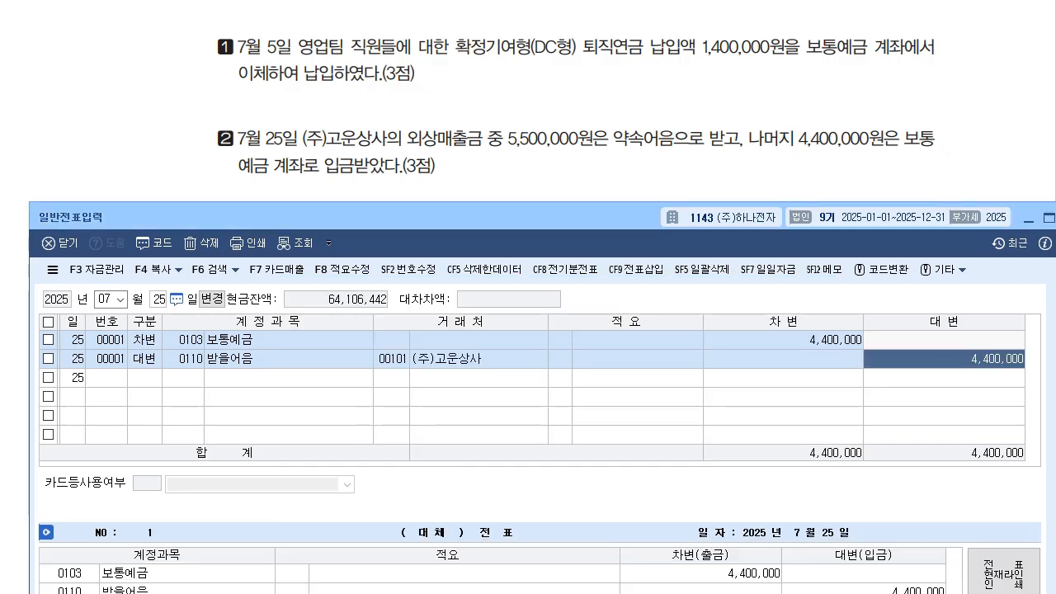
Switch the 받을어음 line of the July 25 voucher to a debit and set its amount to 5,500,000.
key(Left)
key(Left)
key(Left)
key(Left)
key(Left)
key(Left)
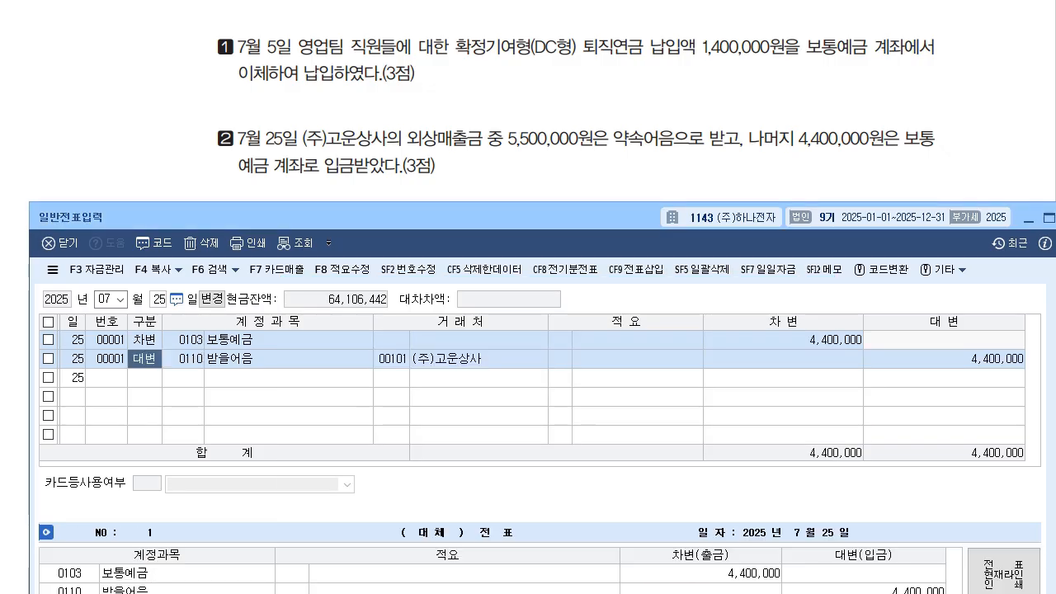
key(3)
key(Return)
key(Return)
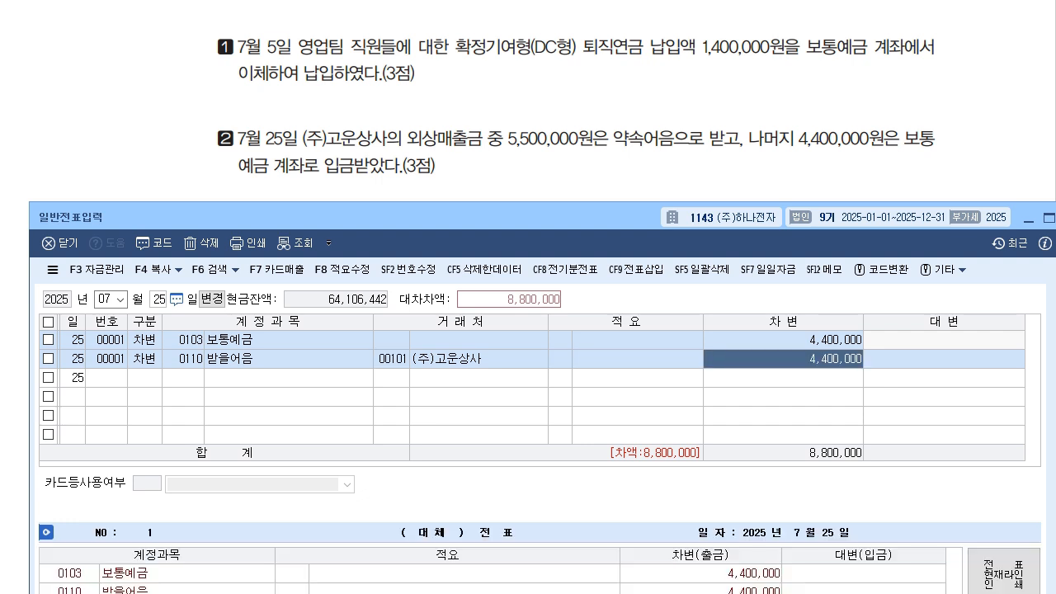
text(5500000)
key(Return)
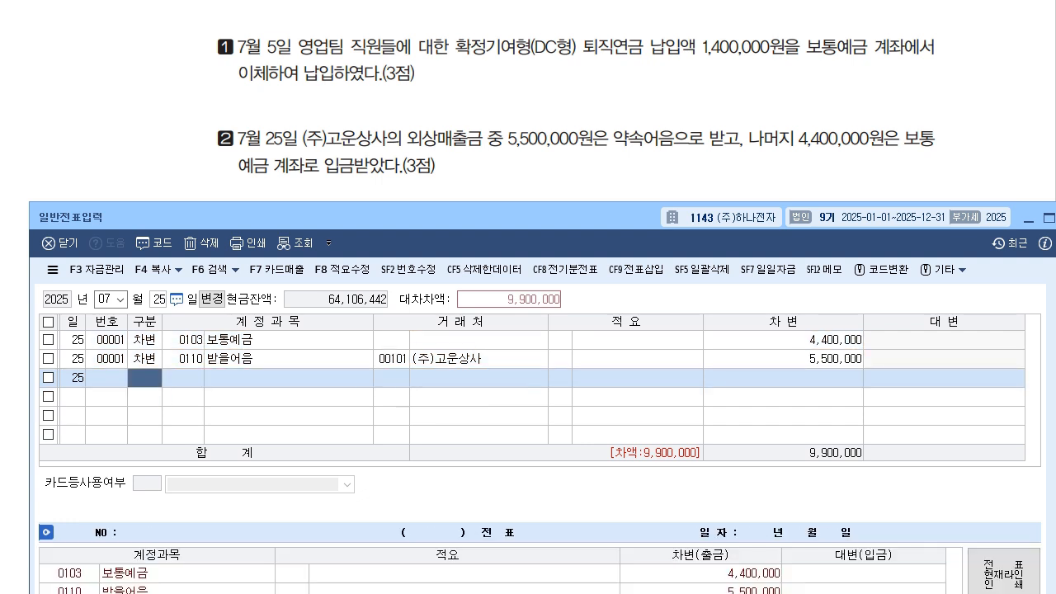
Credit account 0108 외상매출금 with 9,900,000 in the July 25 voucher, with (주)고운상사 as the counterparty.
key(4)
key(Return)
text(108)
key(Return)
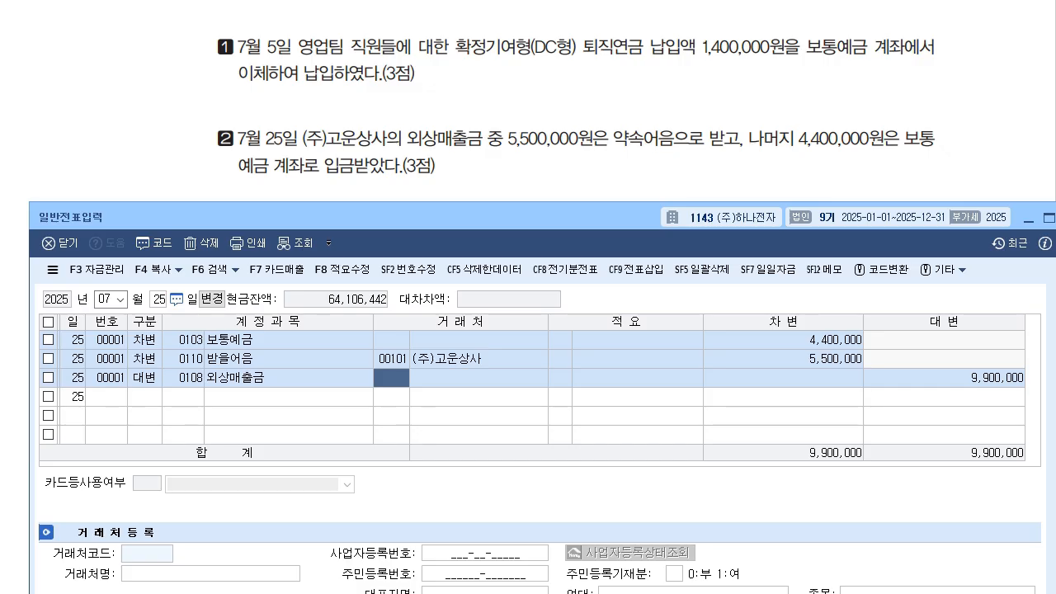
key(Return)
key(Return)
key(Return)
key(Return)
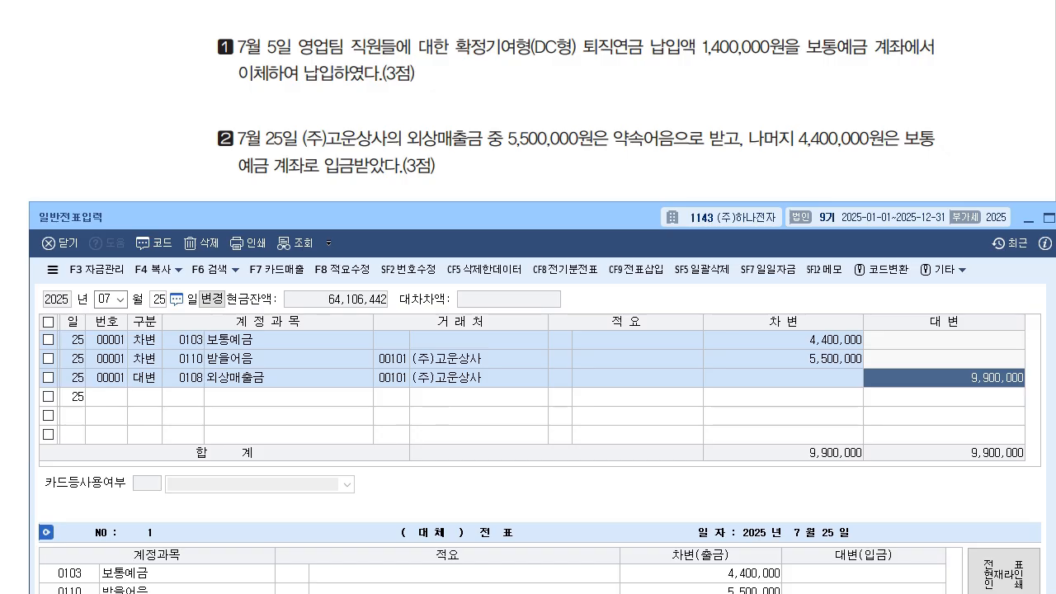
Leave the July 25 voucher and set the voucher entry date to August 30.
scroll(577, 99, down, 4)
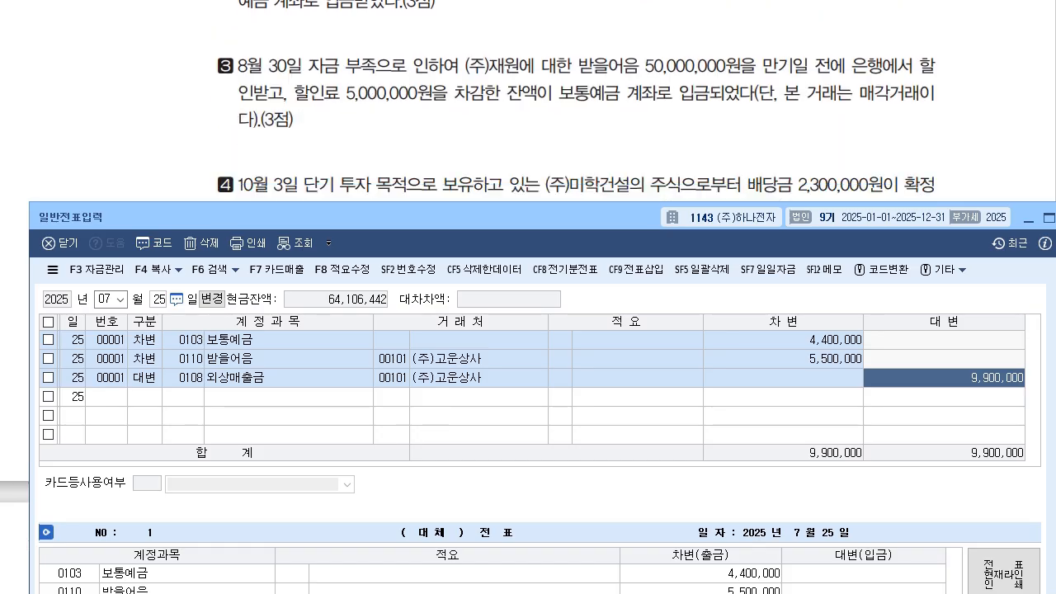
key(Escape)
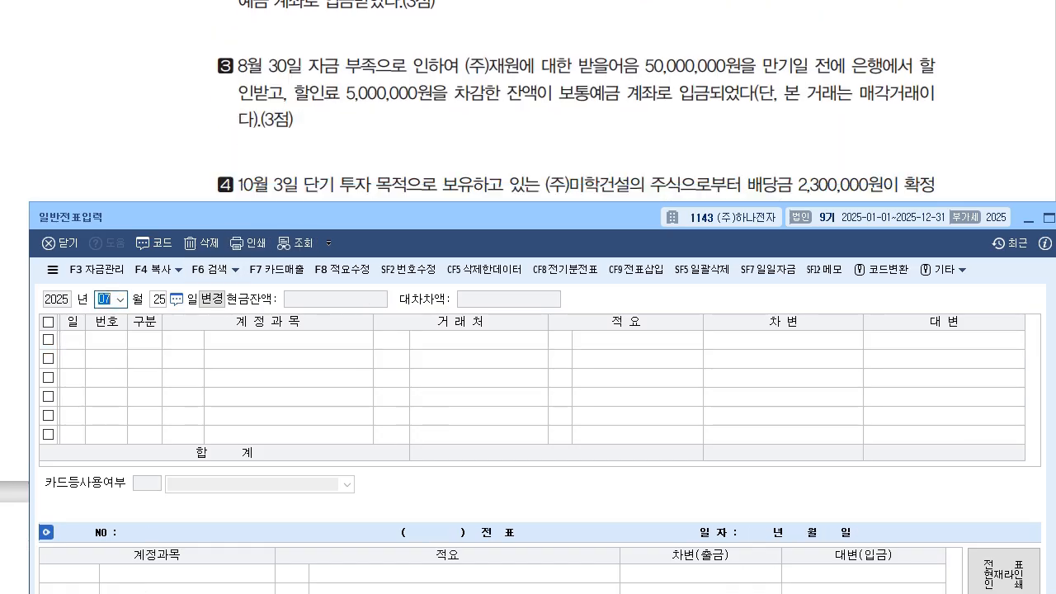
text(08)
key(Return)
text(30)
key(Return)
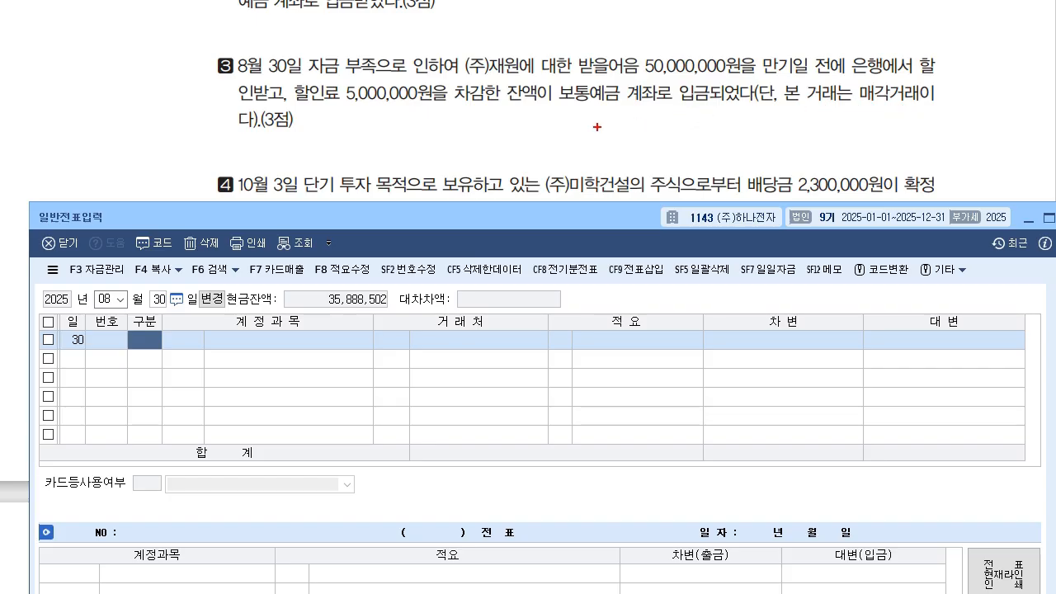
drag(557, 129, 545, 172)
mouse_move(595, 134)
mouse_down()
mouse_move(642, 162)
mouse_move(658, 139)
mouse_up()
mouse_move(646, 147)
mouse_down()
mouse_move(664, 144)
mouse_move(659, 159)
mouse_up()
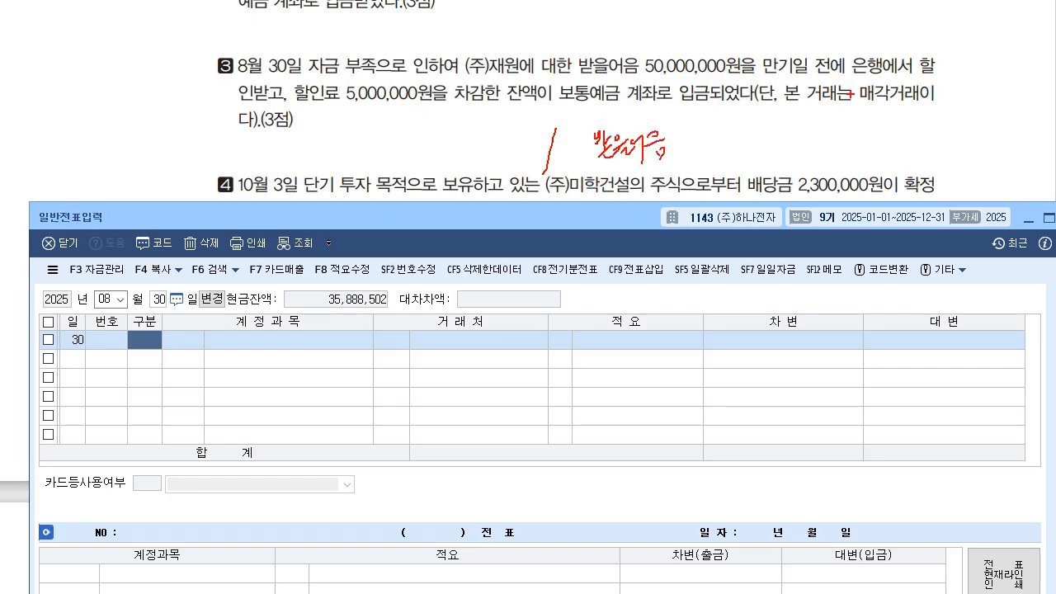
drag(847, 107, 890, 108)
drag(295, 108, 375, 110)
mouse_move(323, 147)
mouse_down()
mouse_move(361, 161)
mouse_move(375, 150)
mouse_move(415, 163)
mouse_move(432, 149)
mouse_move(534, 165)
mouse_up()
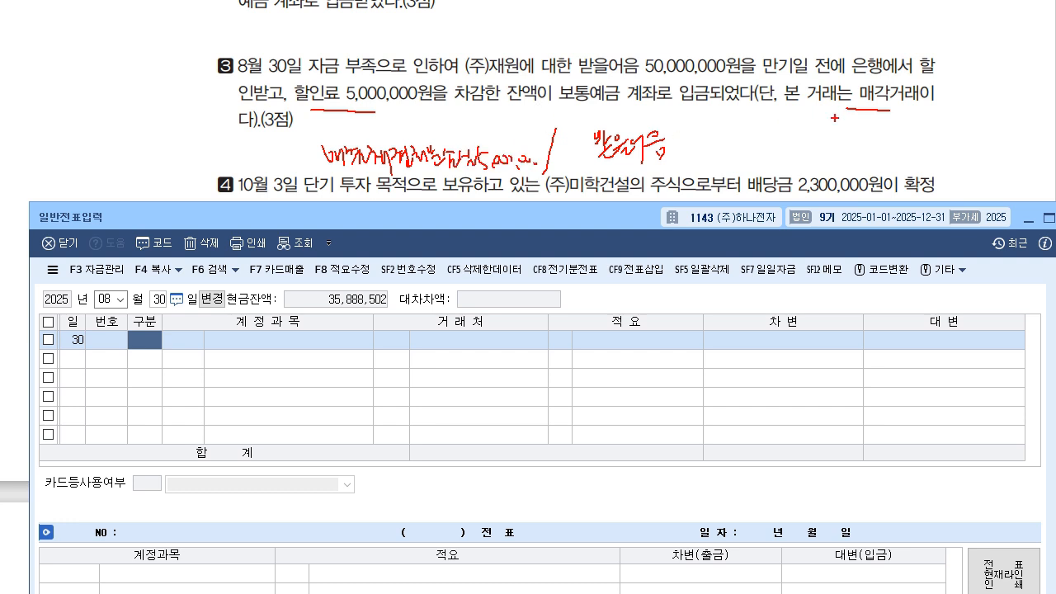
drag(751, 130, 747, 155)
drag(754, 136, 773, 147)
drag(781, 151, 810, 146)
drag(817, 143, 823, 148)
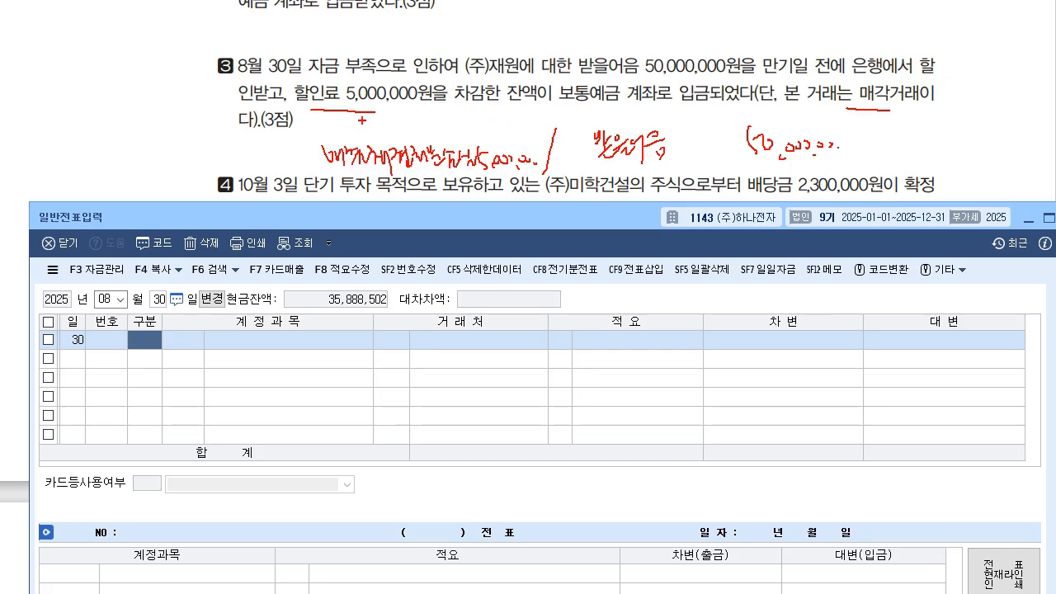
mouse_move(335, 121)
mouse_down()
mouse_move(335, 134)
mouse_move(406, 145)
mouse_up()
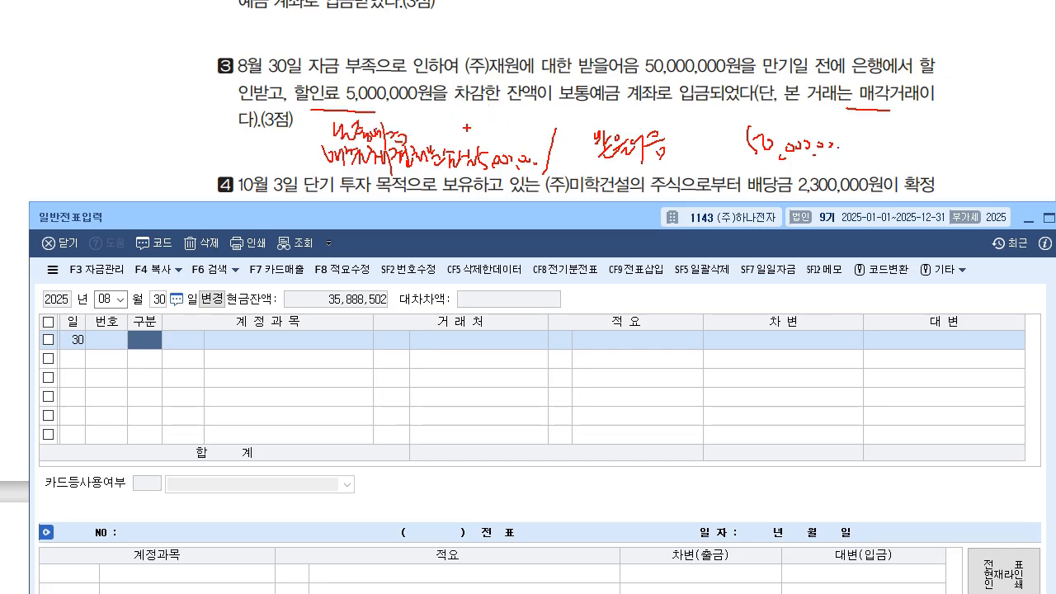
drag(460, 123, 480, 137)
drag(494, 125, 530, 130)
drag(525, 126, 526, 133)
drag(531, 130, 535, 132)
mouse_move(641, 163)
mouse_down()
mouse_move(639, 185)
mouse_move(698, 163)
mouse_up()
mouse_move(695, 170)
mouse_down()
mouse_move(712, 168)
mouse_move(708, 206)
mouse_up()
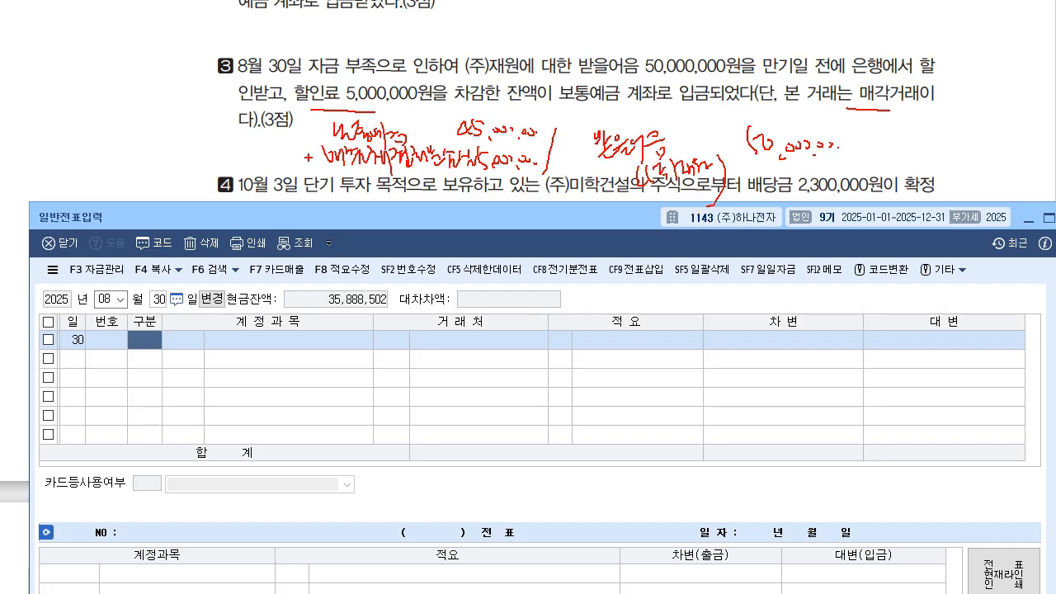
mouse_move(301, 169)
mouse_down()
mouse_move(318, 146)
mouse_move(319, 170)
mouse_up()
key(Escape)
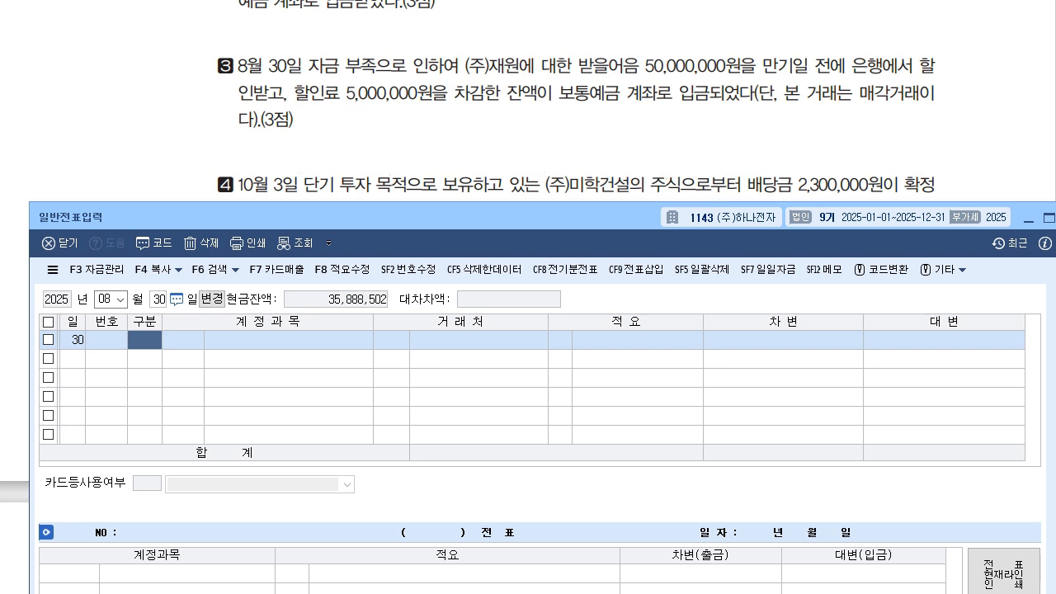
Start the August 30 voucher with a debit of 45,000,000 to account 0103 보통예금.
text(3103)
key(Return)
key(Return)
key(Return)
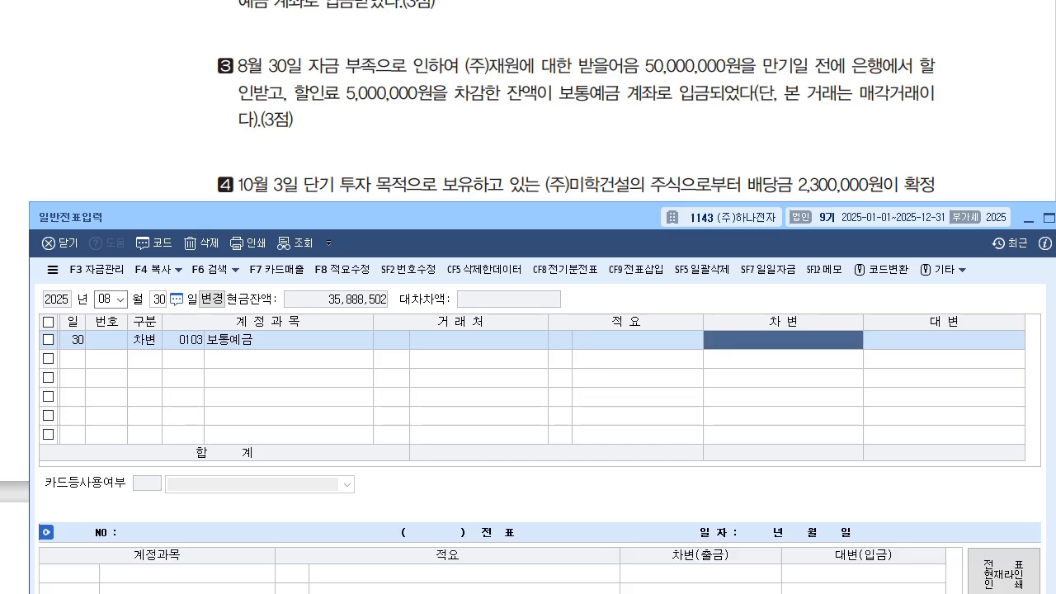
text(45000000)
key(Return)
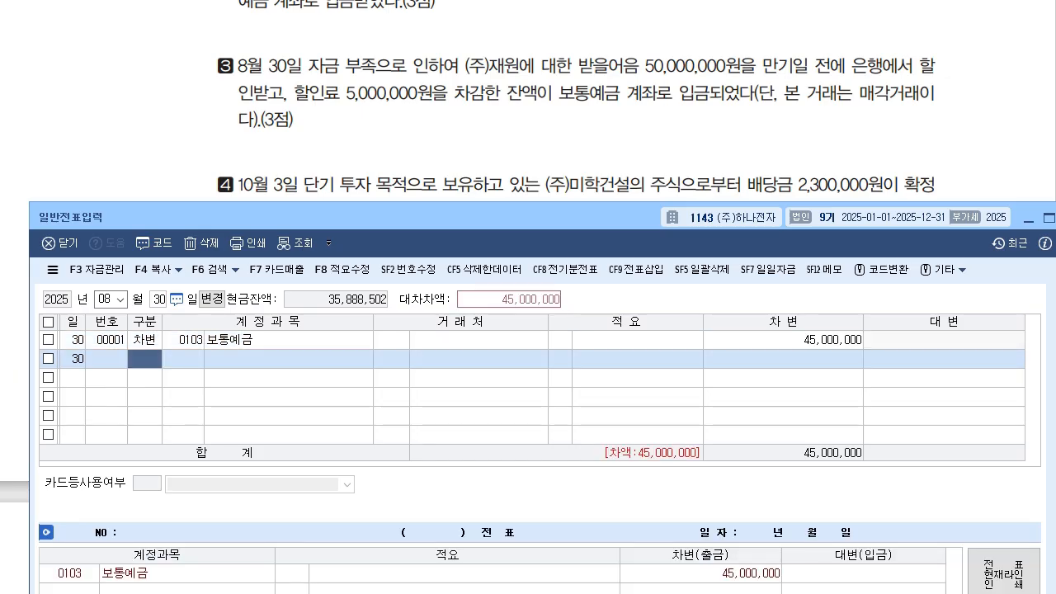
Debit account 0956 매출채권처분손실 with 5,000,000 in the August 30 voucher.
text(3)
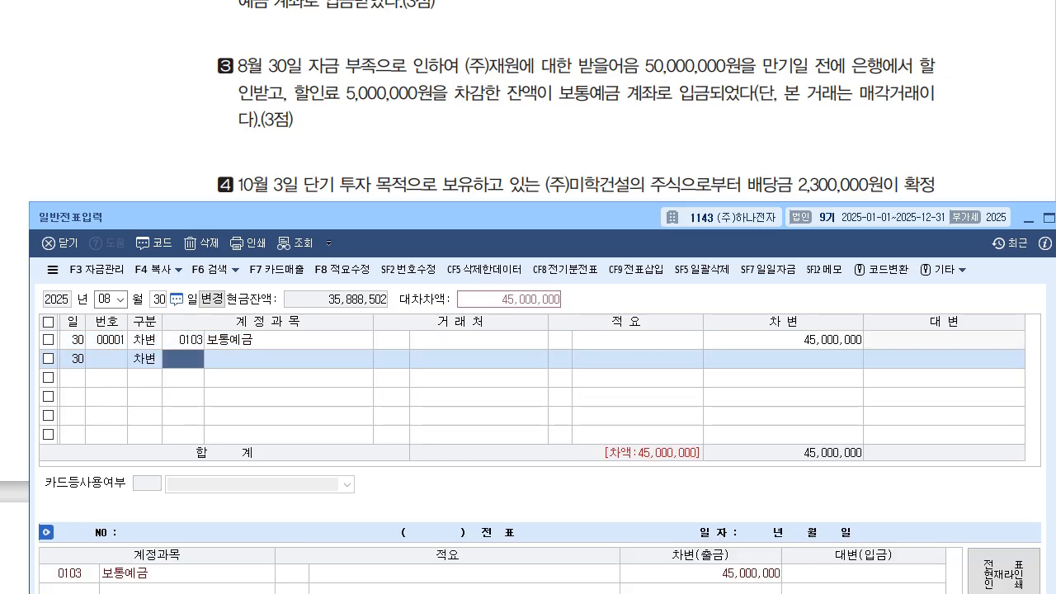
text(956)
key(Return)
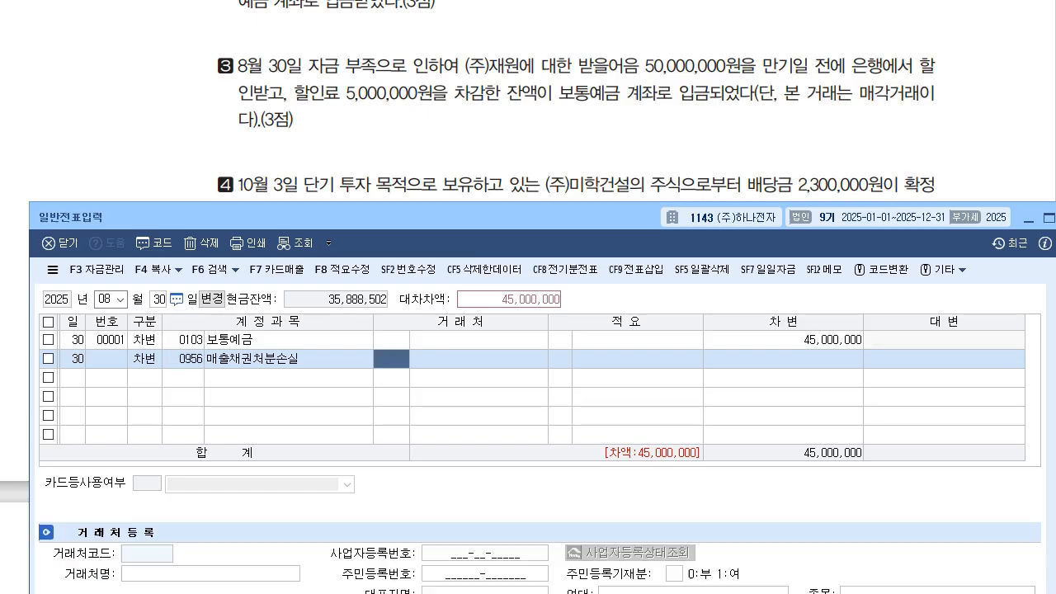
key(Return)
key(Return)
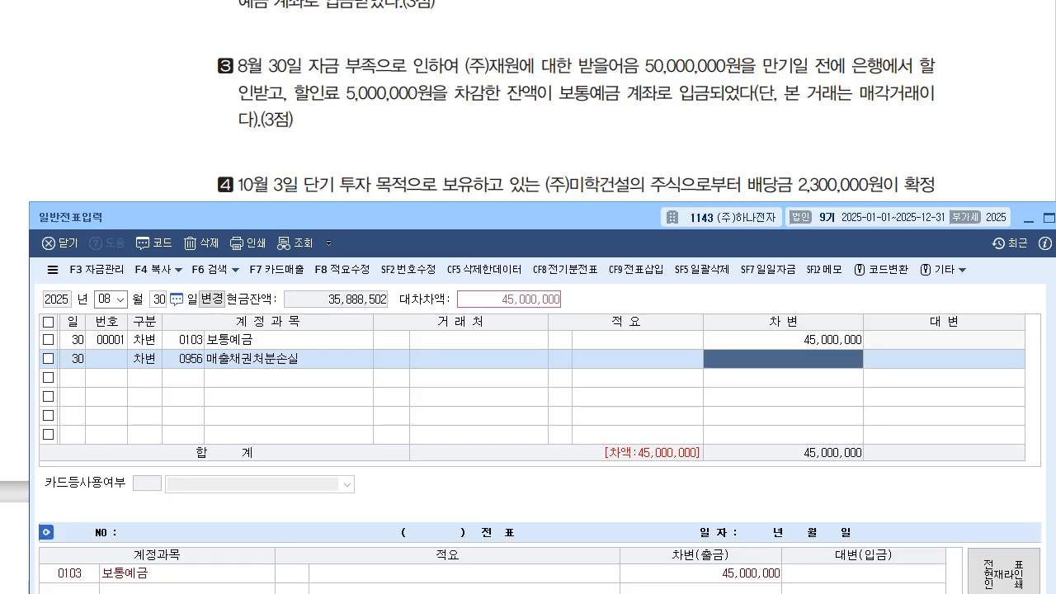
text(5000000)
key(Return)
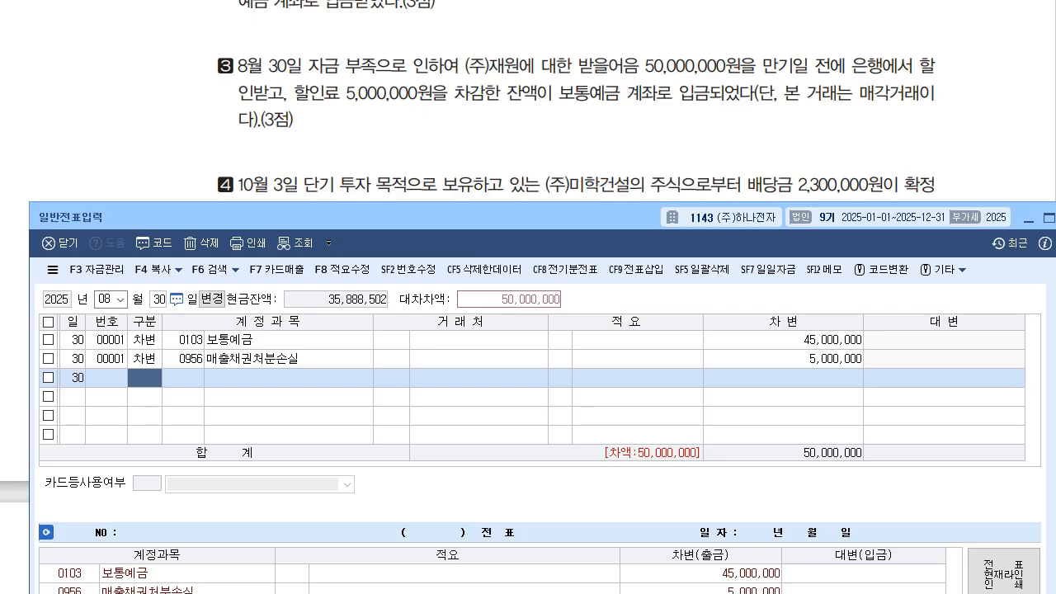
Credit account 0110 받을어음 with 50,000,000 in the August 30 voucher, with (주)재원 as the counterparty.
text(4110)
key(Return)
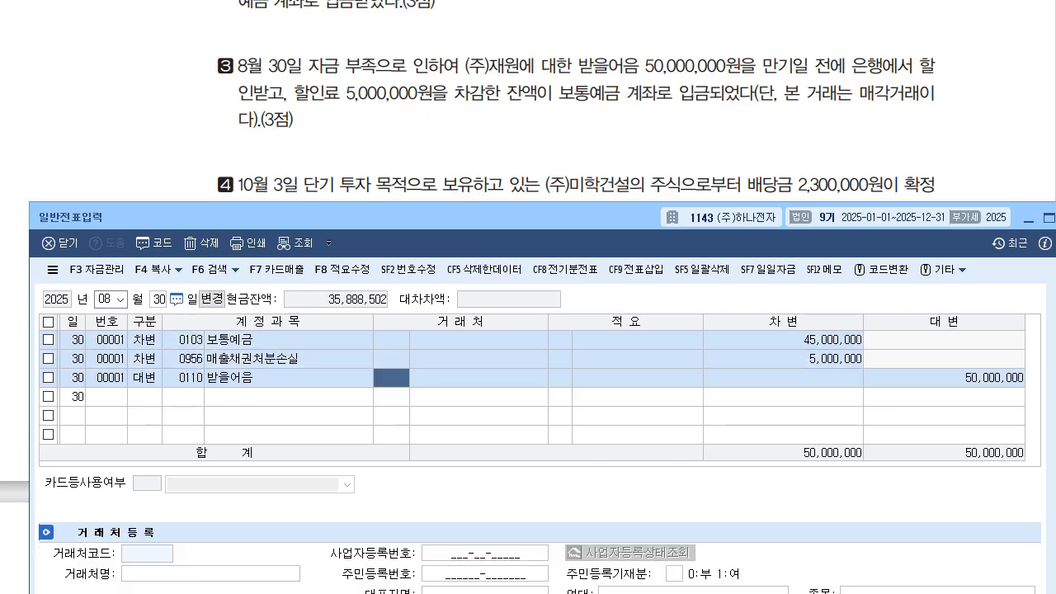
text(재원)
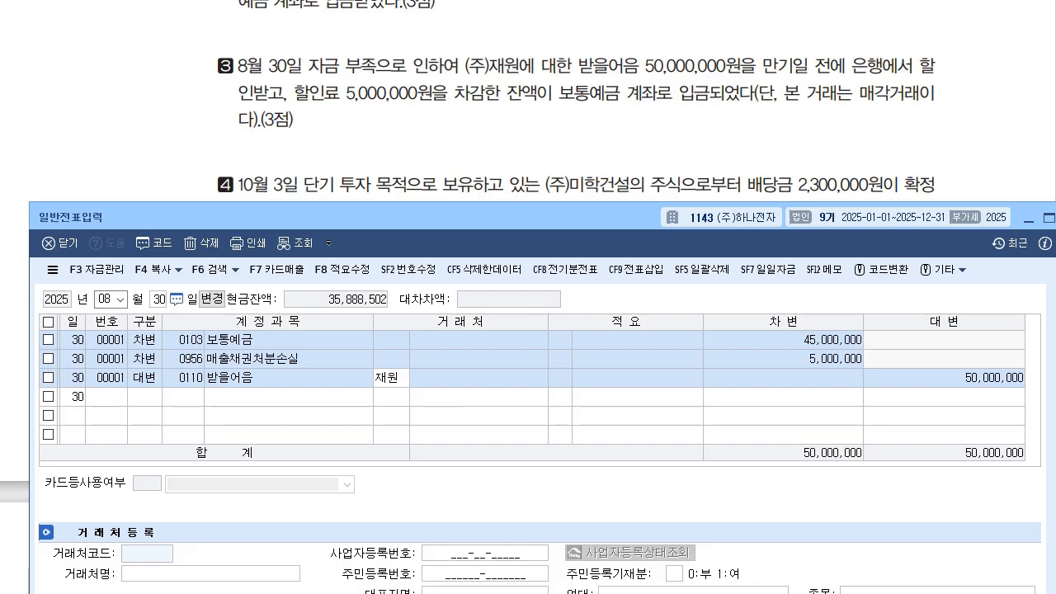
key(Return)
key(Return)
key(Return)
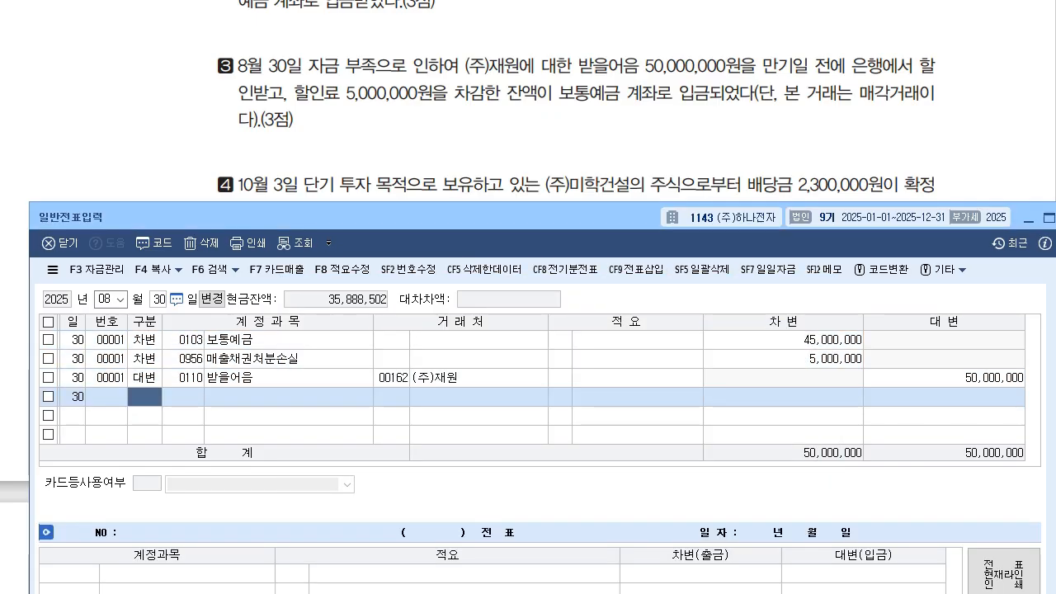
Start an October 3 voucher with a debit of 2,300,000 to account 0103 보통예금.
scroll(578, 99, down, 2)
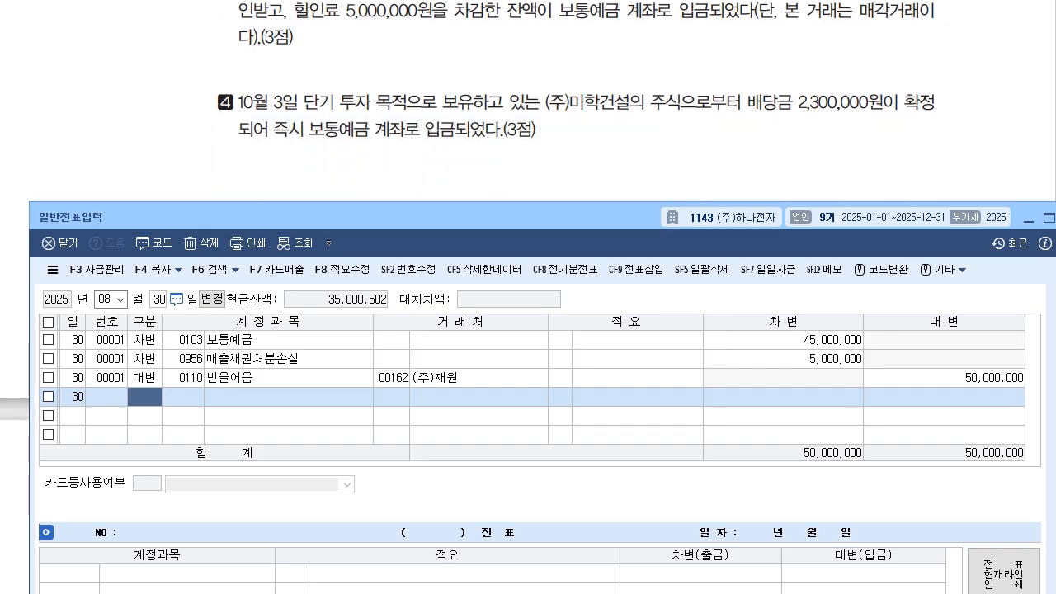
click(104, 300)
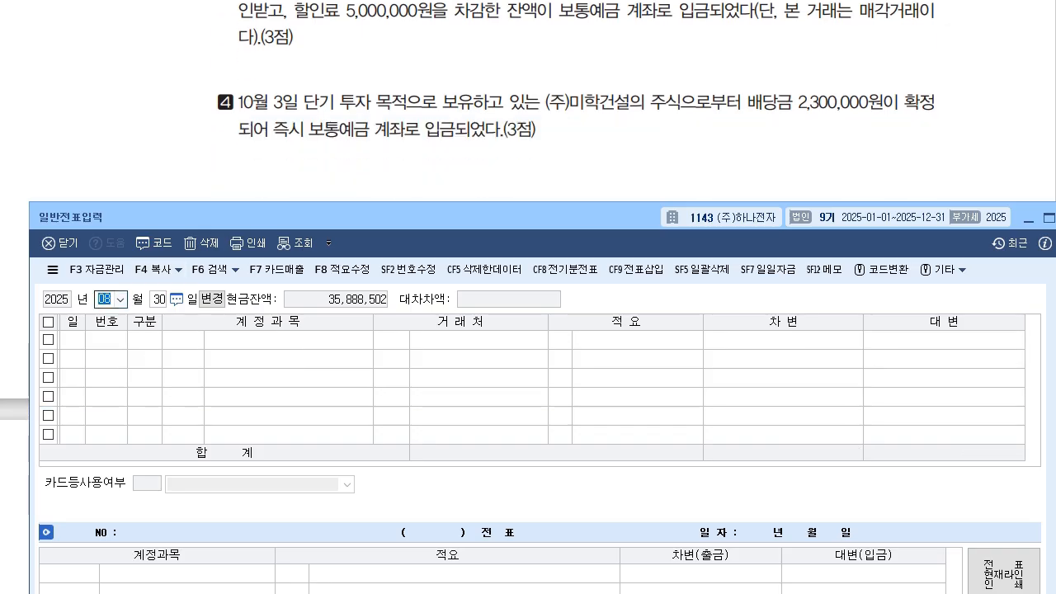
text(103)
key(Return)
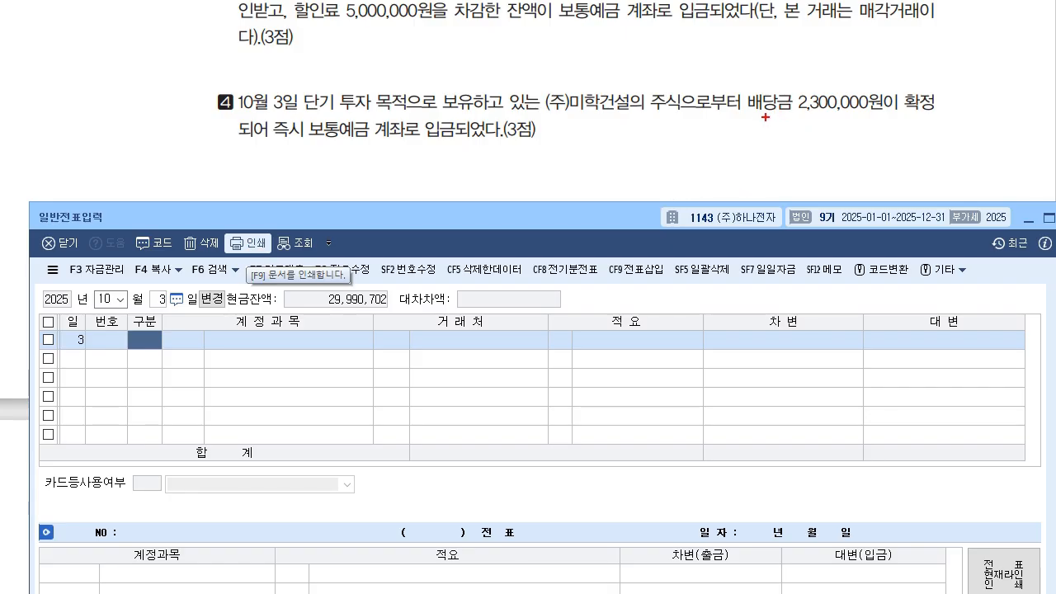
mouse_move(761, 118)
mouse_down()
mouse_move(854, 117)
mouse_move(771, 130)
mouse_move(789, 152)
mouse_move(839, 126)
mouse_move(861, 154)
mouse_up()
text(3103)
key(Return)
key(Return)
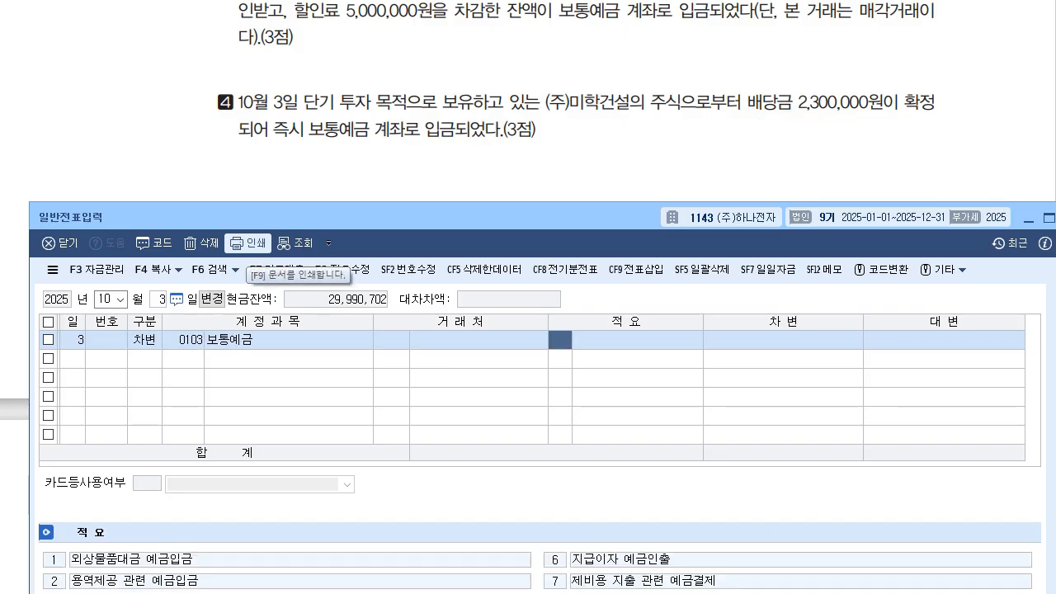
key(Return)
text(2300000)
key(Return)
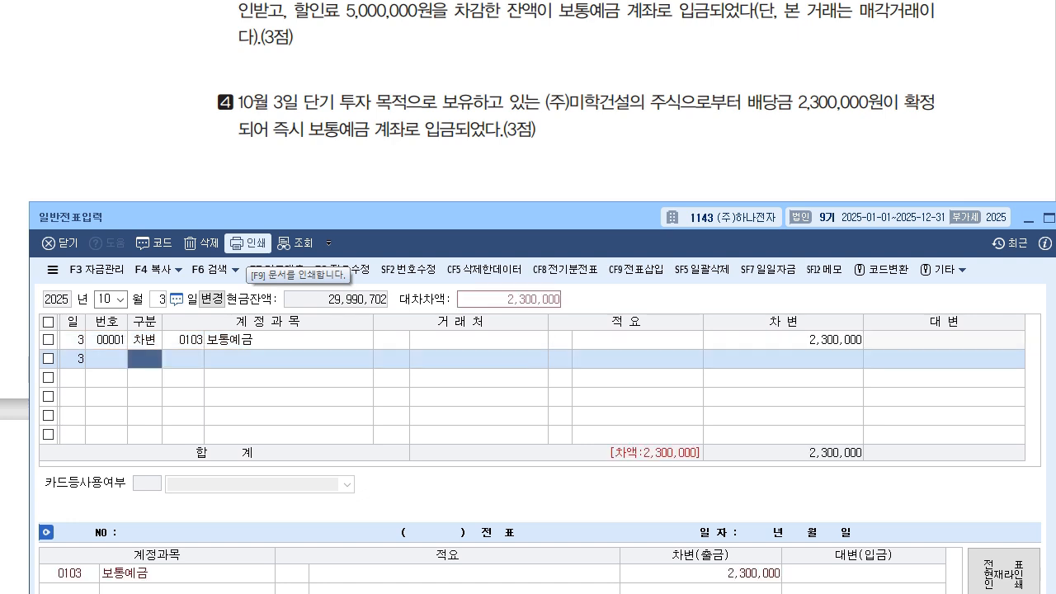
Credit account 0903 배당금수익 with 2,300,000 in the October 3 voucher.
key(4)
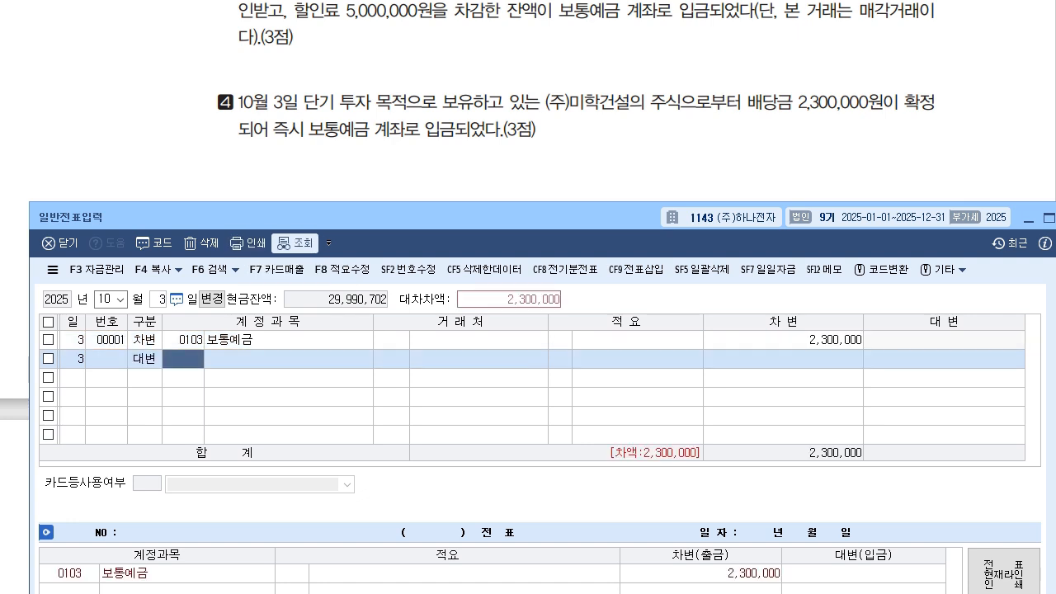
text(0903)
key(Return)
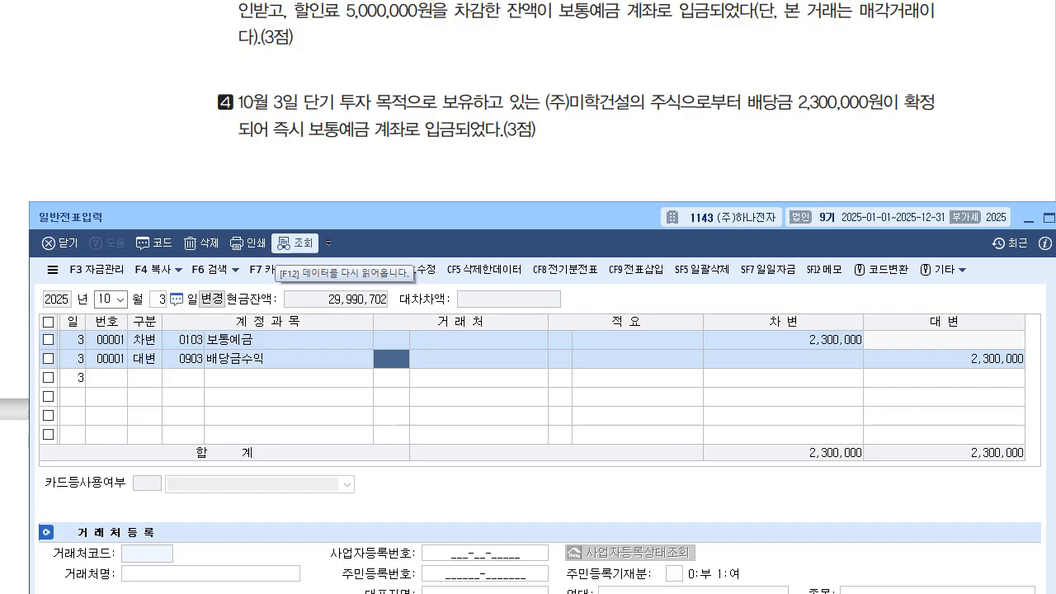
key(Return)
key(Return)
key(Return)
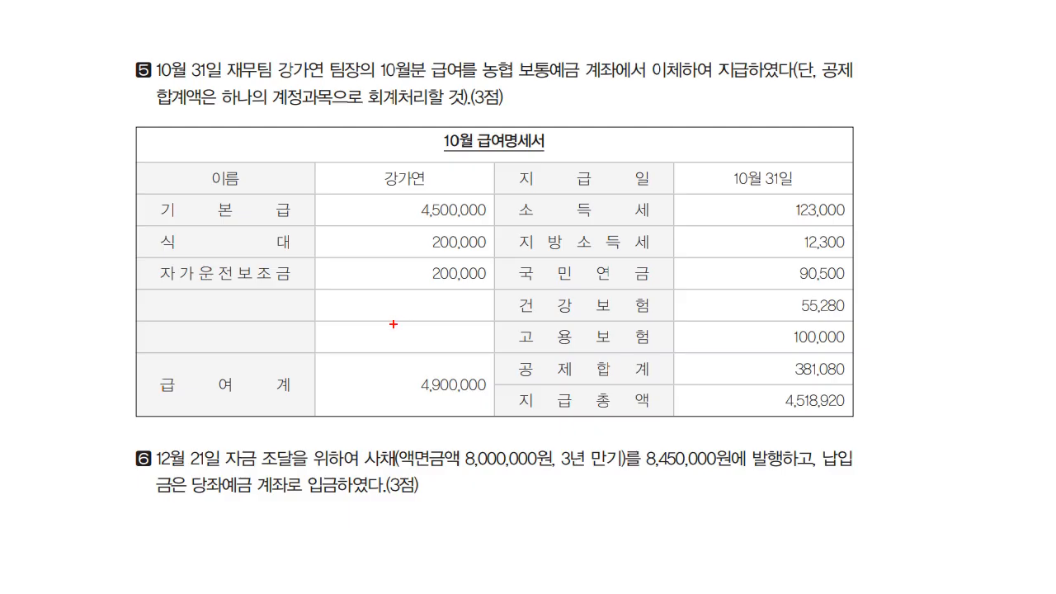
Annotate the October payslip in question 5, circling the pay items and labelling the deductions total 예수금, and clear the marks.
mouse_move(429, 315)
mouse_down()
mouse_move(392, 182)
mouse_move(436, 314)
mouse_up()
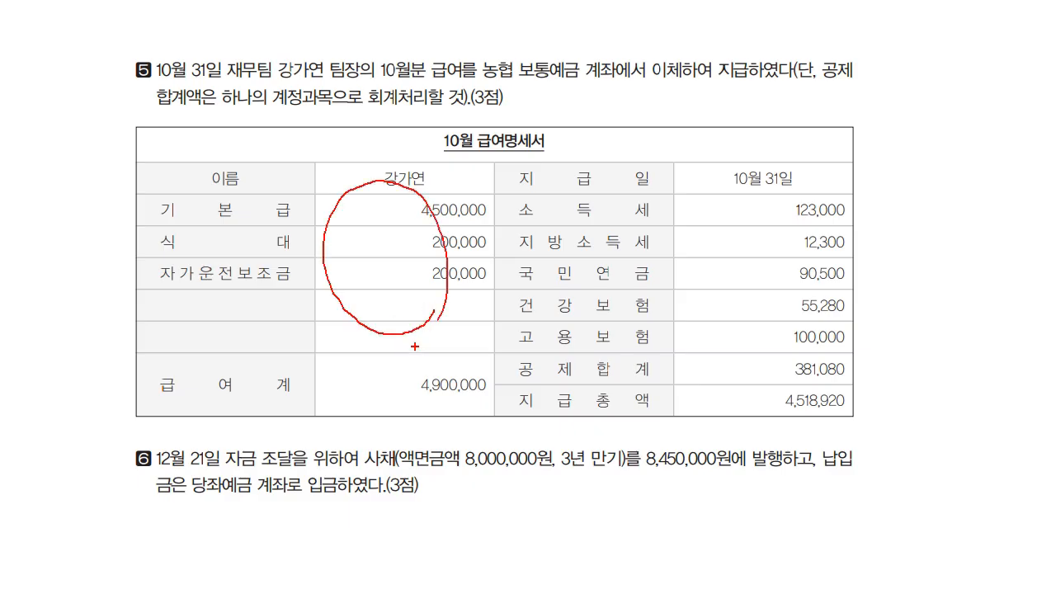
drag(405, 358, 410, 365)
mouse_move(419, 347)
mouse_down()
mouse_move(443, 347)
mouse_move(454, 363)
mouse_up()
mouse_move(839, 200)
mouse_down()
mouse_move(864, 291)
mouse_move(830, 369)
mouse_move(848, 353)
mouse_move(852, 382)
mouse_move(869, 360)
mouse_up()
mouse_move(872, 358)
mouse_down()
mouse_move(899, 373)
mouse_move(905, 363)
mouse_move(914, 378)
mouse_up()
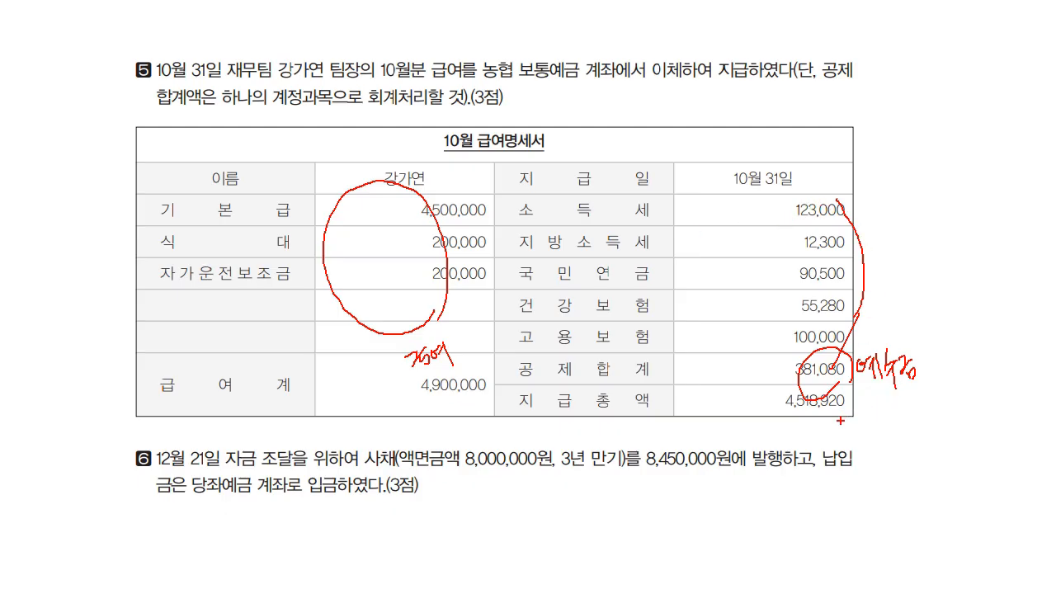
mouse_move(816, 434)
mouse_down()
mouse_move(833, 394)
mouse_move(818, 454)
mouse_up()
drag(529, 341, 529, 362)
drag(768, 344, 784, 353)
mouse_move(771, 397)
mouse_down()
mouse_move(777, 411)
mouse_move(788, 404)
mouse_up()
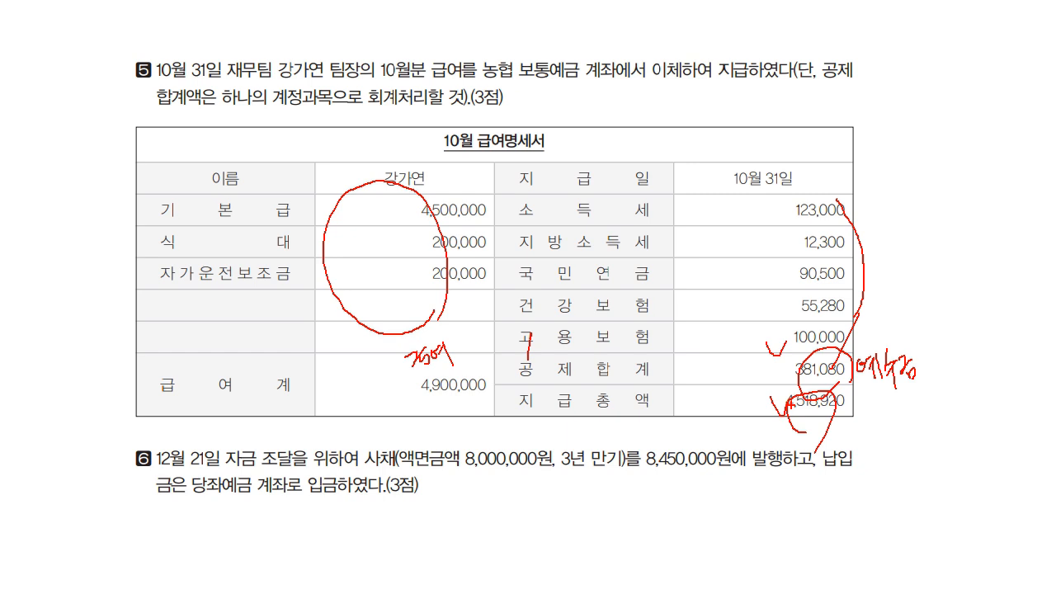
key(Escape)
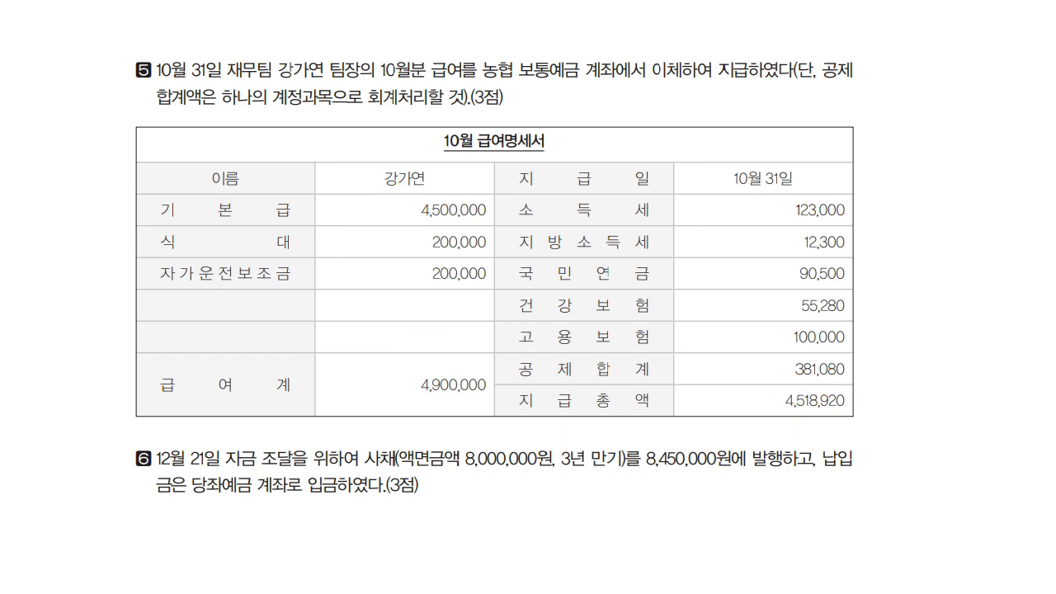
Start an October 31 voucher with a debit of 4,900,000 to account 0801 급여.
key(alt+Tab)
key(Escape)
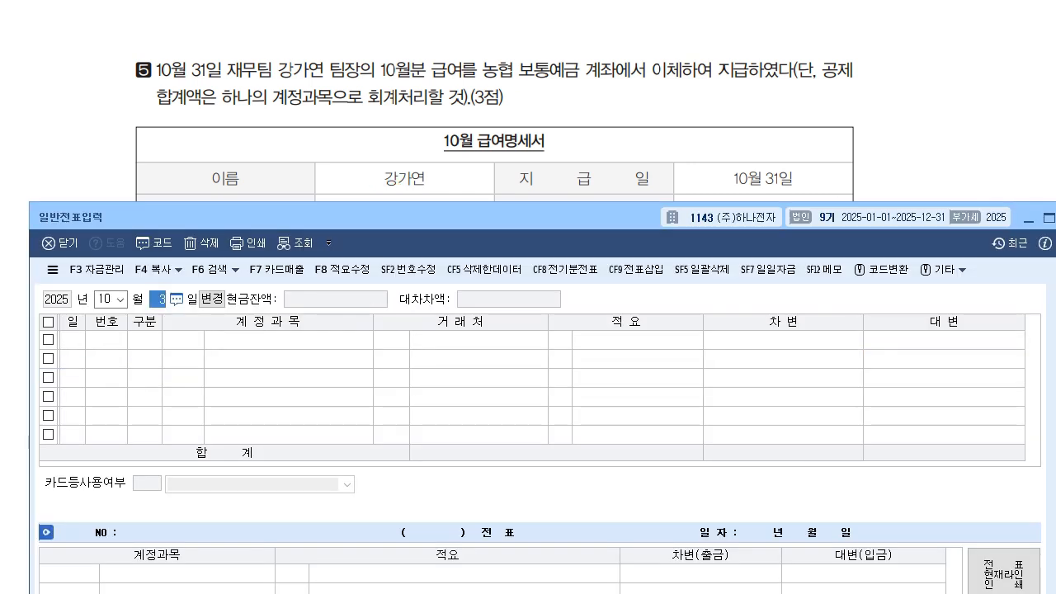
text(31)
key(Return)
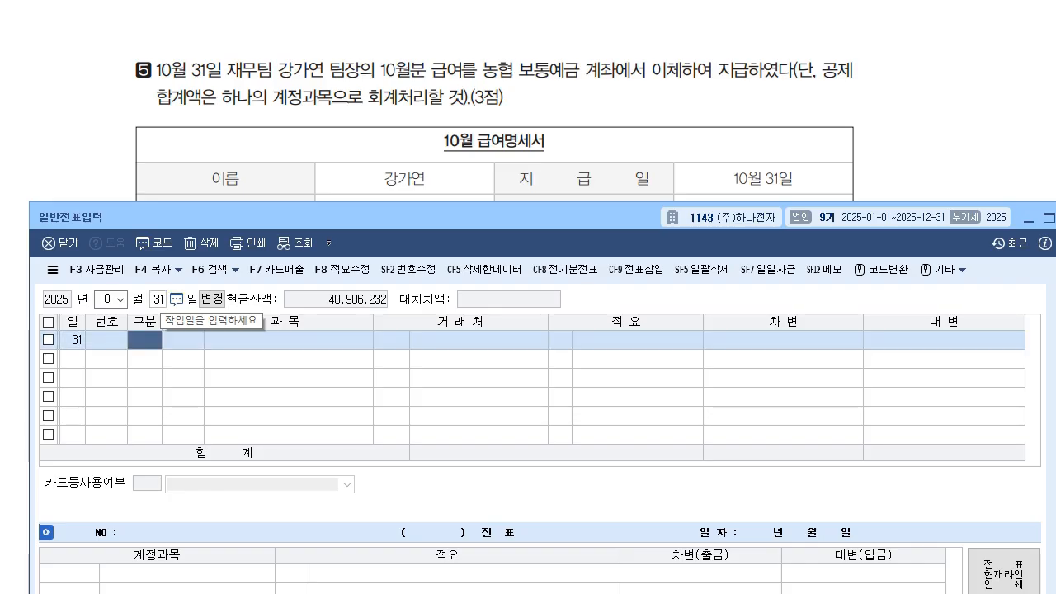
text(3)
key(Return)
text(801)
key(Return)
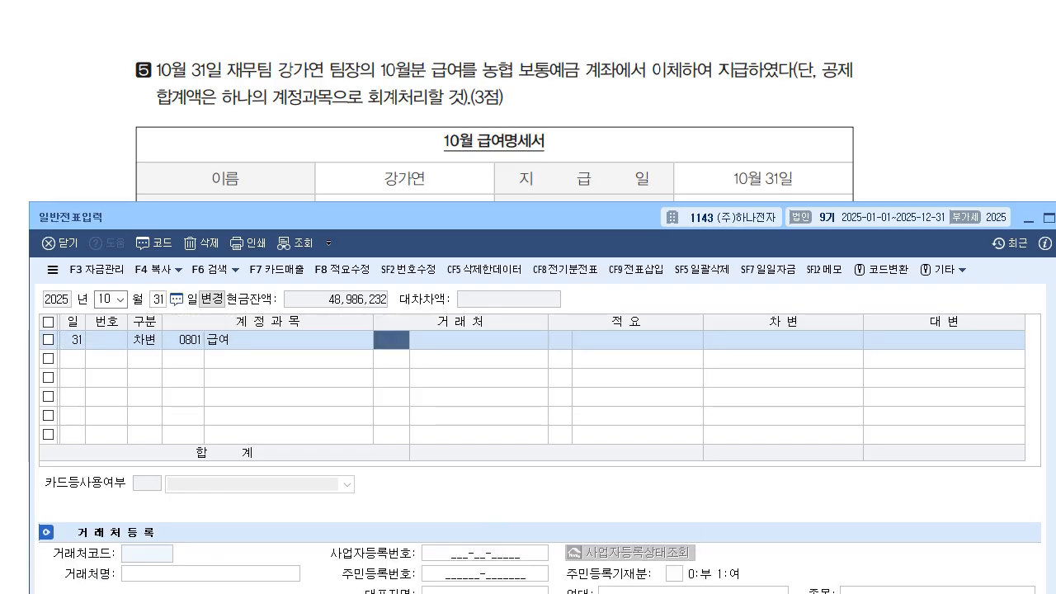
key(Return)
key(Return)
key(Return)
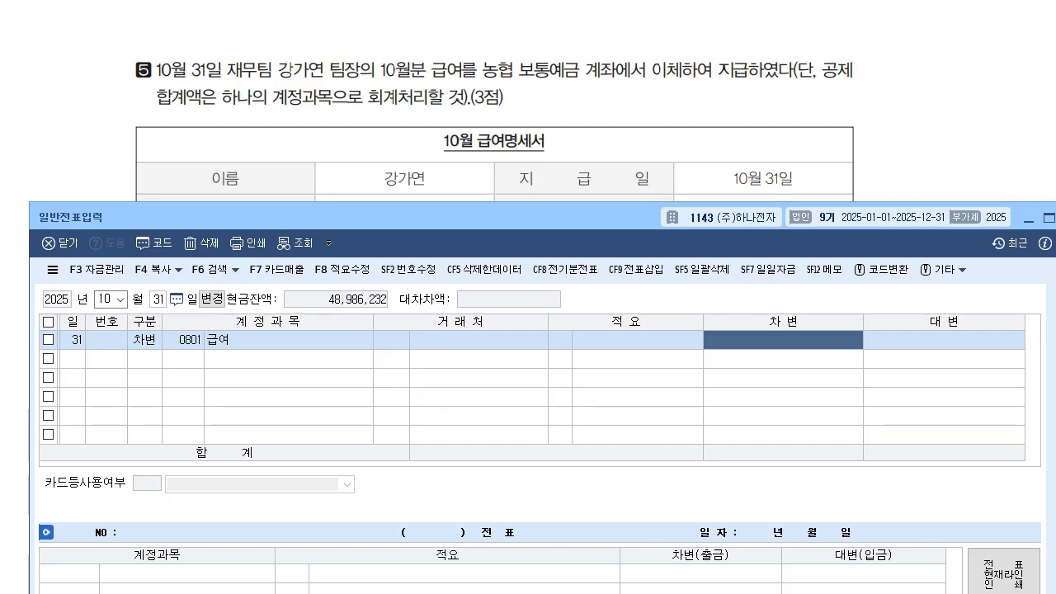
drag(380, 217, 354, 43)
text(4900000)
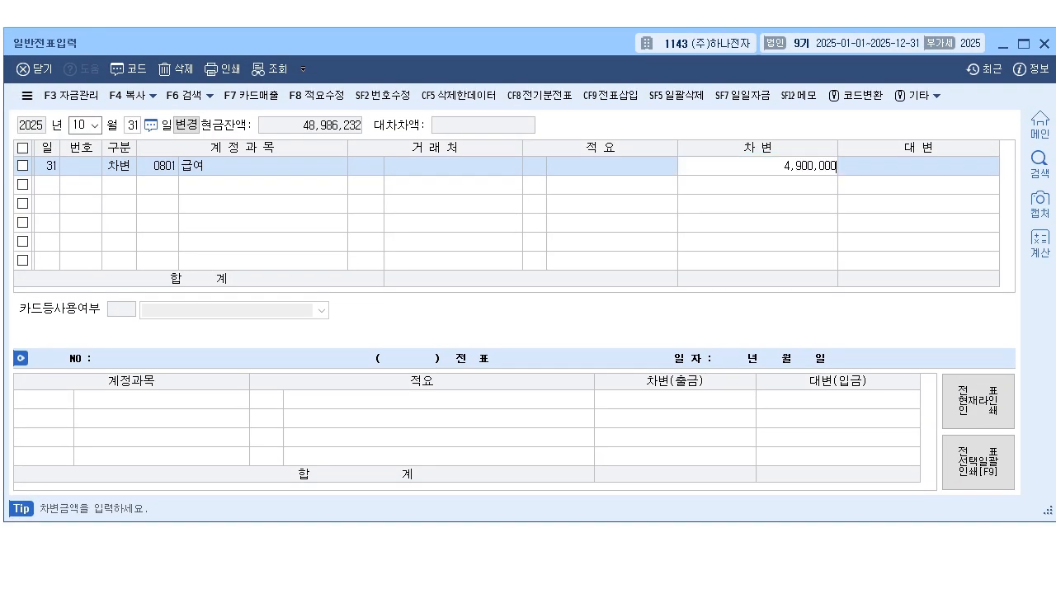
key(Return)
Credit account 0254 예수금 with 381,080 and account 0103 보통예금 with 4,518,920 in the October 31 voucher.
text(4254)
key(Return)
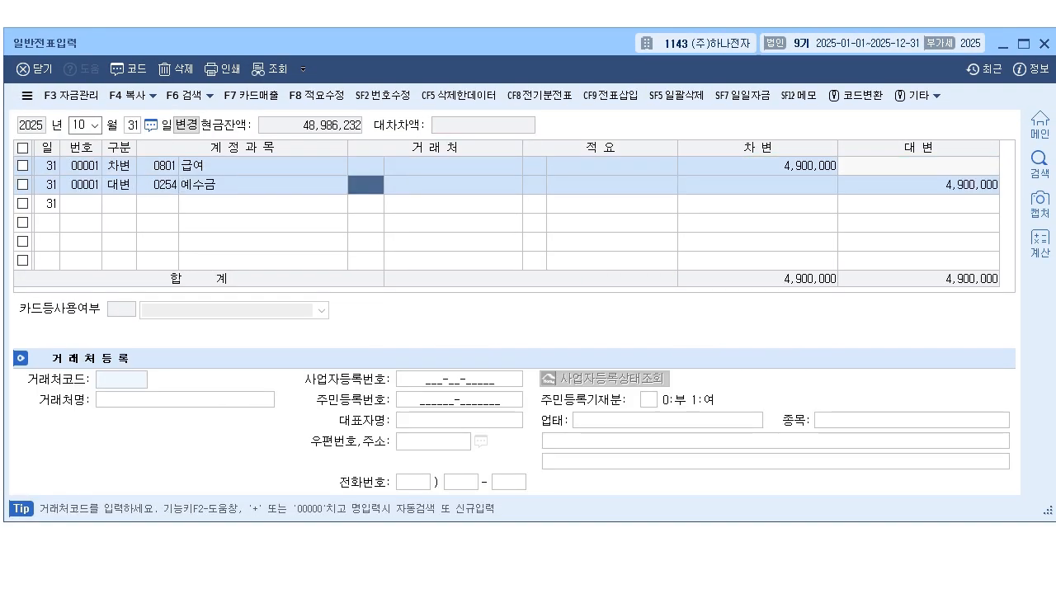
key(Return)
key(Return)
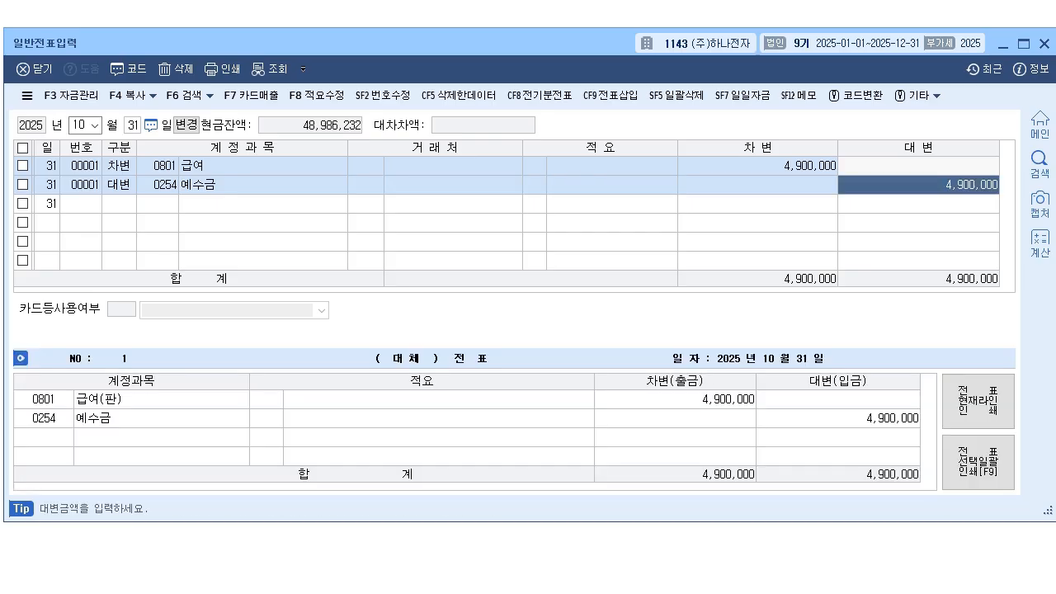
text(381)
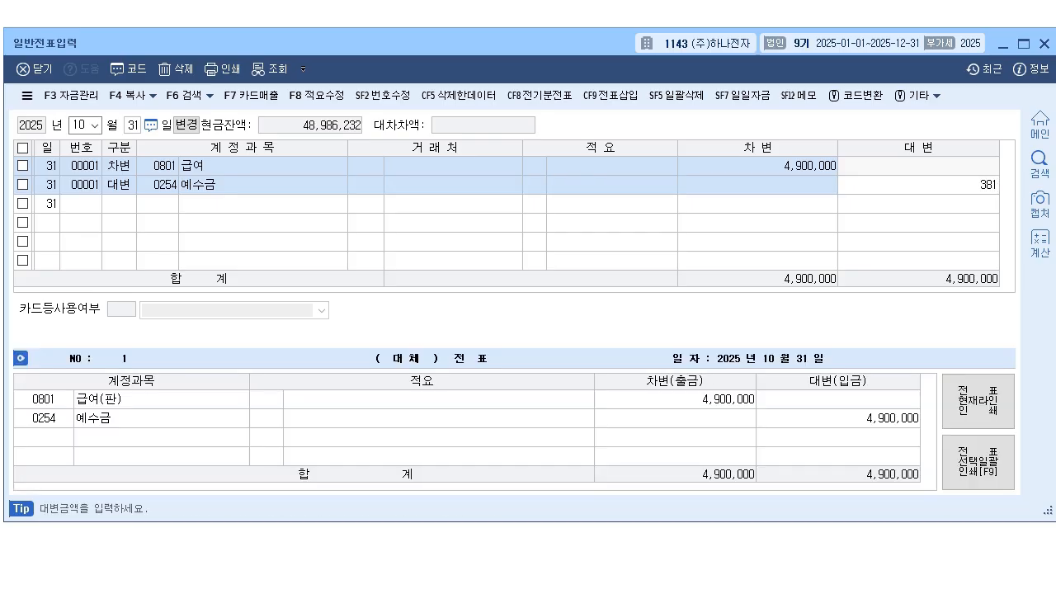
text(,080)
key(Return)
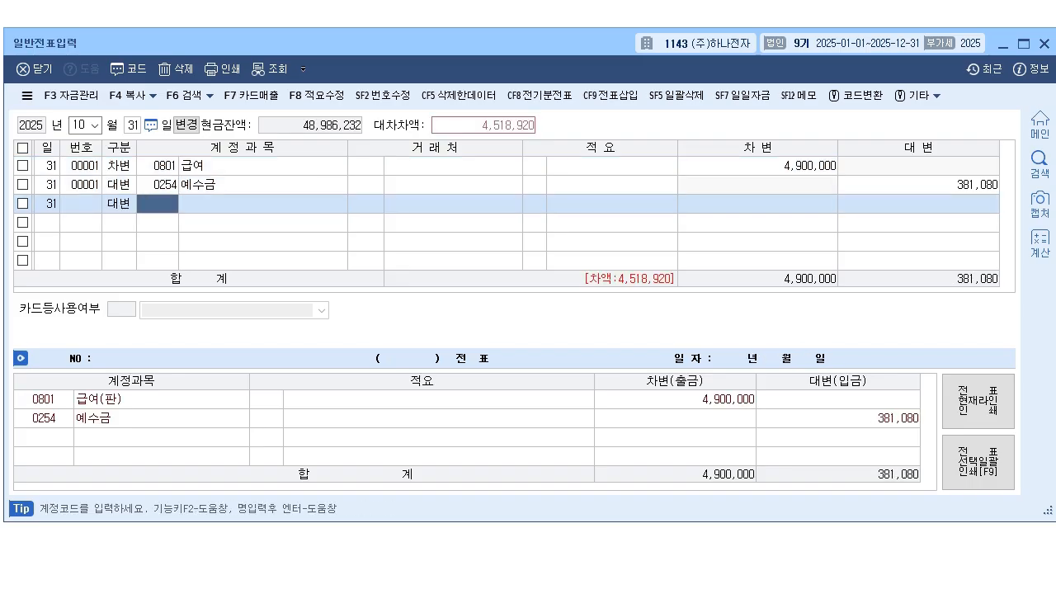
text(103)
key(Return)
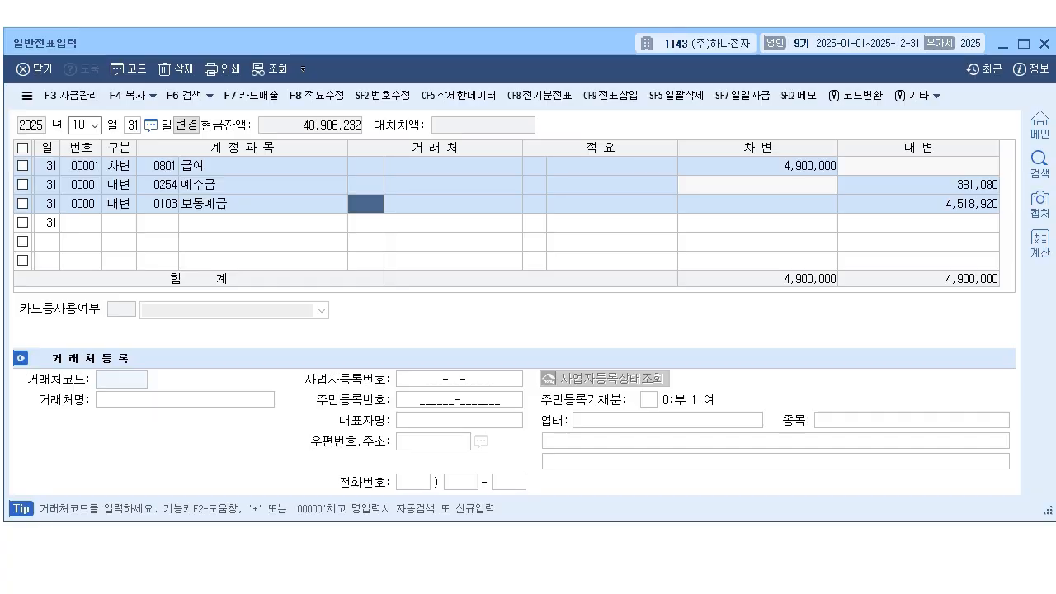
Annotate question 6, linking 8,000,000 to 8,450,000 and writing 할증발행 and 사채할증발행차금 beside the text.
drag(412, 43, 418, 232)
scroll(610, 158, down, 3)
scroll(609, 158, down, 2)
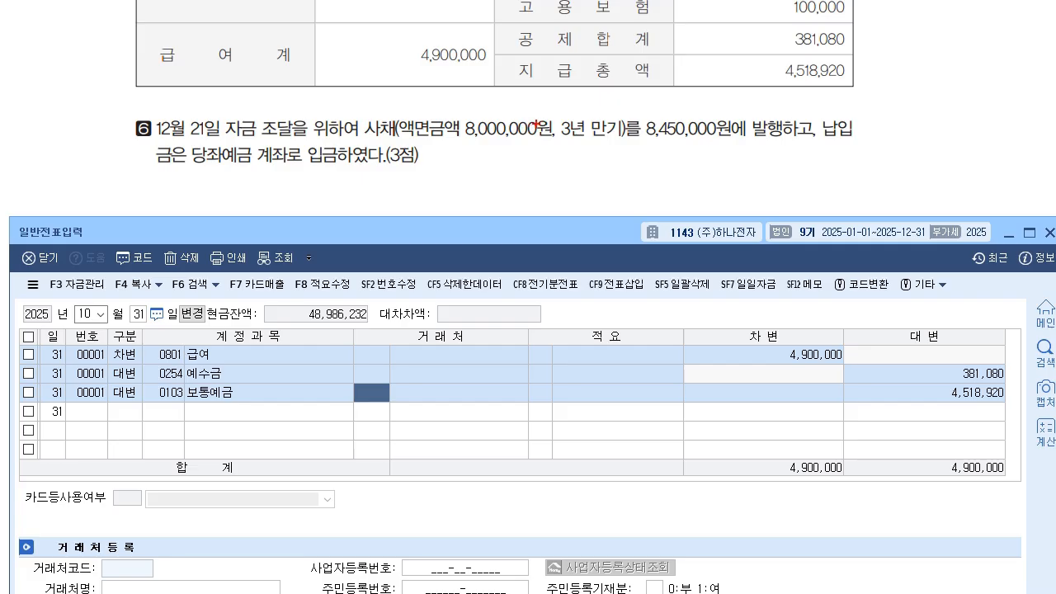
mouse_move(536, 126)
mouse_down()
mouse_move(637, 93)
mouse_move(682, 123)
mouse_up()
drag(678, 80, 685, 104)
mouse_move(678, 94)
mouse_down()
mouse_move(690, 111)
mouse_move(703, 106)
mouse_move(698, 118)
mouse_up()
drag(700, 101, 713, 113)
mouse_move(714, 98)
mouse_down()
mouse_move(721, 119)
mouse_move(728, 104)
mouse_up()
drag(731, 88, 740, 118)
drag(740, 94, 760, 117)
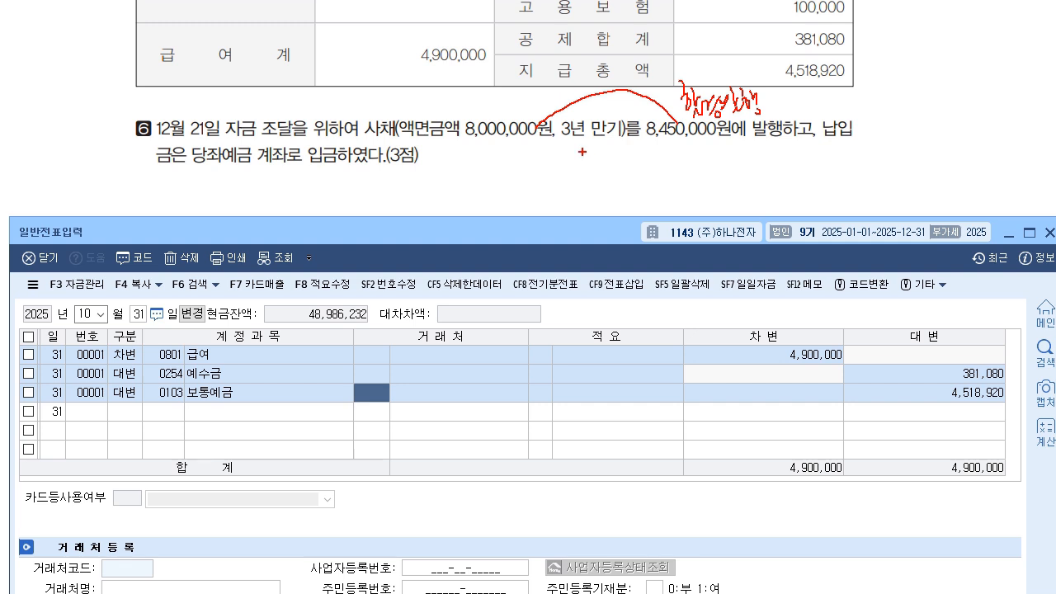
mouse_move(577, 157)
mouse_down()
mouse_move(577, 183)
mouse_move(591, 169)
mouse_up()
mouse_move(591, 160)
mouse_down()
mouse_move(591, 186)
mouse_move(601, 175)
mouse_up()
mouse_move(597, 172)
mouse_down()
mouse_move(659, 177)
mouse_move(671, 162)
mouse_move(679, 173)
mouse_move(733, 163)
mouse_move(733, 177)
mouse_up()
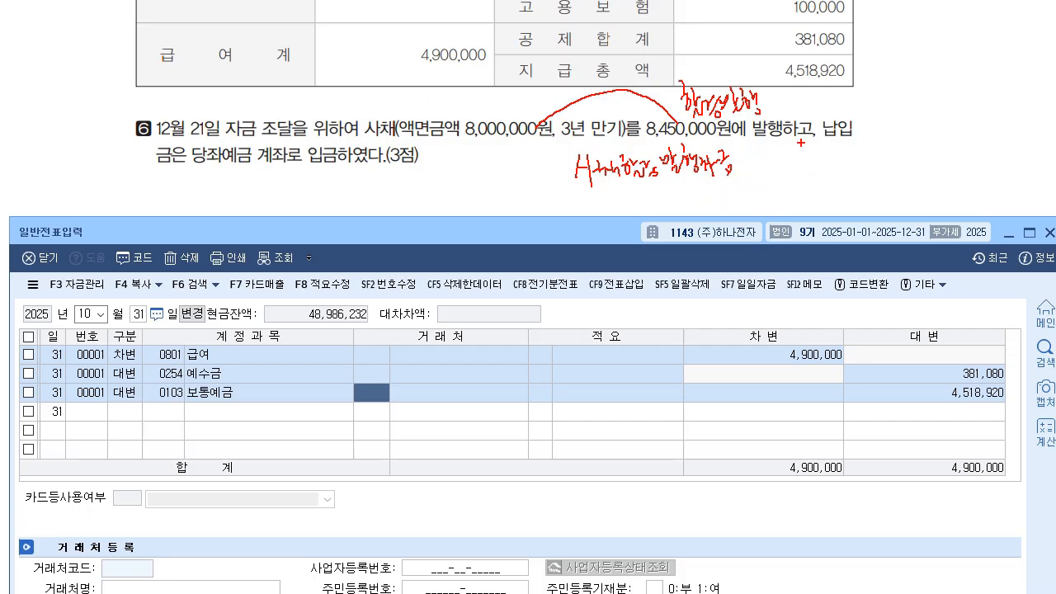
Circle 사채 and 당좌예금 in question 6, note the 8,000,000 face value, and clear all the annotations.
mouse_move(388, 141)
mouse_down()
mouse_move(364, 115)
mouse_move(398, 133)
mouse_up()
mouse_move(488, 190)
mouse_down()
mouse_move(485, 227)
mouse_move(528, 213)
mouse_move(545, 216)
mouse_move(548, 233)
mouse_up()
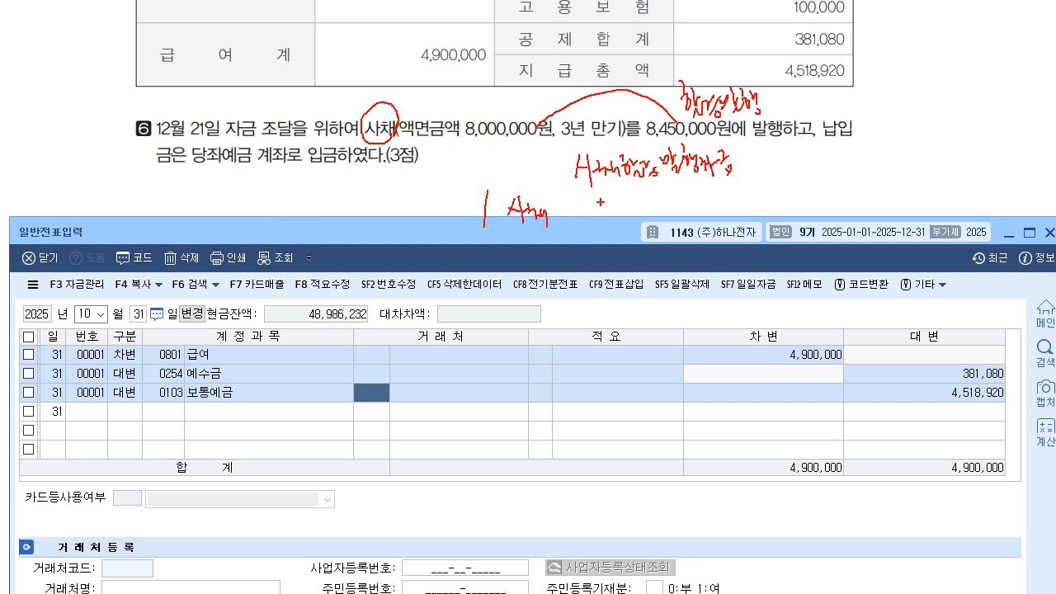
mouse_move(598, 203)
mouse_down()
mouse_move(607, 186)
mouse_move(614, 200)
mouse_move(646, 198)
mouse_move(658, 213)
mouse_move(683, 205)
mouse_move(709, 236)
mouse_up()
mouse_move(751, 197)
mouse_down()
mouse_move(743, 218)
mouse_move(810, 208)
mouse_up()
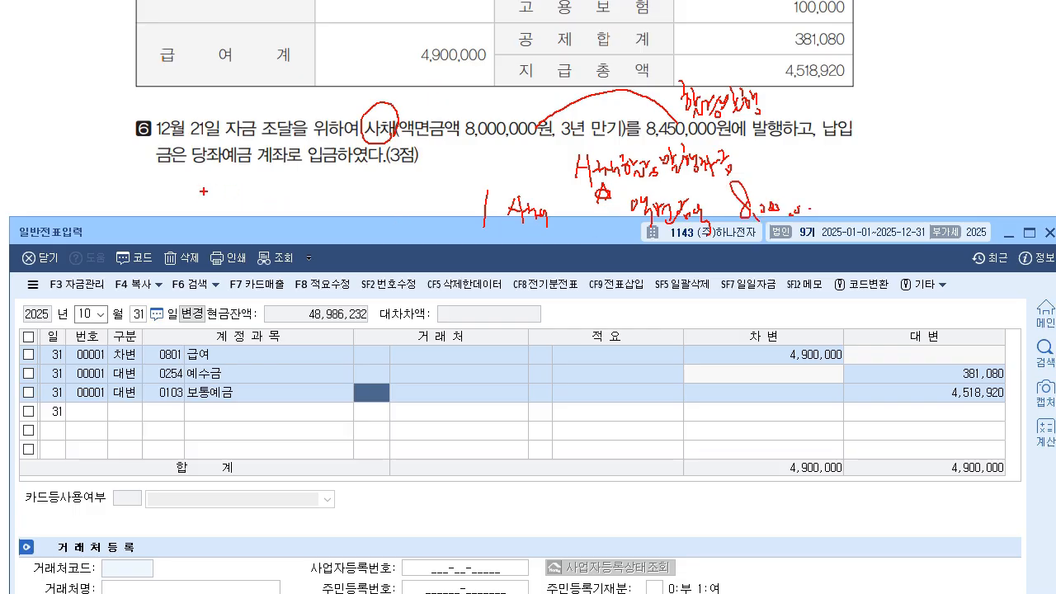
mouse_move(211, 167)
mouse_down()
mouse_move(231, 168)
mouse_move(277, 216)
mouse_up()
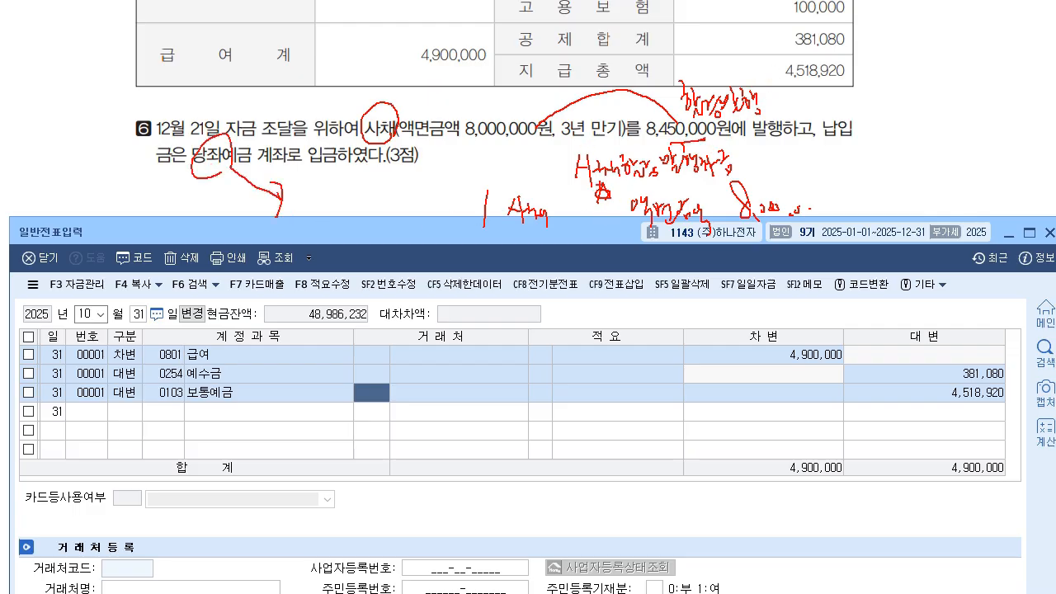
drag(552, 170, 508, 212)
key(Escape)
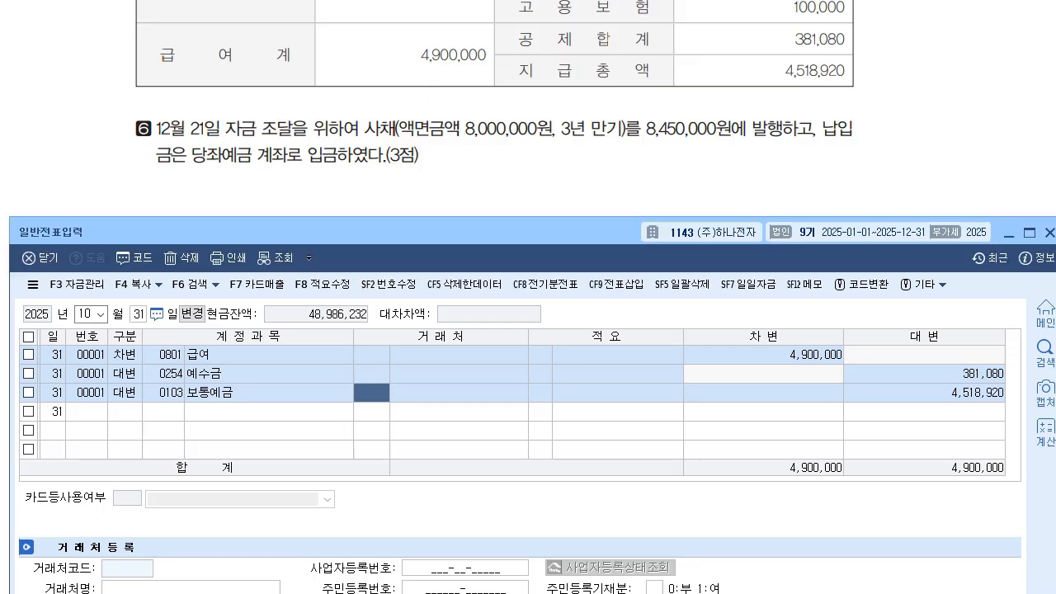
Start a December 21 voucher with a debit of 8,450,000 to account 0102 당좌예금.
key(Escape)
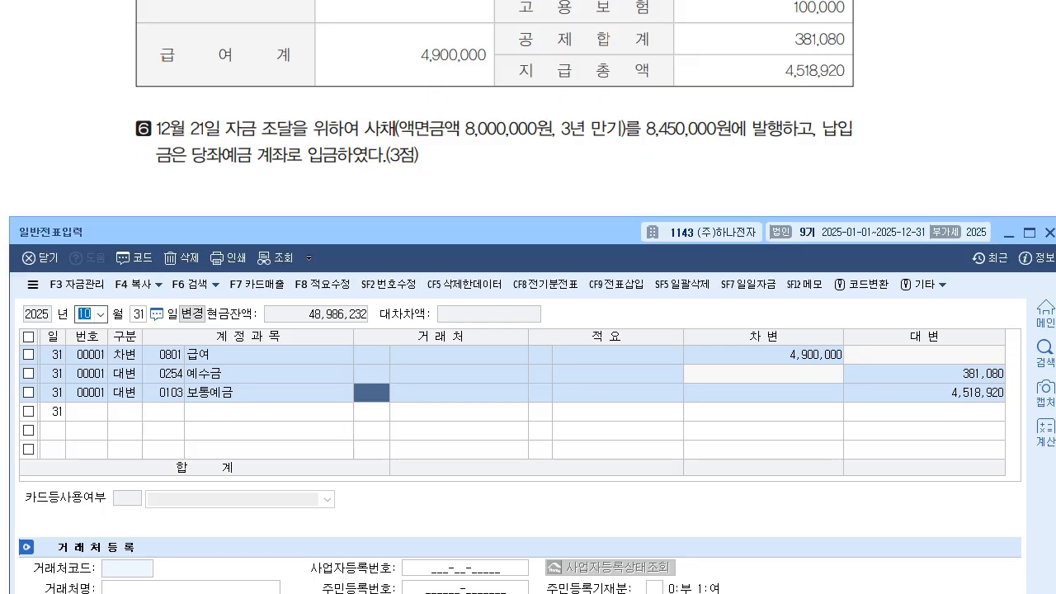
text(1221)
key(Return)
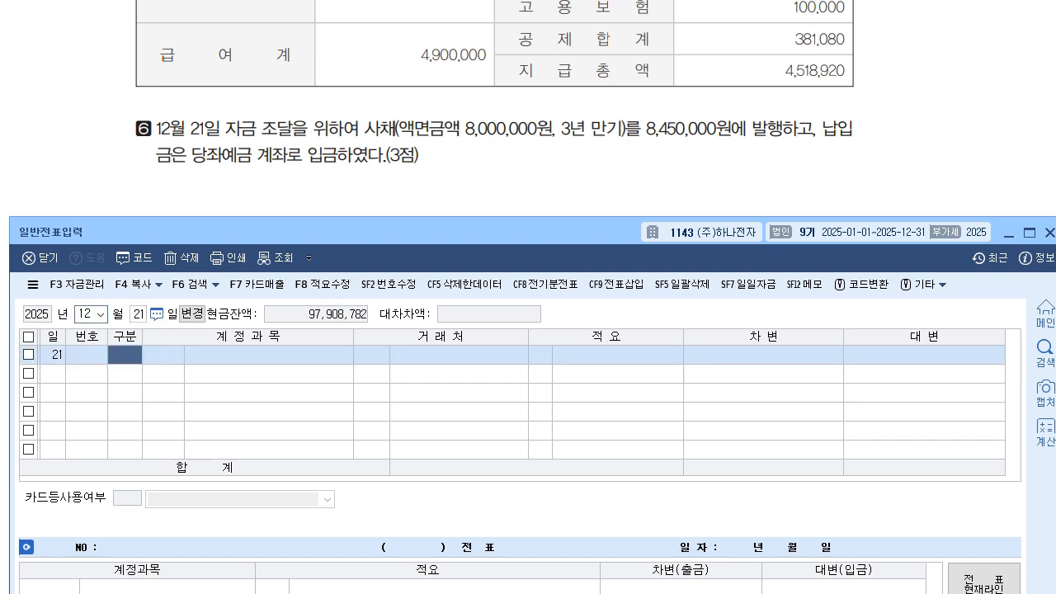
text(3)
key(Return)
text(102)
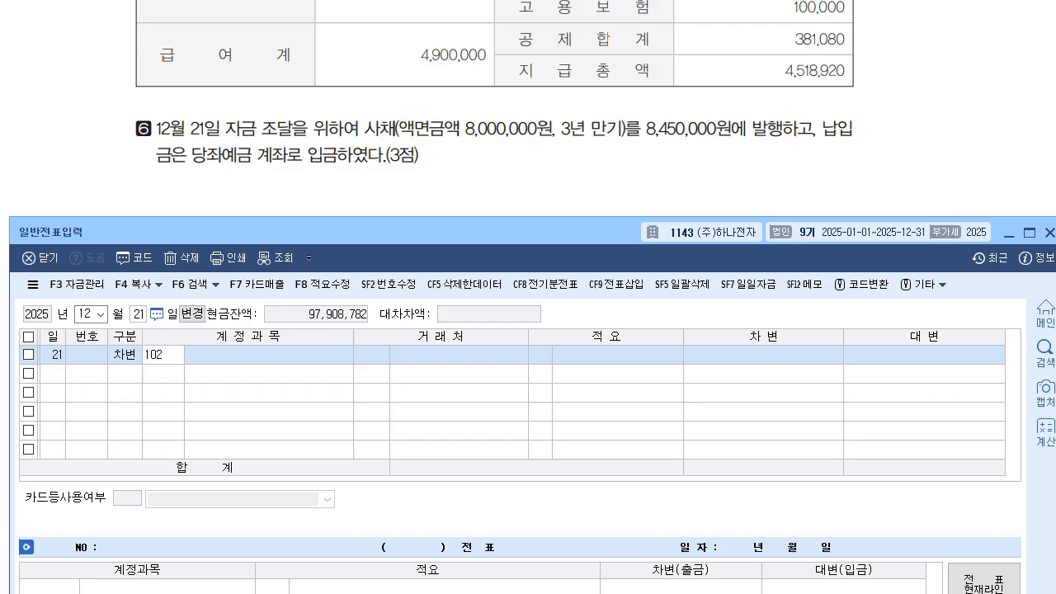
key(Return)
key(Return)
key(Return)
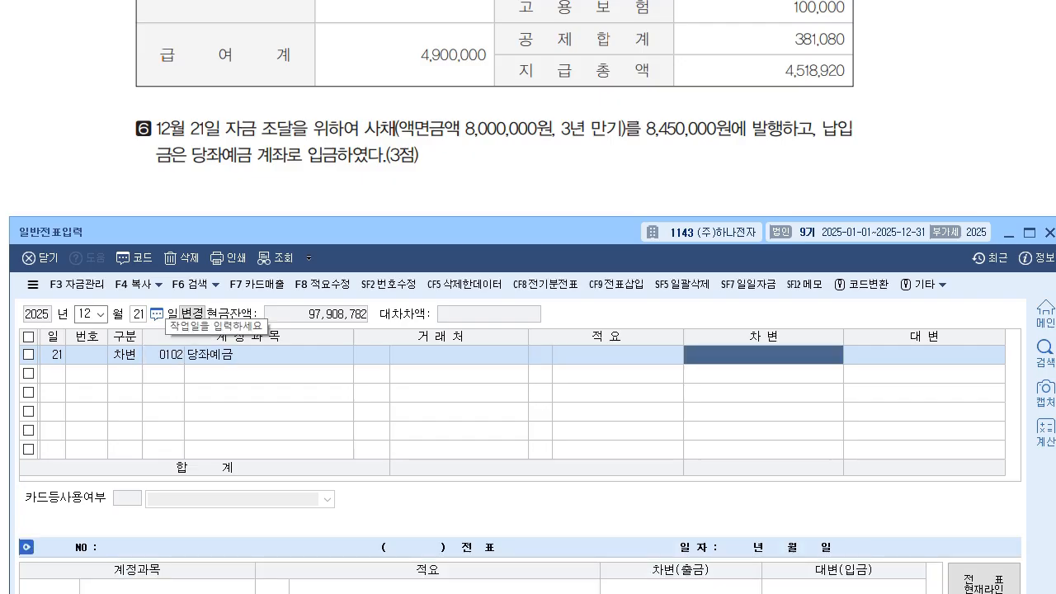
text(8450000)
key(Return)
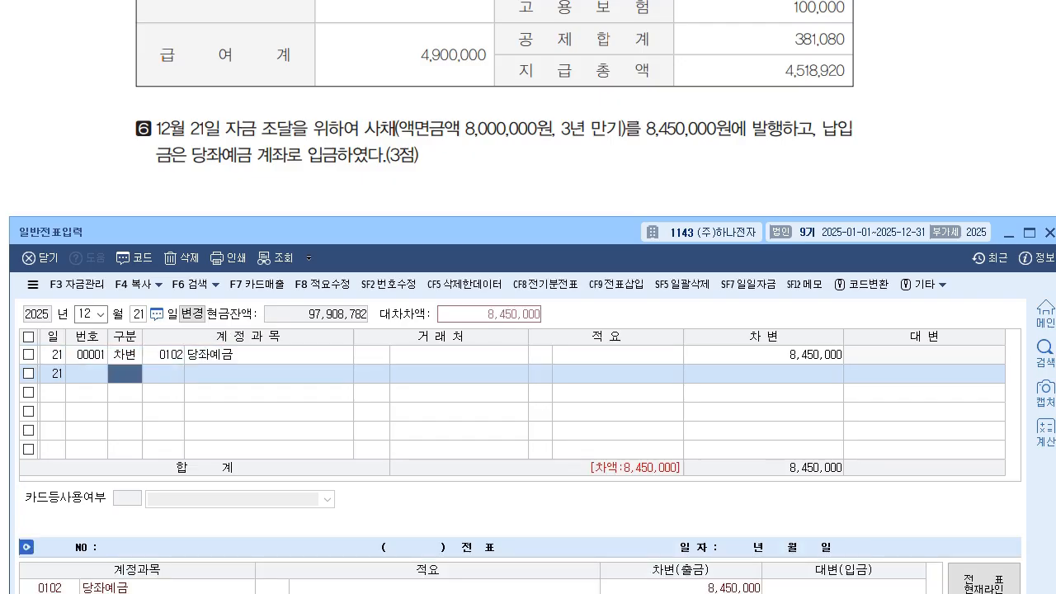
Credit account 0291 사채 with 8,000,000 in the December 21 voucher.
text(4)
key(Return)
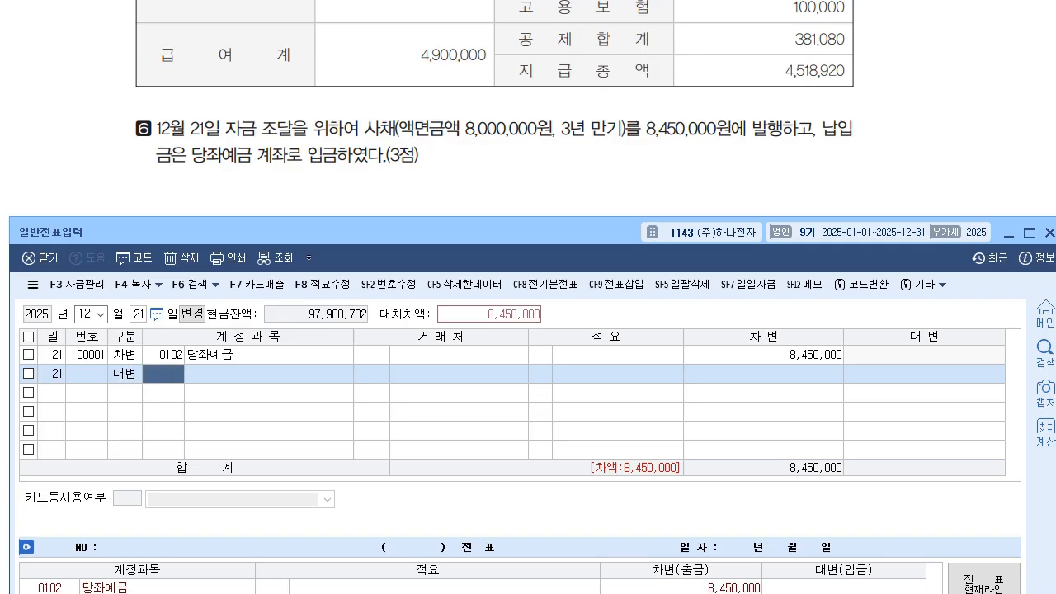
text(291)
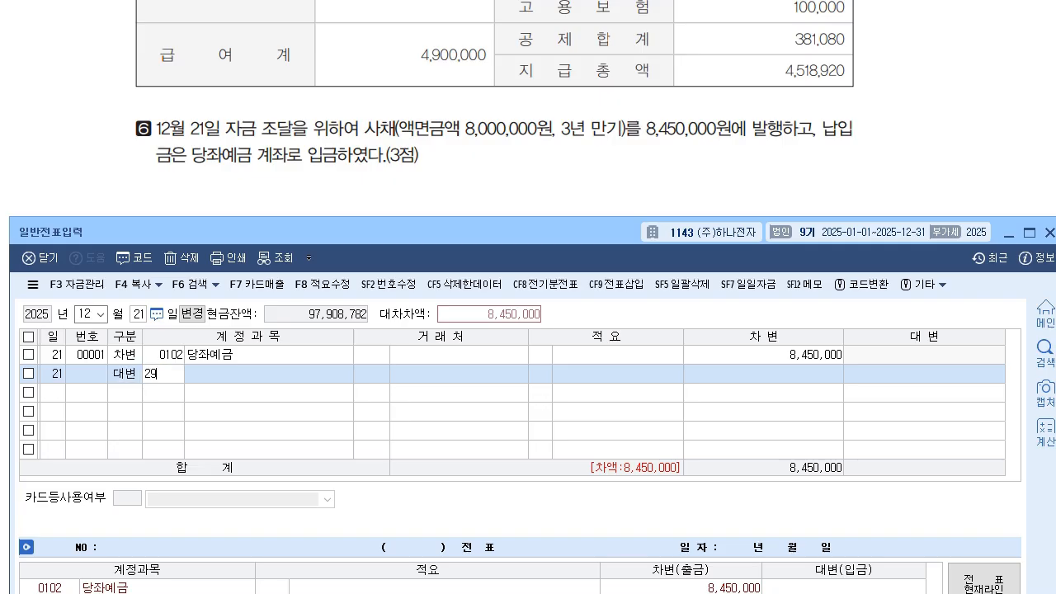
key(Return)
key(Return)
key(Return)
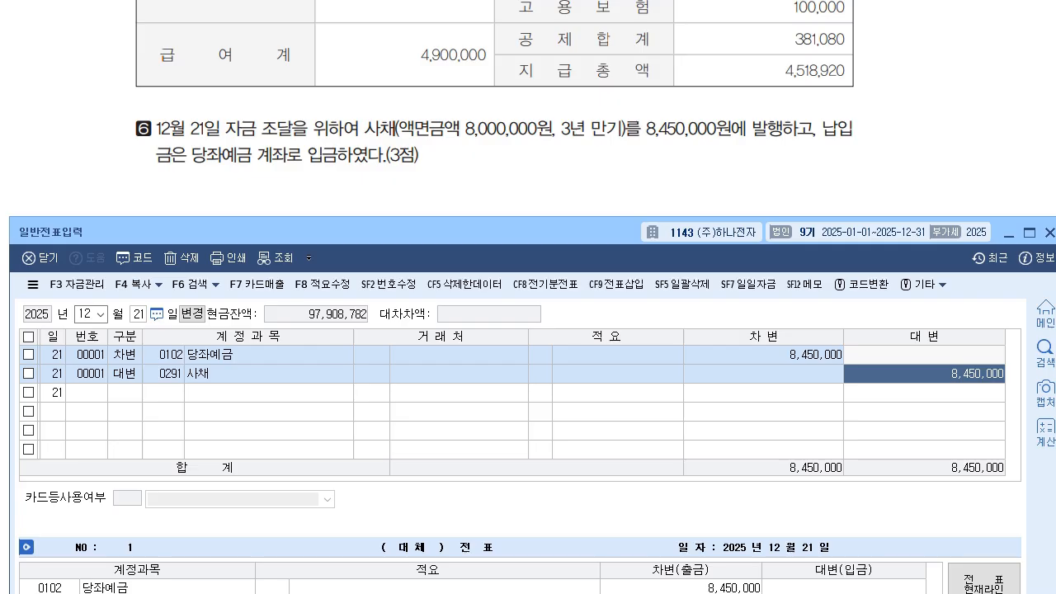
text(8000000)
key(Return)
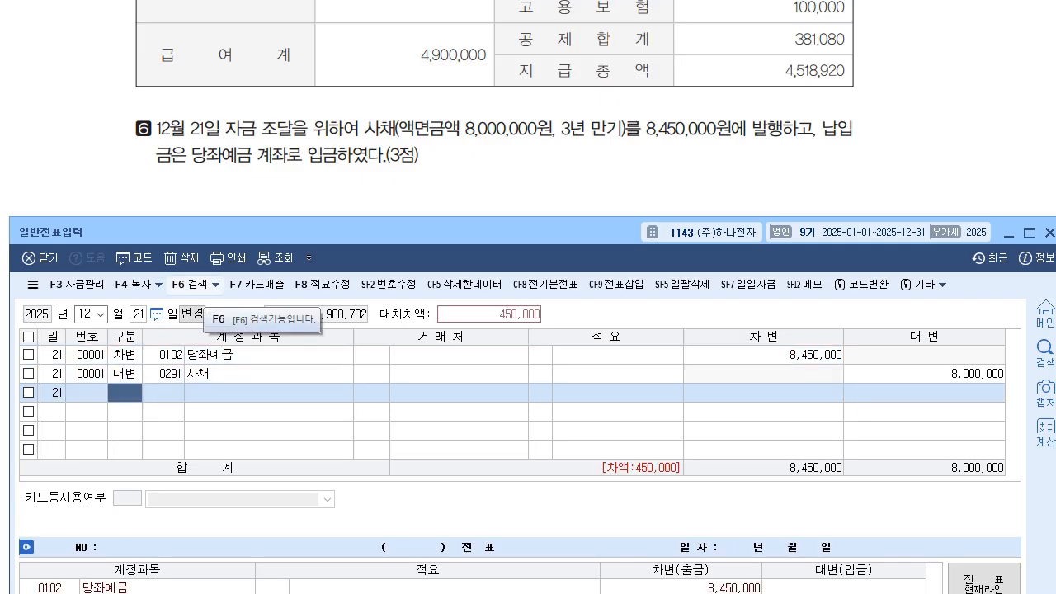
Add a second credit line of 450,000 to the December 21 voucher, using account 사채.
text(4)
key(Return)
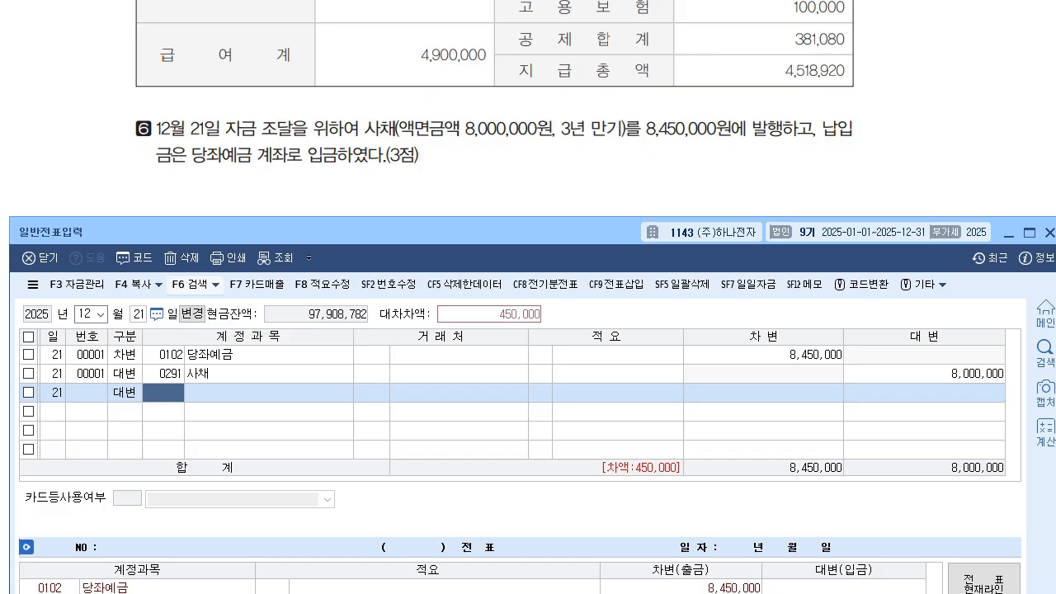
text(사채)
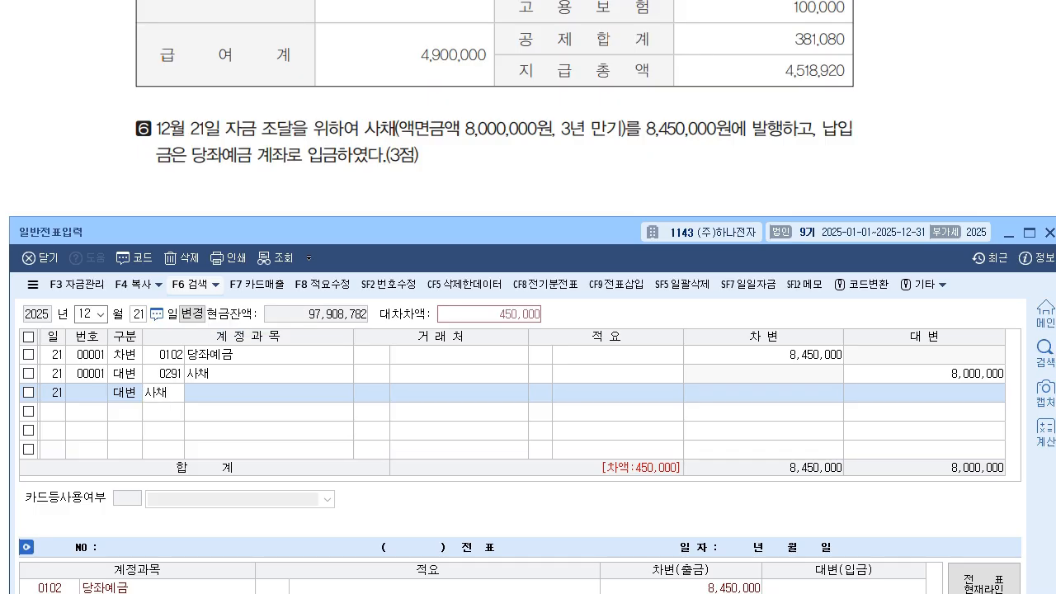
text(할)
key(BackSpace)
key(BackSpace)
key(BackSpace)
key(Return)
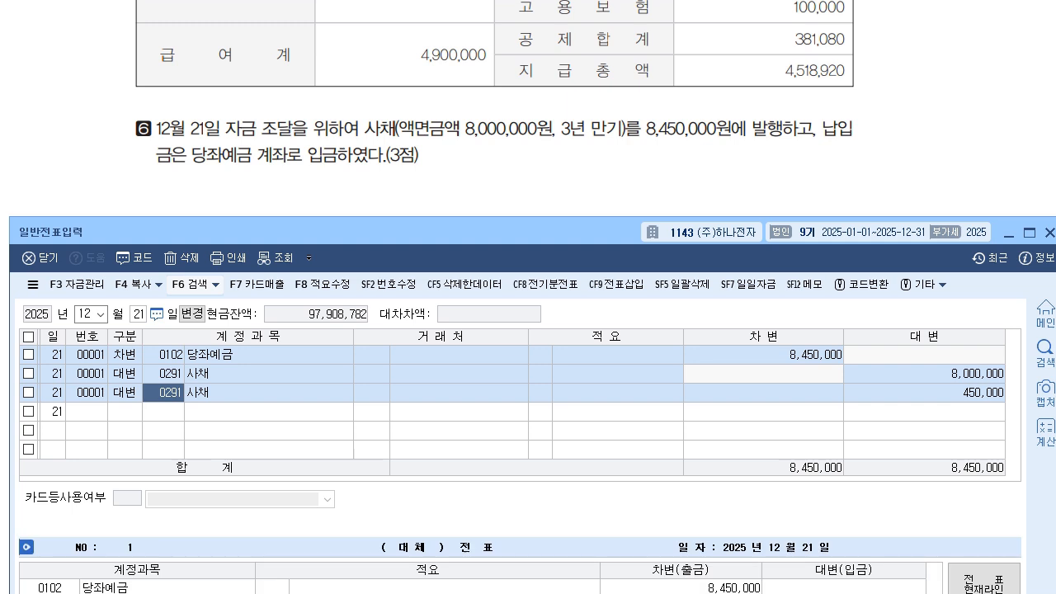
Replace the account on the 450,000 credit line, looking it up by 사채할.
key(BackSpace)
text(사)
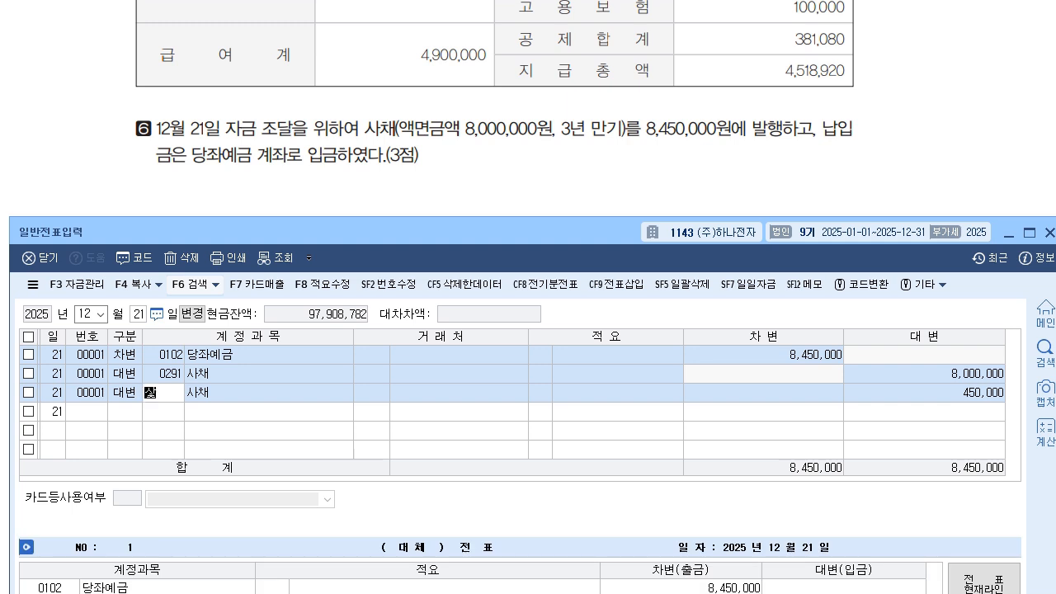
text(채)
key(Return)
key(Left)
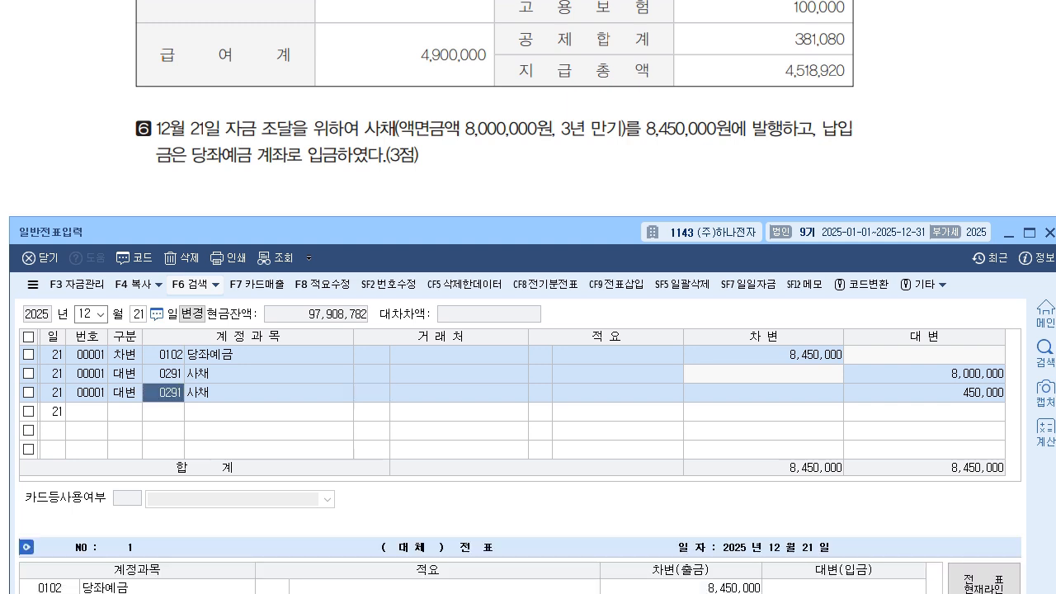
text(사채)
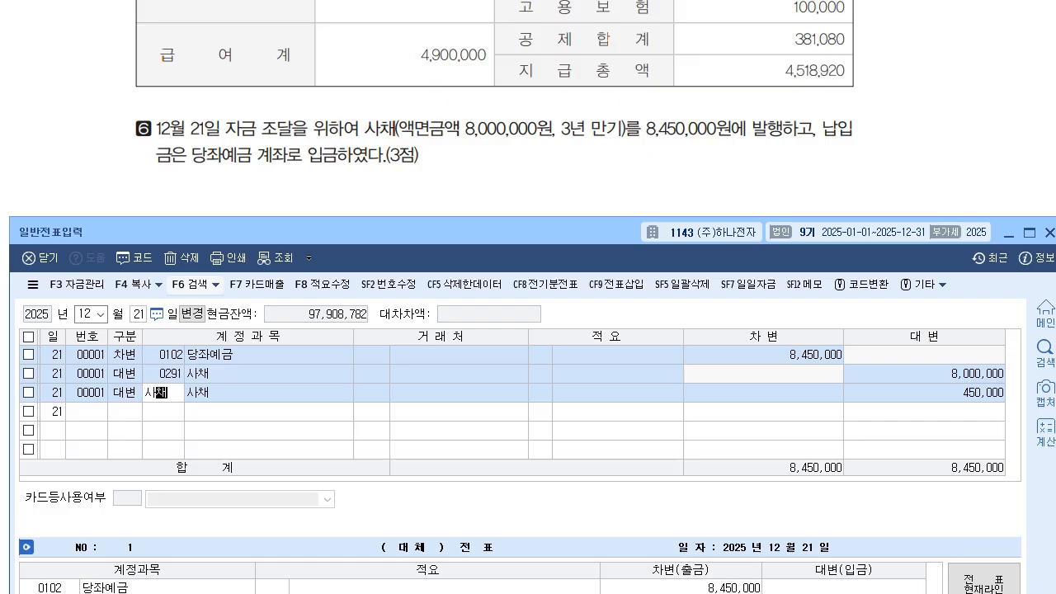
text(할)
key(Return)
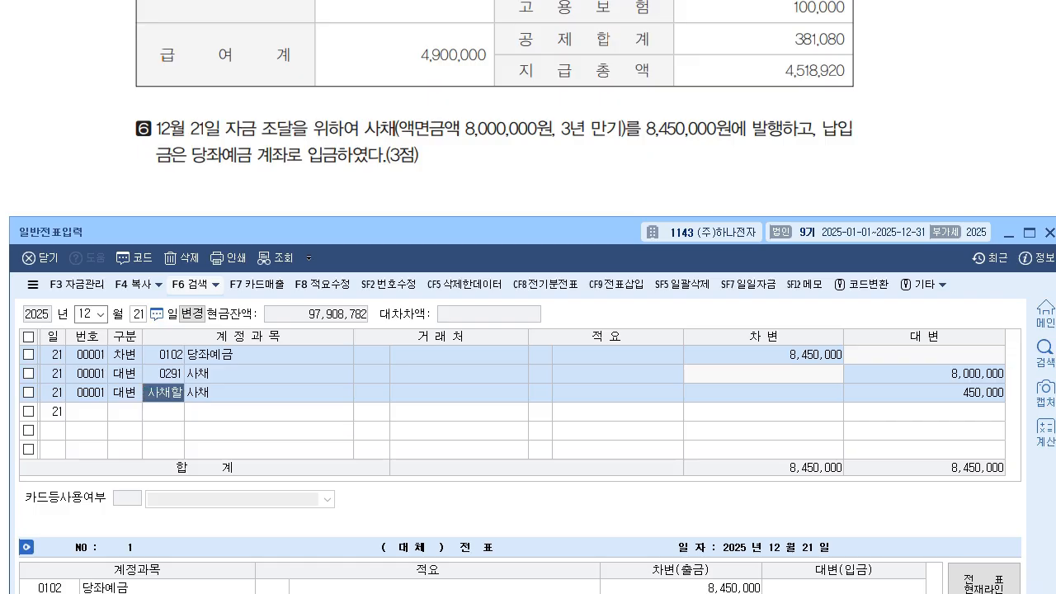
key(Return)
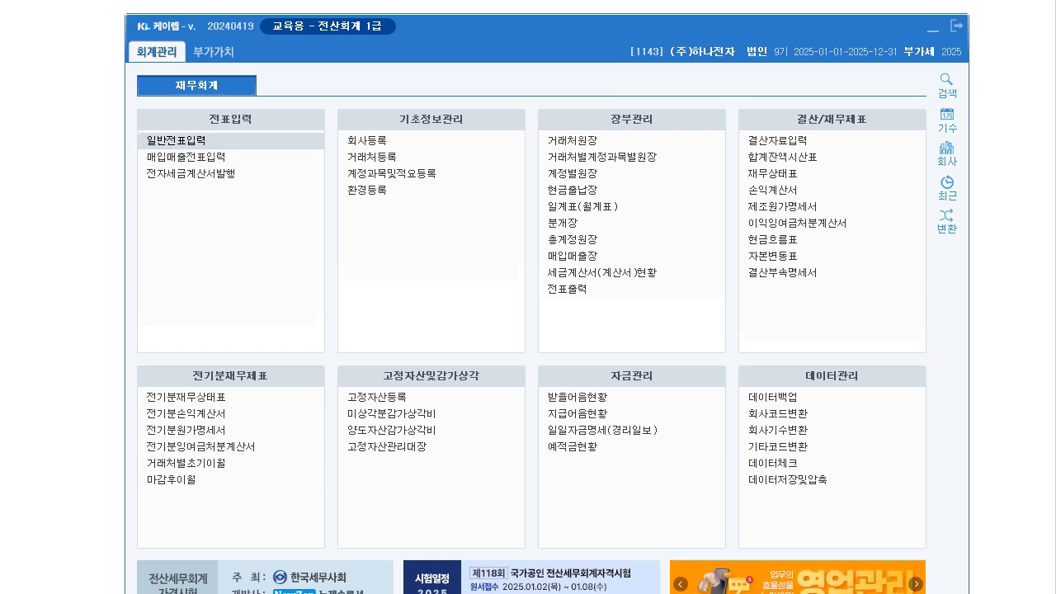
Open 매입매출전표입력 and set the voucher date to July 20 for question 1.
click(186, 157)
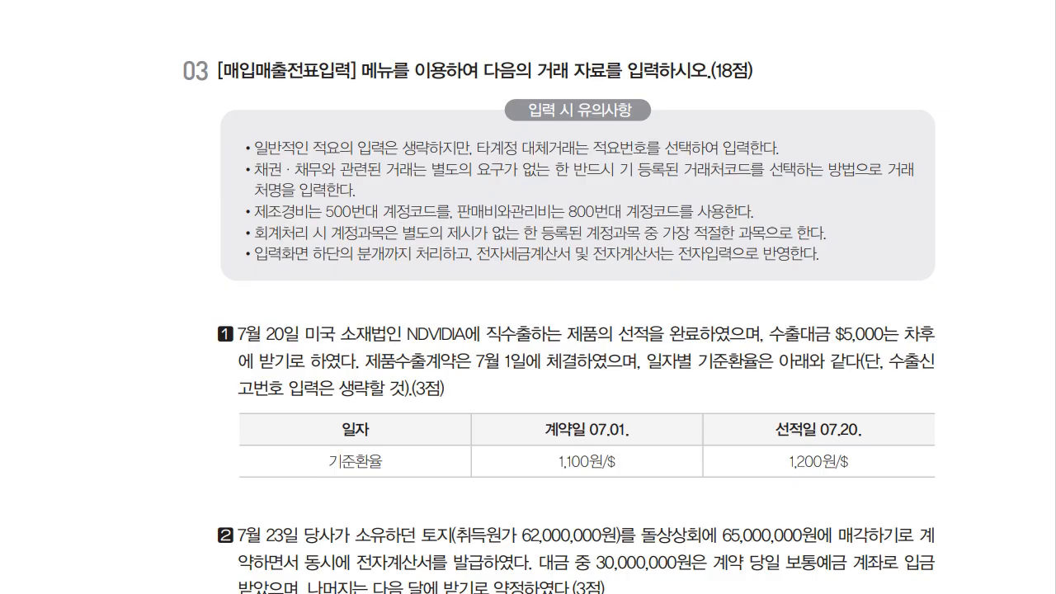
scroll(577, 322, down, 3)
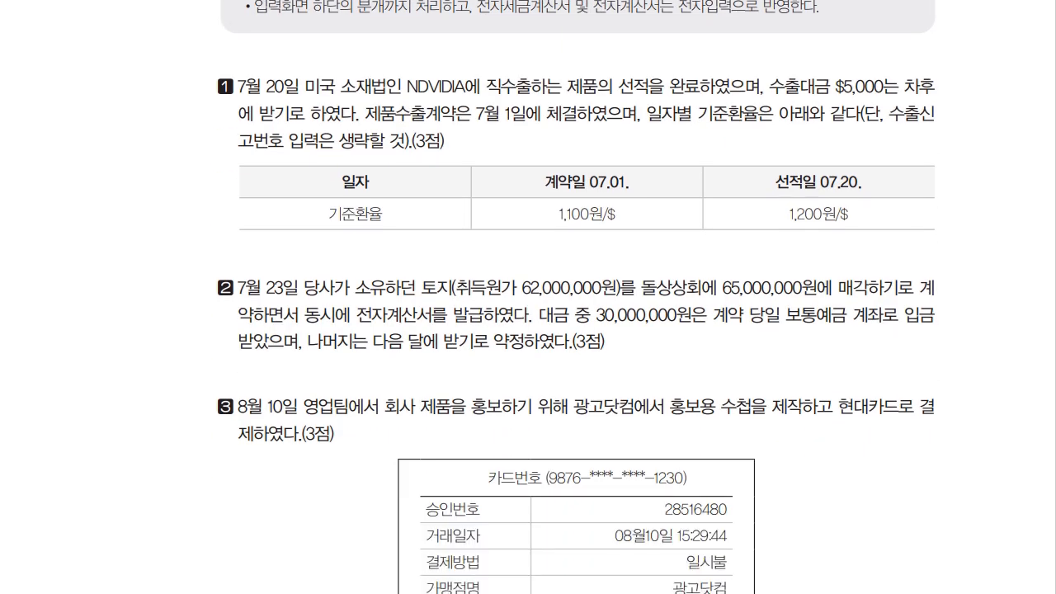
key(alt+Tab)
drag(528, 124, 536, 241)
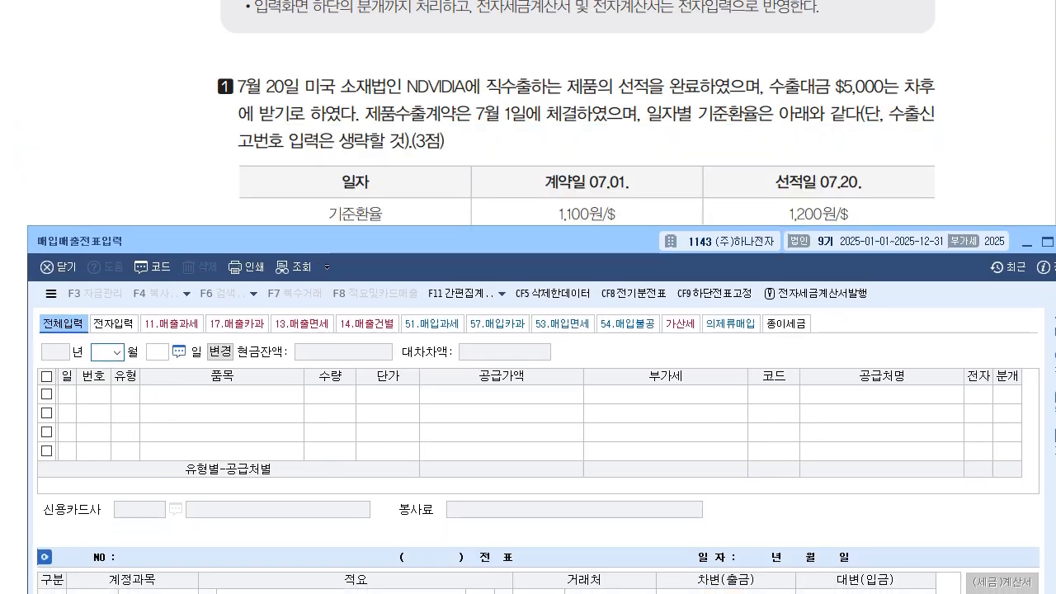
text(07)
text(20)
key(Return)
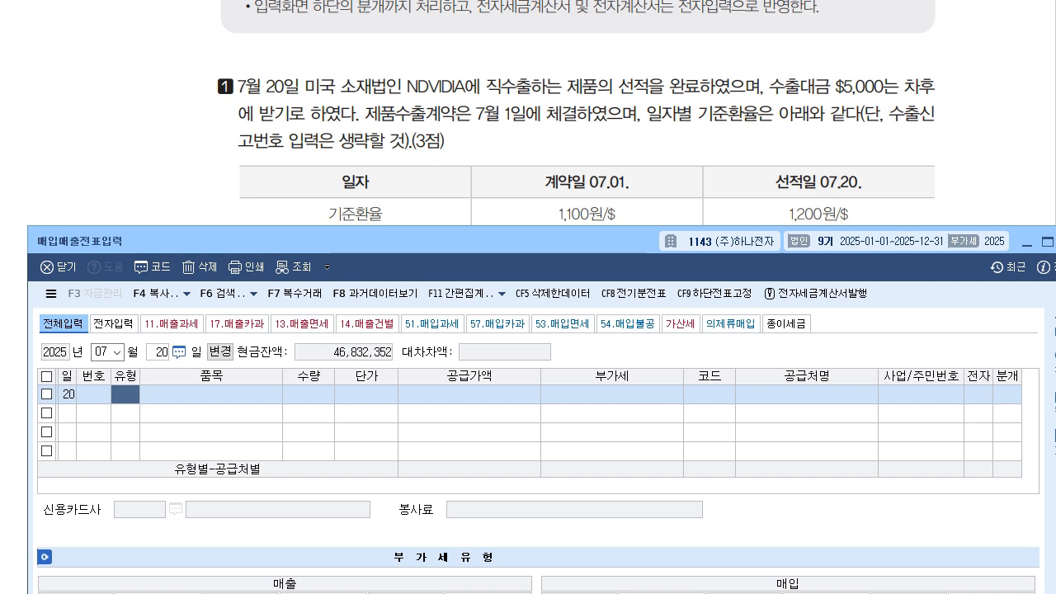
Circle the 유형 cell, check-mark the 매출 and 매입 type lists, and clear the annotations.
drag(528, 241, 540, 87)
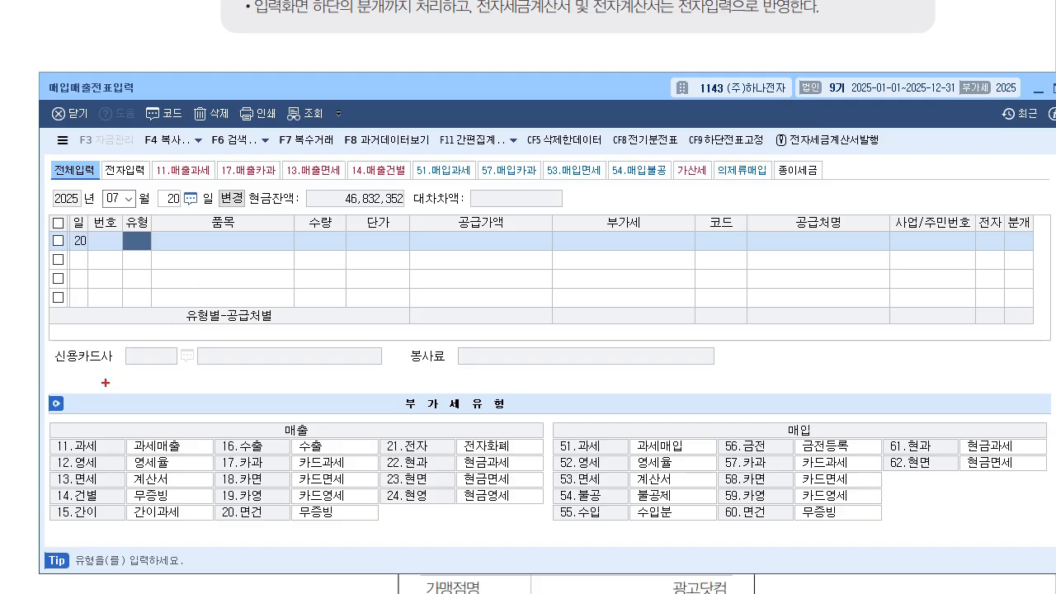
mouse_move(136, 219)
mouse_down()
mouse_move(165, 256)
mouse_move(154, 246)
mouse_up()
mouse_move(335, 417)
mouse_down()
mouse_move(345, 434)
mouse_move(370, 409)
mouse_up()
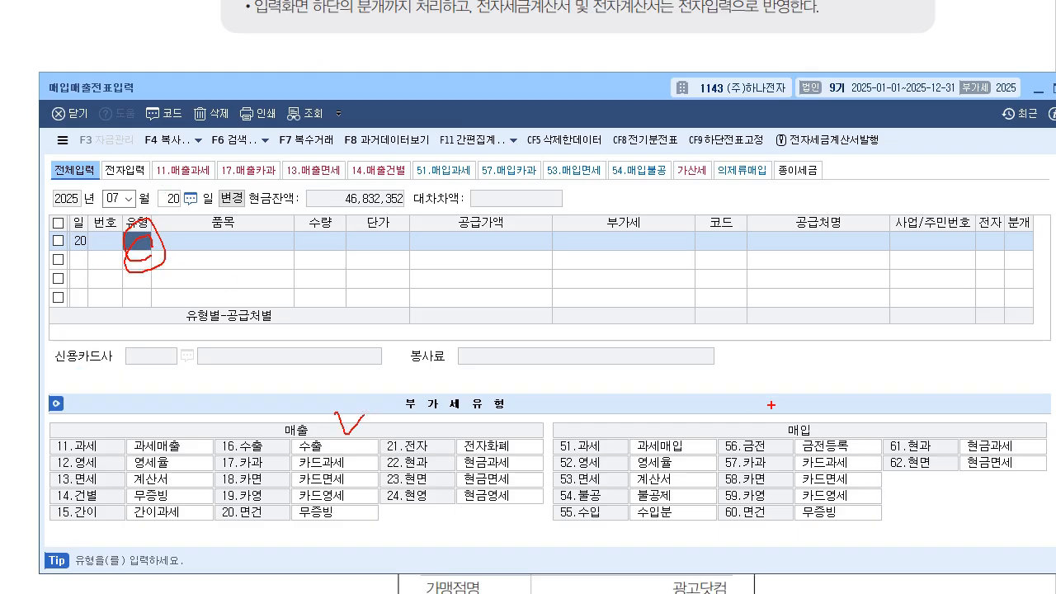
mouse_move(808, 413)
mouse_down()
mouse_move(820, 424)
mouse_move(823, 407)
mouse_up()
key(Escape)
drag(405, 87, 404, 267)
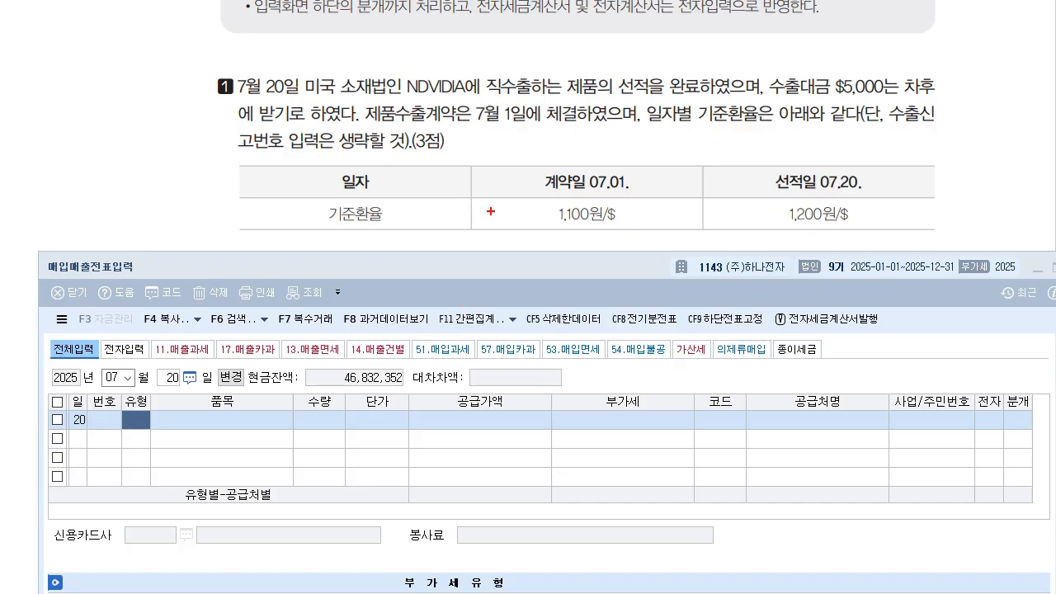
Annotate question 1 by circling 수출 and the 선적일 rate and writing 16.수출 and 2.외상, and clear the annotations.
mouse_move(528, 100)
mouse_down()
mouse_move(497, 107)
mouse_move(529, 107)
mouse_up()
drag(544, 48, 547, 73)
mouse_move(555, 35)
mouse_down()
mouse_move(564, 69)
mouse_move(598, 58)
mouse_move(608, 73)
mouse_up()
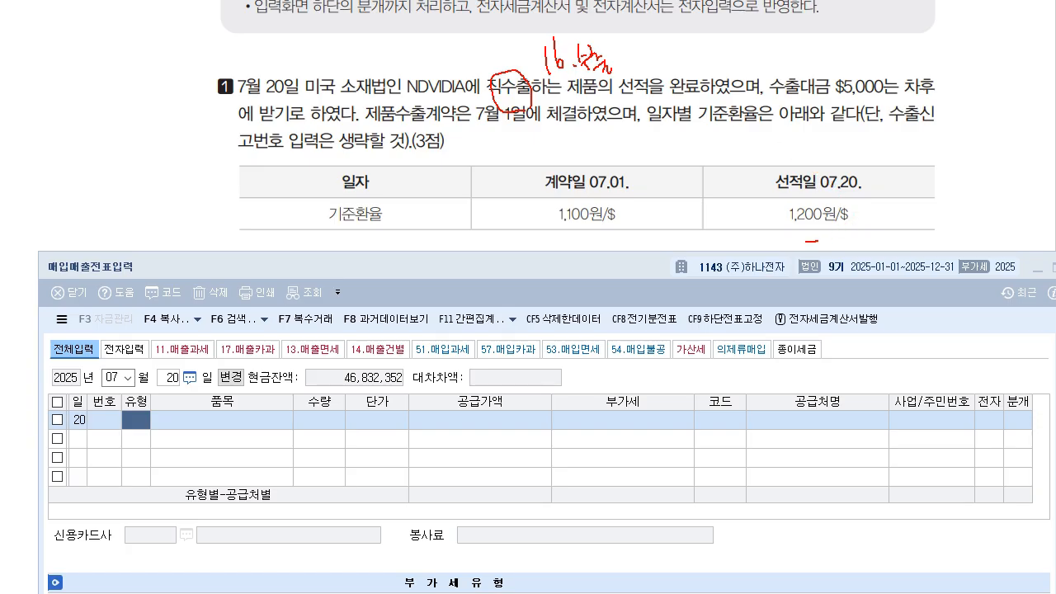
mouse_move(817, 241)
mouse_down()
mouse_move(774, 176)
mouse_move(831, 162)
mouse_move(852, 203)
mouse_move(839, 246)
mouse_up()
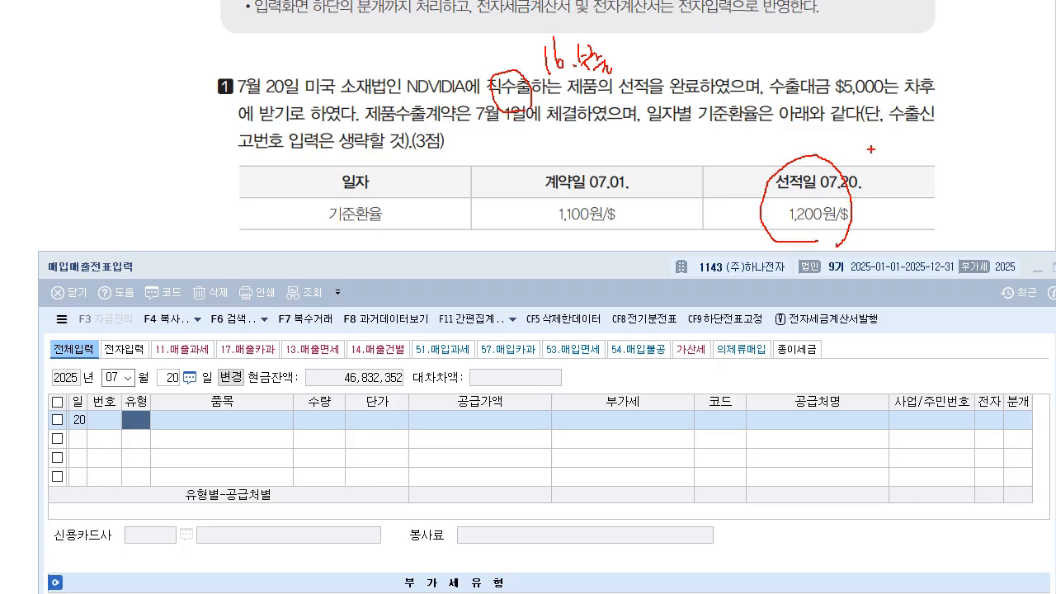
mouse_move(871, 111)
mouse_down()
mouse_move(869, 148)
mouse_move(881, 129)
mouse_up()
mouse_move(653, 147)
mouse_down()
mouse_move(670, 162)
mouse_move(688, 140)
mouse_move(699, 165)
mouse_move(713, 138)
mouse_move(713, 154)
mouse_up()
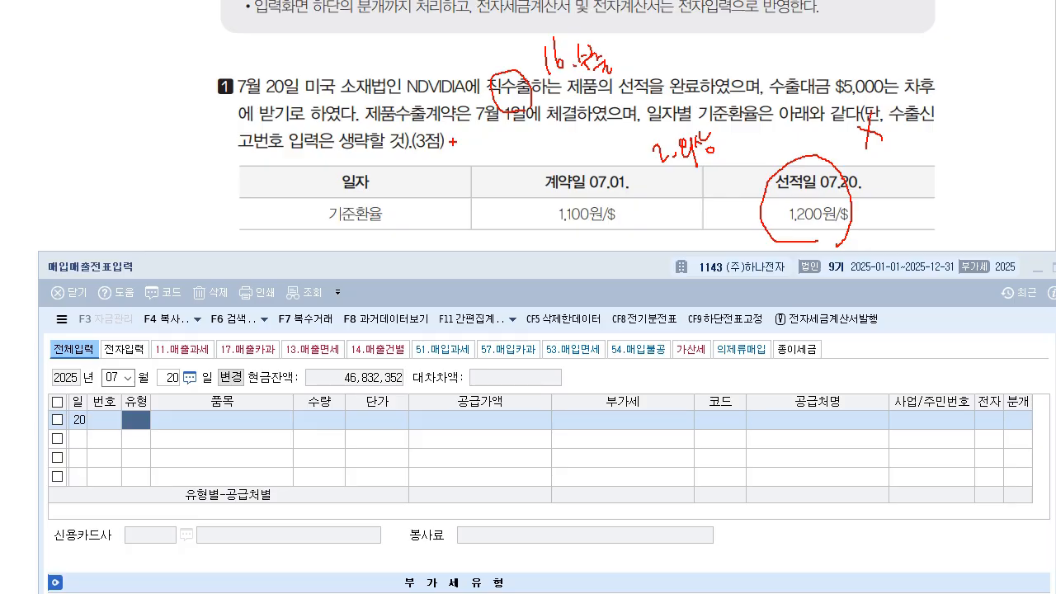
key(Escape)
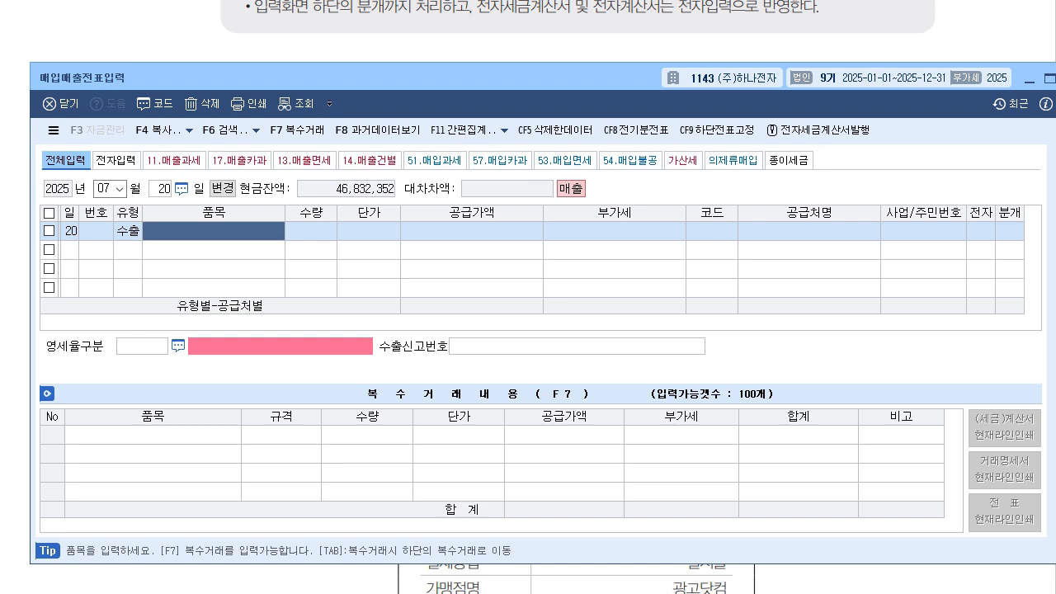
Enter the July 20 수출 line for 제품 with 공급가액 6,000,000 and 공급처 NDVIDIA.
text(제품)
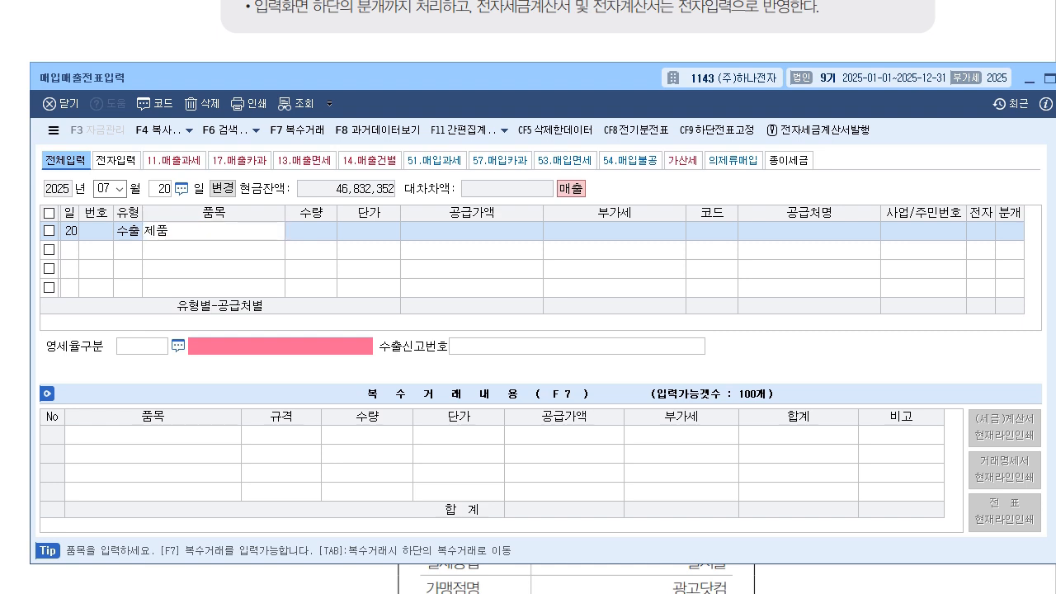
key(Return)
key(Return)
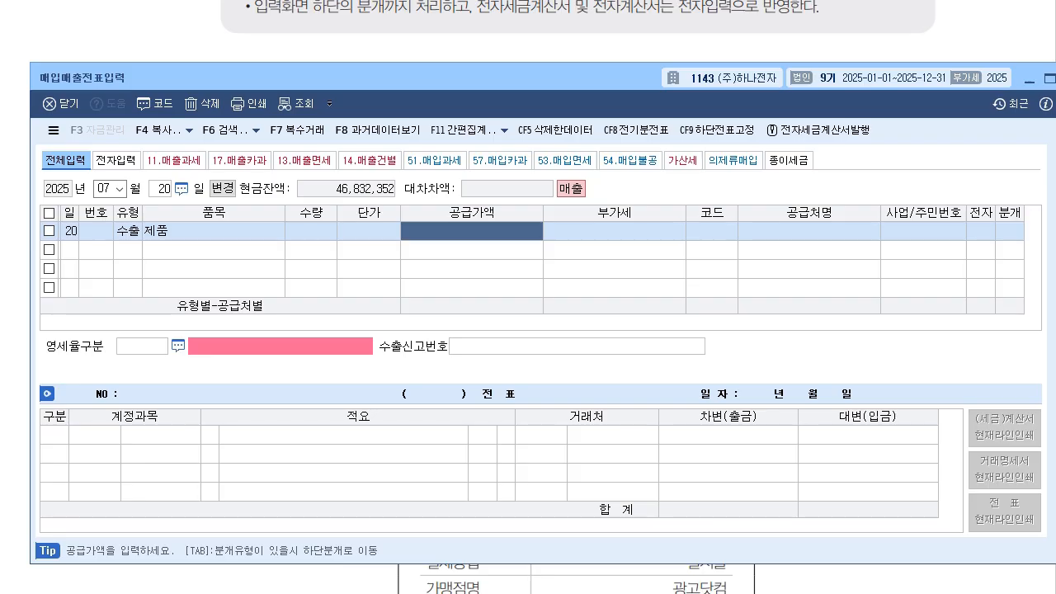
text(6++)
key(Return)
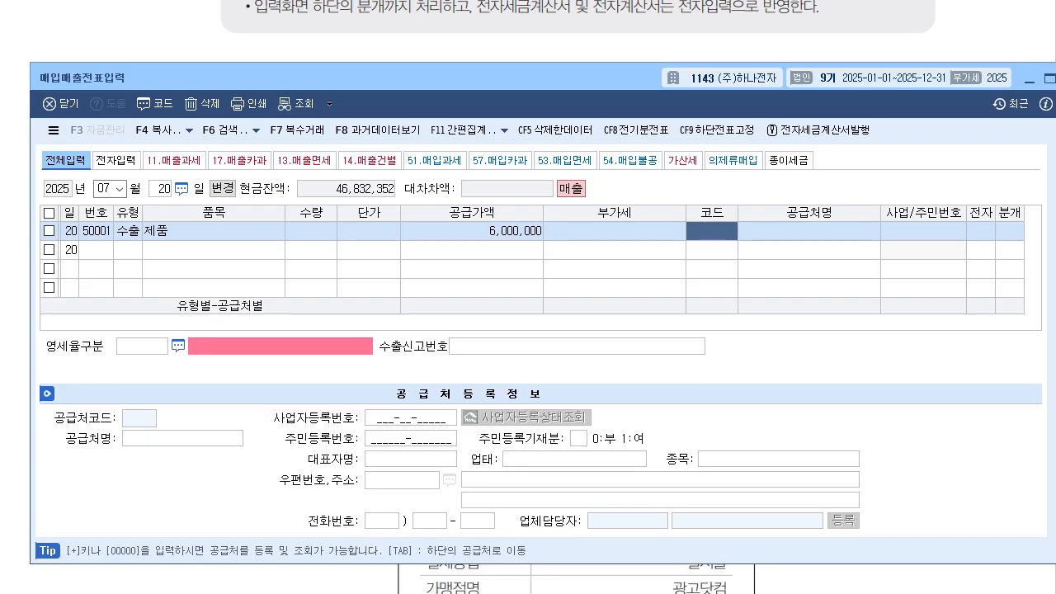
text(nd)
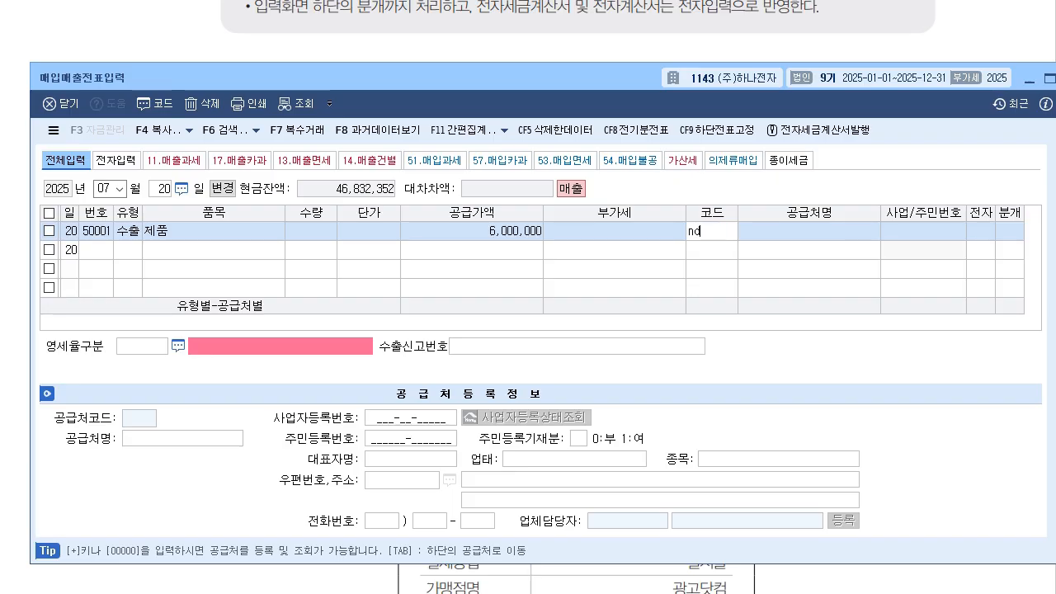
key(Return)
key(Return)
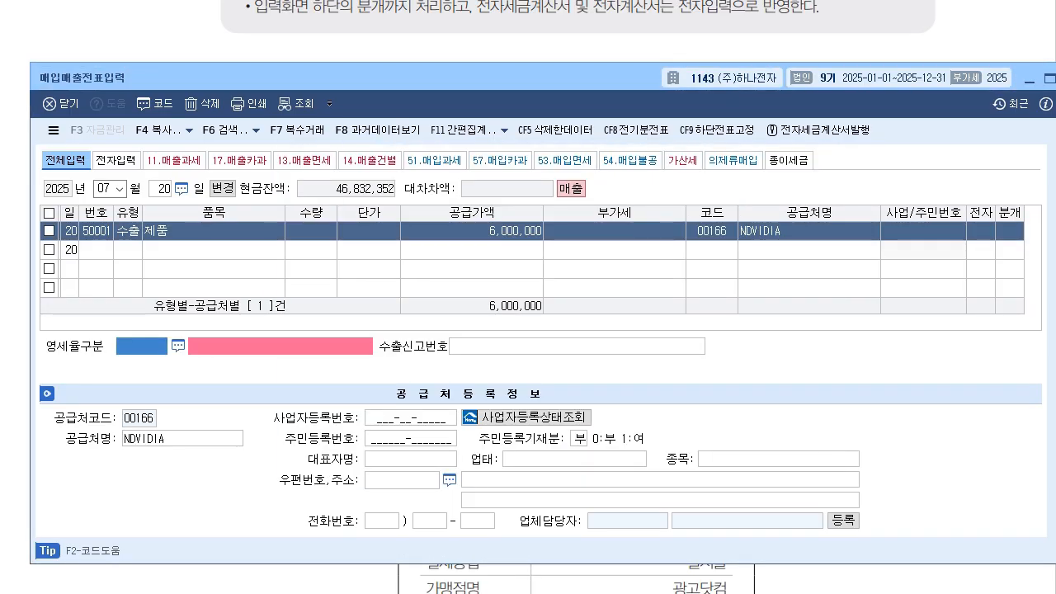
Set 영세율구분 to 1 직접수출(대행수출 포함), leave 수출신고번호 blank, and record the journal entry as 외상.
click(178, 346)
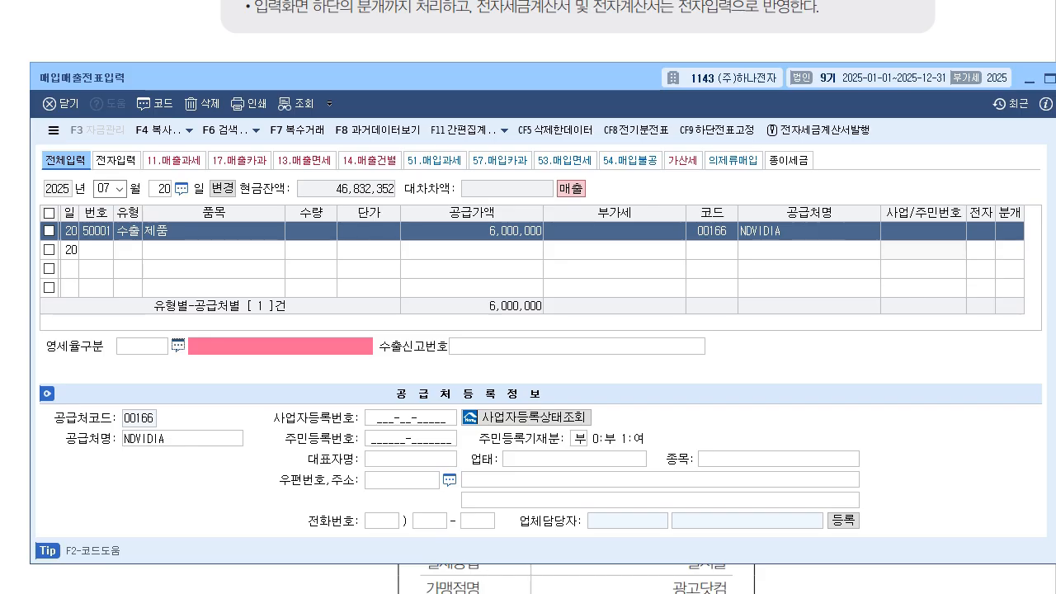
key(Return)
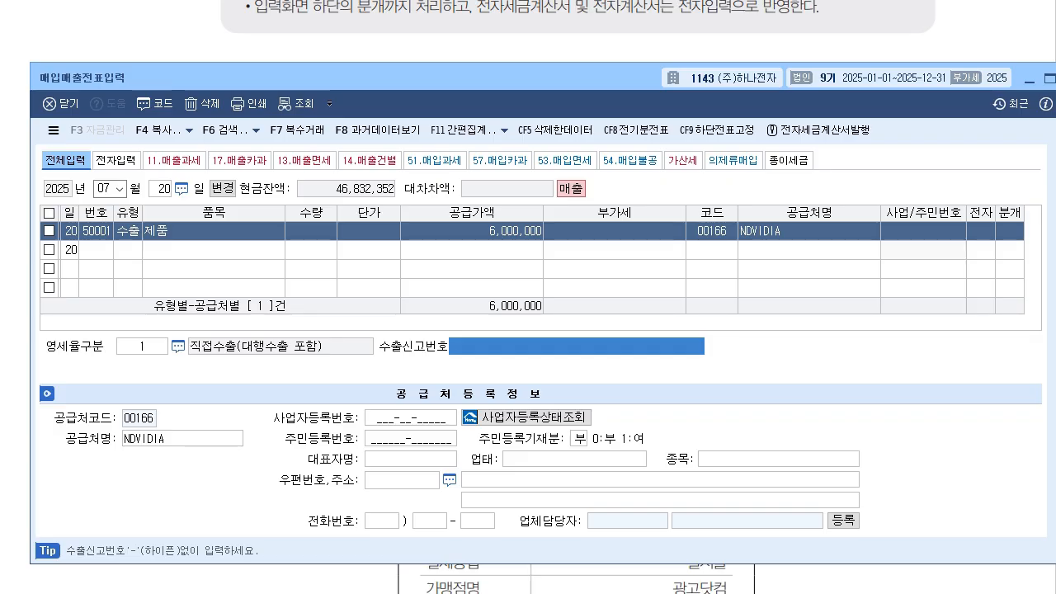
key(Return)
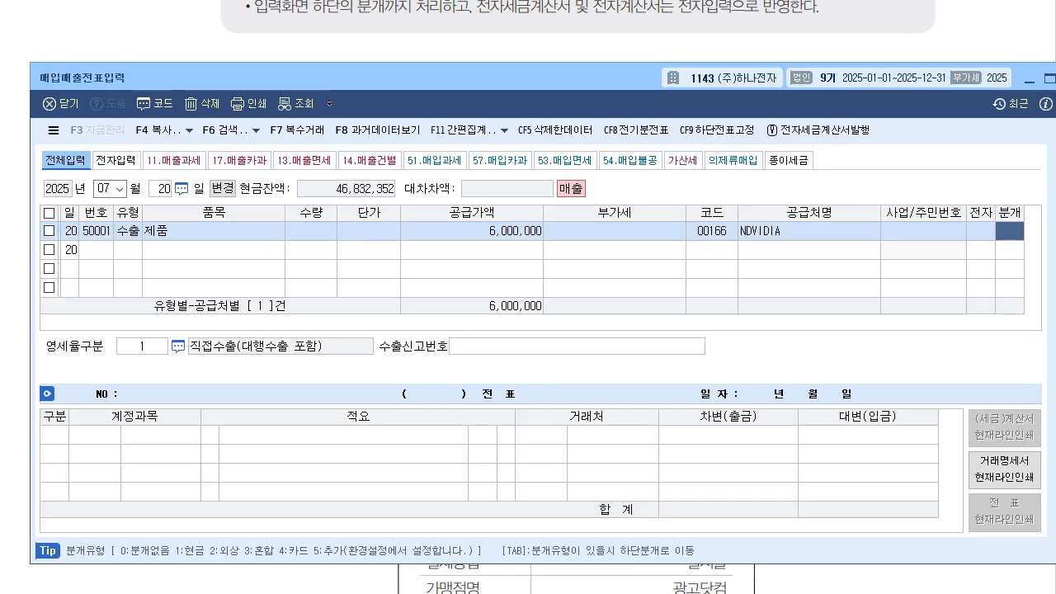
text(2)
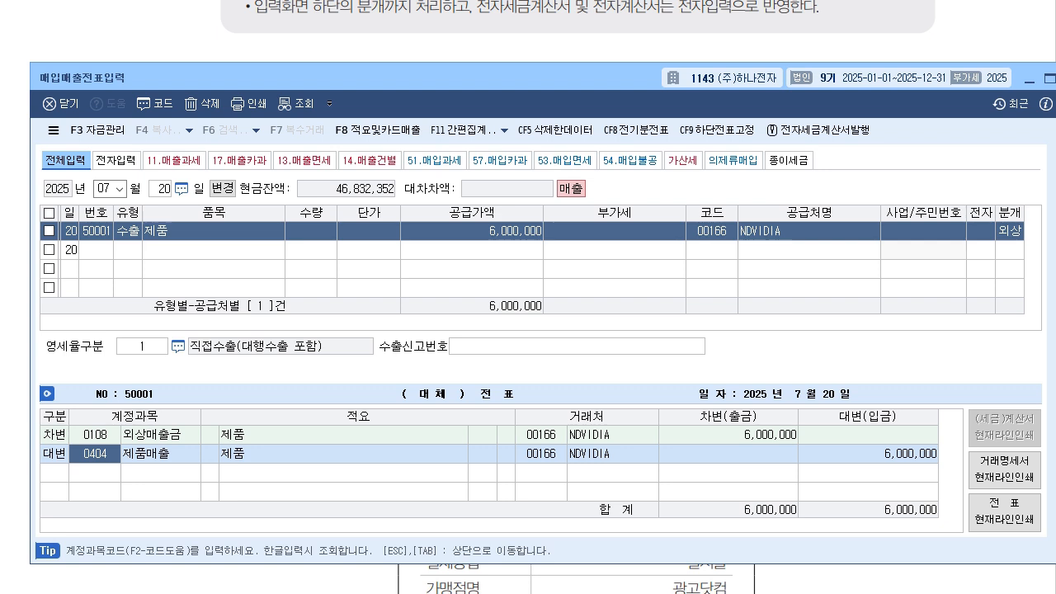
key(Return)
key(Return)
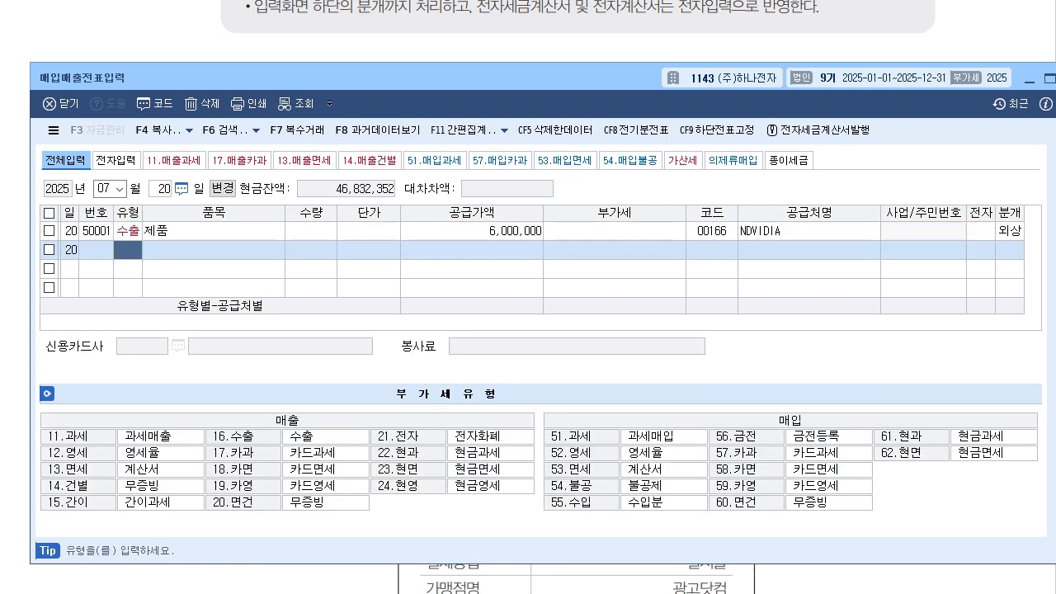
Underline the 전자계산서 issuance phrase in question 2, circle 계산서, and check-mark 토지.
drag(396, 77, 374, 142)
scroll(578, 49, down, 3)
scroll(578, 49, down, 1)
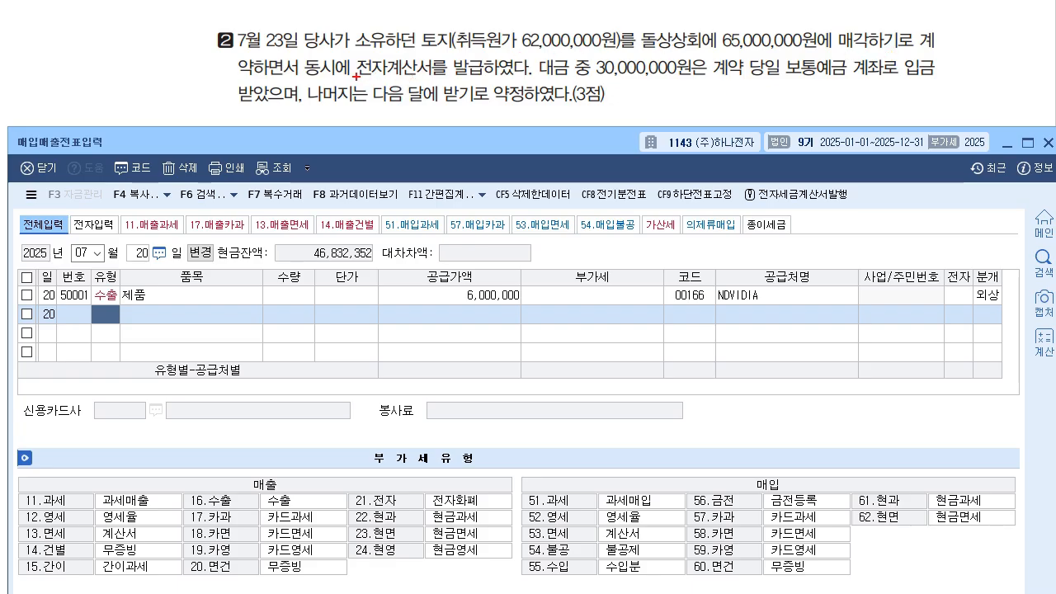
drag(356, 75, 510, 69)
mouse_move(420, 79)
mouse_down()
mouse_move(401, 65)
mouse_move(445, 87)
mouse_move(438, 51)
mouse_move(449, 20)
mouse_up()
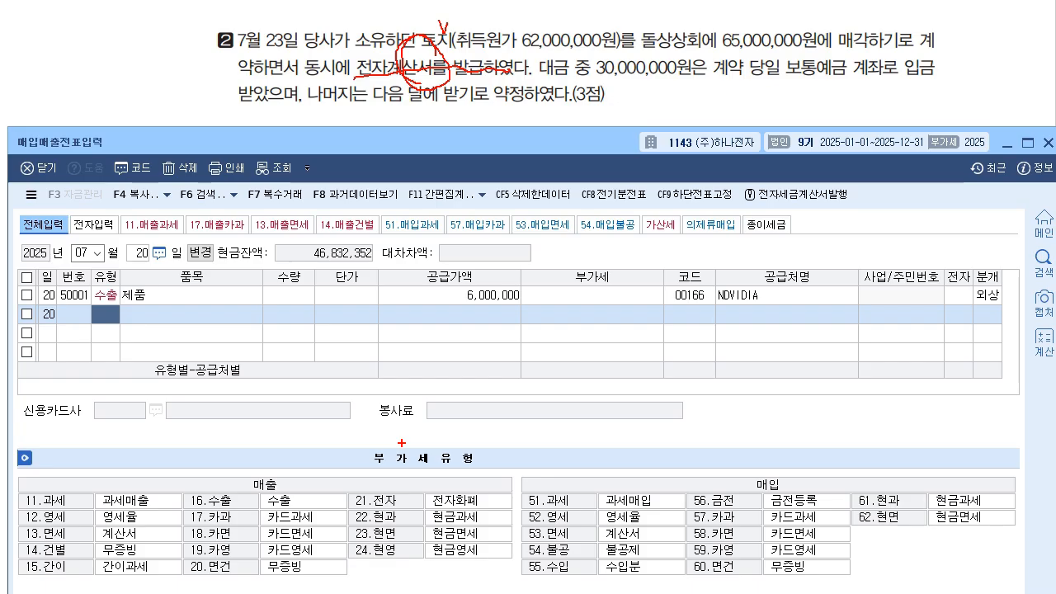
Circle 매출 and 13.면세 in the 부가세유형 list and write 13.면세 below question 2.
mouse_move(249, 493)
mouse_down()
mouse_move(267, 505)
mouse_move(274, 492)
mouse_move(229, 487)
mouse_move(168, 538)
mouse_up()
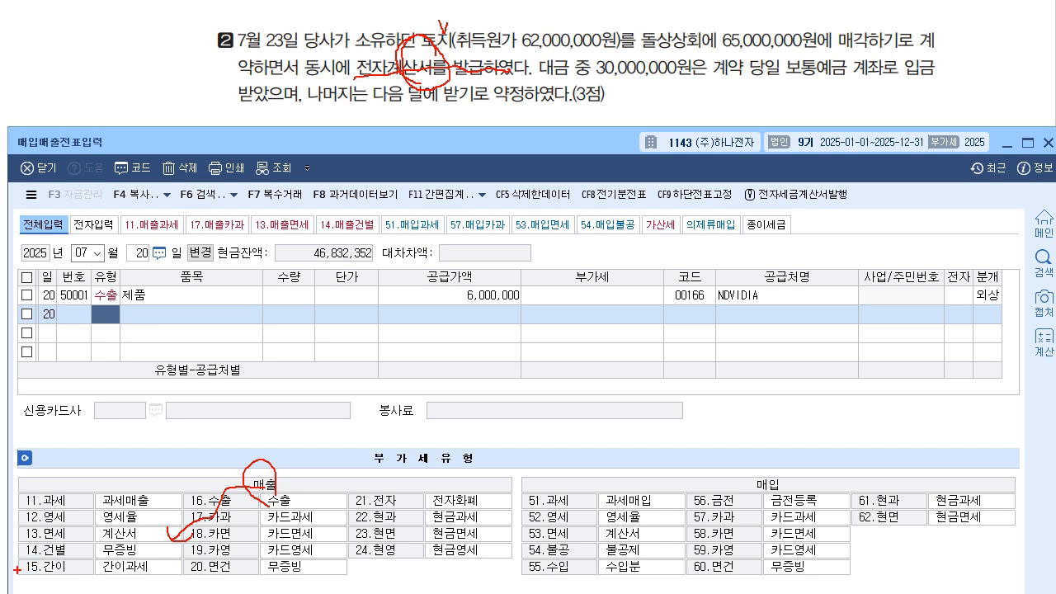
drag(56, 548, 43, 505)
drag(467, 73, 493, 109)
drag(478, 106, 502, 104)
mouse_move(503, 117)
mouse_down()
mouse_move(506, 130)
mouse_move(570, 131)
mouse_up()
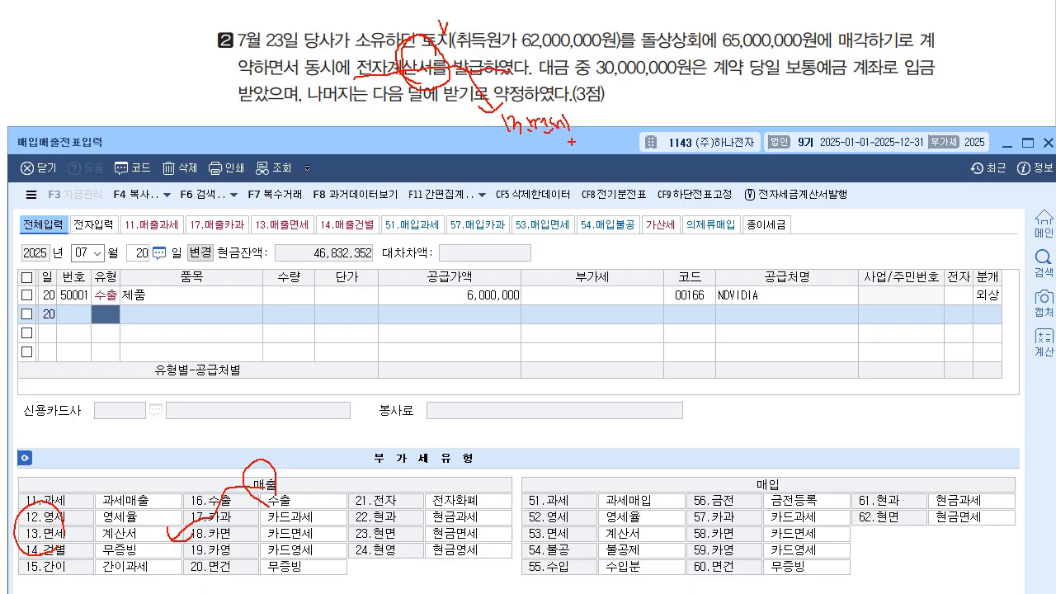
Circle 토지, link 62,000,000 to 65,000,000 in question 2, and write 3,000,000 유형자산처분이익 above the text.
mouse_move(453, 54)
mouse_down()
mouse_move(437, 19)
mouse_move(464, 37)
mouse_up()
mouse_move(586, 35)
mouse_down()
mouse_move(695, 9)
mouse_move(718, 15)
mouse_up()
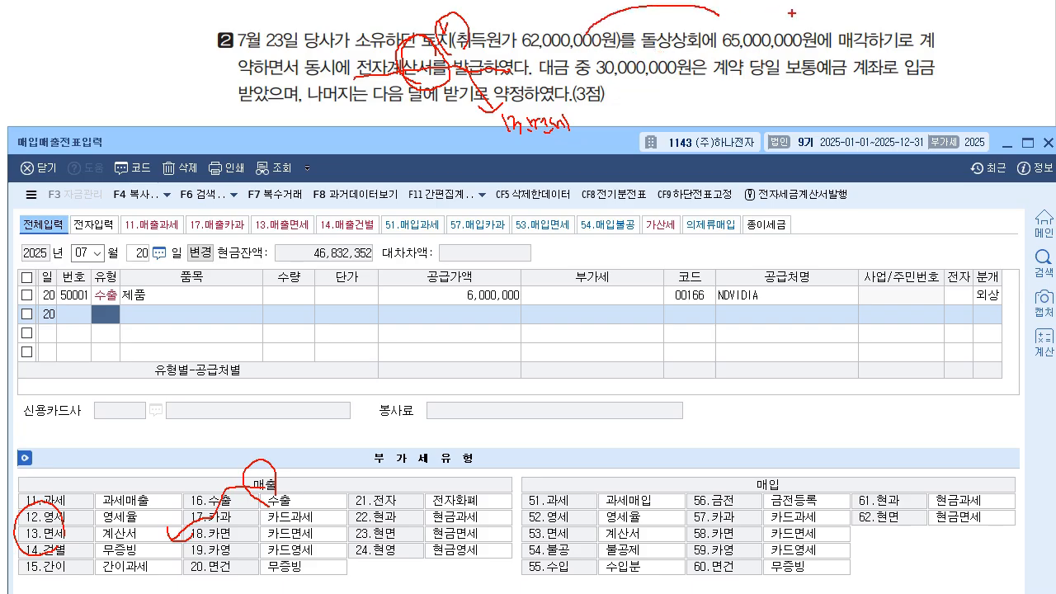
drag(755, 9, 771, 18)
drag(777, 15, 785, 14)
drag(792, 12, 951, 26)
mouse_move(954, 5)
mouse_down()
mouse_move(952, 27)
mouse_move(987, 26)
mouse_up()
drag(977, 22, 980, 39)
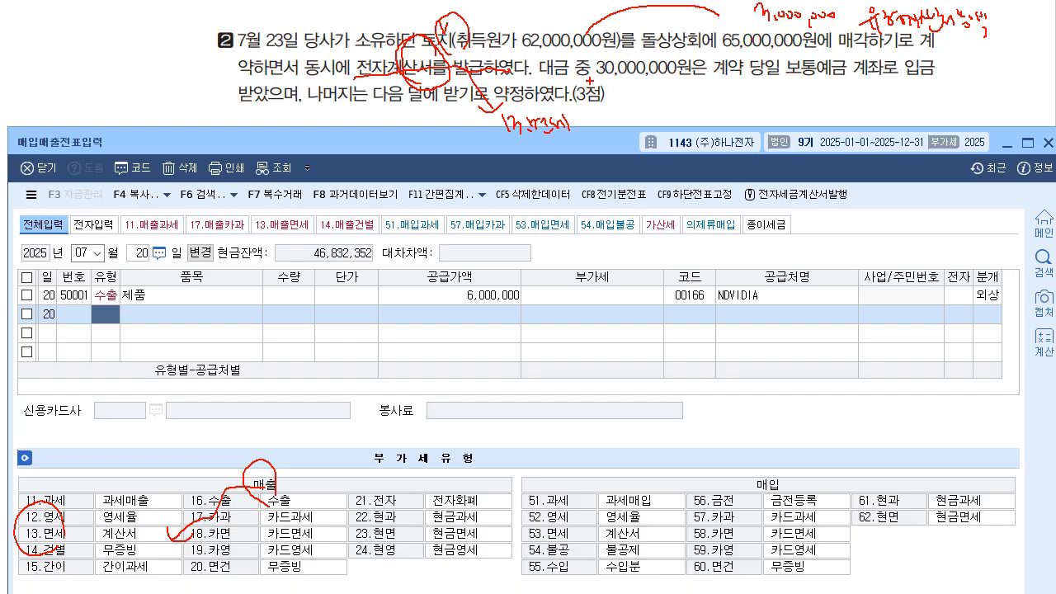
Underline 30,000,000, circle 보통, link 다음 달에 to a handwritten 미수금 in question 2, and clear the annotations.
drag(588, 76, 672, 85)
mouse_move(801, 48)
mouse_down()
mouse_move(817, 59)
mouse_move(812, 89)
mouse_up()
mouse_move(380, 106)
mouse_down()
mouse_move(455, 110)
mouse_move(425, 142)
mouse_move(437, 130)
mouse_move(460, 154)
mouse_move(503, 152)
mouse_up()
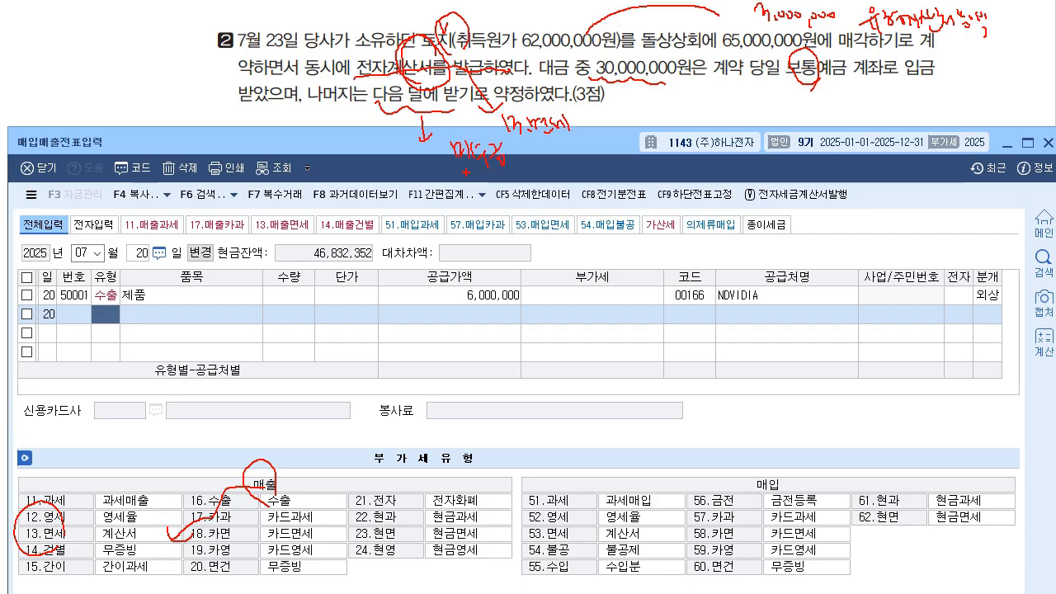
drag(452, 174, 512, 174)
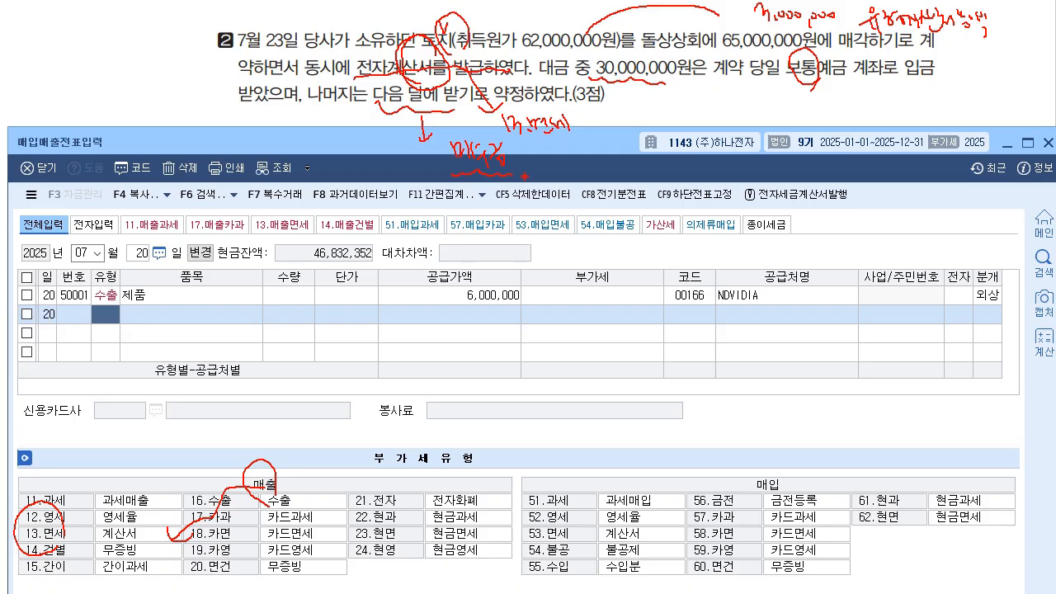
key(Escape)
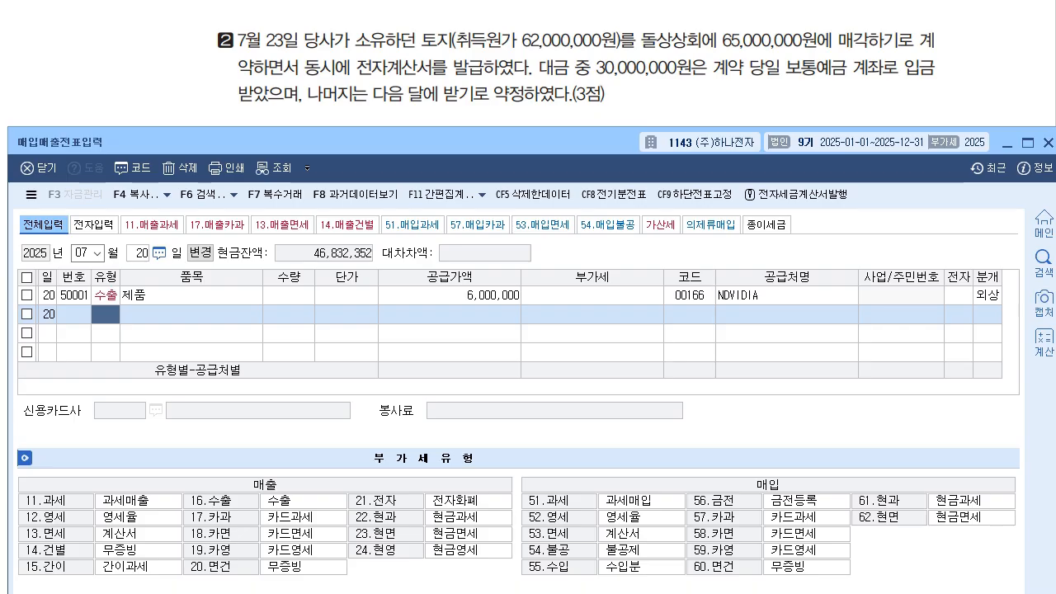
Start a July 23 entry in 매입매출전표입력 with the sales type 13.면세.
key(Escape)
text(23)
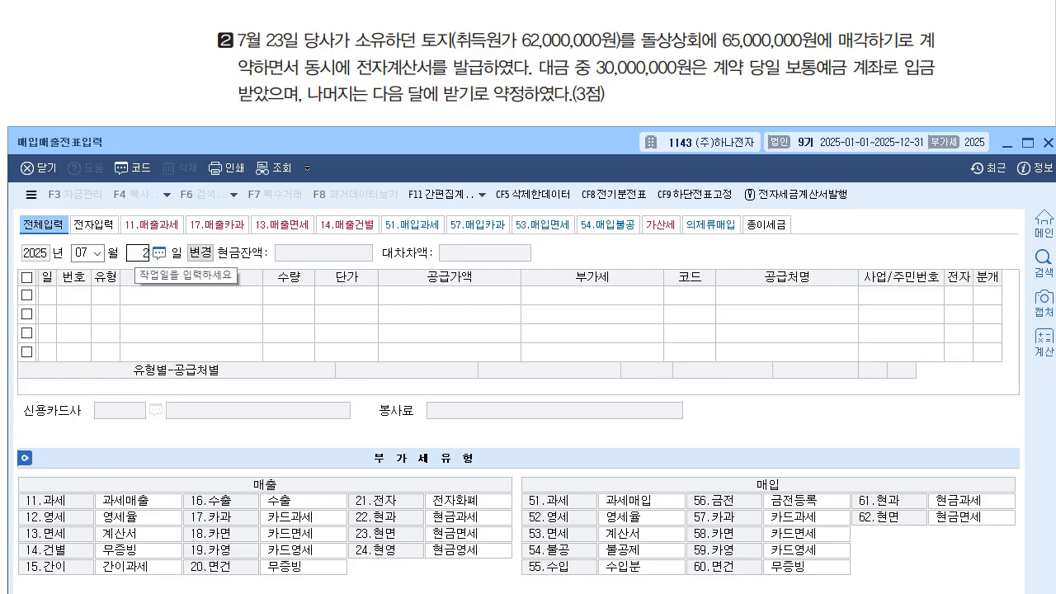
key(Return)
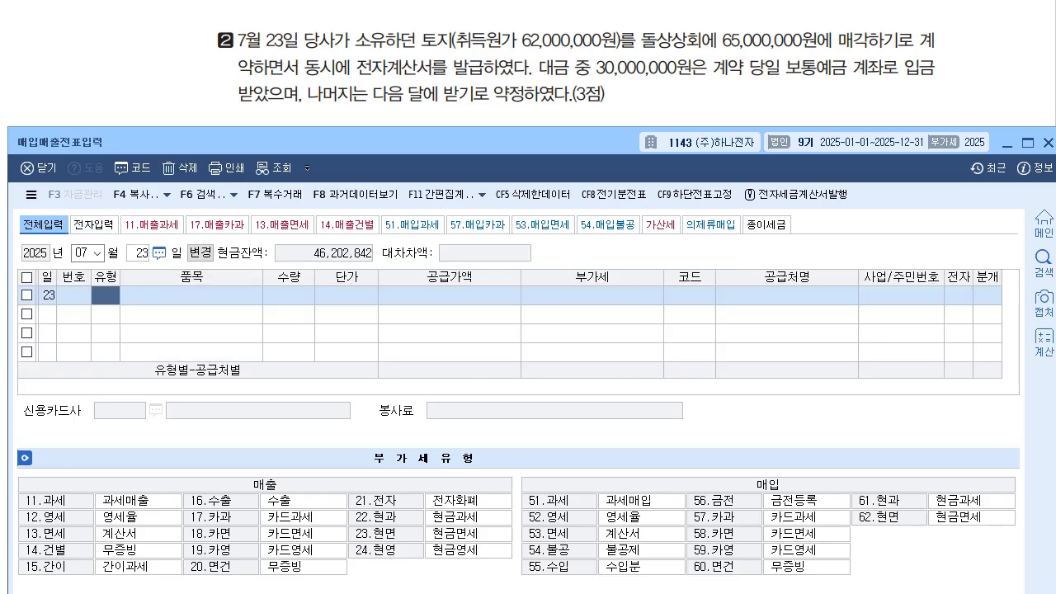
text(13)
key(Return)
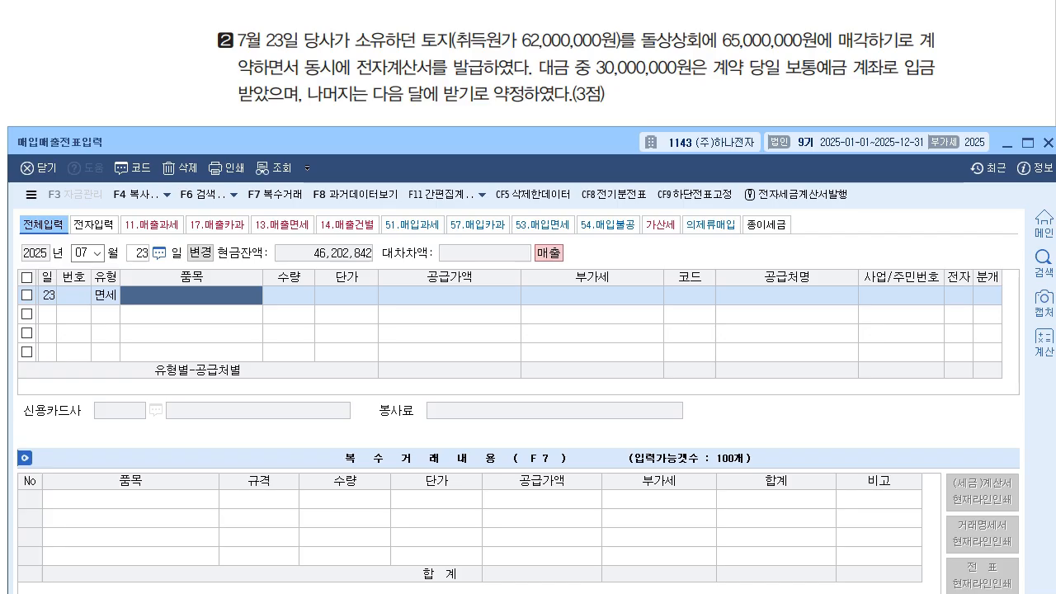
Enter 토지 as the 품목 and 65,000,000 as the 공급가액, leaving 수량 and 단가 blank.
text(xhwl)
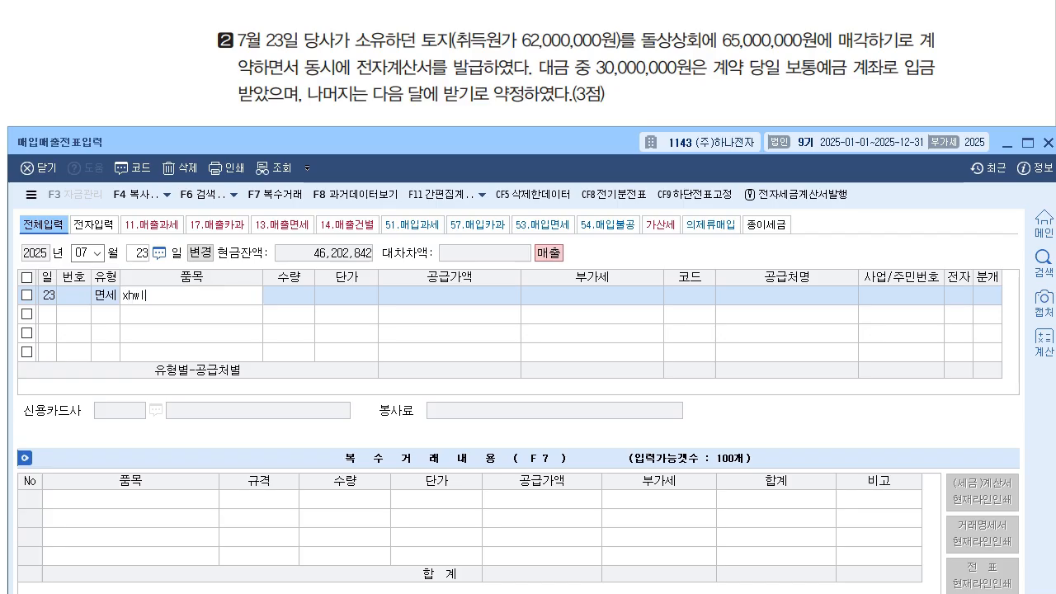
key(BackSpace)
key(BackSpace)
key(BackSpace)
key(BackSpace)
text(토지)
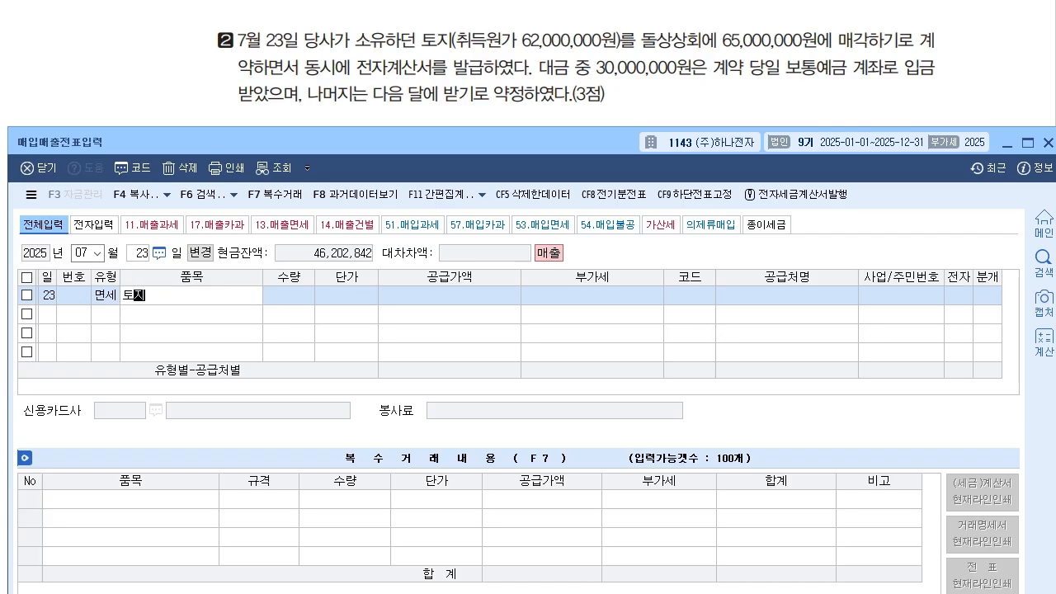
key(Return)
key(Return)
key(Return)
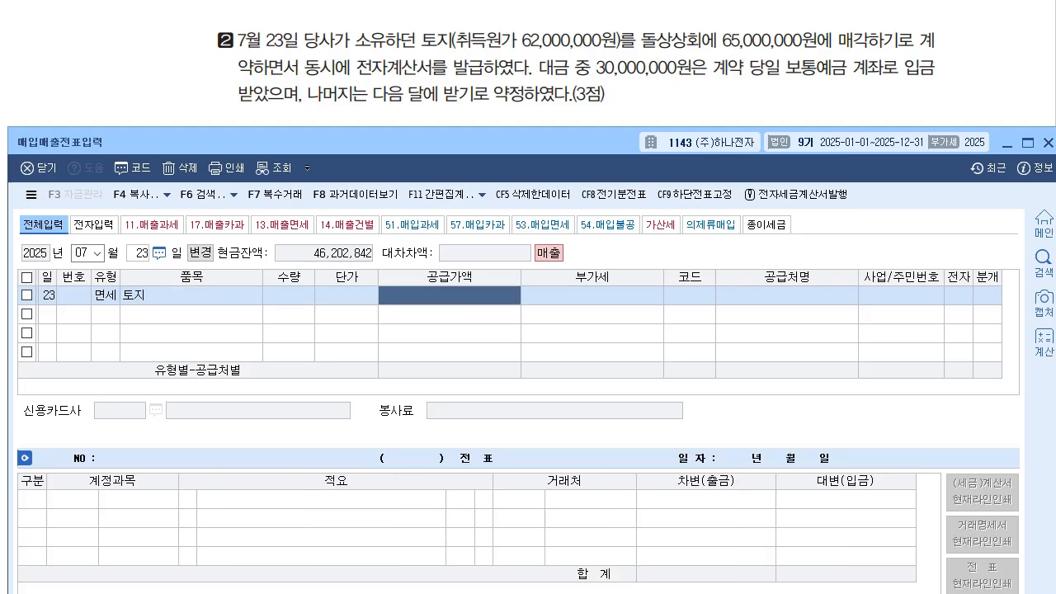
text(65,000,000)
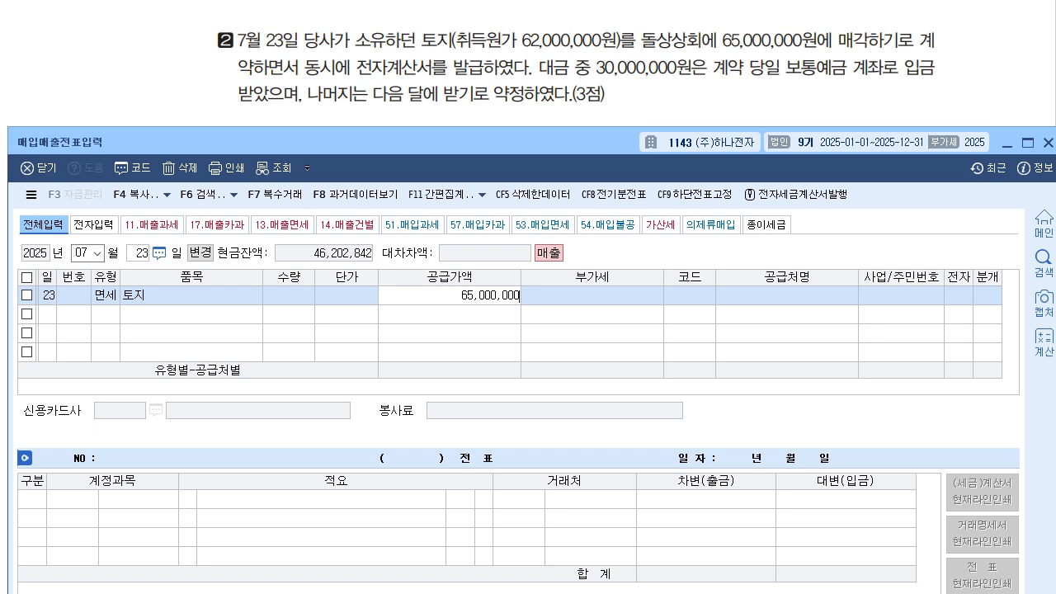
key(Return)
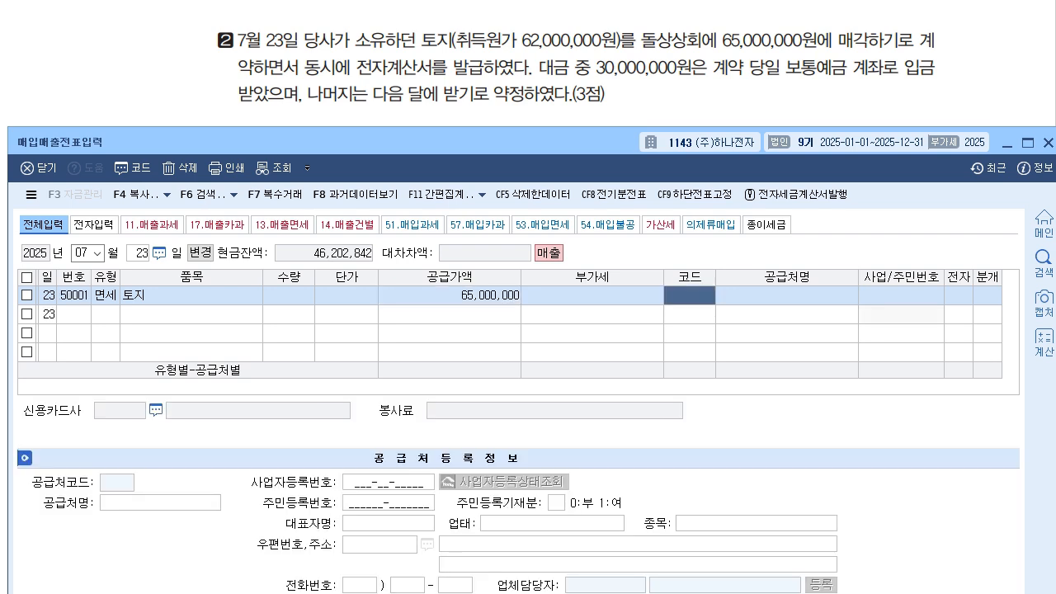
Look up 돌상상회 as the 공급처 and set 전자 to 여.
text(ㄷ)
text(상)
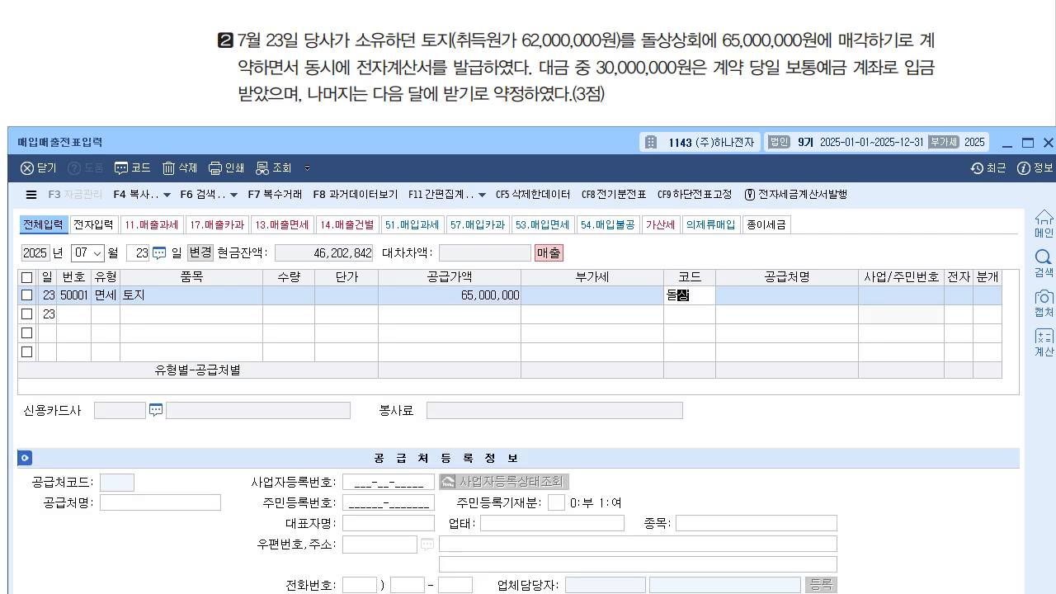
key(Return)
key(Return)
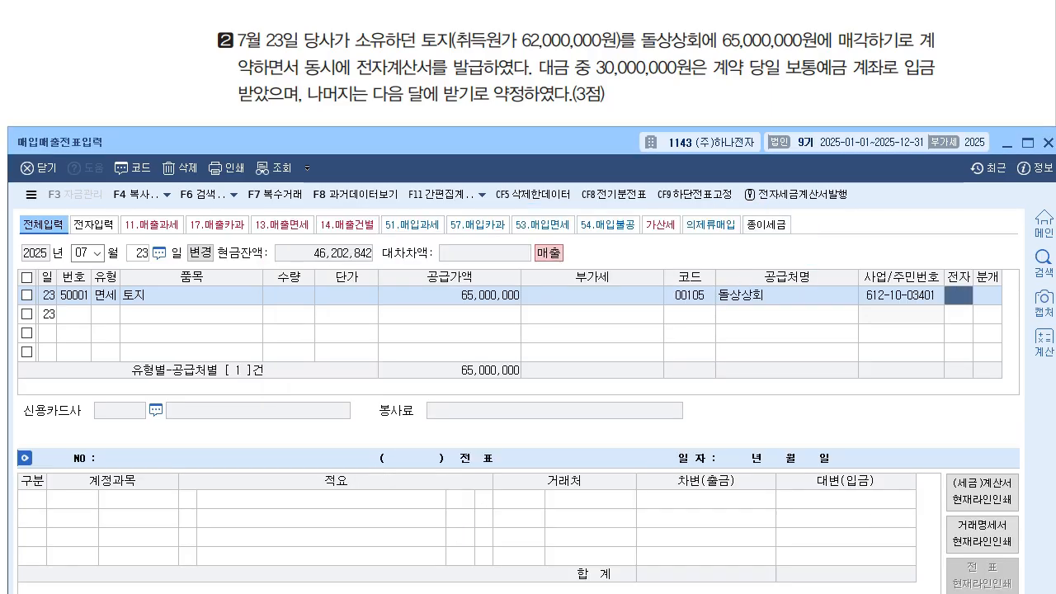
key(1)
key(Return)
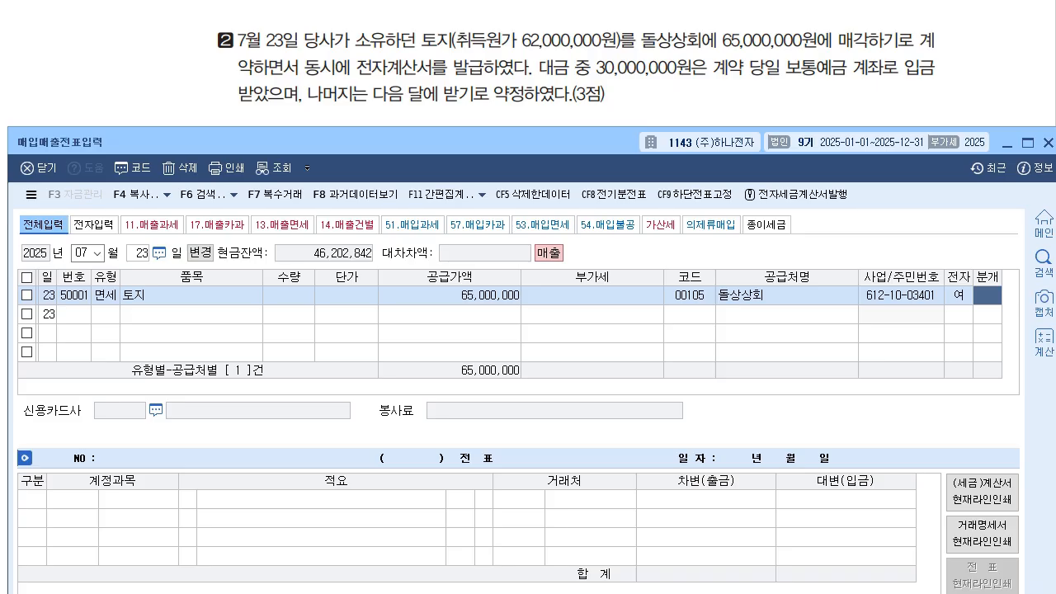
Set 분개 to 혼합 and change the credit line's account to 0201 토지.
key(3)
key(Return)
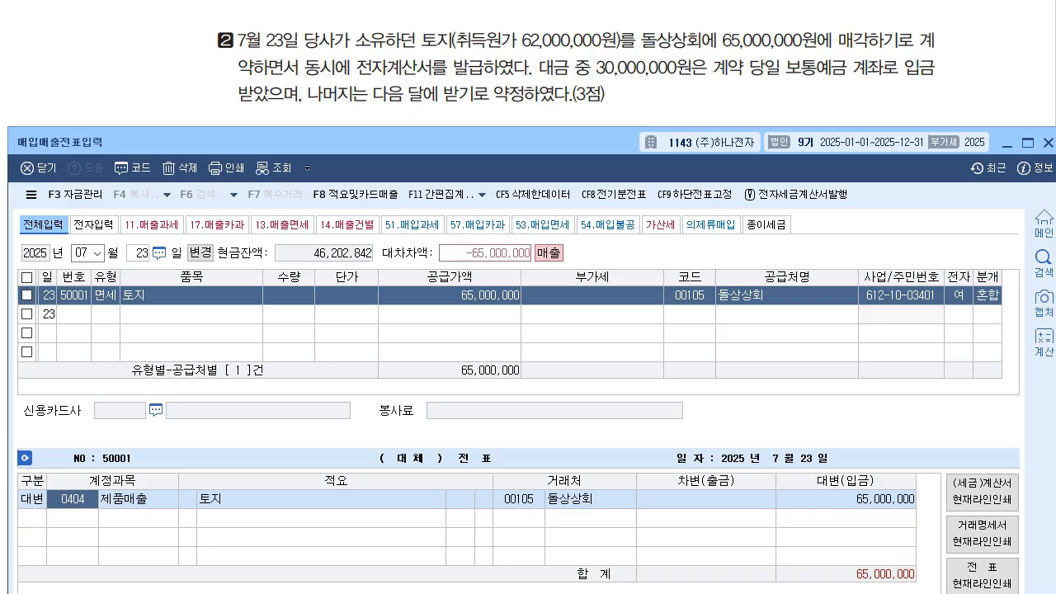
text(0201)
key(Return)
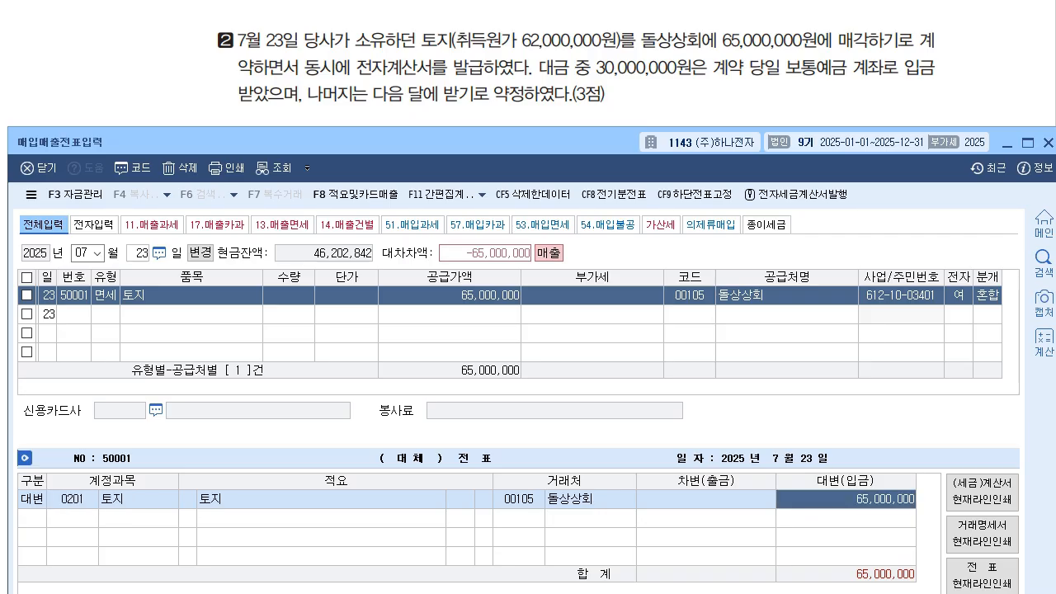
Add a debit line for 0103 보통예금 with an amount of 30,000,000.
key(Return)
text(3103)
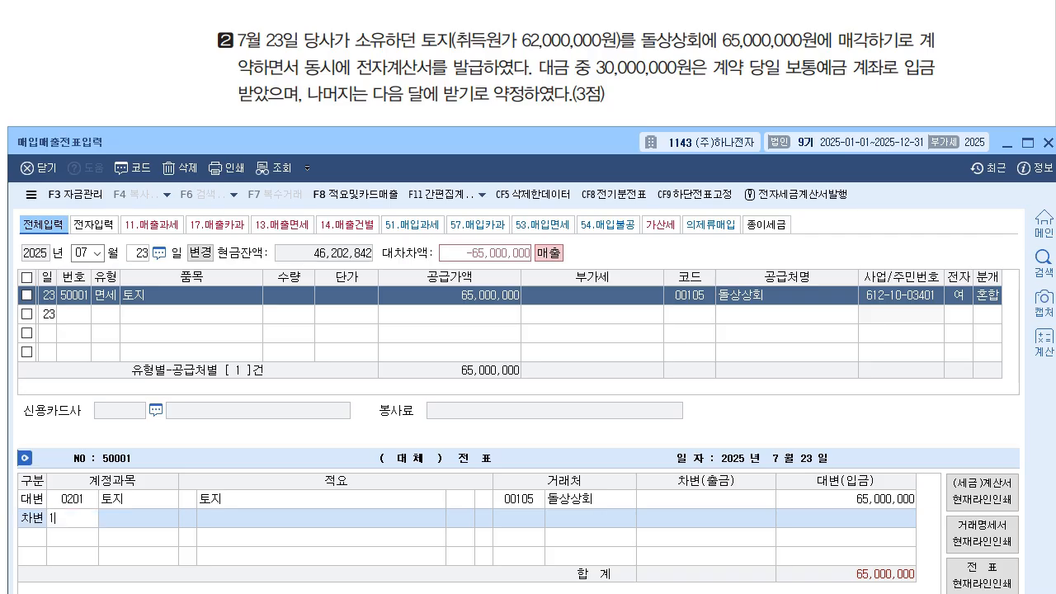
key(Return)
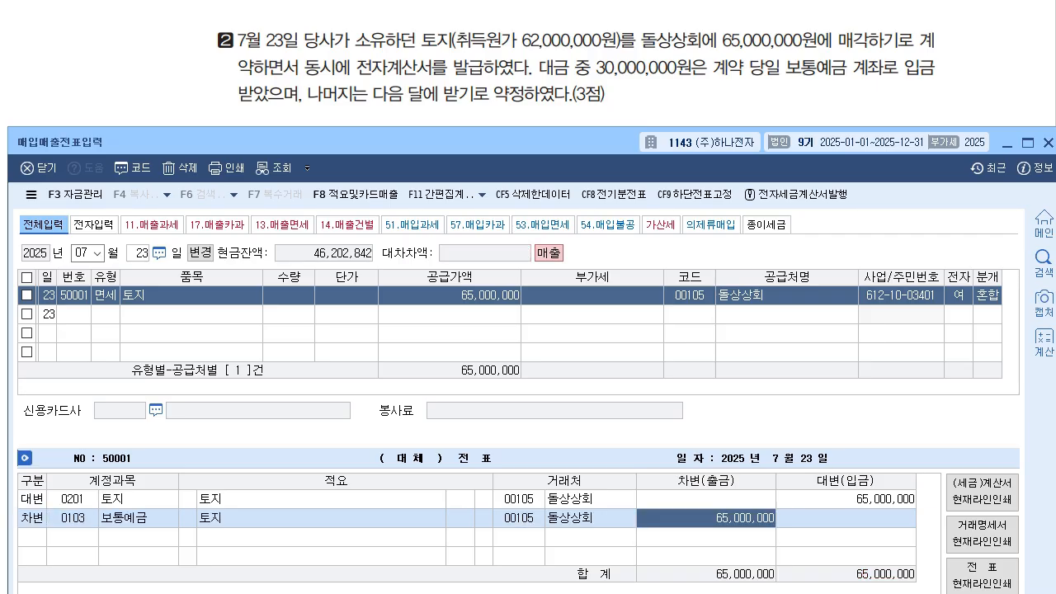
text(30000000)
key(Return)
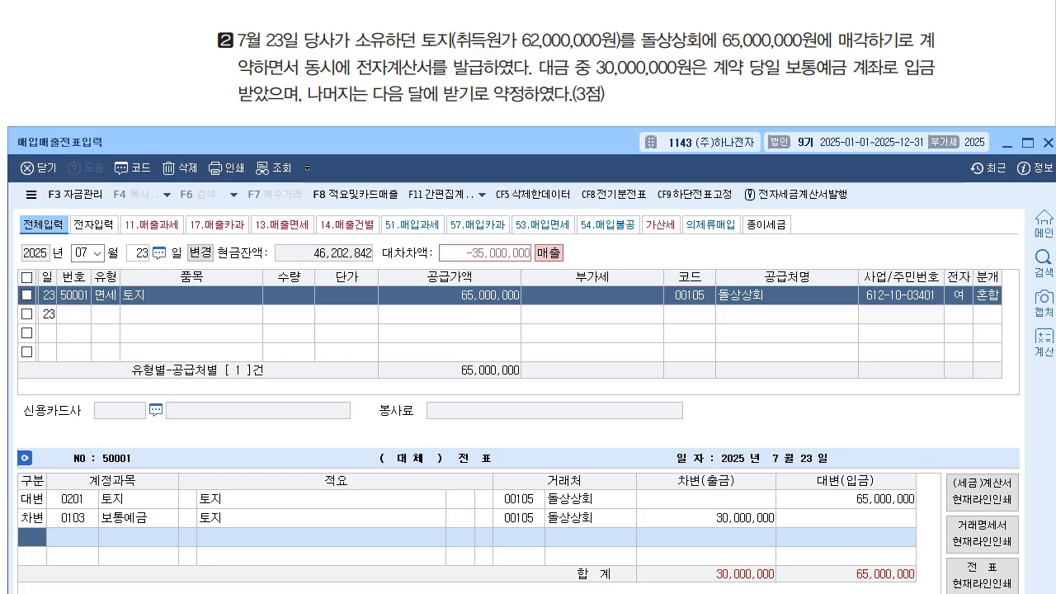
Add a debit line for 0120 미수금 of 35,000,000 and finish the journal entry.
text(120)
key(Return)
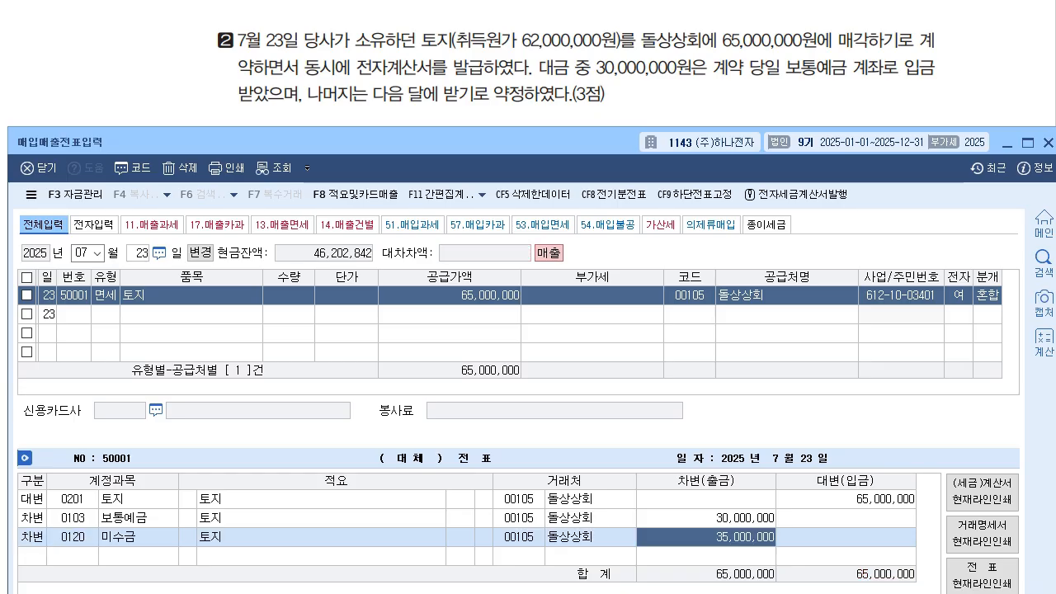
text(35000000)
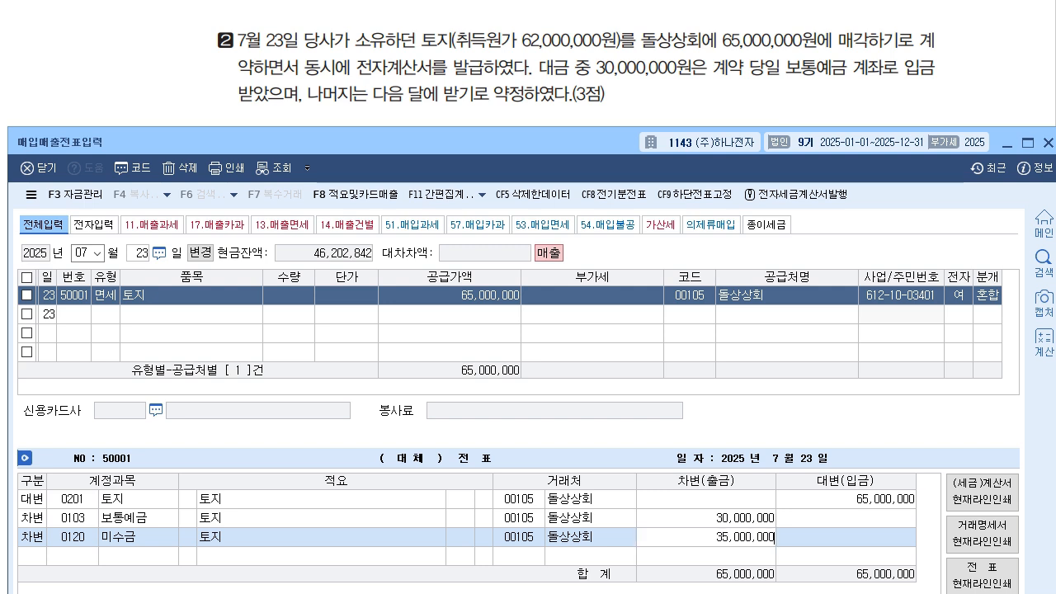
key(Return)
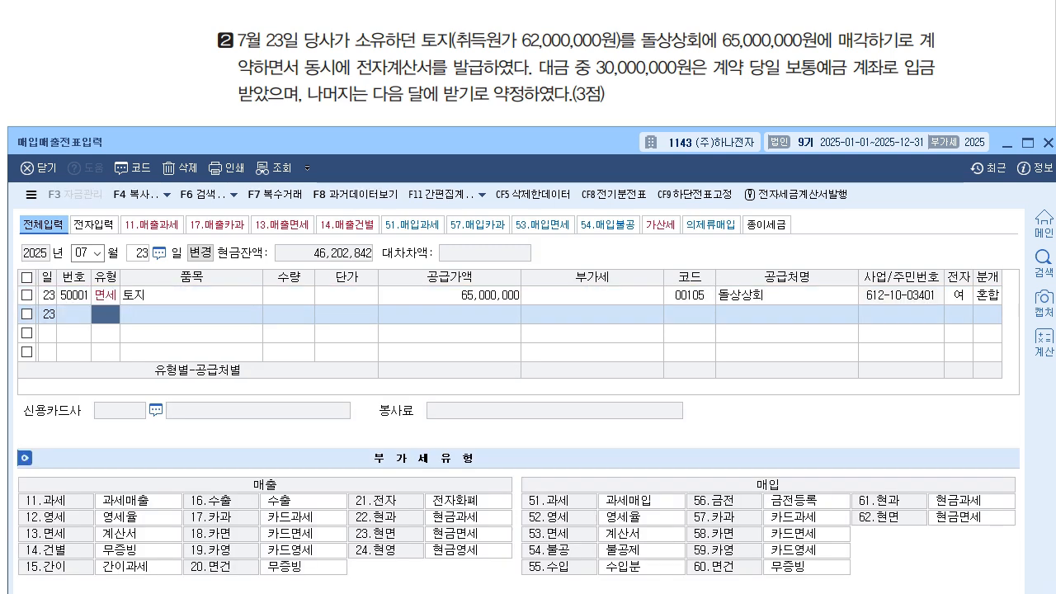
Reopen the July 23 journal entry and set the 토지 credit amount to 62,000,000.
key(Up)
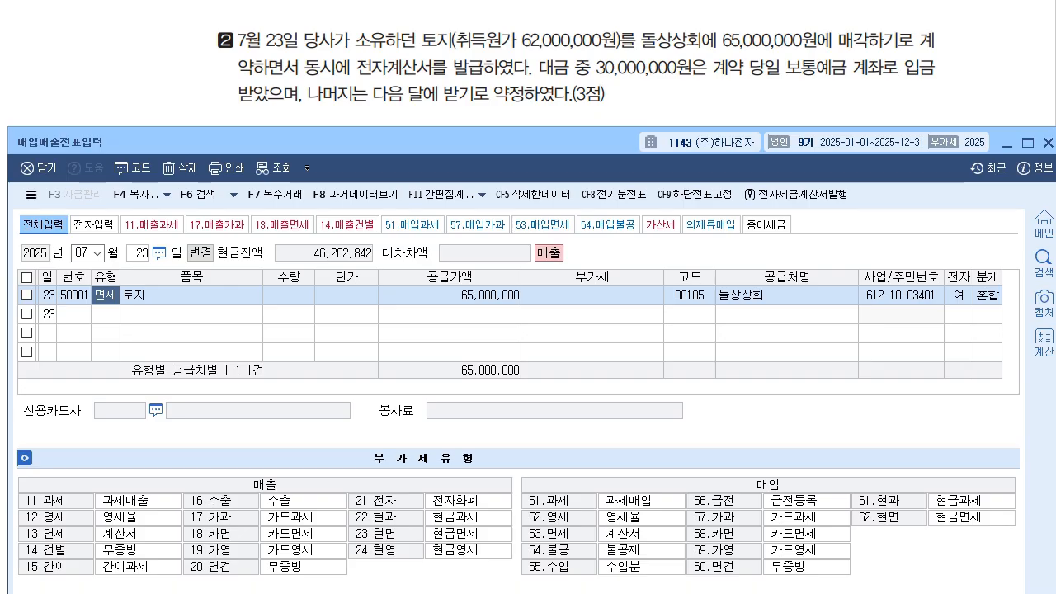
click(988, 295)
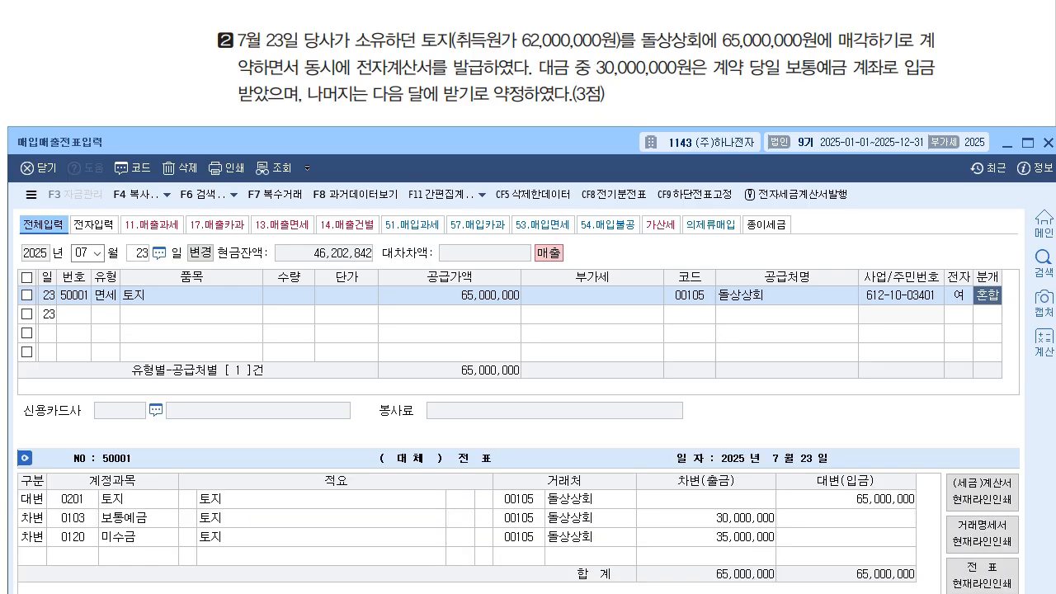
click(707, 519)
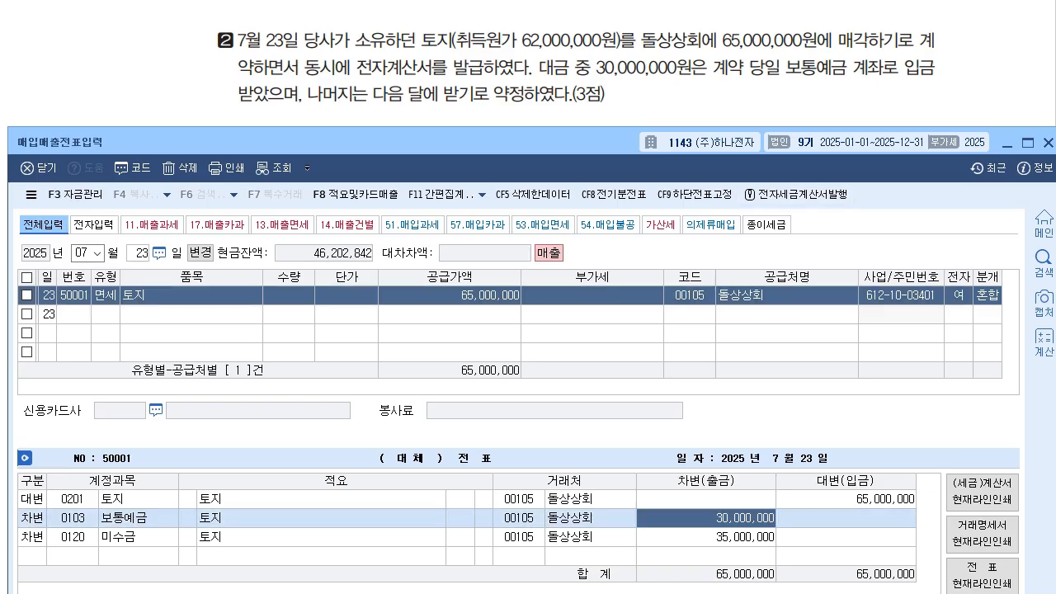
click(706, 537)
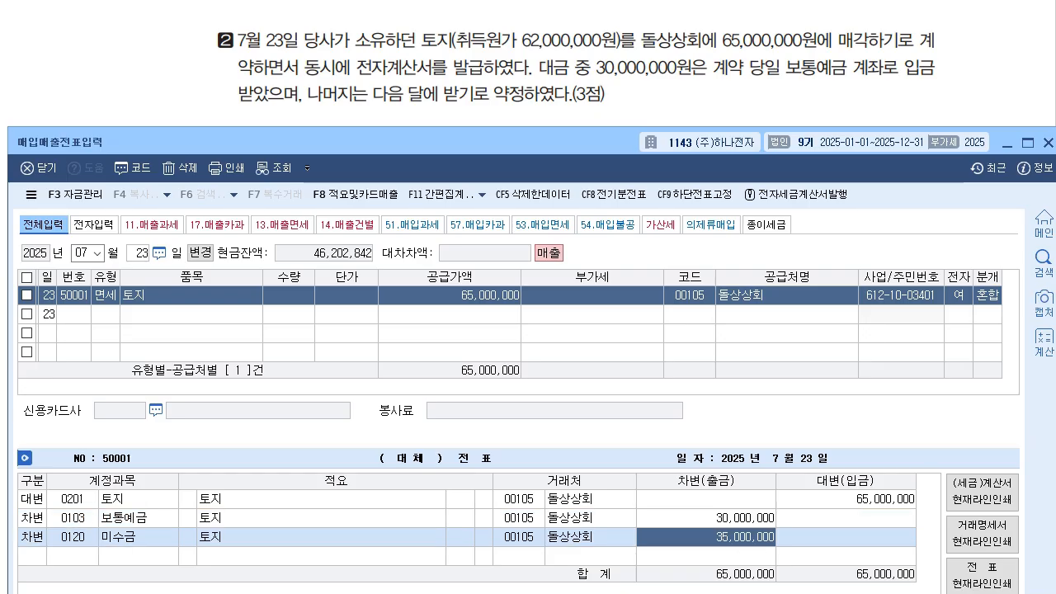
click(846, 499)
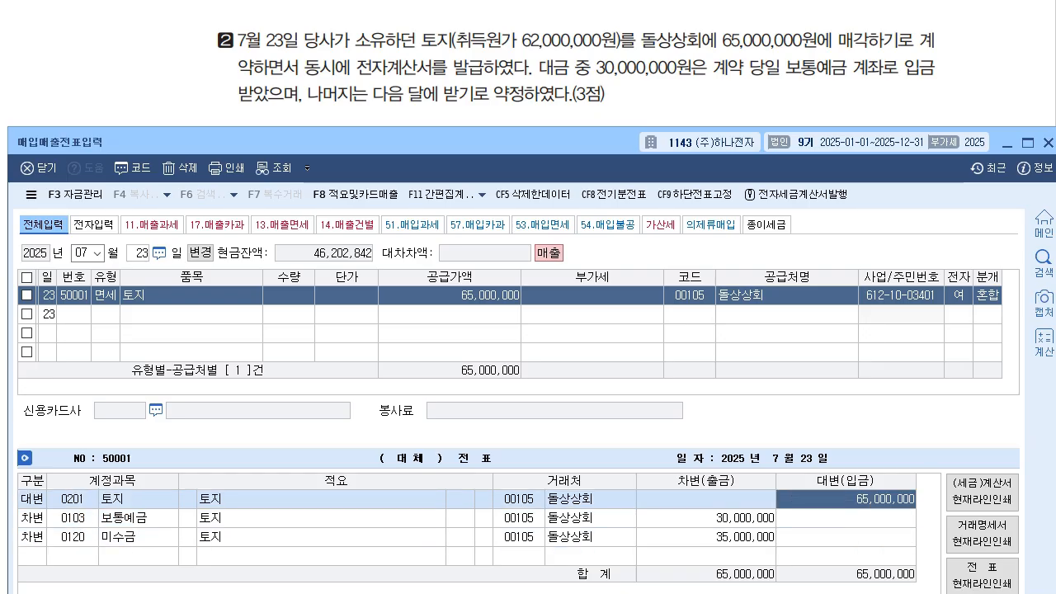
text(62000000)
key(Return)
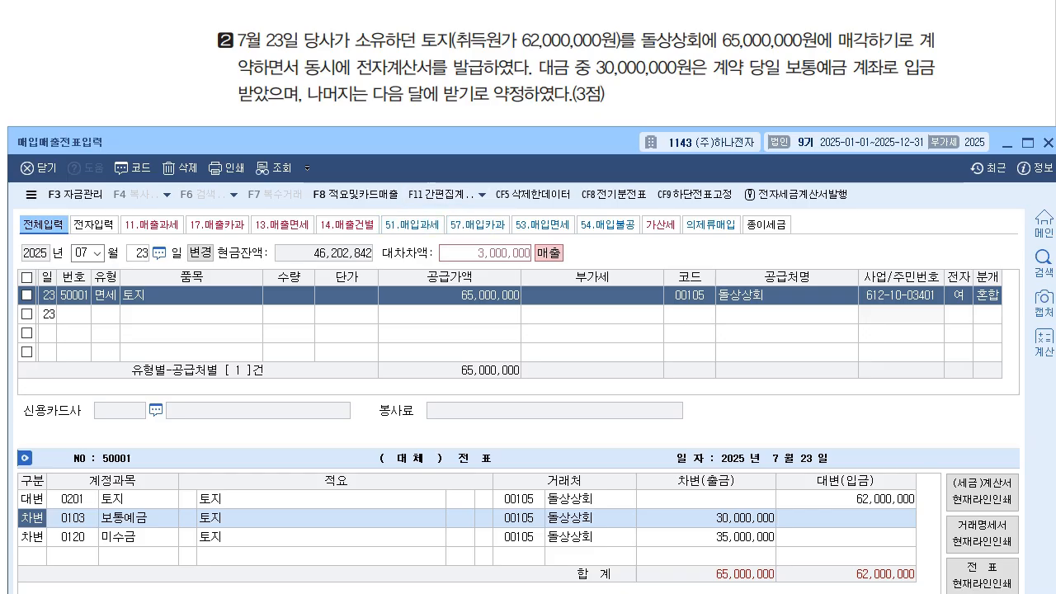
Add a credit line for 0914 유형자산처분이익 of 3,000,000 below the 미수금 line.
click(846, 499)
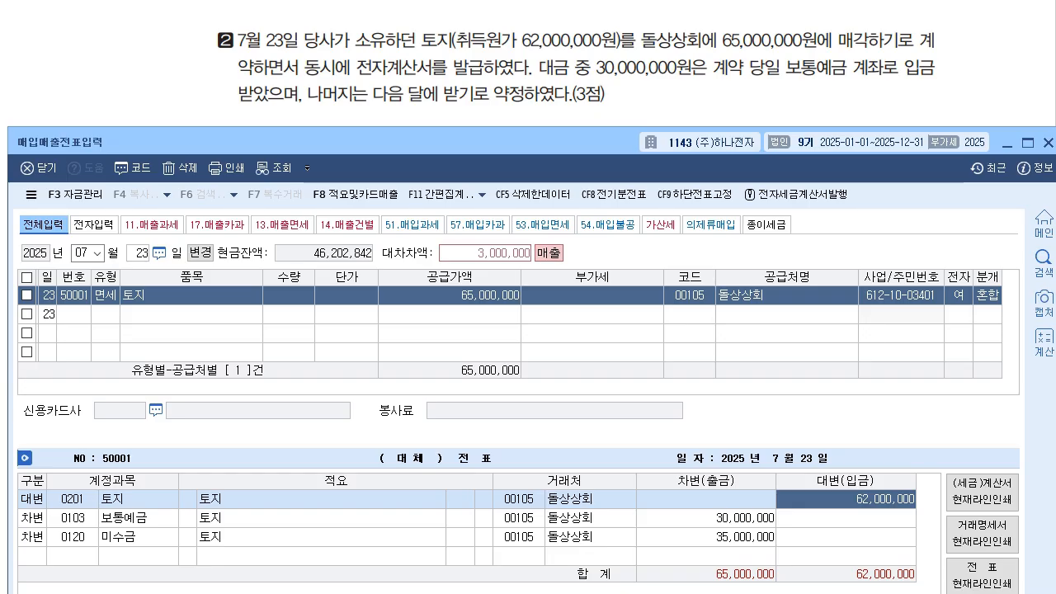
key(Down)
key(Down)
key(Return)
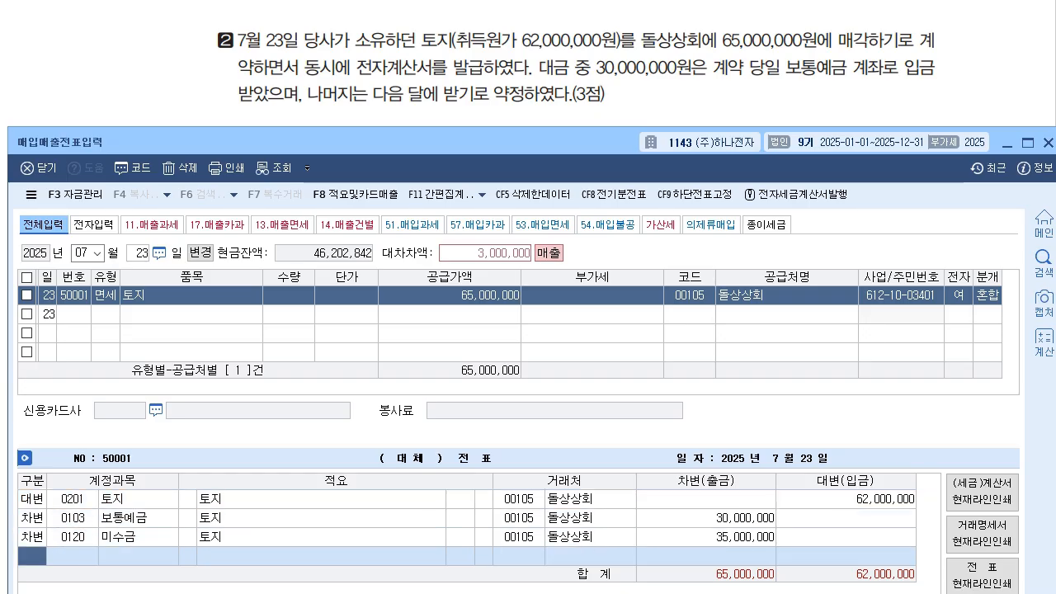
text(4)
key(Return)
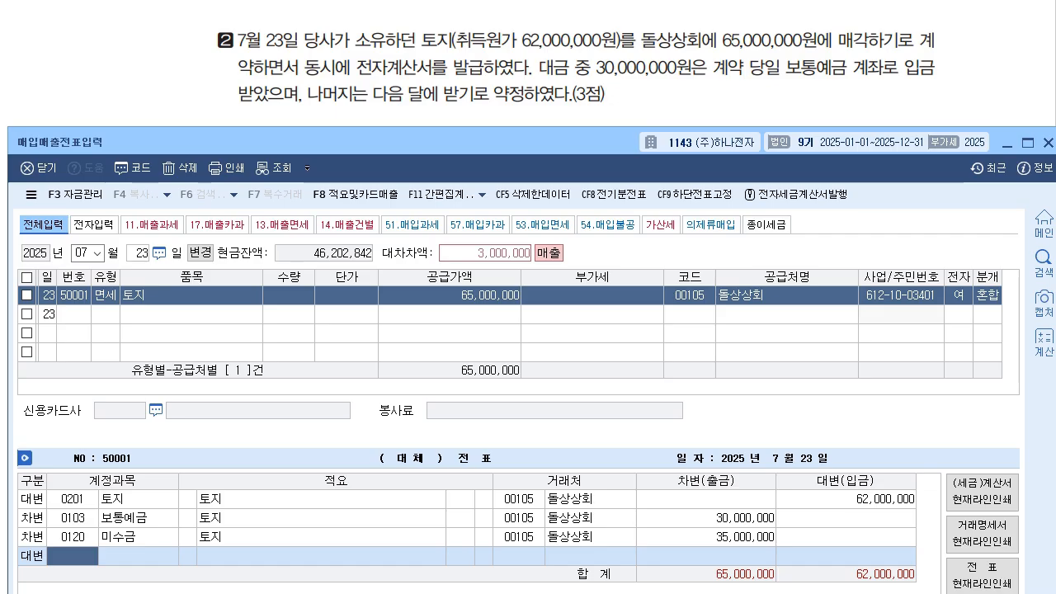
text(0914)
key(Return)
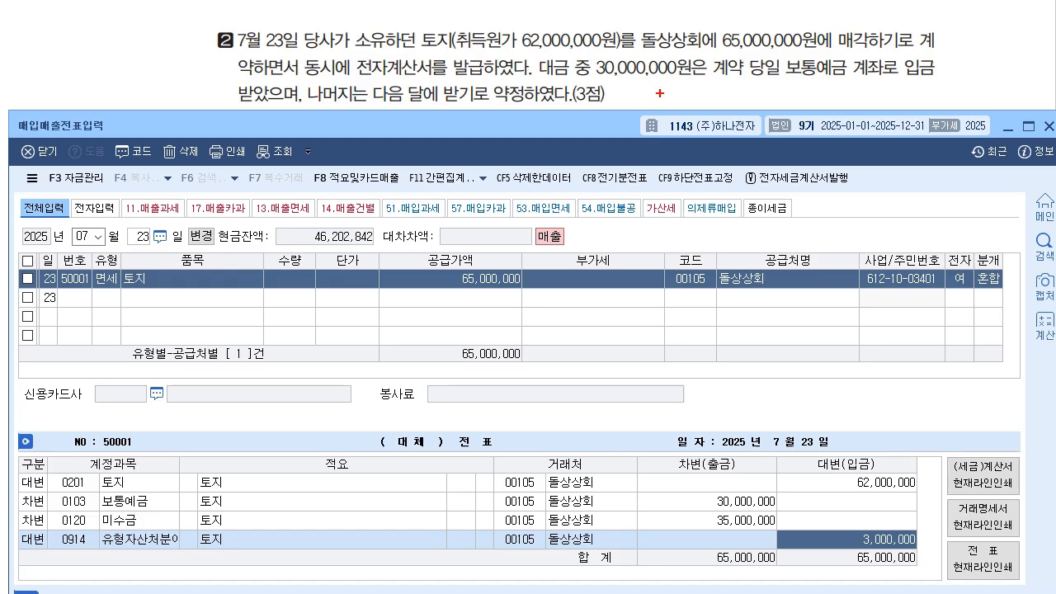
Write 토지 and 취득원가 below question 2, link them to the 62,000,000 credit amount, and clear the annotations.
drag(672, 86, 669, 124)
mouse_move(697, 86)
mouse_down()
mouse_move(707, 79)
mouse_move(737, 117)
mouse_up()
mouse_move(852, 86)
mouse_down()
mouse_move(859, 95)
mouse_move(888, 82)
mouse_move(893, 116)
mouse_move(909, 90)
mouse_move(941, 99)
mouse_move(941, 123)
mouse_up()
mouse_move(908, 29)
mouse_down()
mouse_move(938, 124)
mouse_move(903, 260)
mouse_move(886, 435)
mouse_move(921, 416)
mouse_up()
drag(915, 496, 913, 540)
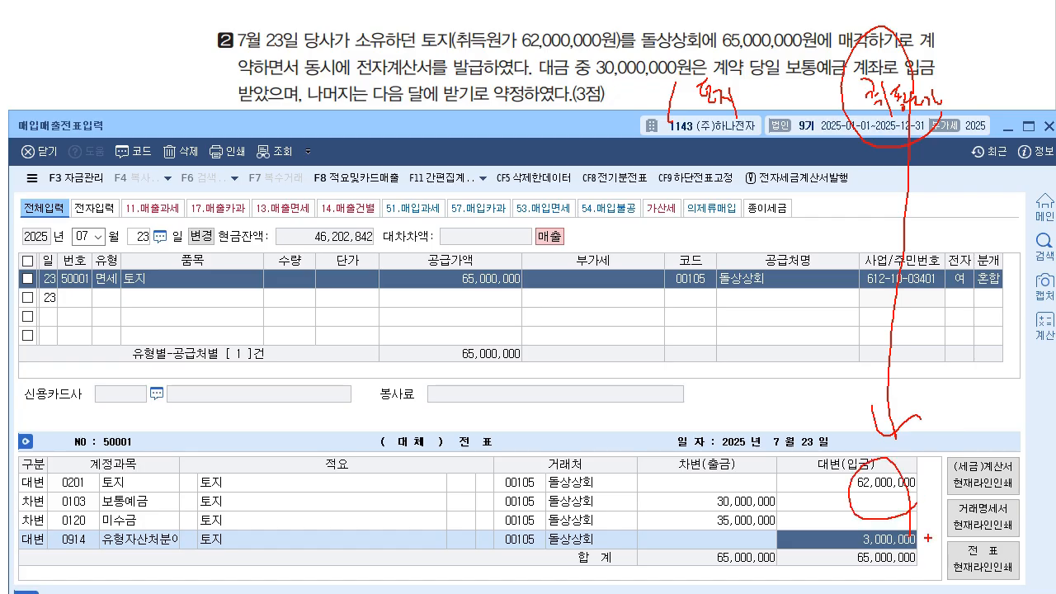
key(Escape)
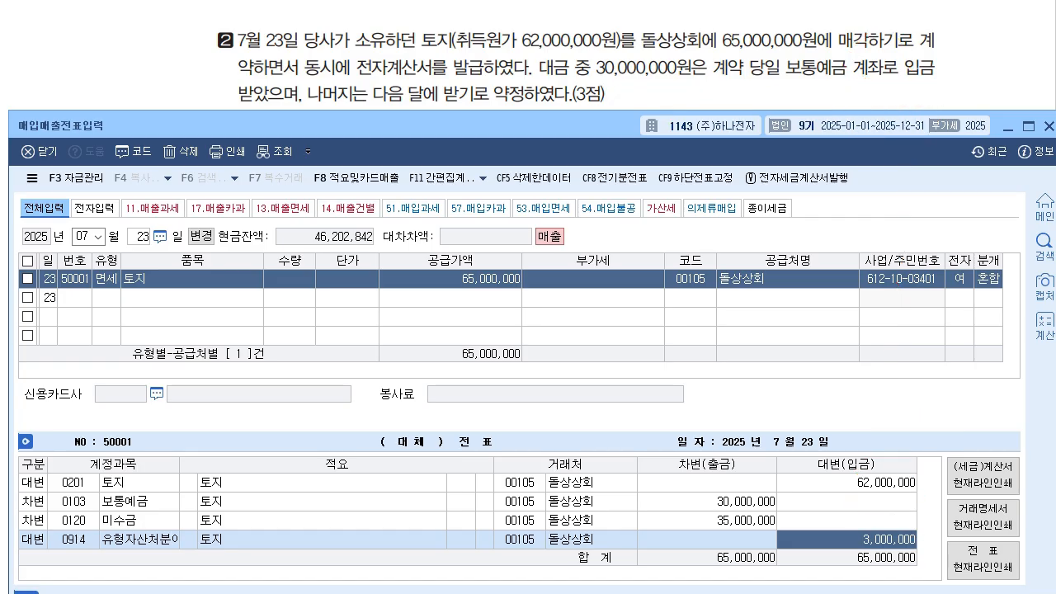
Switch to the exam document and bring up question 3 with its 현대카드 receipt.
key(alt+Tab)
scroll(528, 330, down, 2)
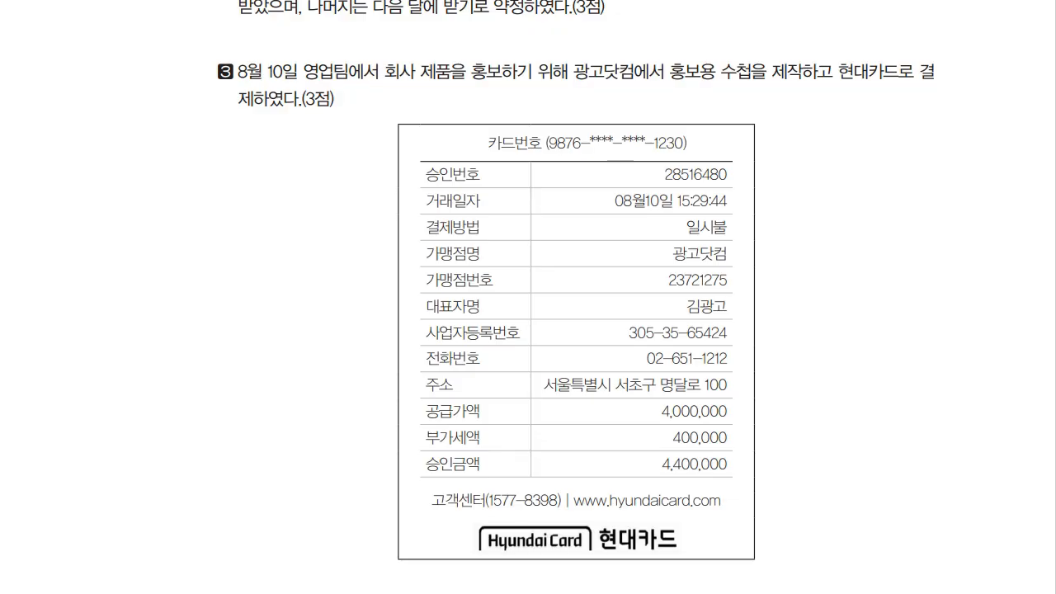
Switch back to 매입매출전표입력, set the voucher date to August 10, and move its window just below the text of question 3.
scroll(528, 330, down, 1)
scroll(528, 330, up, 1)
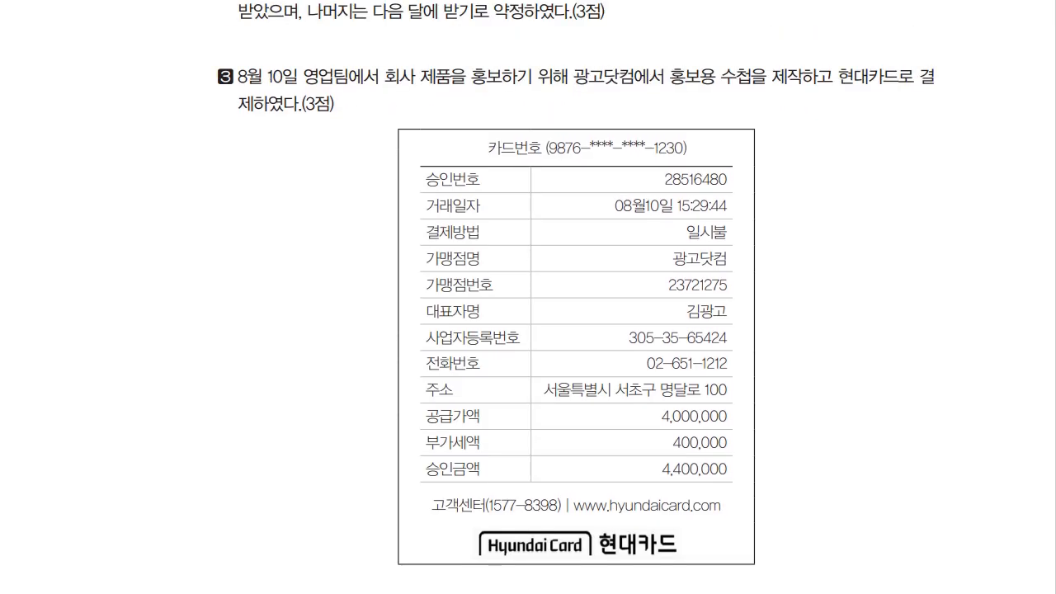
key(alt+Tab)
click(85, 237)
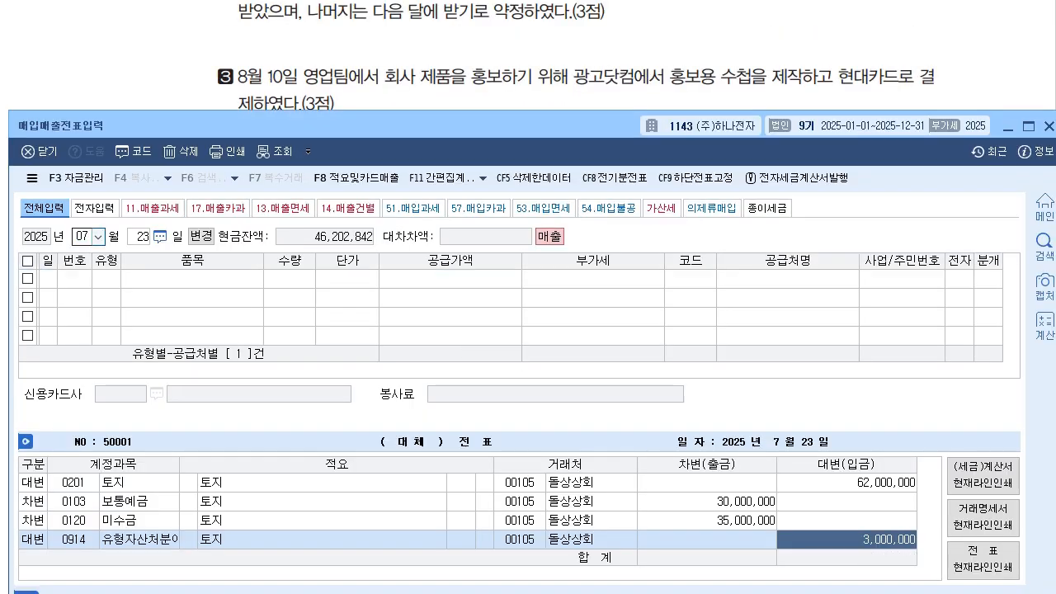
text(8)
key(Return)
text(10)
key(Return)
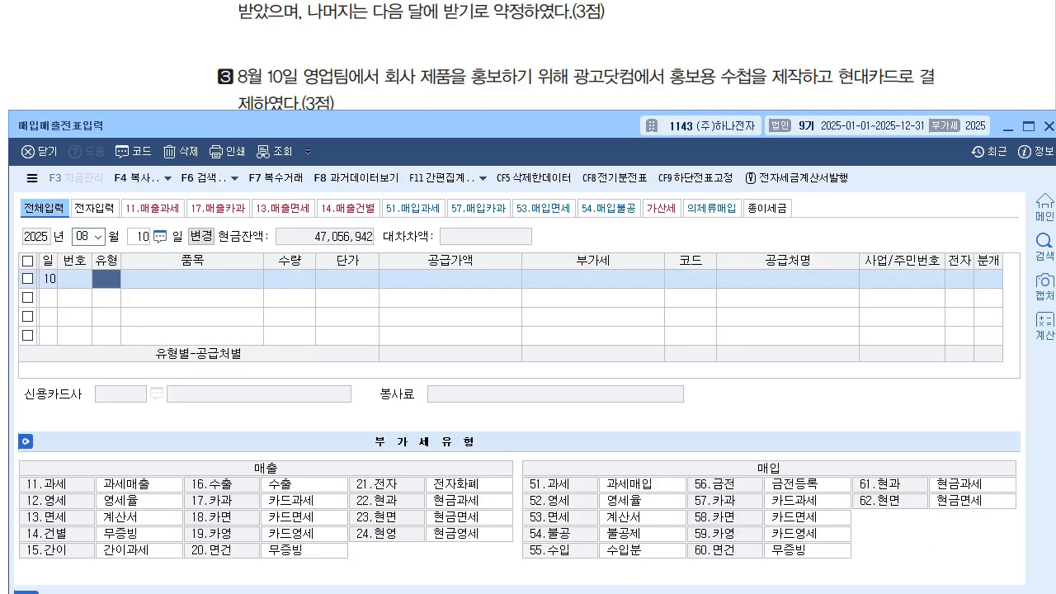
drag(372, 126, 361, 171)
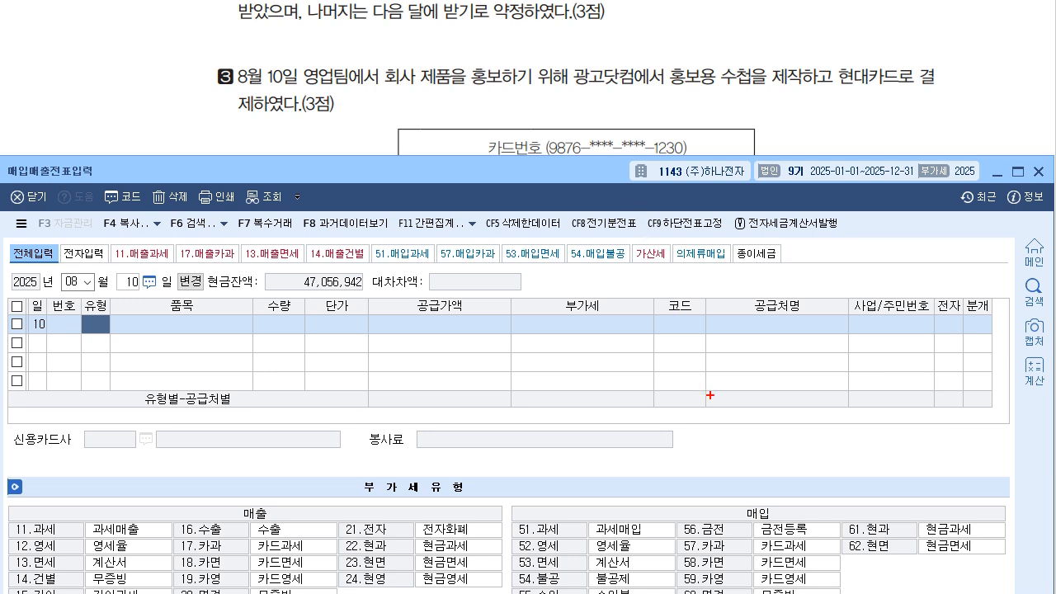
Circle purchase type 57.카과, underline 제작하고 in question 3 with a handwritten note beneath it, and clear the annotations.
drag(703, 560, 707, 576)
drag(759, 87, 832, 83)
drag(780, 101, 791, 126)
drag(781, 114, 791, 114)
drag(781, 124, 865, 128)
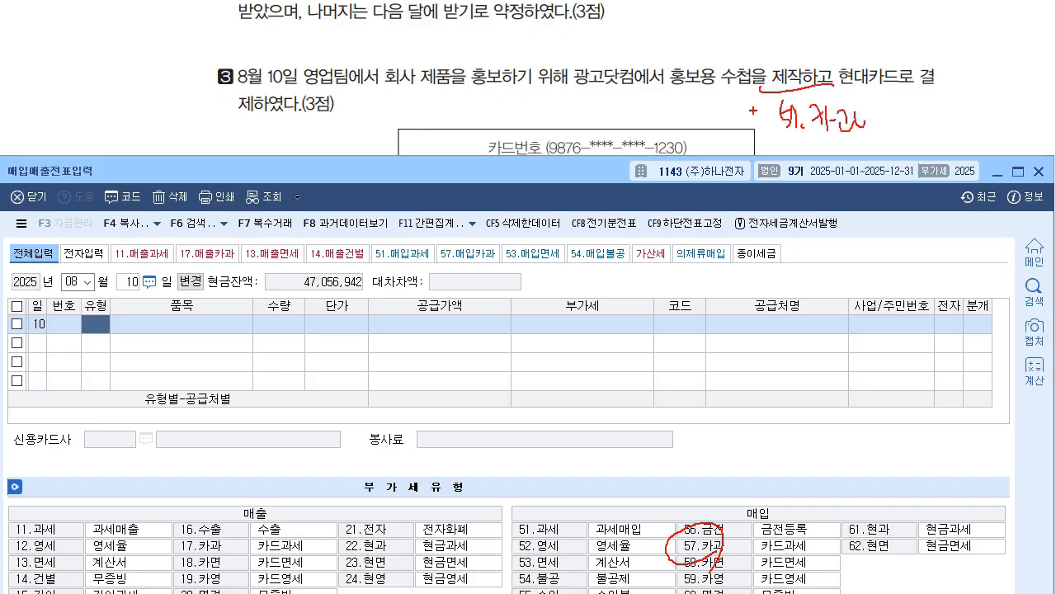
mouse_move(757, 113)
mouse_down()
mouse_move(755, 123)
mouse_move(759, 115)
mouse_move(857, 143)
mouse_up()
drag(795, 152, 851, 157)
key(Escape)
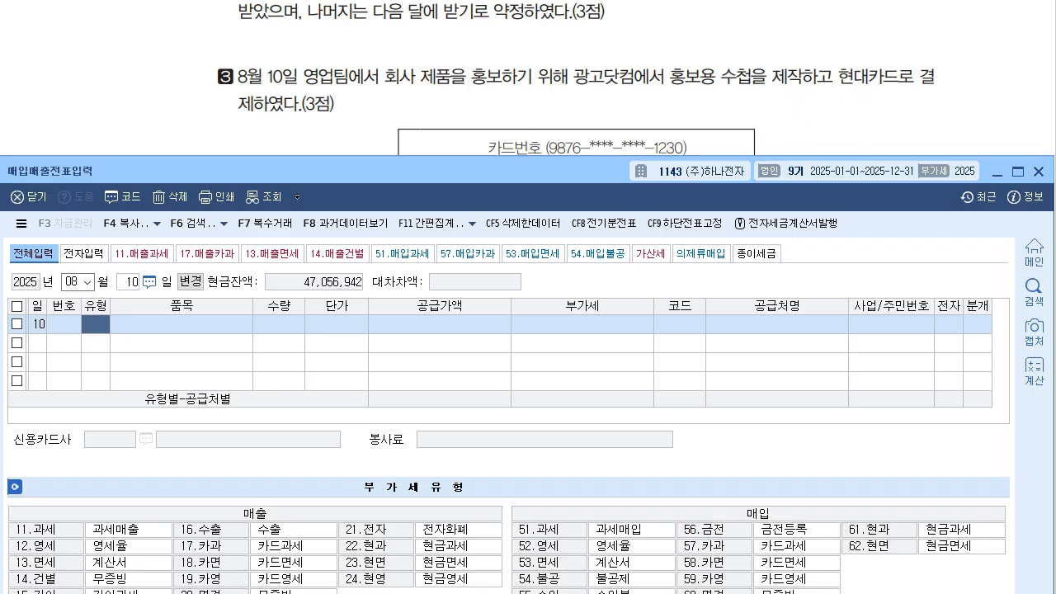
Switch to the exam document, handwrite and underline 미지급금 beside the card receipt, and clear the annotations.
key(alt+Tab)
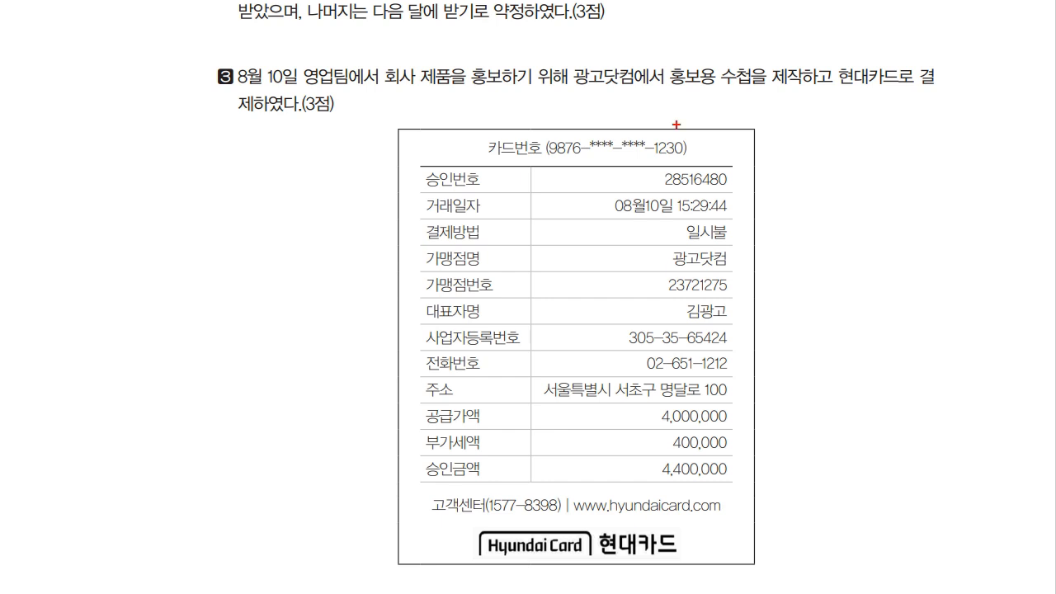
drag(737, 95, 758, 129)
mouse_move(761, 115)
mouse_down()
mouse_move(814, 125)
mouse_move(814, 145)
mouse_up()
drag(768, 157, 814, 156)
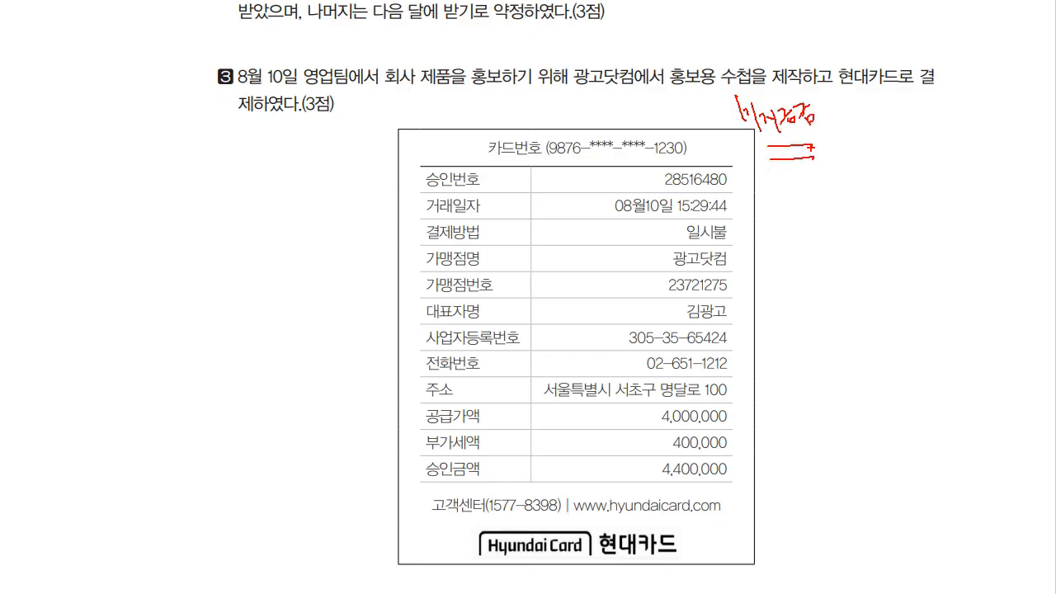
mouse_move(851, 153)
mouse_down()
mouse_move(870, 164)
mouse_move(862, 179)
mouse_move(895, 173)
mouse_up()
click(865, 175)
drag(895, 159, 920, 163)
key(Escape)
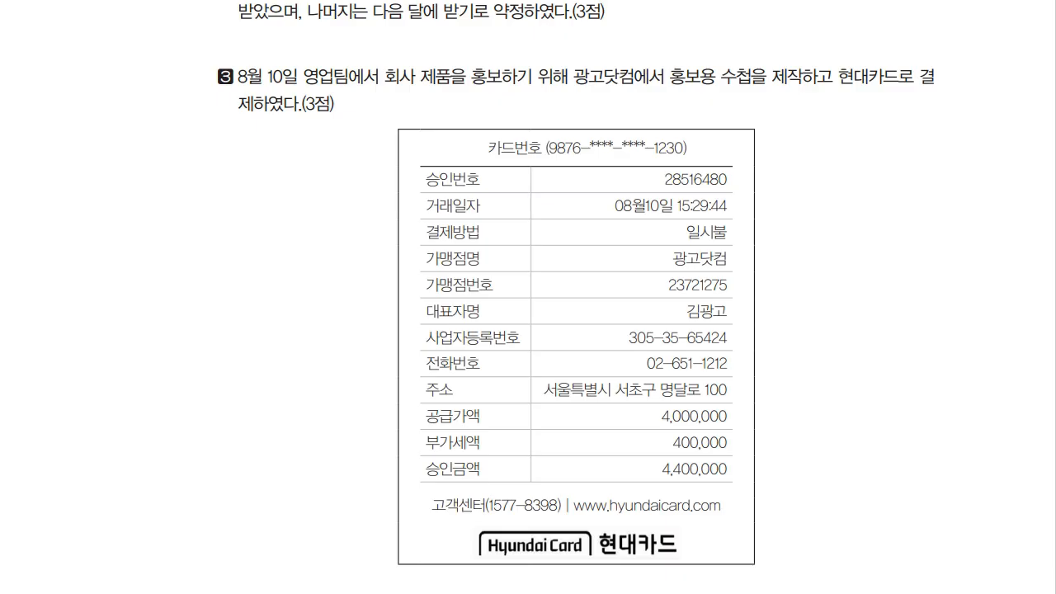
Return to the voucher entry and fill the August 10 row with type 57 카과, item 수첩 and 공급가액 4,400,000.
key(alt+Tab)
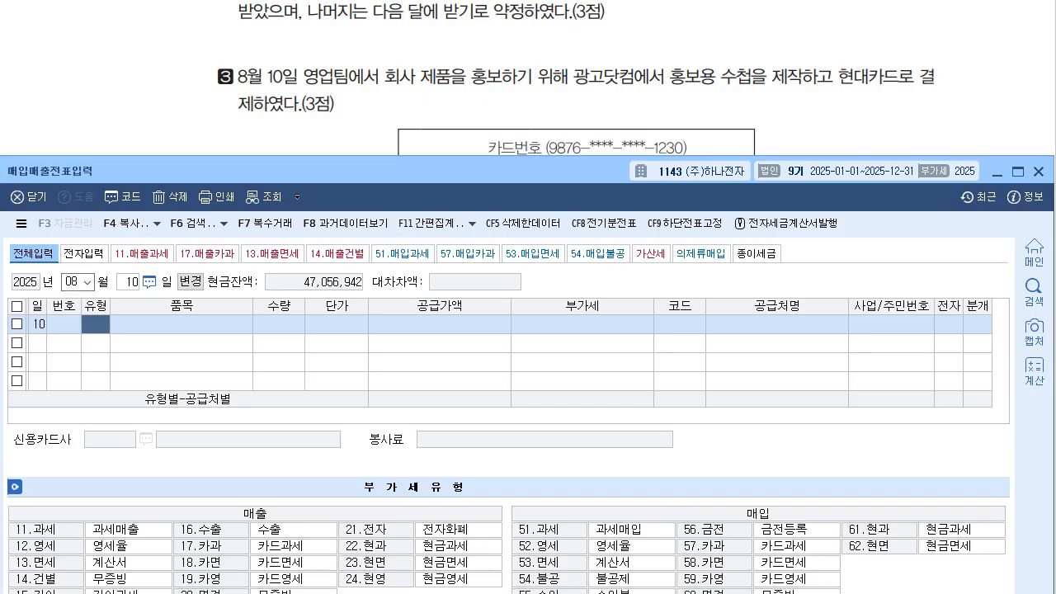
text(57)
key(Return)
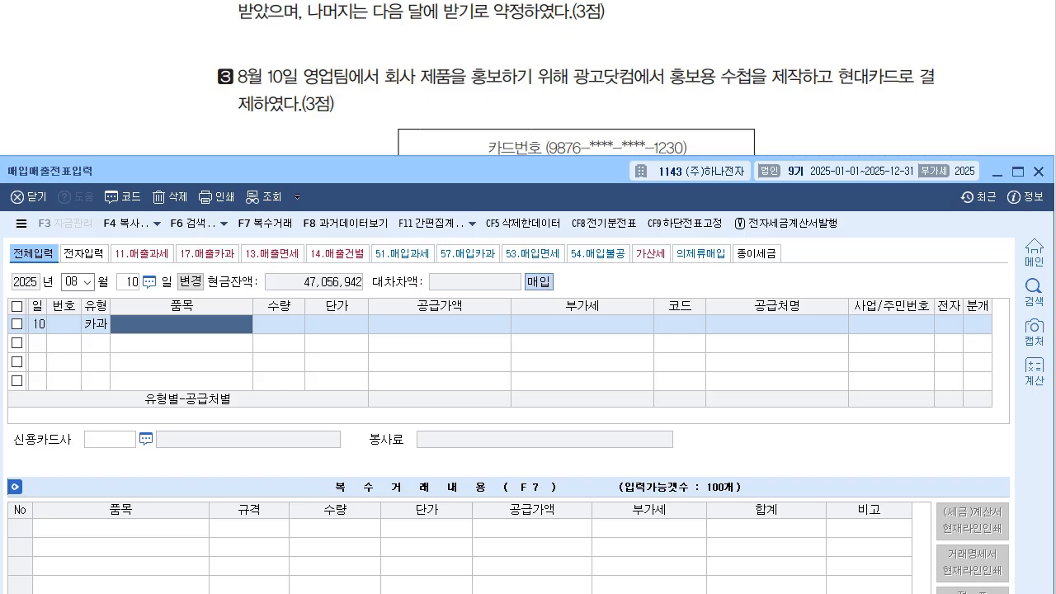
text(수첩)
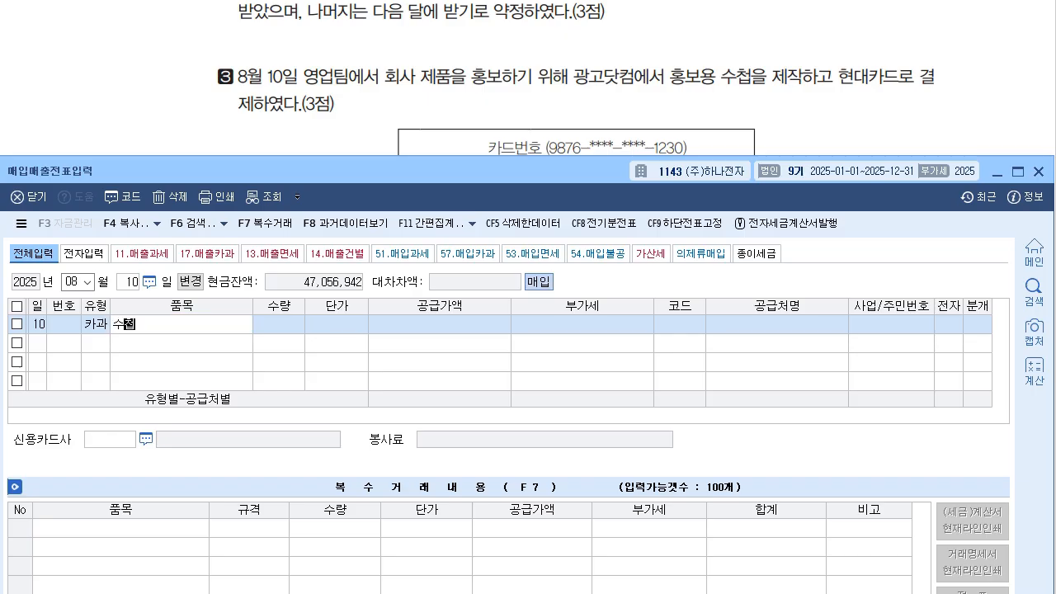
key(Return)
key(Return)
key(Return)
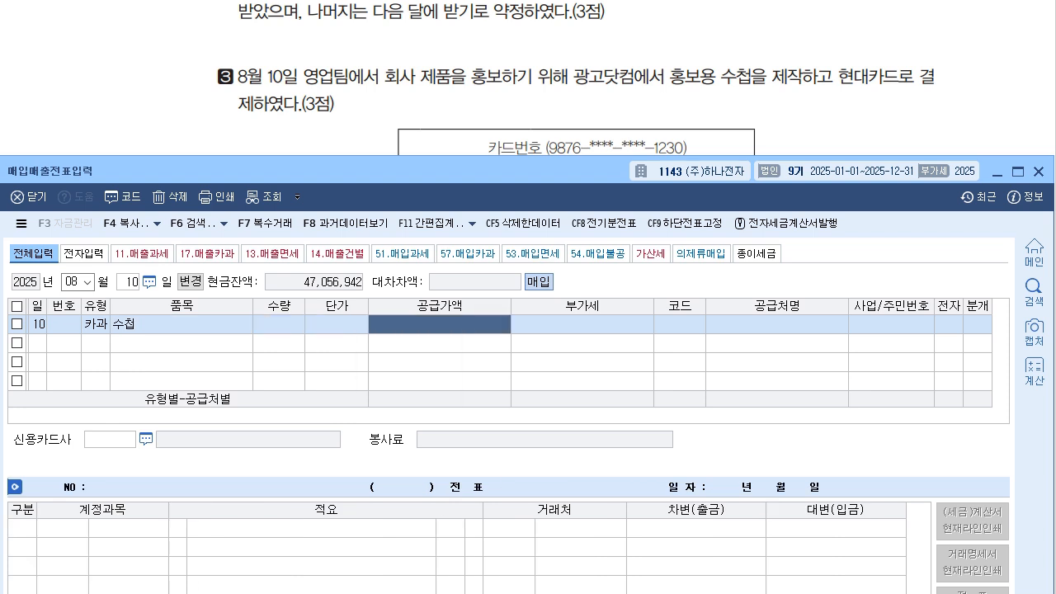
text(4400000)
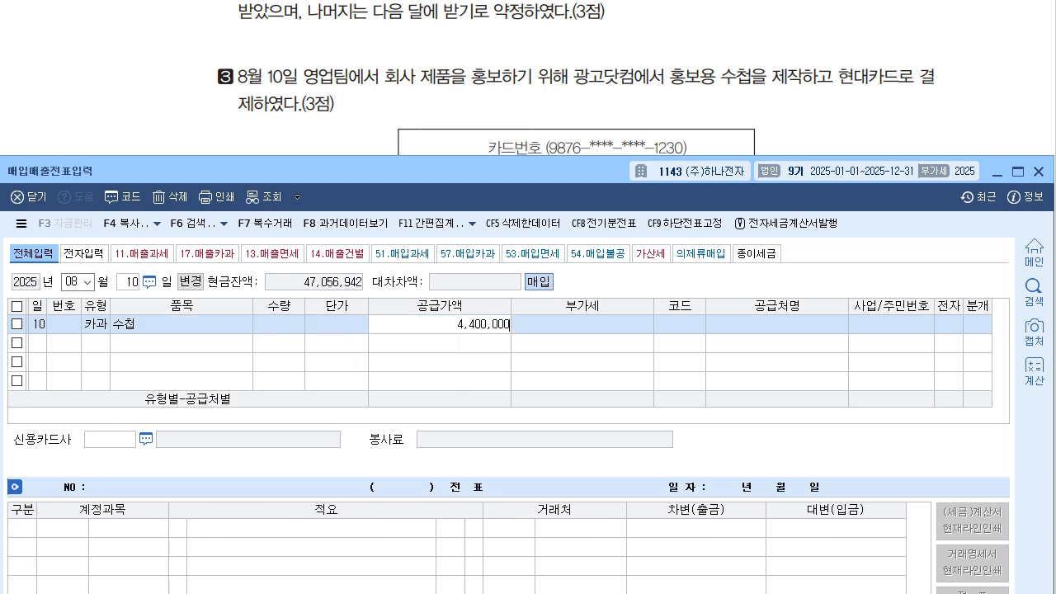
key(Return)
key(Return)
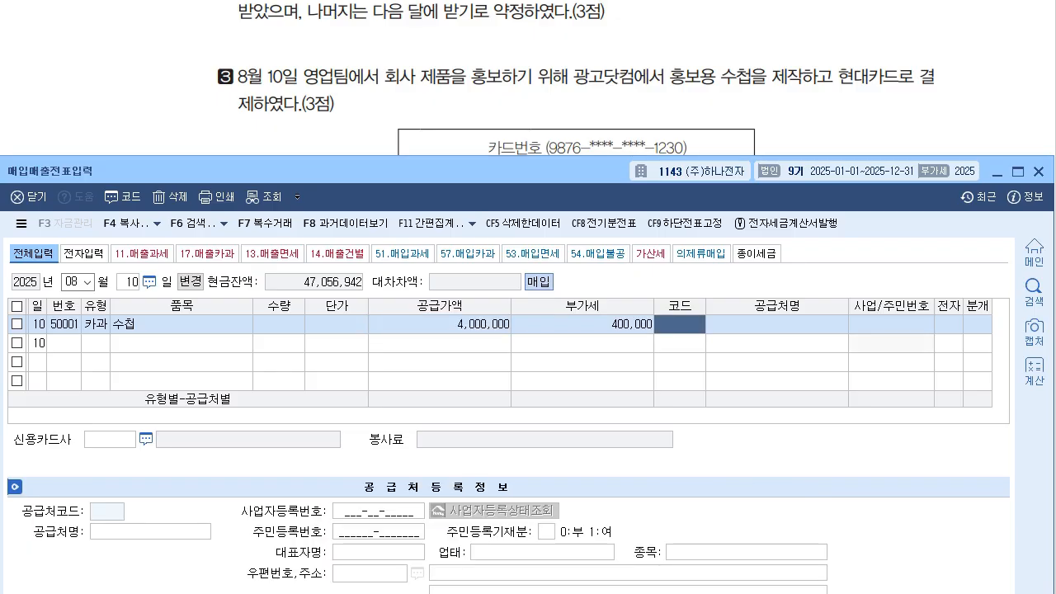
Set the supplier of the 수첩 purchase to 광고닷컴 and its 신용카드사 to 99603 현대카드.
text(광고)
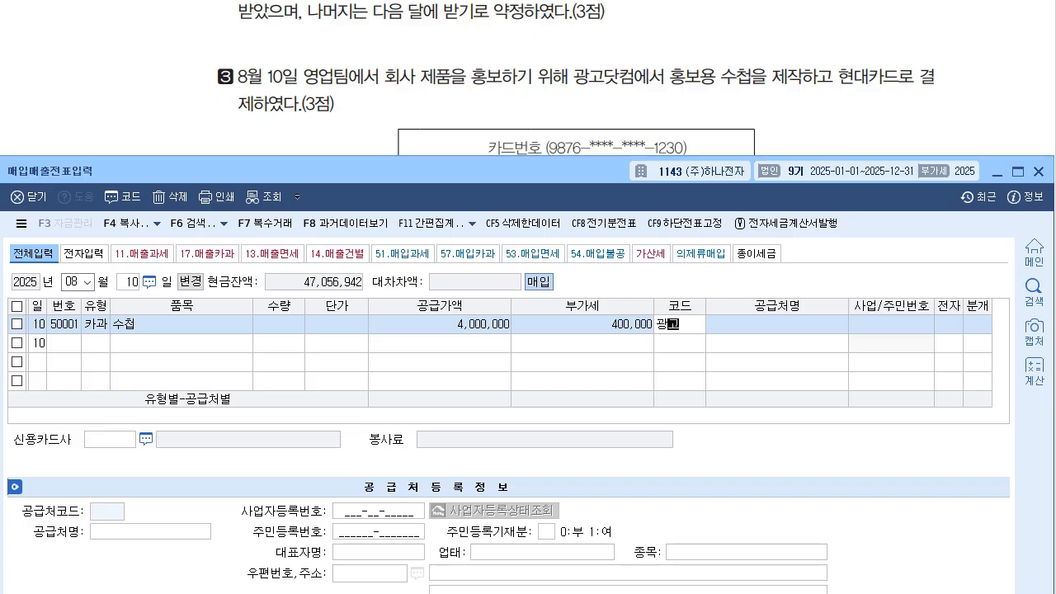
key(Return)
key(Return)
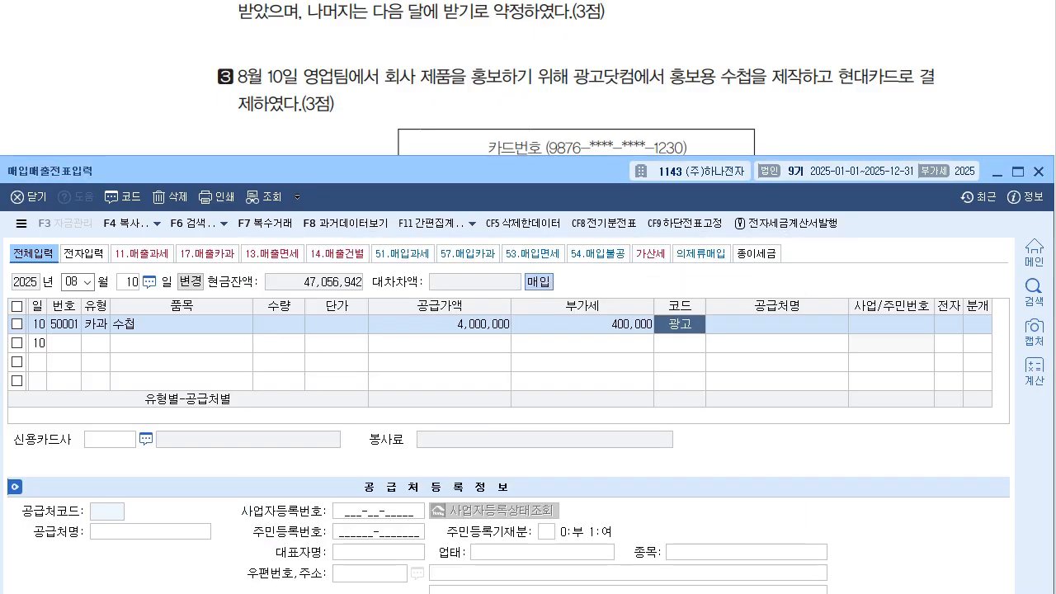
key(Return)
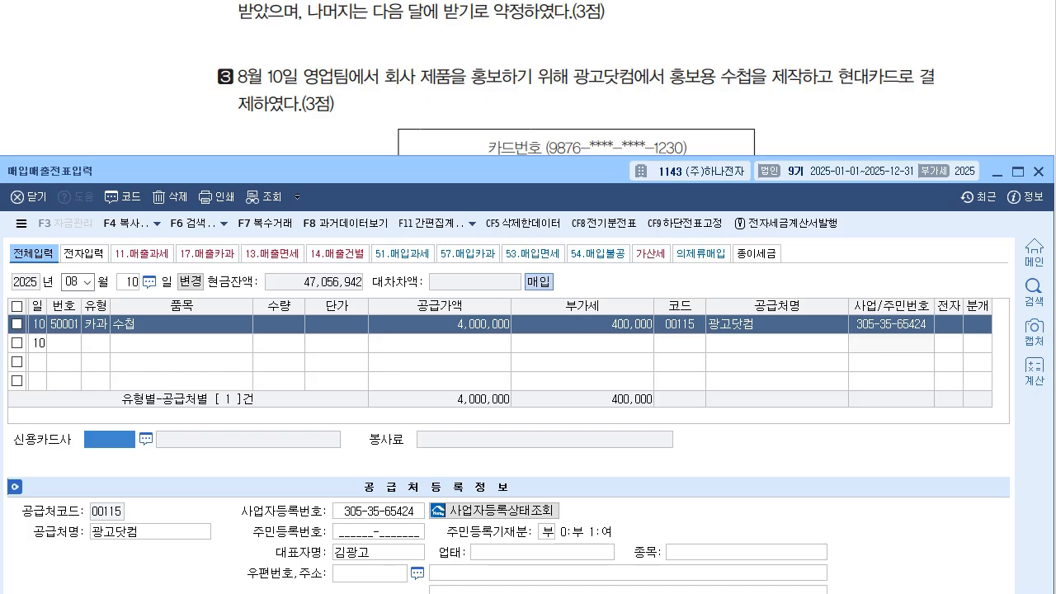
key(F2)
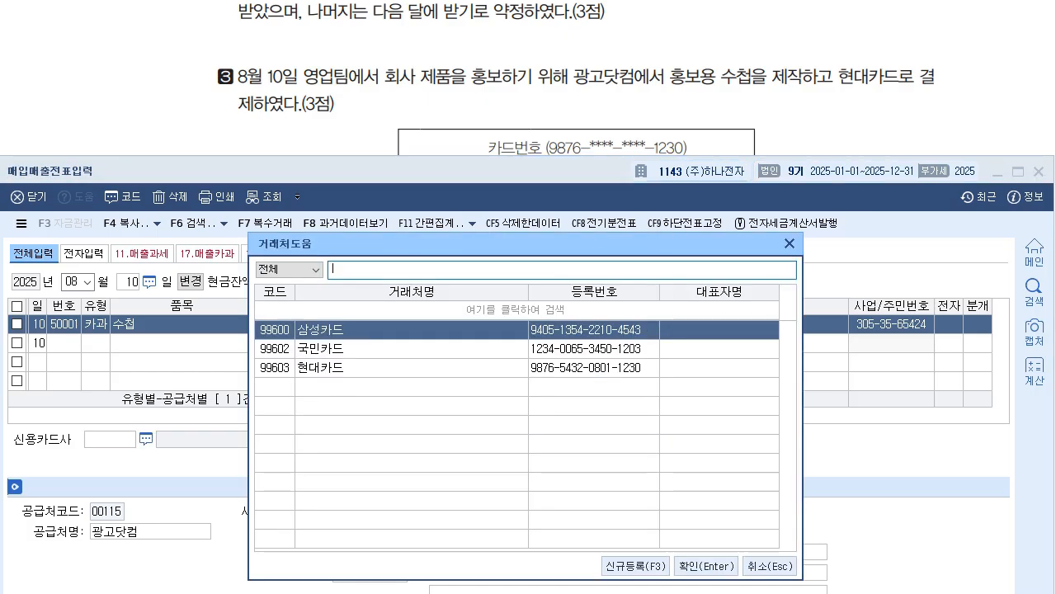
key(Down)
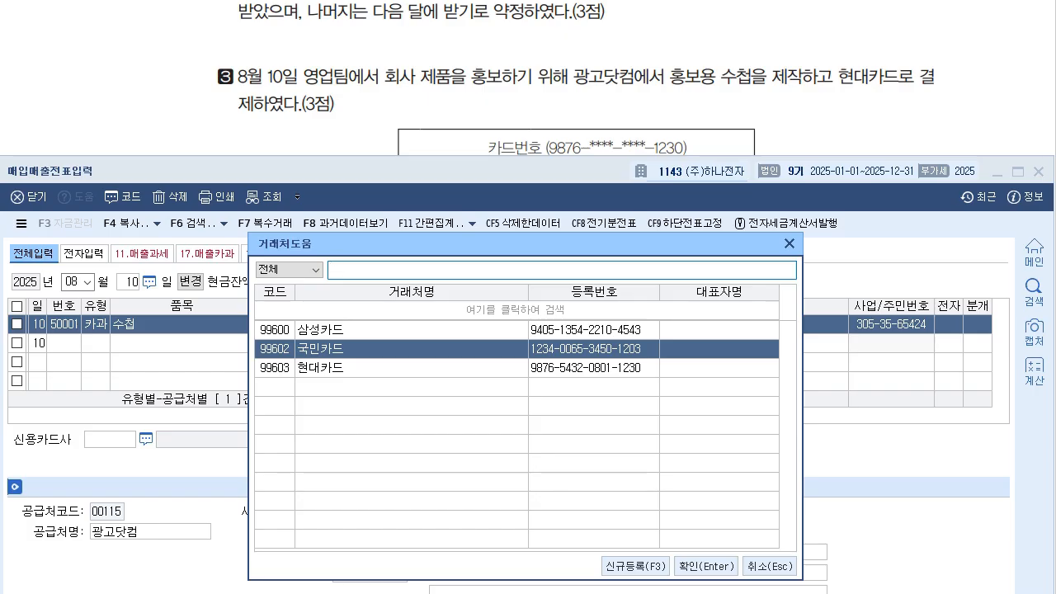
key(Down)
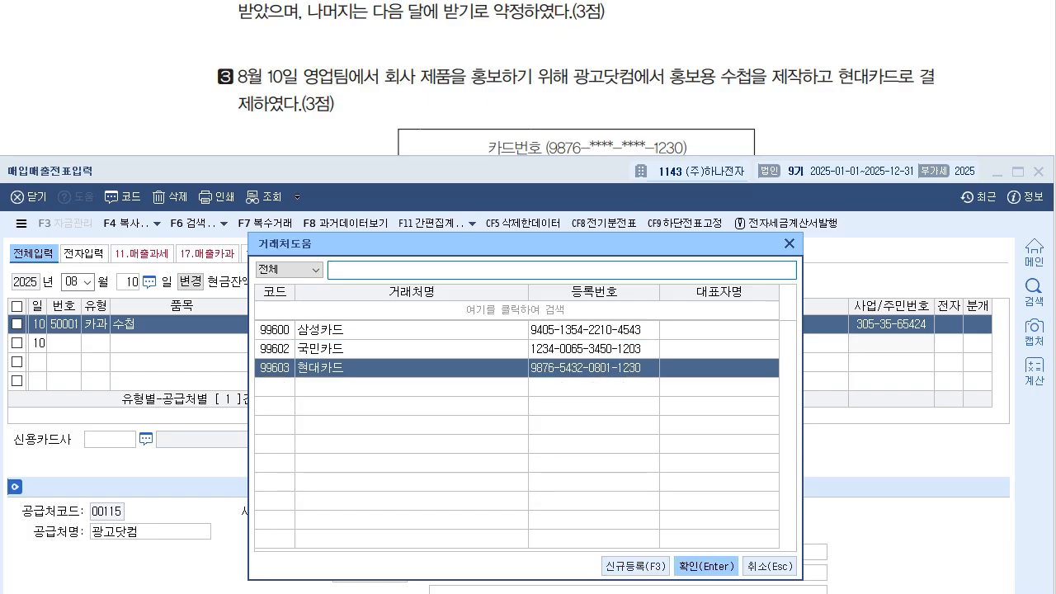
key(Return)
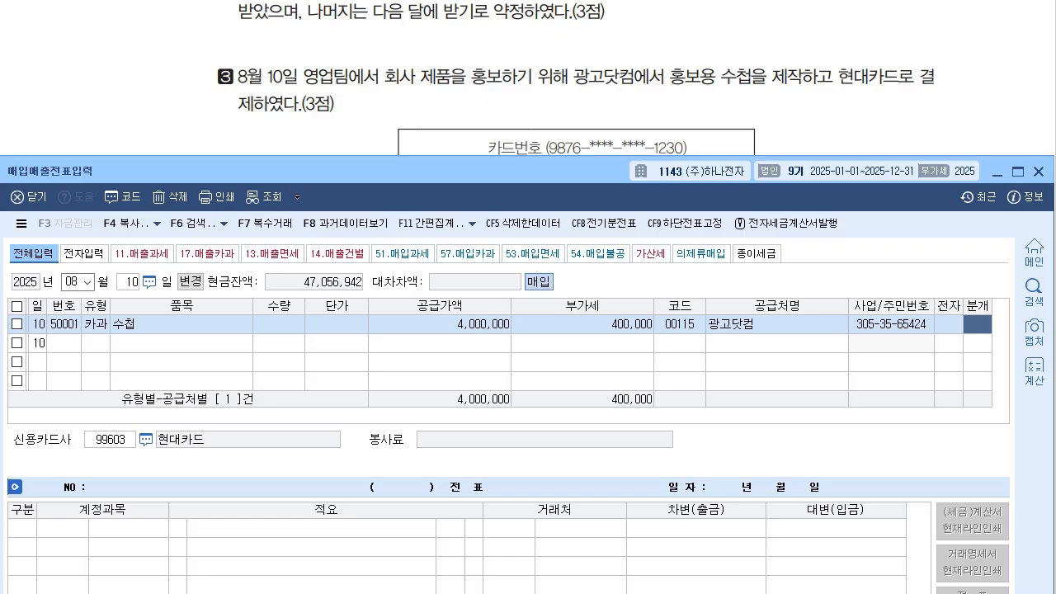
Set the 분개 type to 4 (카드) and replace the 원재료 debit account with 833 광고선전비.
key(4)
key(Return)
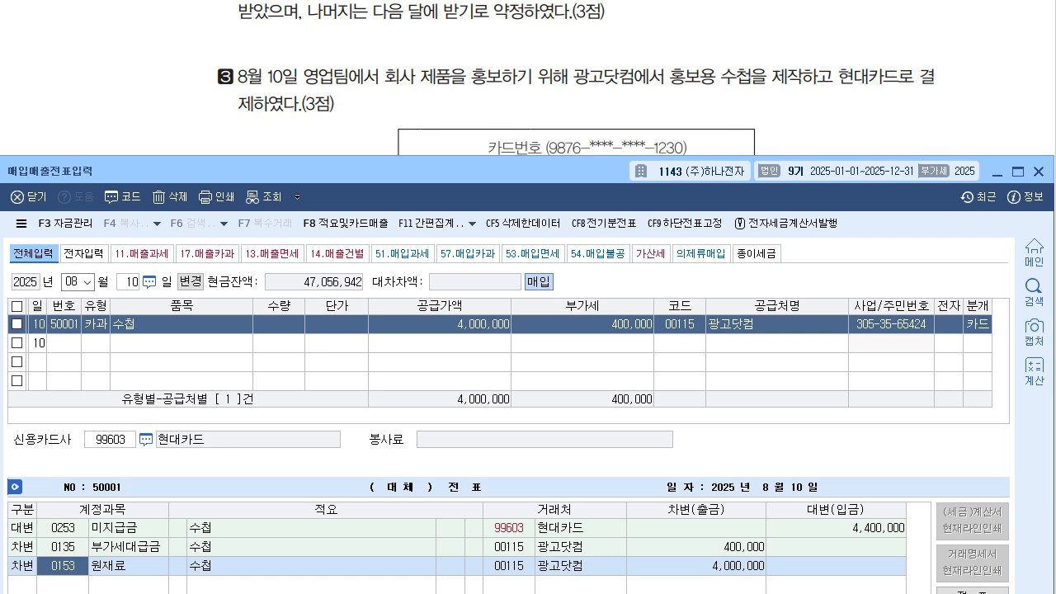
text(833)
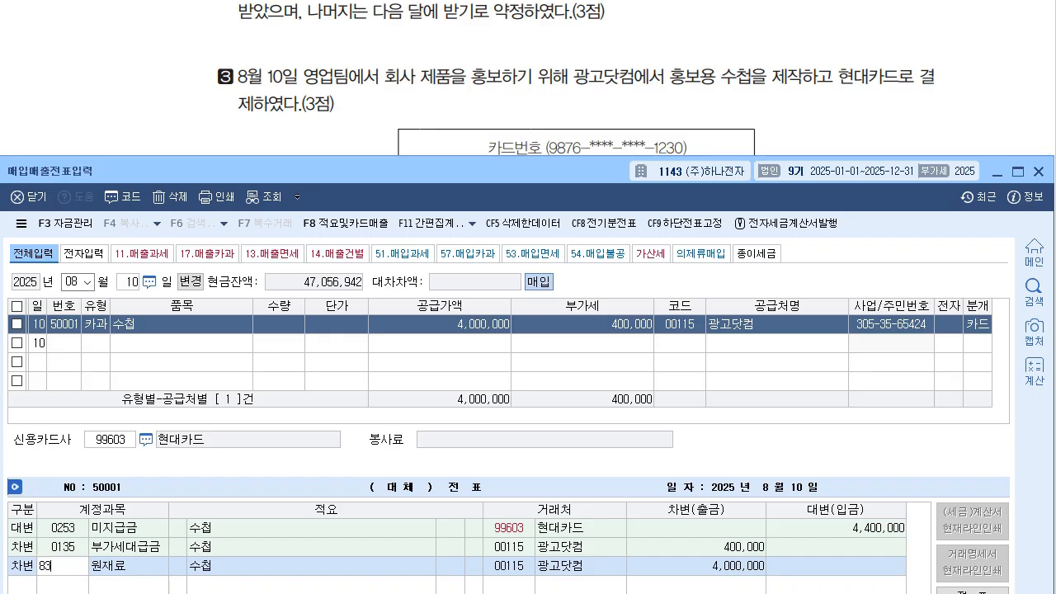
key(Return)
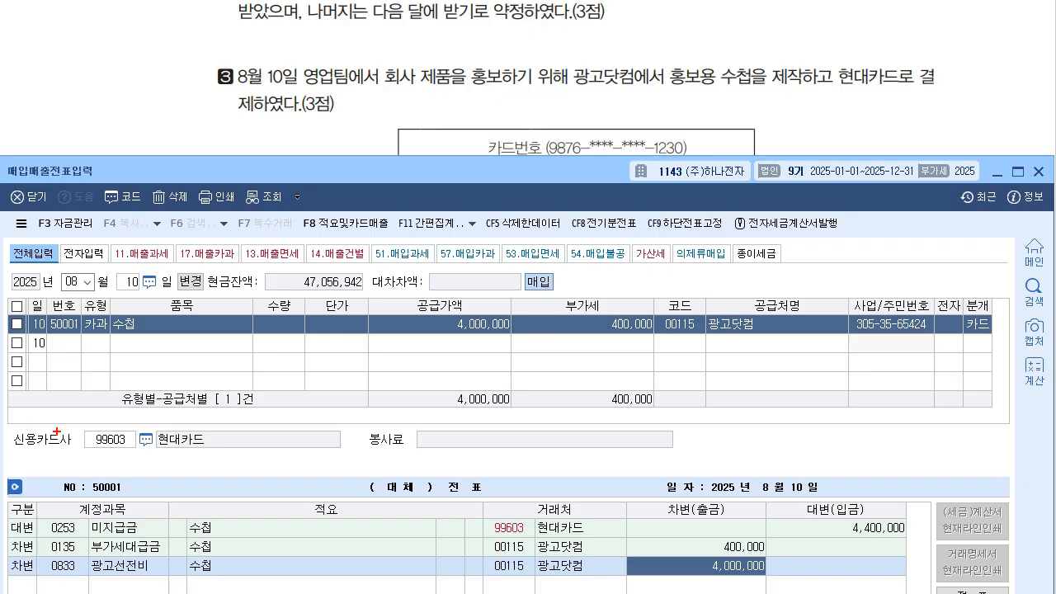
Circle the 현대카드 card company, link it with an arrow to the 미지급금 line's 거래처, and clear the annotations.
mouse_move(183, 472)
mouse_down()
mouse_move(121, 412)
mouse_move(184, 470)
mouse_up()
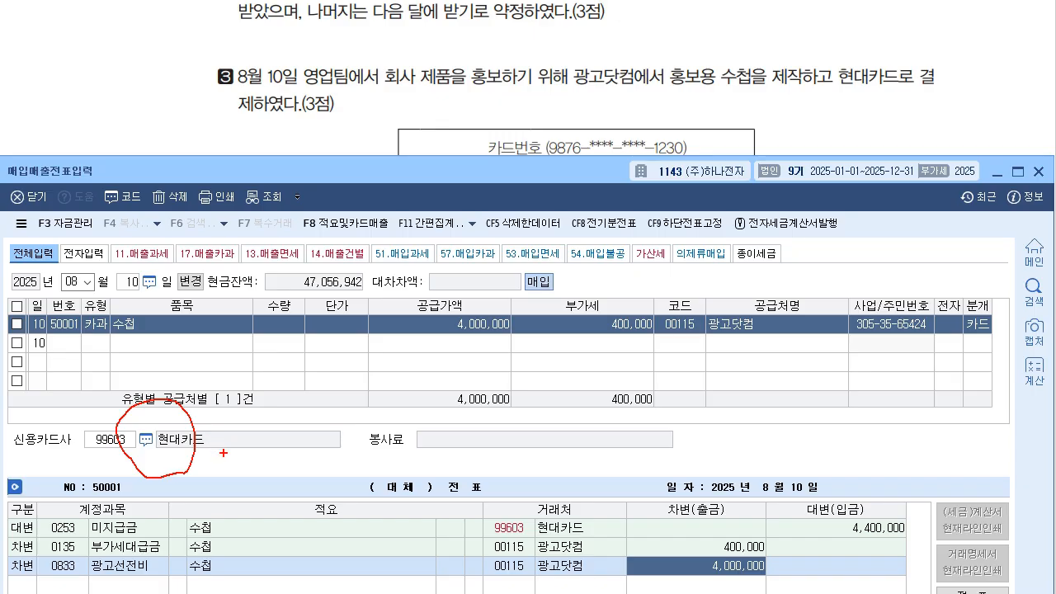
mouse_move(223, 452)
mouse_down()
mouse_move(358, 490)
mouse_move(485, 505)
mouse_move(478, 529)
mouse_move(584, 536)
mouse_move(560, 592)
mouse_up()
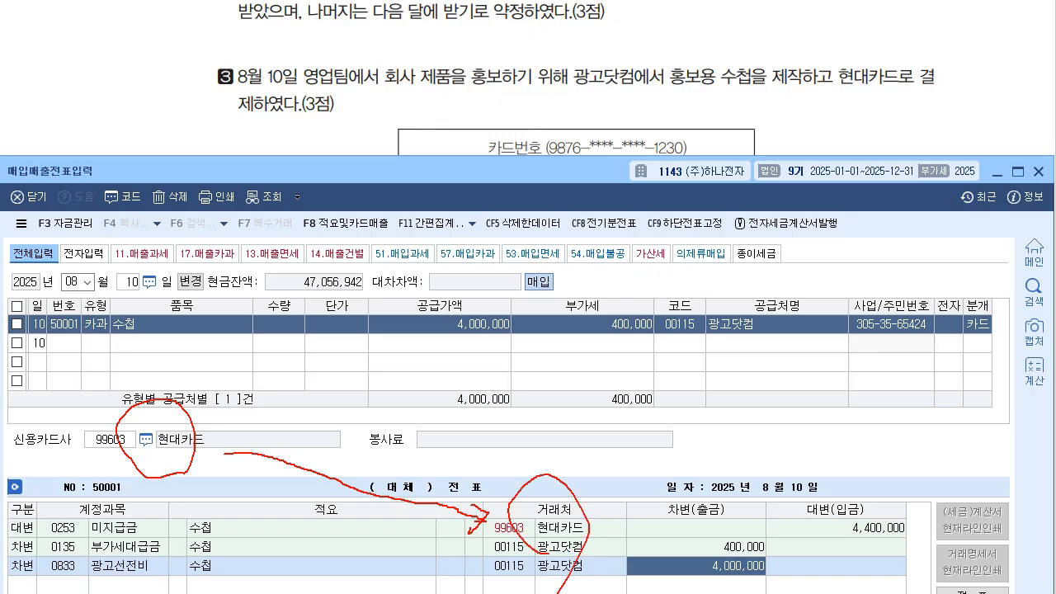
key(Escape)
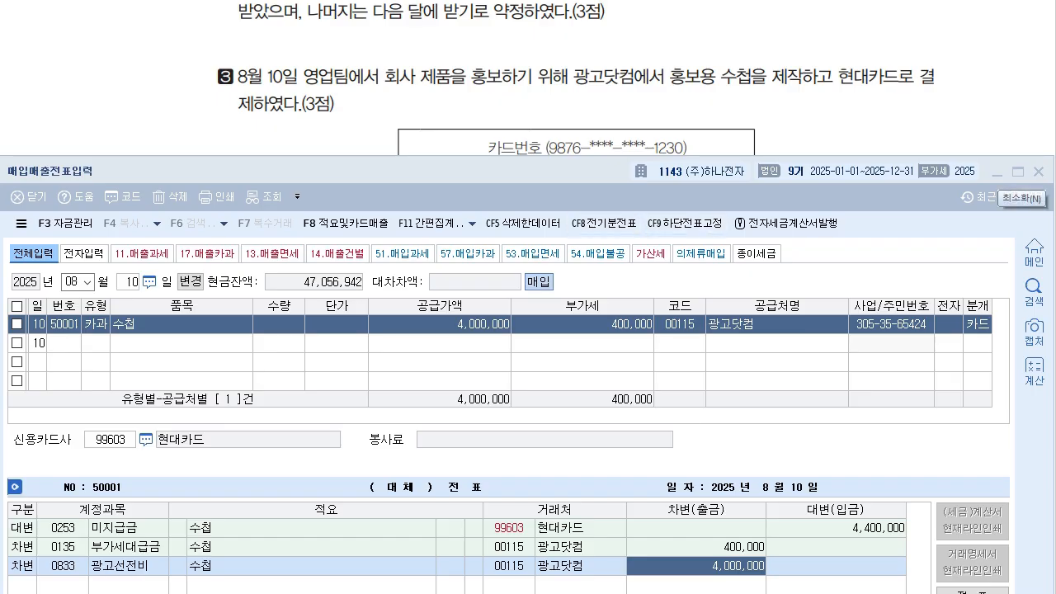
Minimize the voucher window and bring up question 4 with its 전자세금계산서 in the exam document.
click(997, 171)
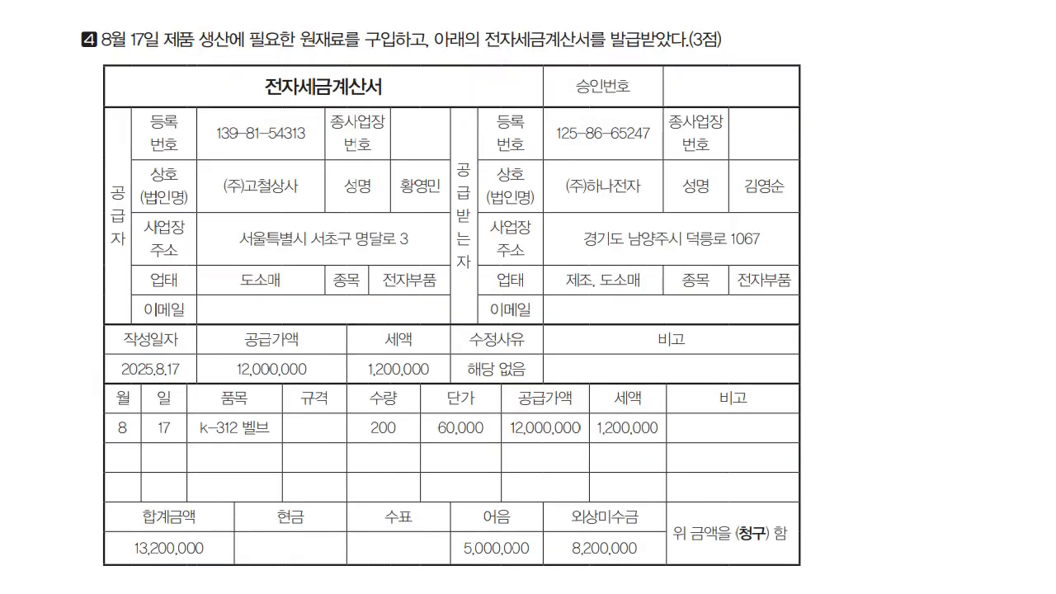
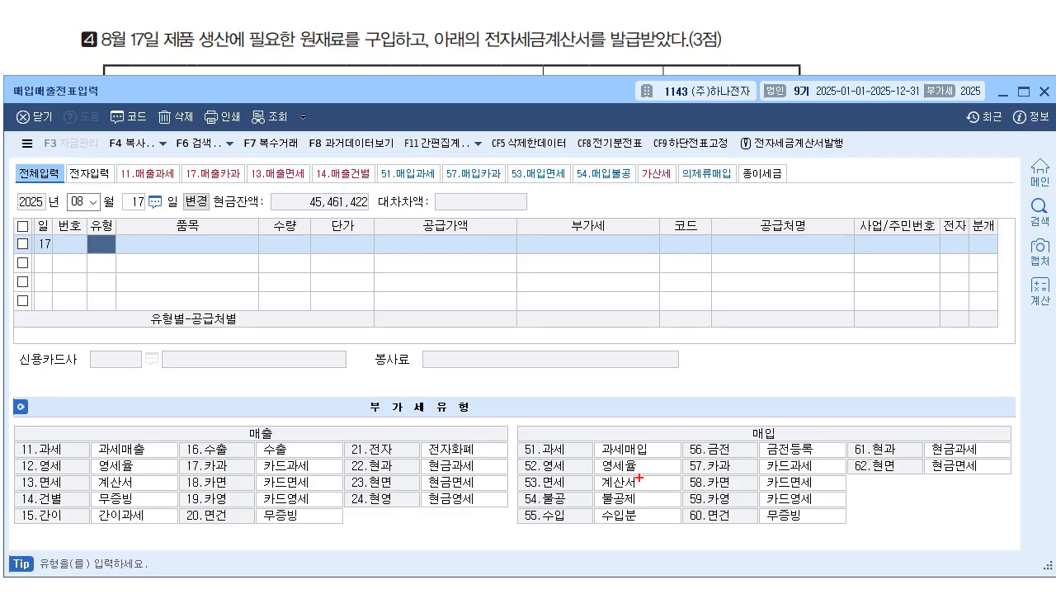
Mark purchase types 51.과세, 54.불공 and 55.수입 with circles and check marks, and clear the annotations.
mouse_move(546, 456)
mouse_down()
mouse_move(520, 437)
mouse_move(558, 464)
mouse_move(588, 432)
mouse_up()
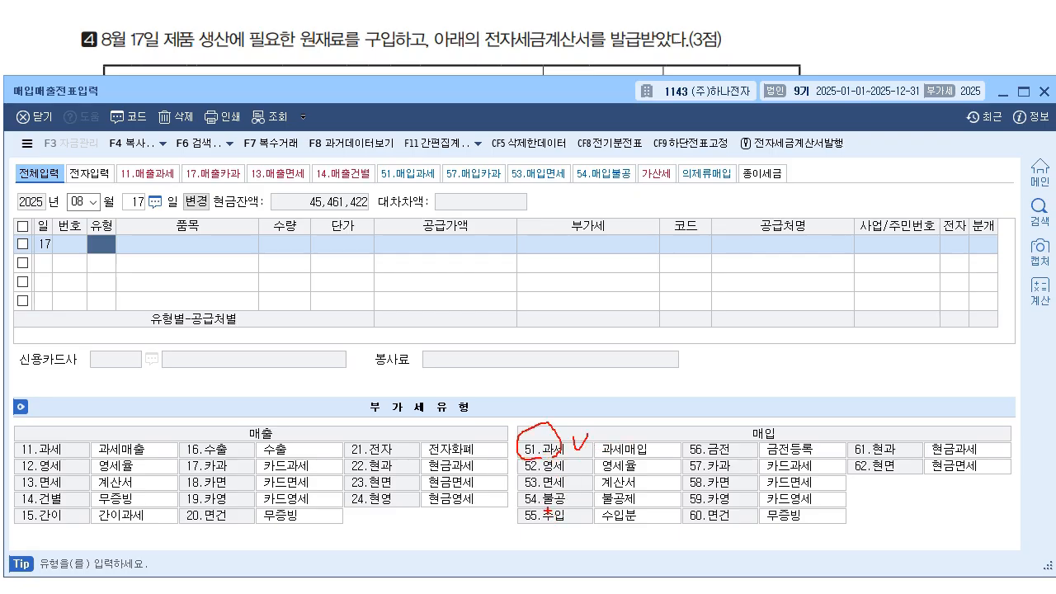
drag(566, 486, 586, 506)
mouse_move(528, 530)
mouse_down()
mouse_move(639, 522)
mouse_move(596, 503)
mouse_move(523, 510)
mouse_move(548, 533)
mouse_up()
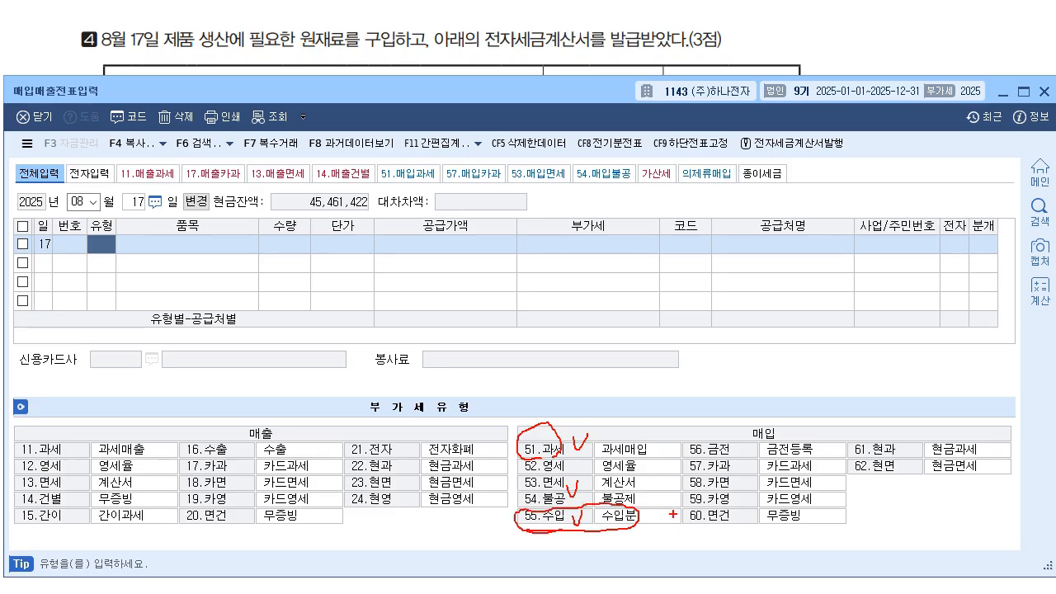
drag(509, 483, 519, 484)
drag(543, 494, 564, 505)
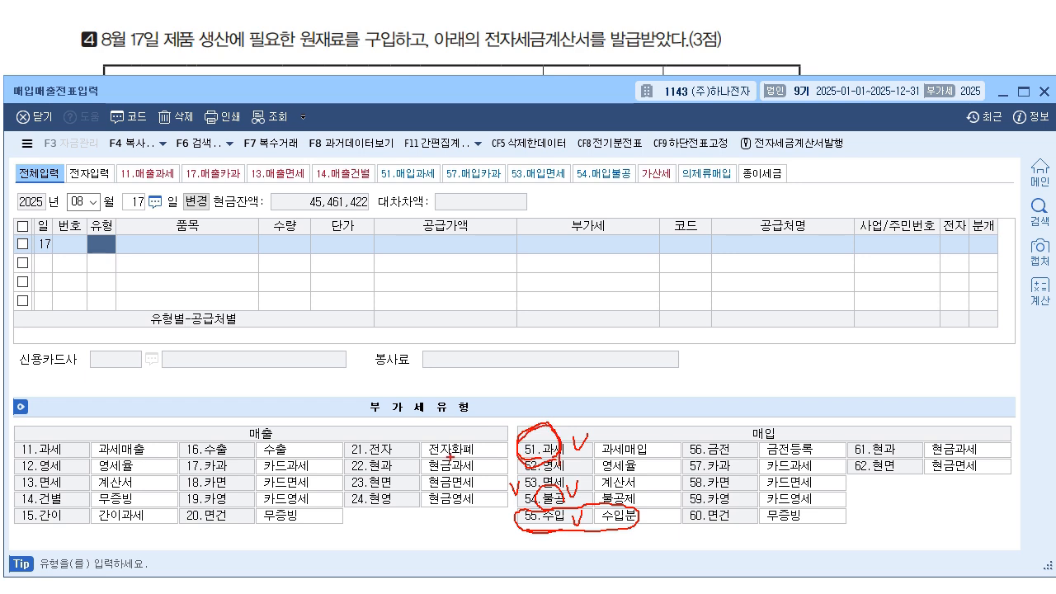
key(Escape)
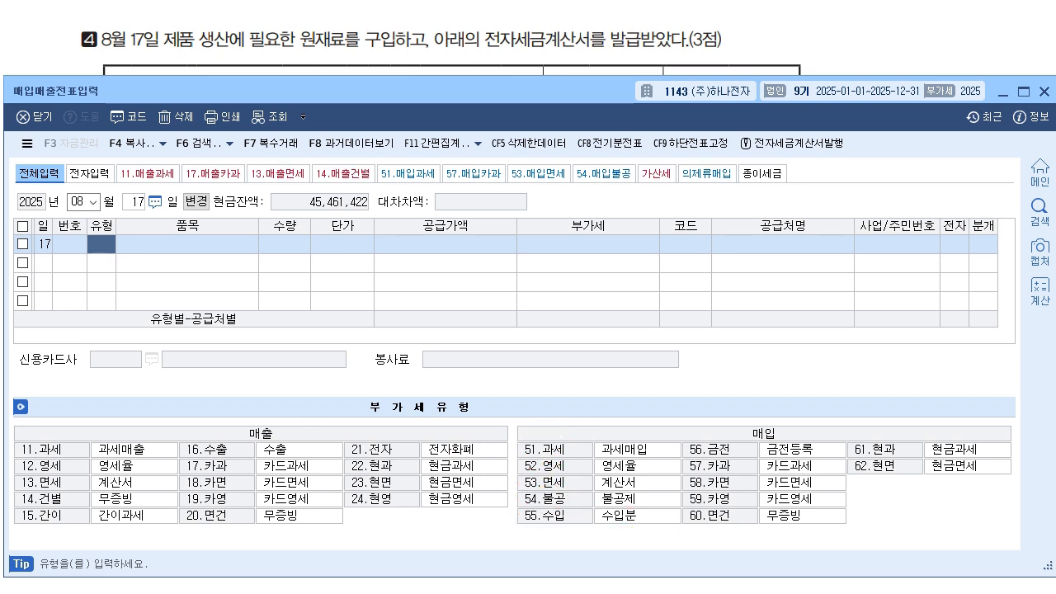
Set the 17 August purchase entry's type to 51.과세 and enter k-312 벨브 as the item.
text(51)
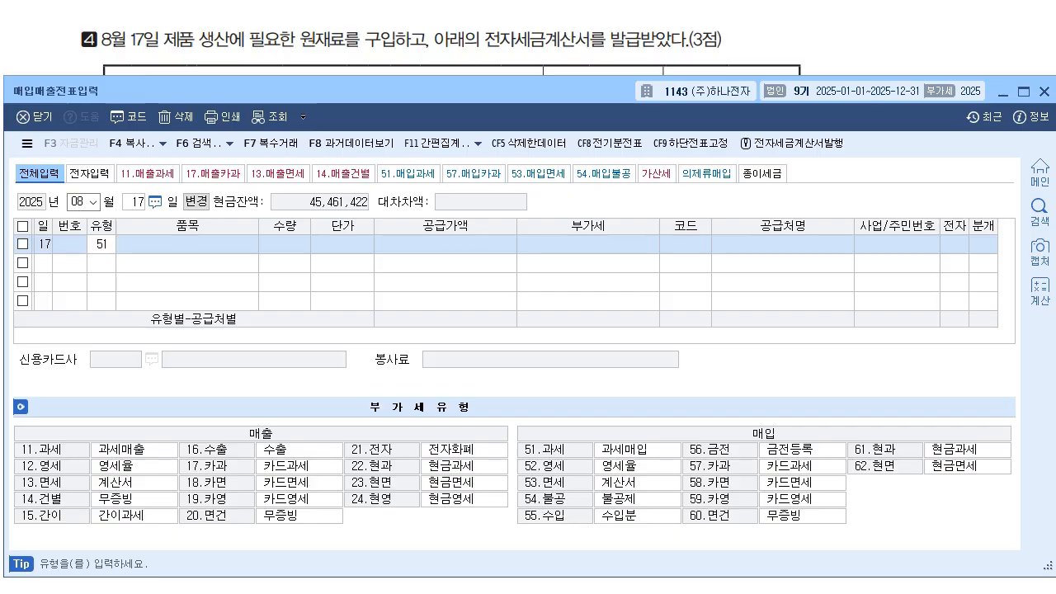
key(Return)
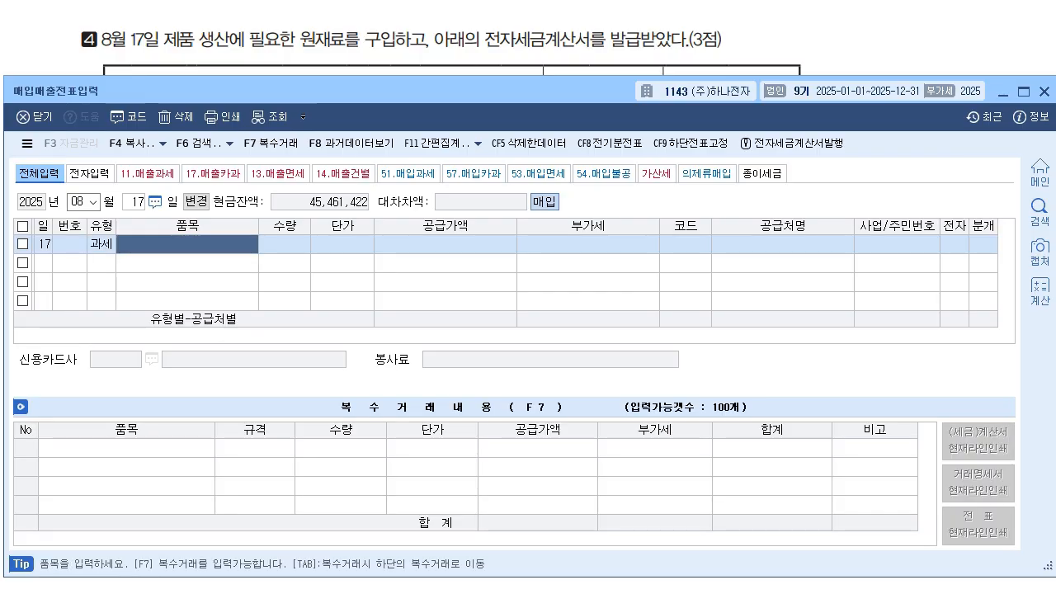
text(kㅓ)
text(312)
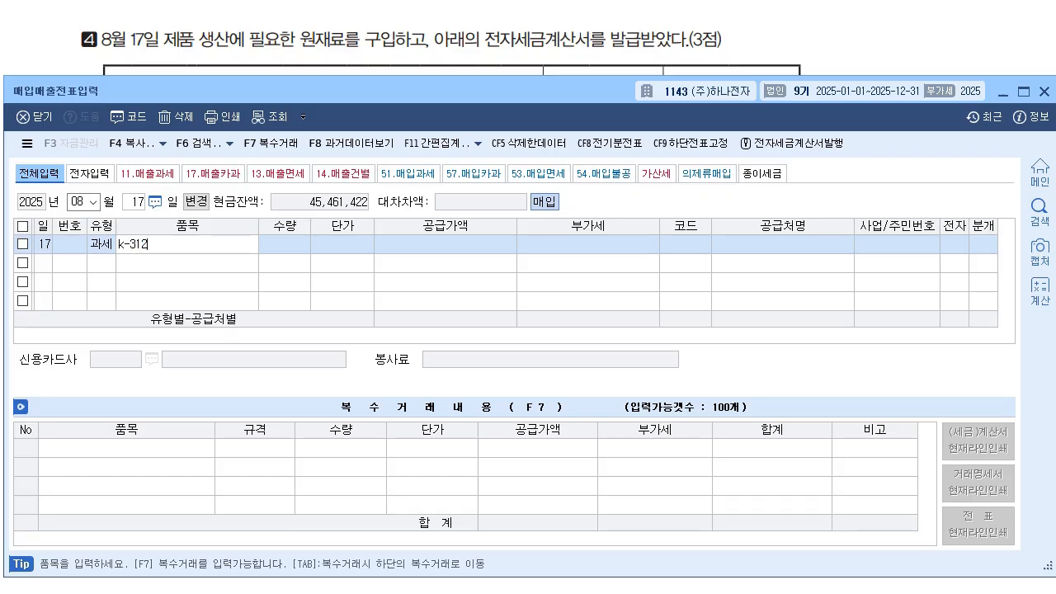
text( qp)
key(BackSpace)
key(BackSpace)
text(벨트)
key(Return)
Enter a quantity of 200 and a unit price of 60,000 for k-312 벨브.
text(200)
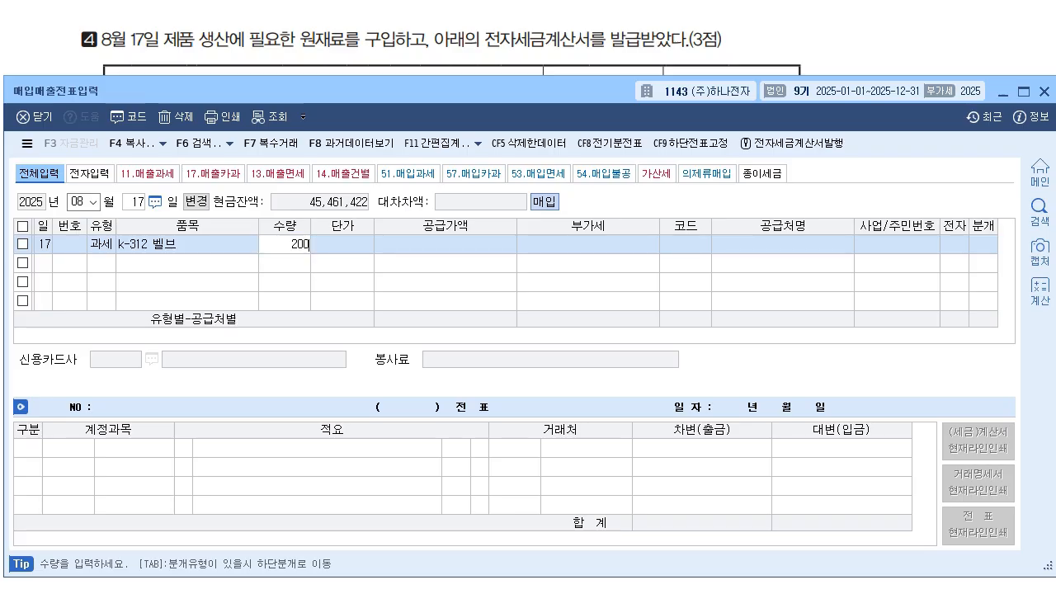
key(Return)
text(60000)
key(Return)
key(Return)
key(Return)
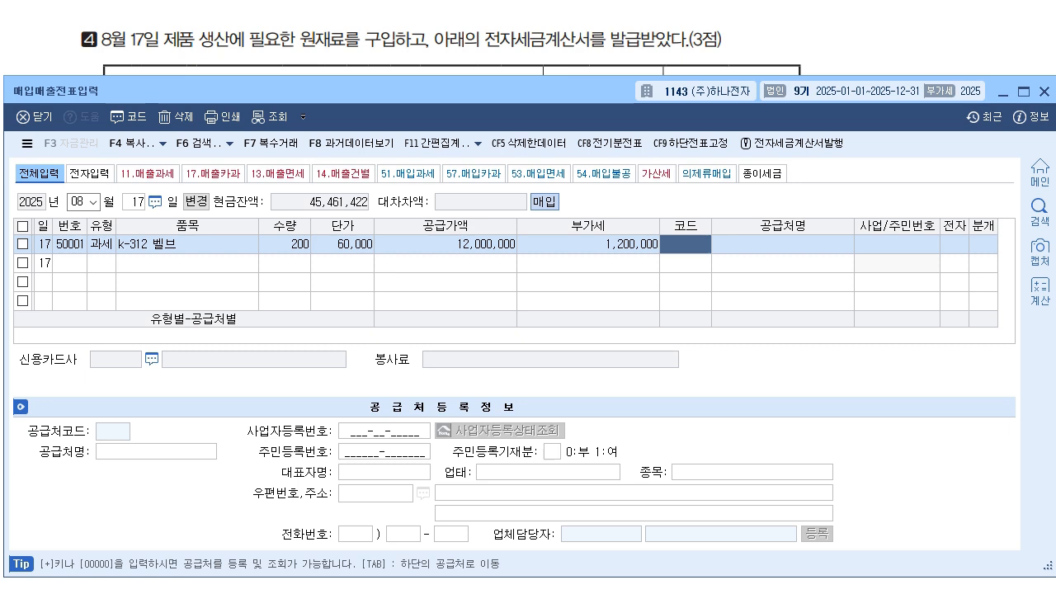
Look up (주)고철상사 as the supplier and mark the tax invoice as electronic (전자: 여).
text(고철)
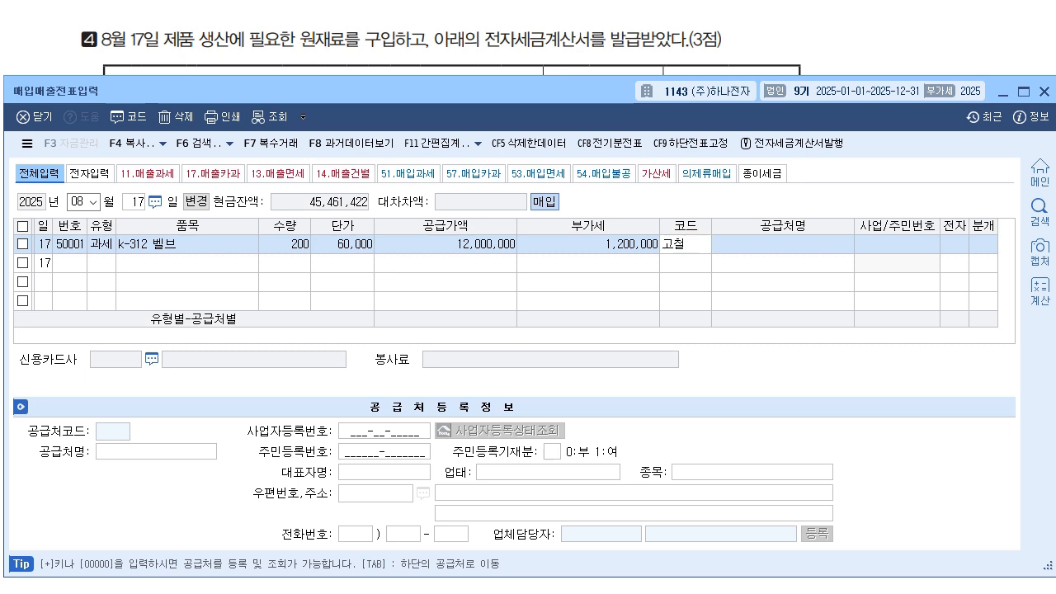
key(Return)
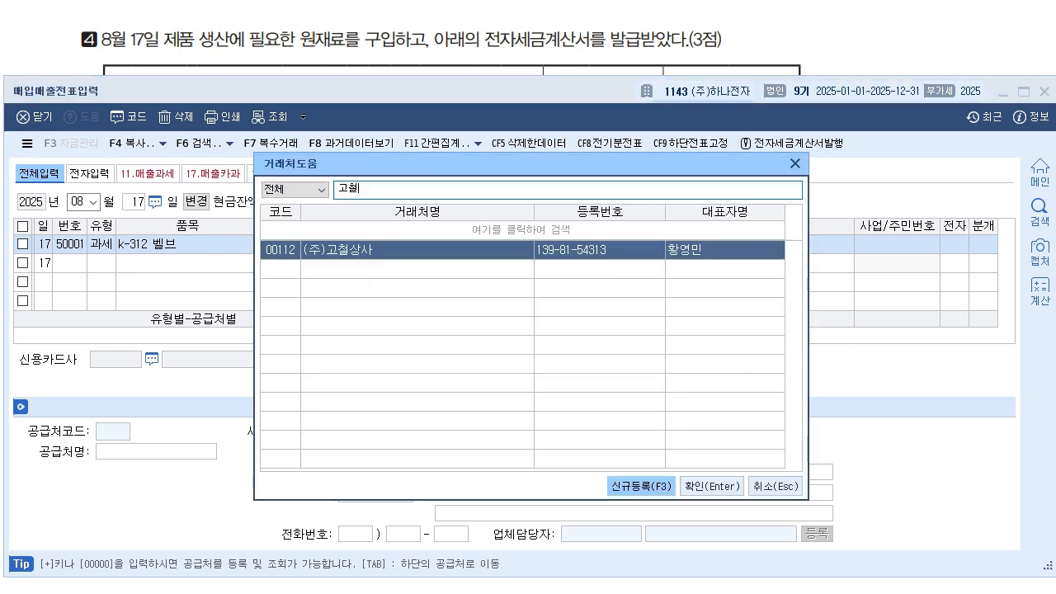
key(Return)
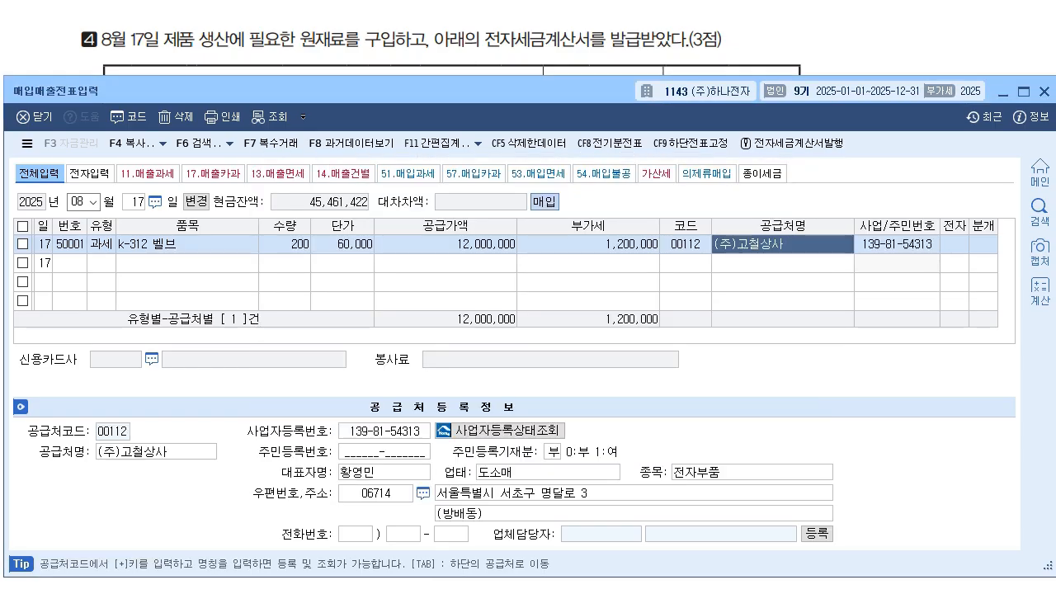
key(Return)
text(1)
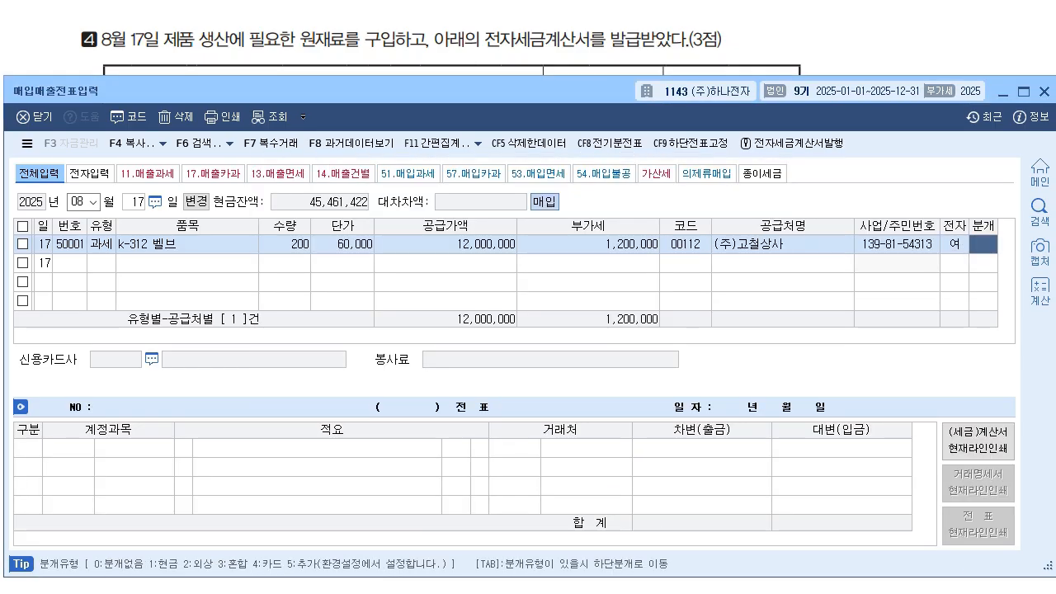
Set the 분개 type to 3 (혼합), credit 5,000,000 to 252 지급어음, and credit the remaining balance to 251 외상매입금.
text(3)
key(Return)
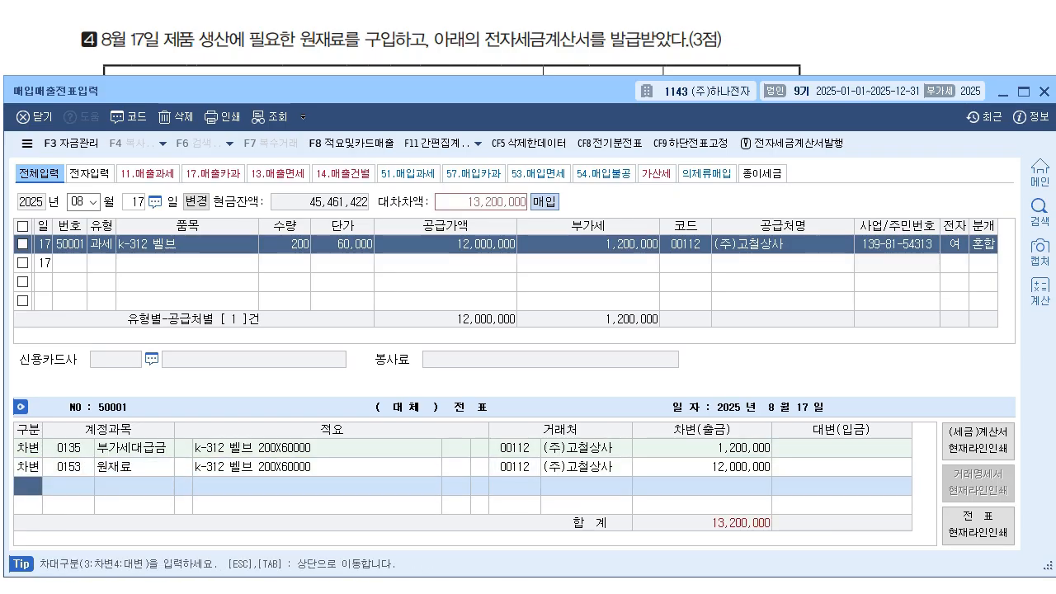
text(4)
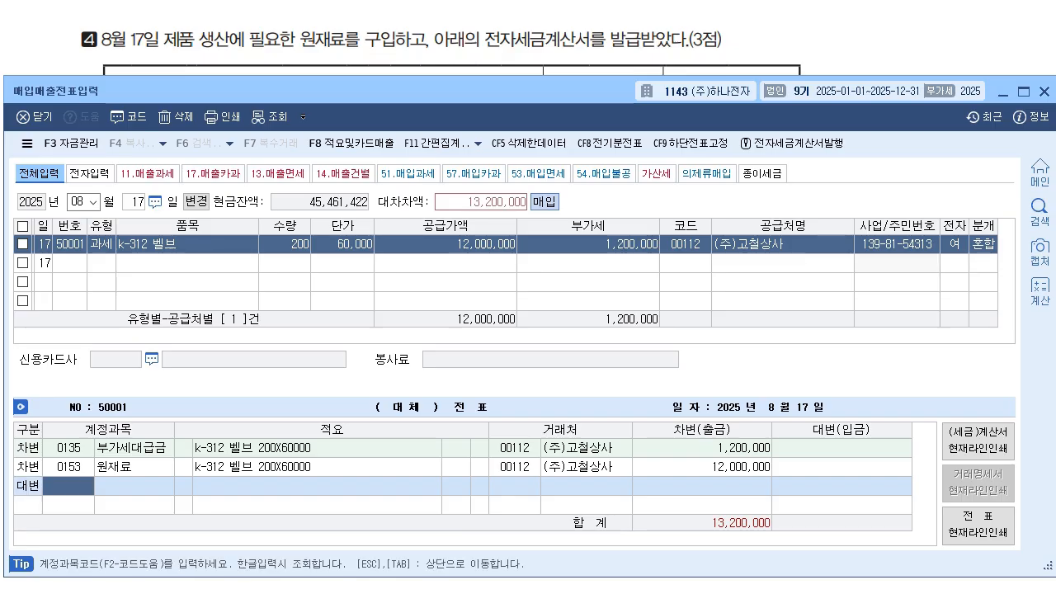
text(252)
key(Return)
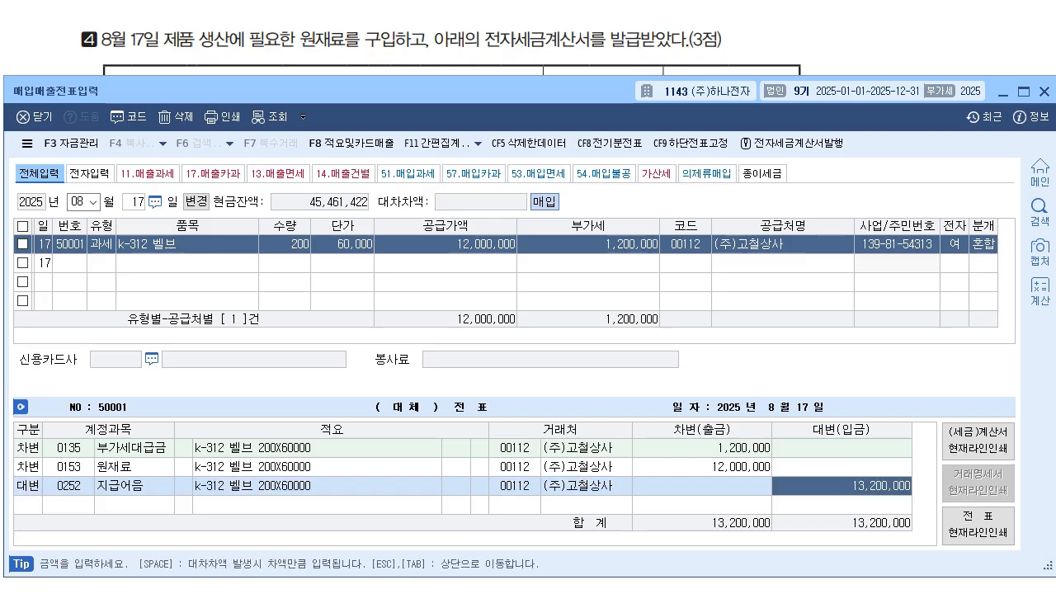
text(5000000)
key(Return)
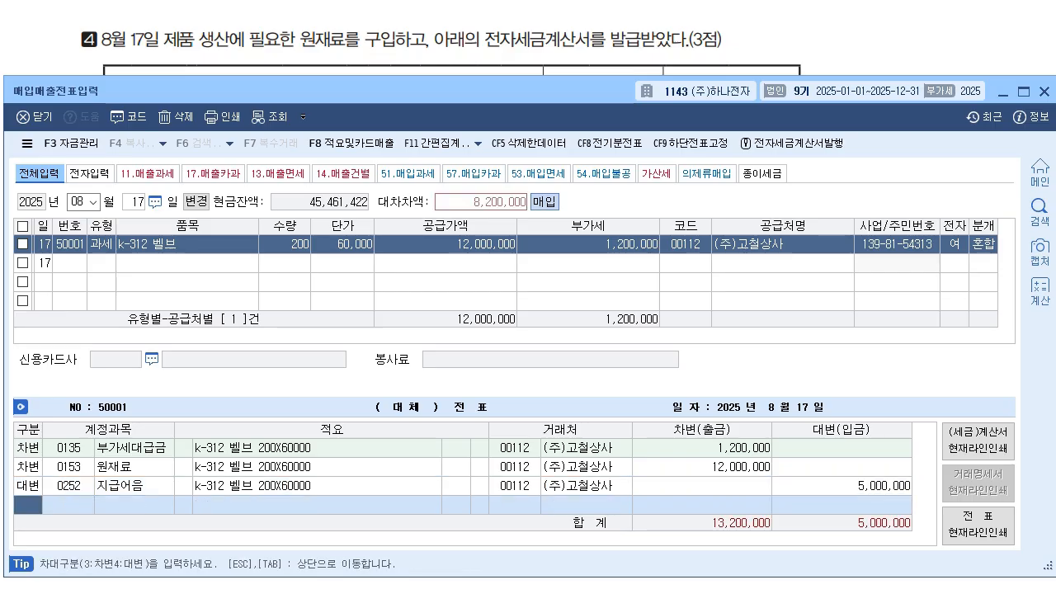
text(4251)
key(Return)
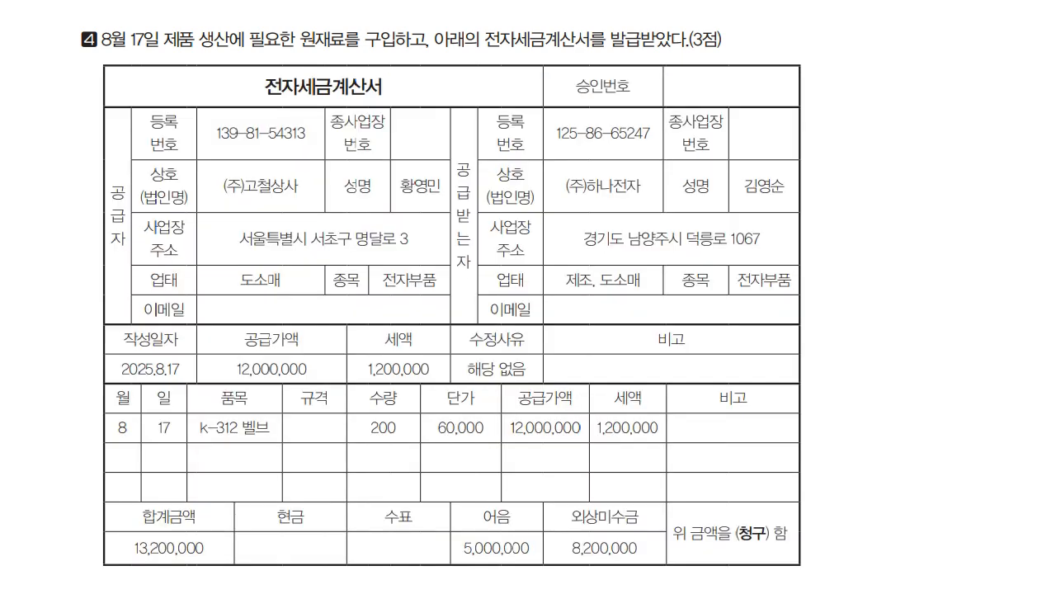
Bring up question 5 in the exam document, underline 현금영수증(지출증빙용), and clear the underline.
scroll(452, 297, down, 6)
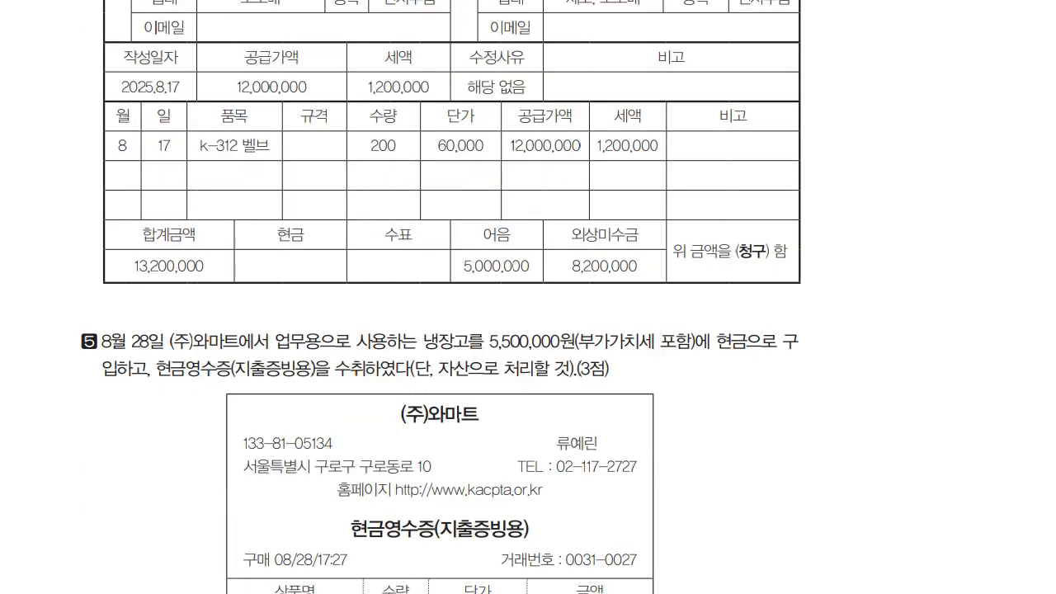
scroll(452, 297, down, 1)
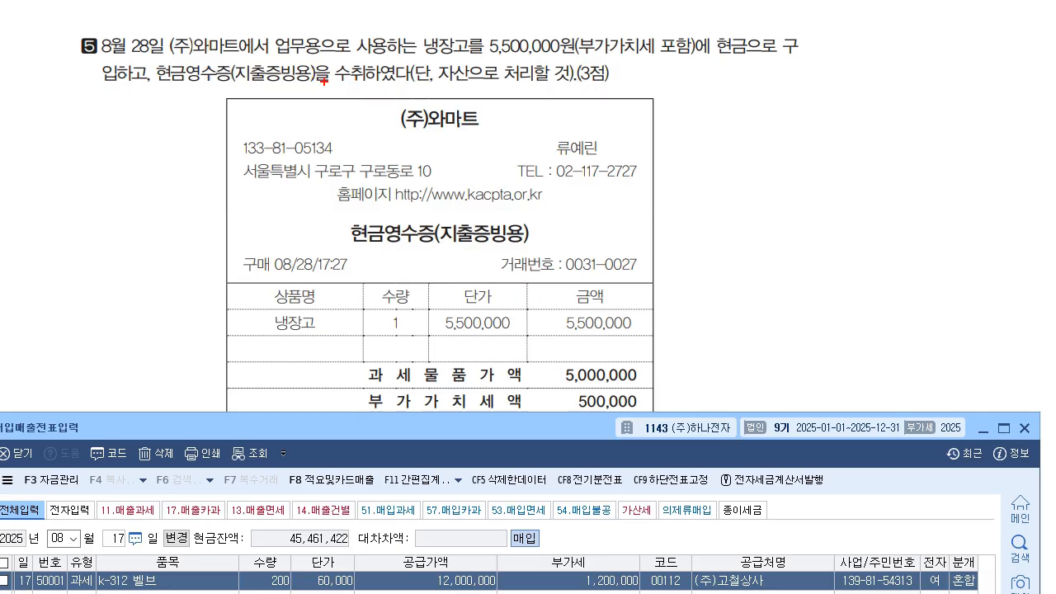
drag(175, 85, 319, 82)
key(Escape)
Set the voucher day to 28 August and place the voucher window just below question 5's text.
drag(251, 428, 277, 135)
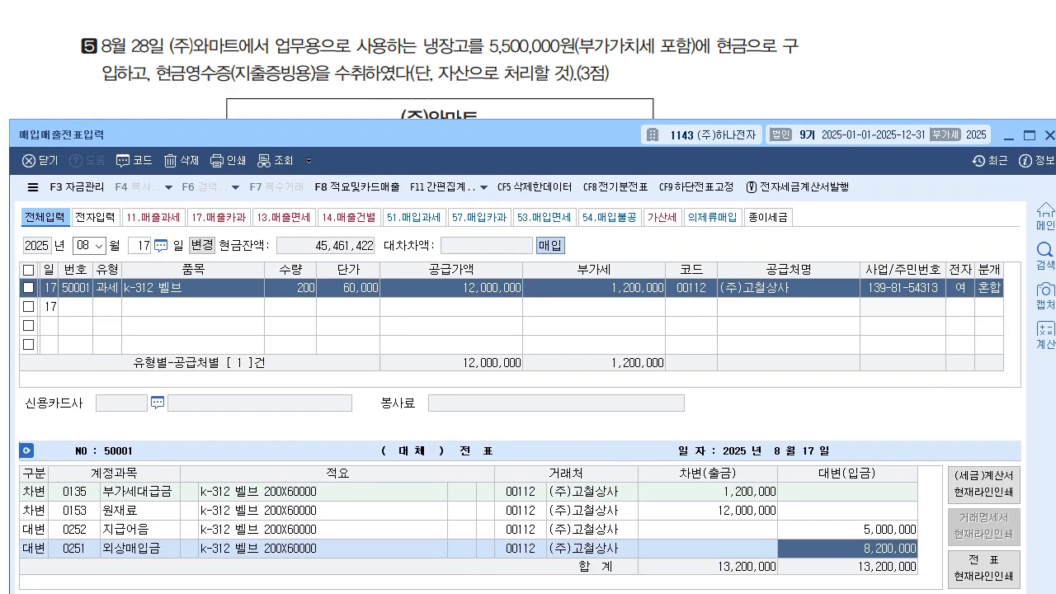
click(143, 246)
text(28)
key(Return)
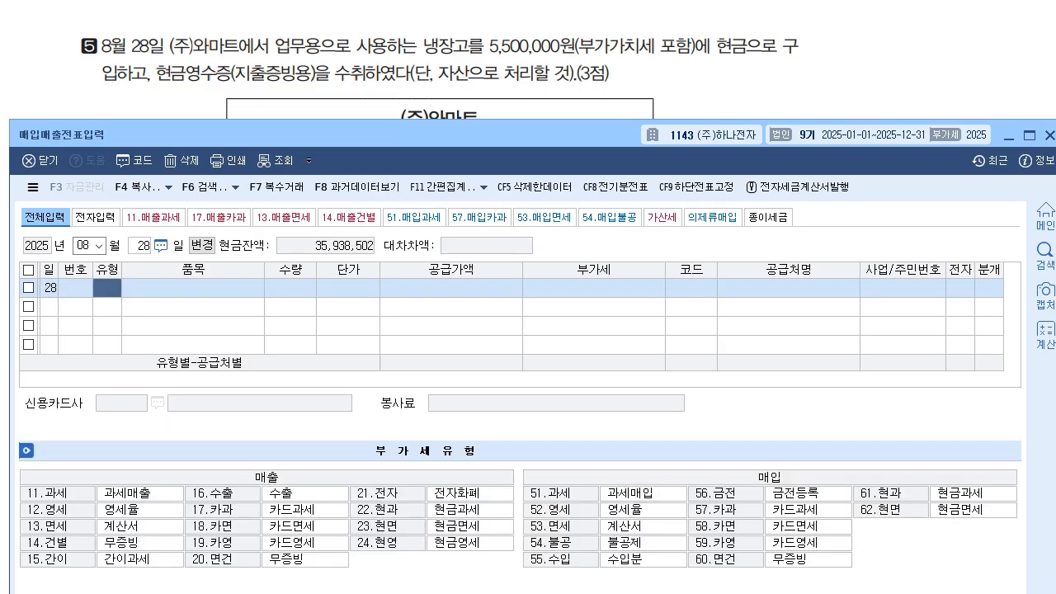
drag(241, 134, 229, 104)
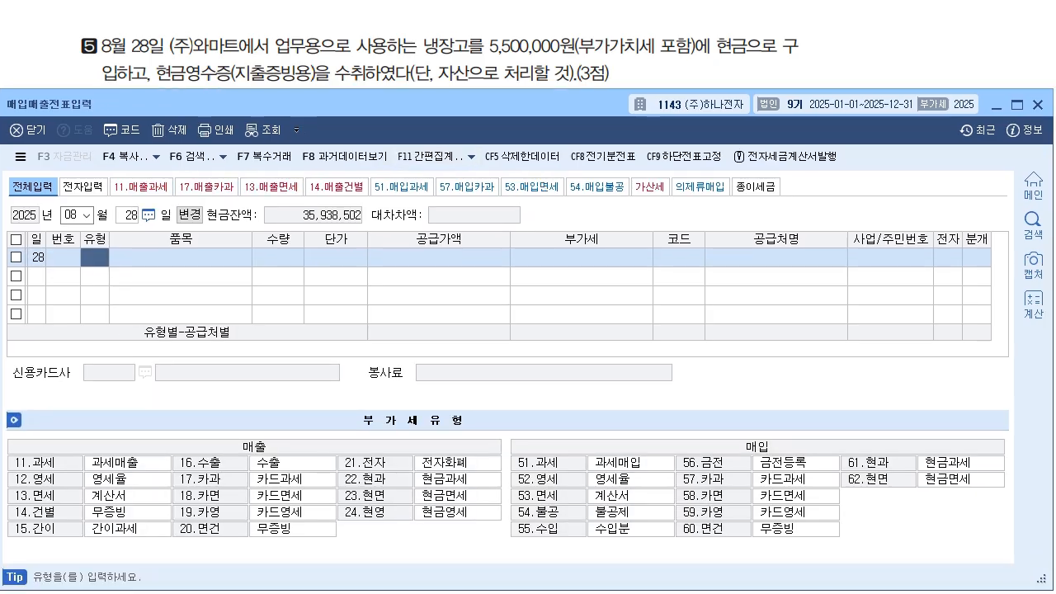
drag(536, 104, 521, 220)
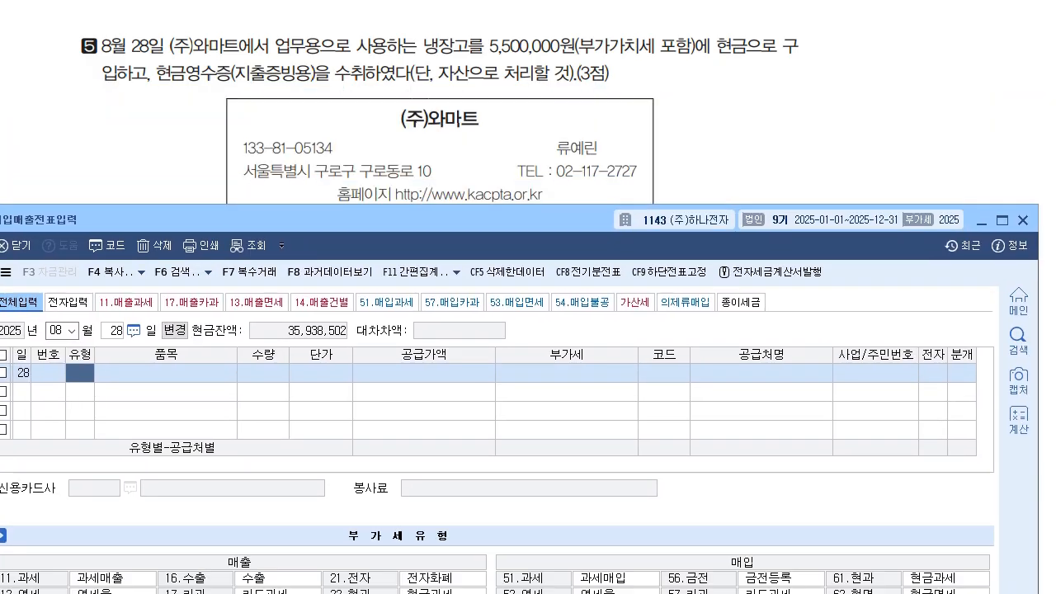
Underline 현금영수증(지출증빙용) in question 5 and handwrite the purchase type 현과 beneath it.
drag(158, 85, 299, 94)
drag(224, 94, 224, 131)
drag(233, 113, 239, 137)
drag(243, 130, 256, 117)
drag(265, 119, 274, 129)
mouse_move(280, 112)
mouse_down()
mouse_move(287, 130)
mouse_move(270, 126)
mouse_move(304, 122)
mouse_up()
drag(304, 109, 307, 125)
drag(308, 118, 319, 114)
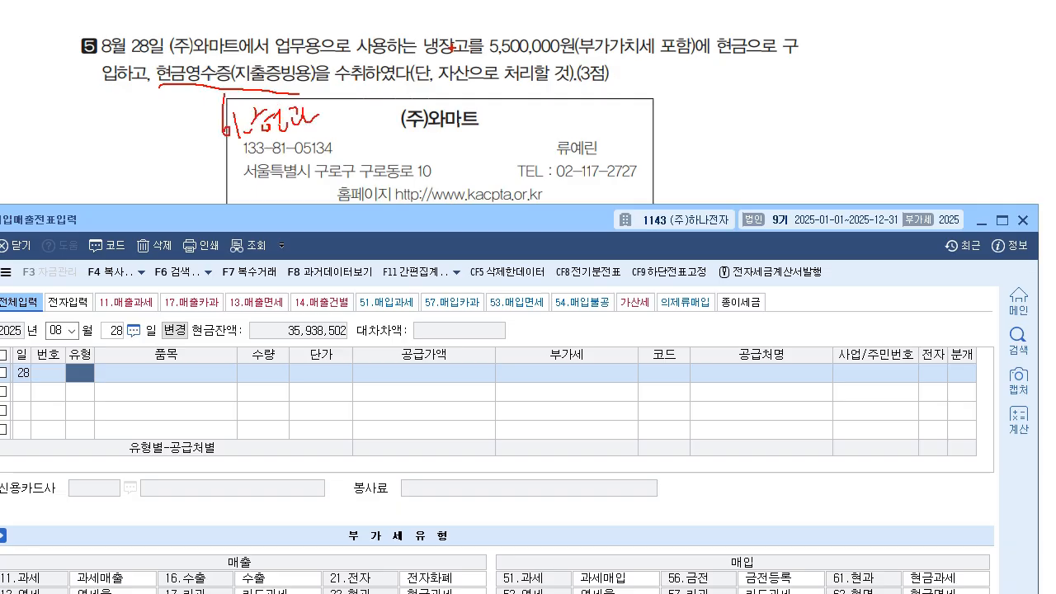
Handwrite 비품 above the refrigerator text and underline 5,500,000원(부가가치세 포함).
drag(467, 18, 487, 51)
drag(492, 9, 494, 16)
drag(498, 9, 498, 17)
drag(492, 18, 501, 16)
drag(496, 18, 503, 45)
mouse_move(502, 38)
mouse_down()
mouse_move(503, 49)
mouse_move(652, 71)
mouse_up()
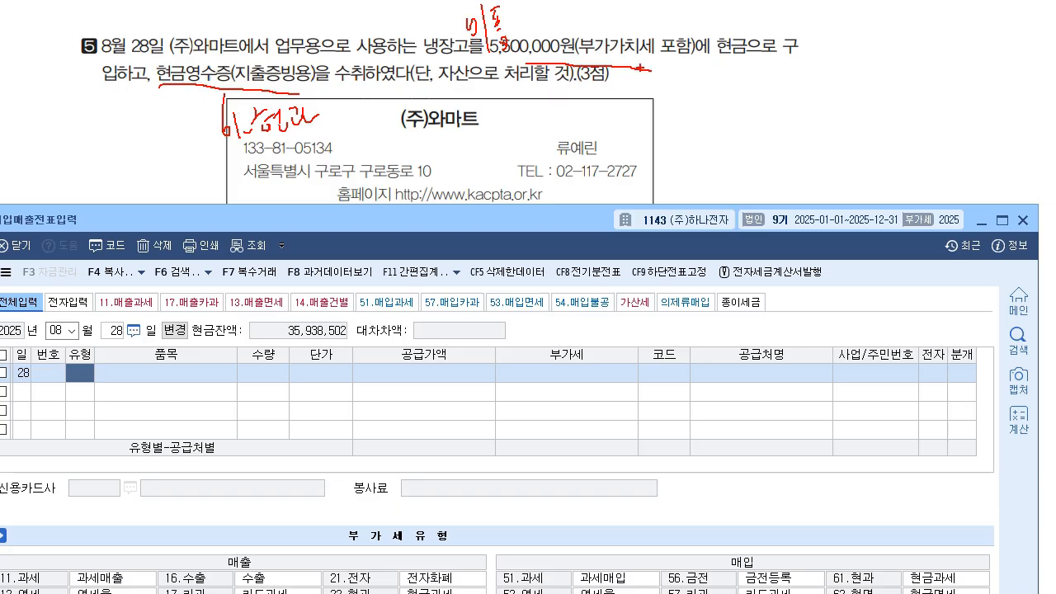
Handwrite the types 건별, 카과 and 현과 beside the receipt, bracket them together, and clear all annotations.
mouse_move(737, 84)
mouse_down()
mouse_move(749, 85)
mouse_move(745, 105)
mouse_move(786, 100)
mouse_up()
mouse_move(741, 137)
mouse_down()
mouse_move(755, 152)
mouse_move(779, 124)
mouse_move(794, 145)
mouse_up()
mouse_move(759, 181)
mouse_down()
mouse_move(771, 204)
mouse_move(815, 187)
mouse_up()
drag(794, 93, 836, 231)
drag(723, 92, 738, 224)
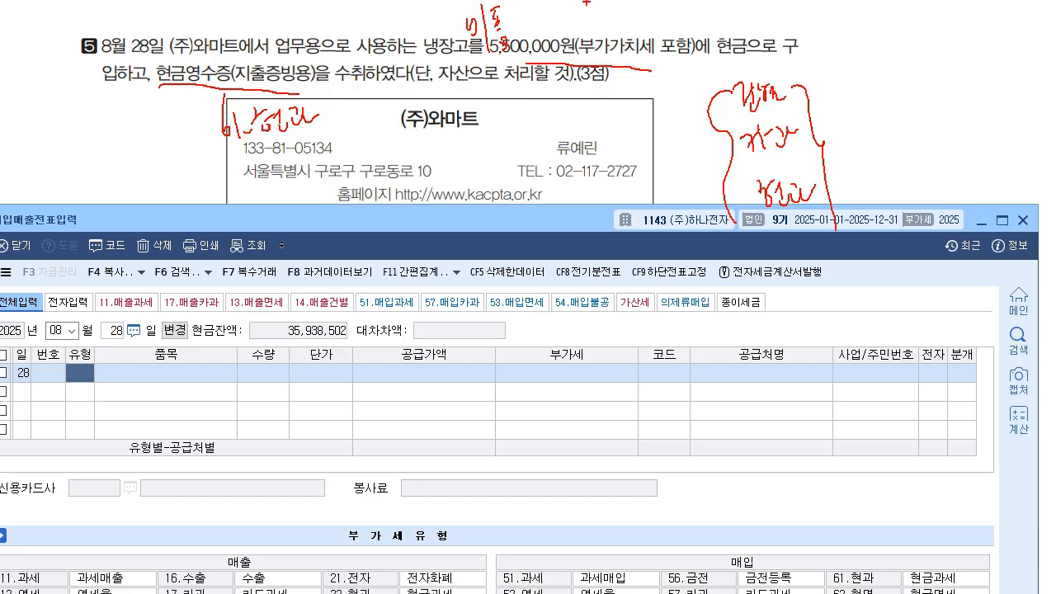
key(Escape)
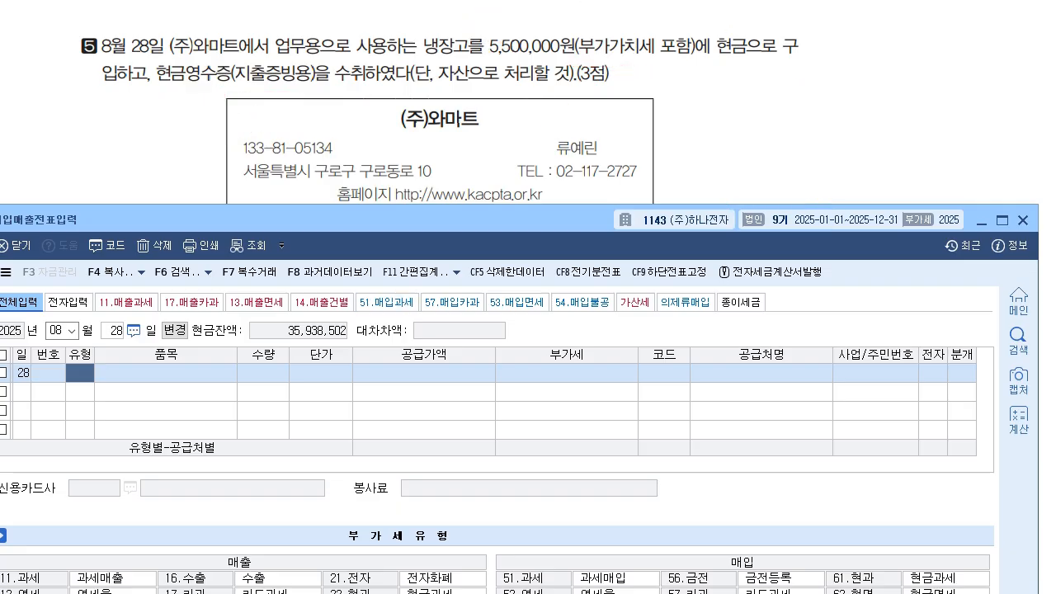
Set the 28 August entry's type to 61.현과 and enter 냉장고 as the item, leaving quantity and unit price blank.
text(61)
key(Return)
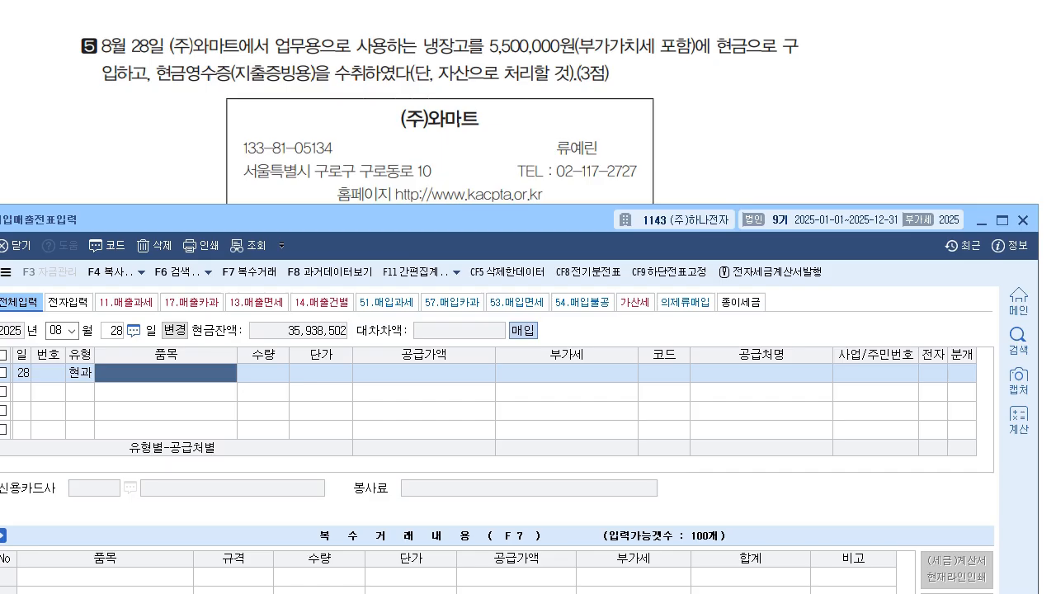
text(냉장고)
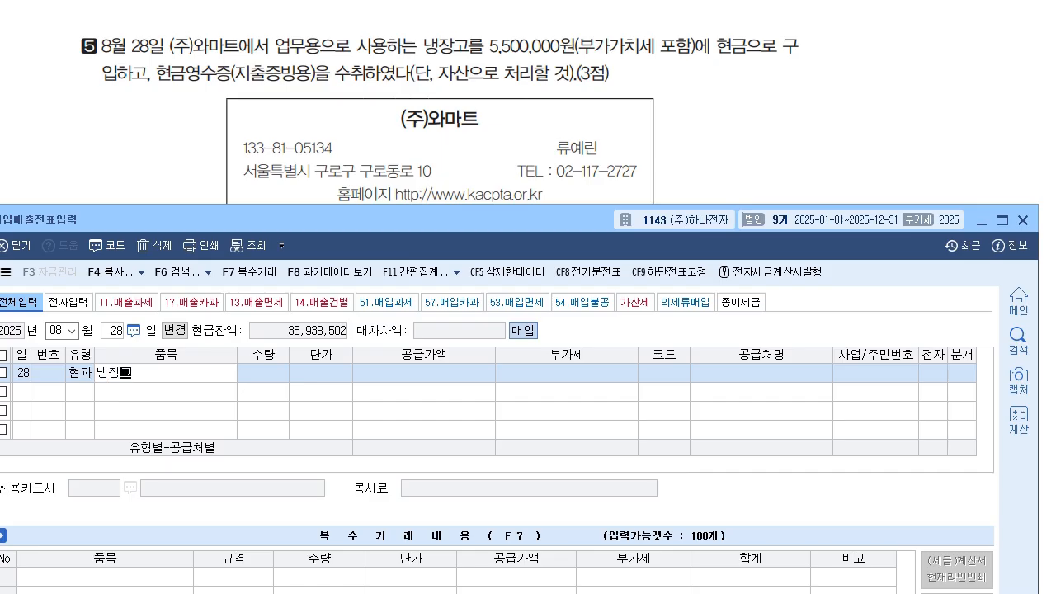
key(Return)
key(Return)
key(Return)
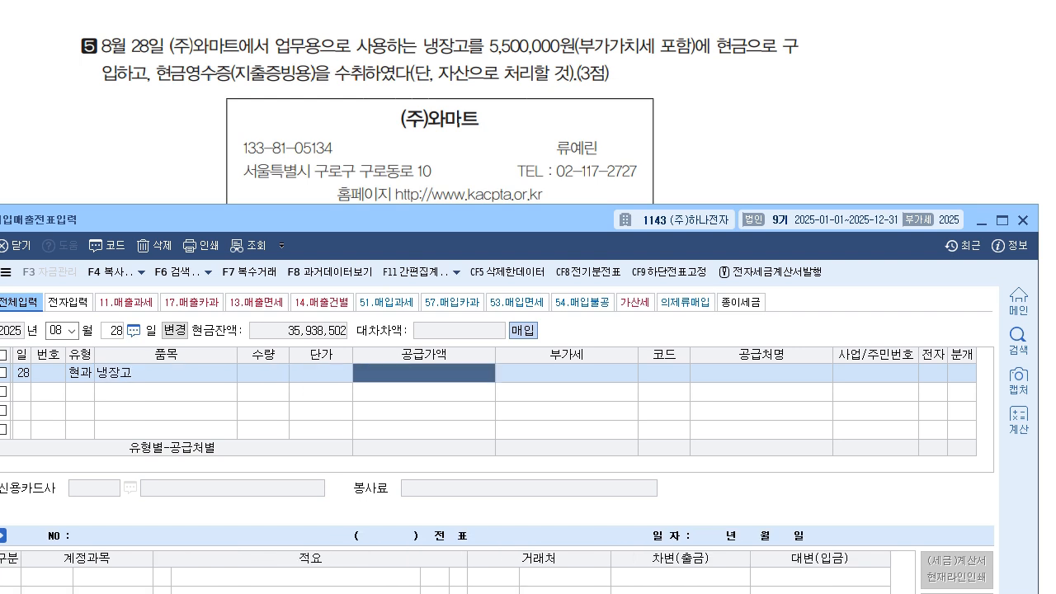
Enter the VAT-inclusive amount 5,500,000 as the 공급가액 and select (주)와마트 as the supplier.
text(55)
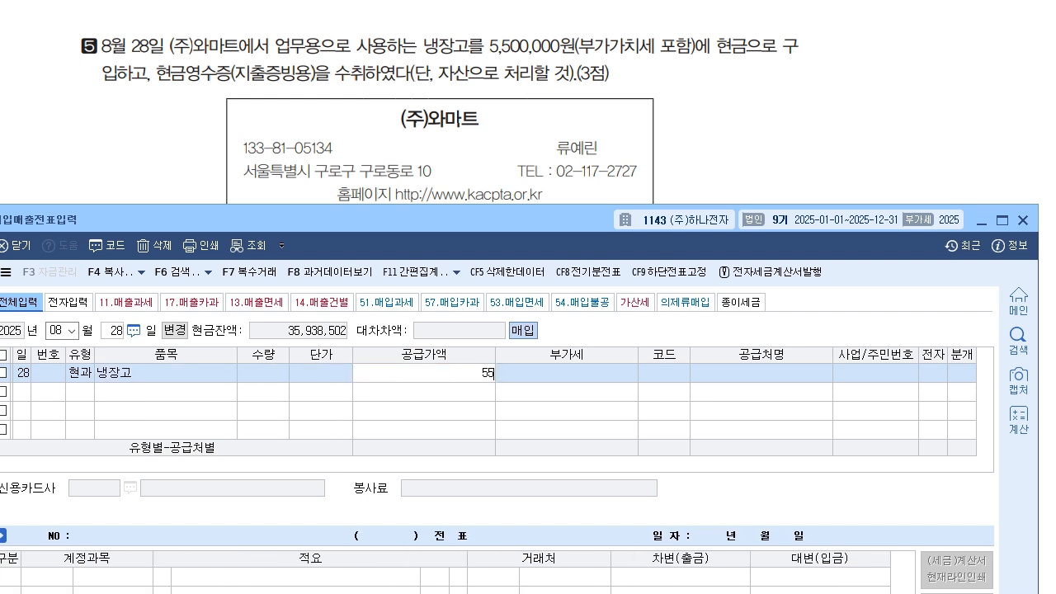
text(00000)
key(Return)
key(Return)
text(와마)
key(Return)
key(Return)
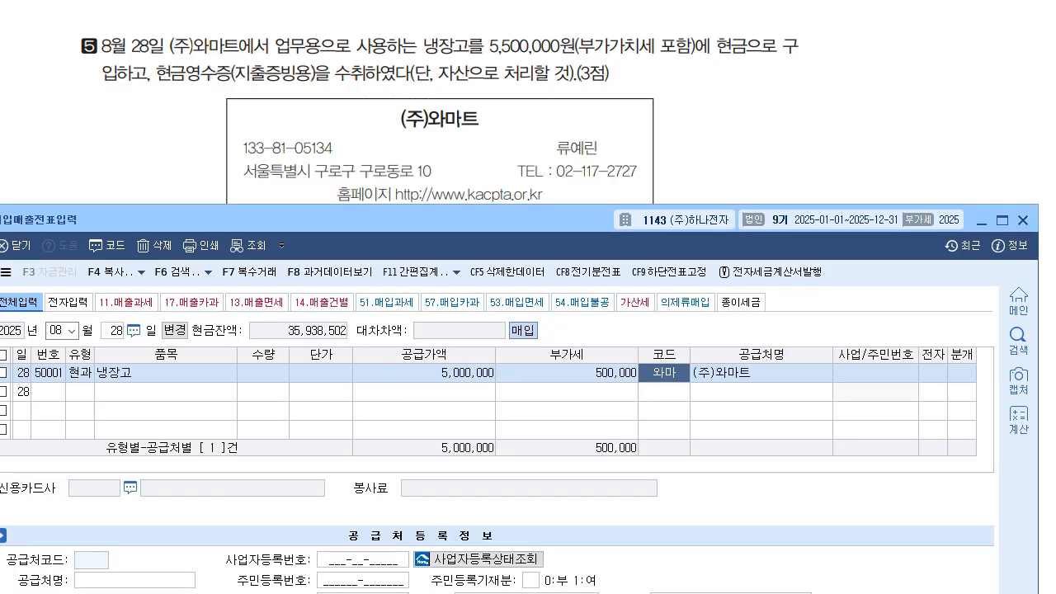
key(Return)
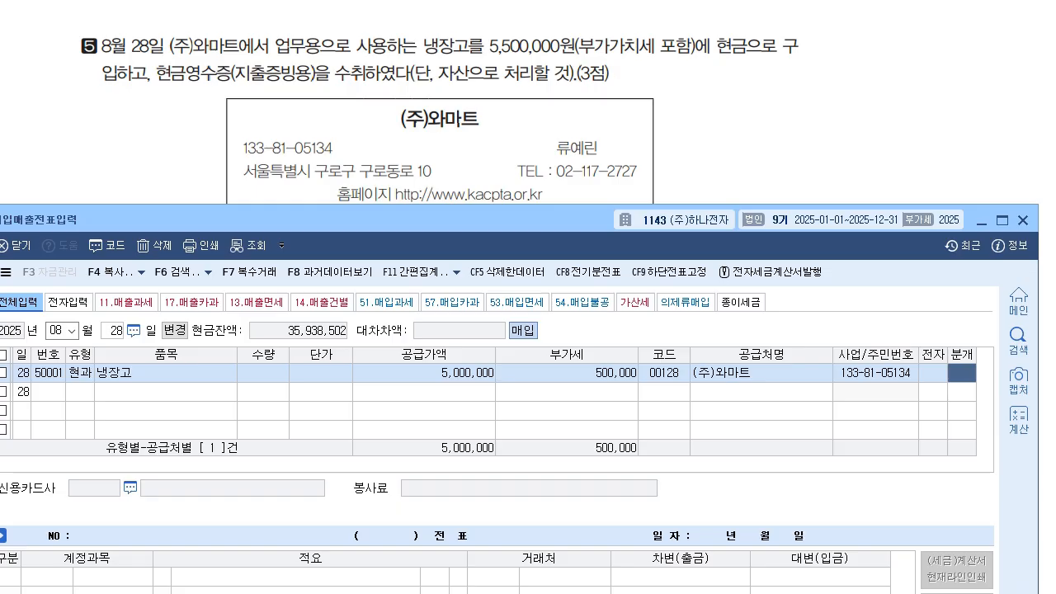
Set the 분개 type to 1 (현금) and replace the 원재료 account with 212 비품.
text(1)
key(Return)
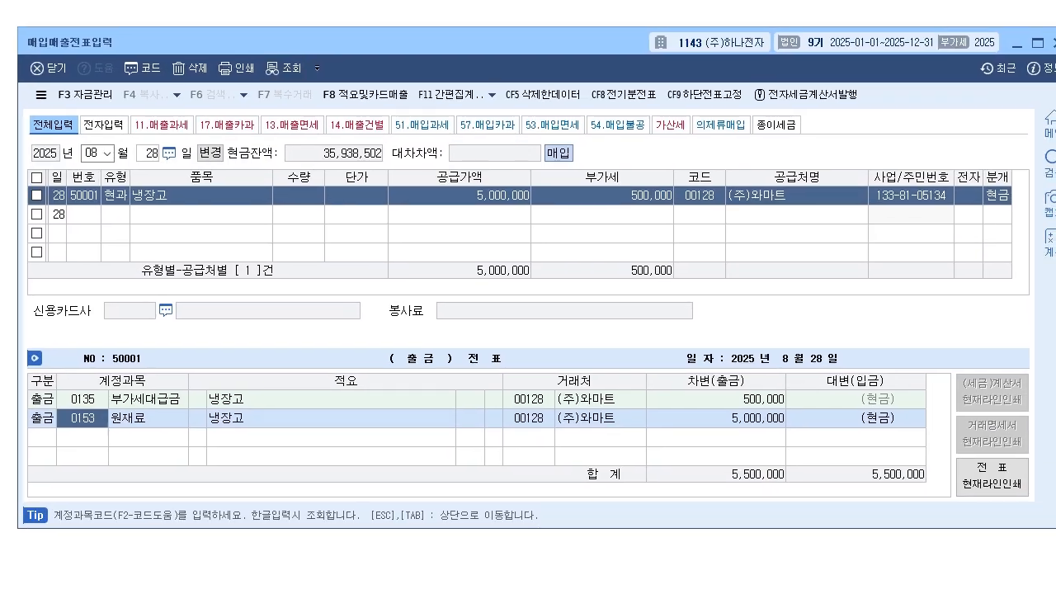
text(21)
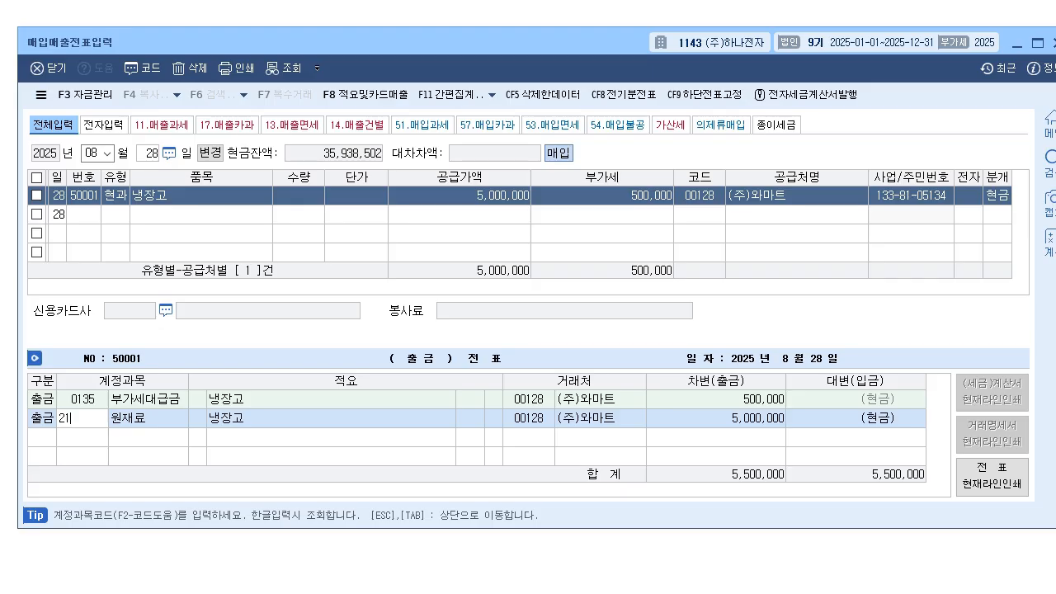
text(2)
key(Return)
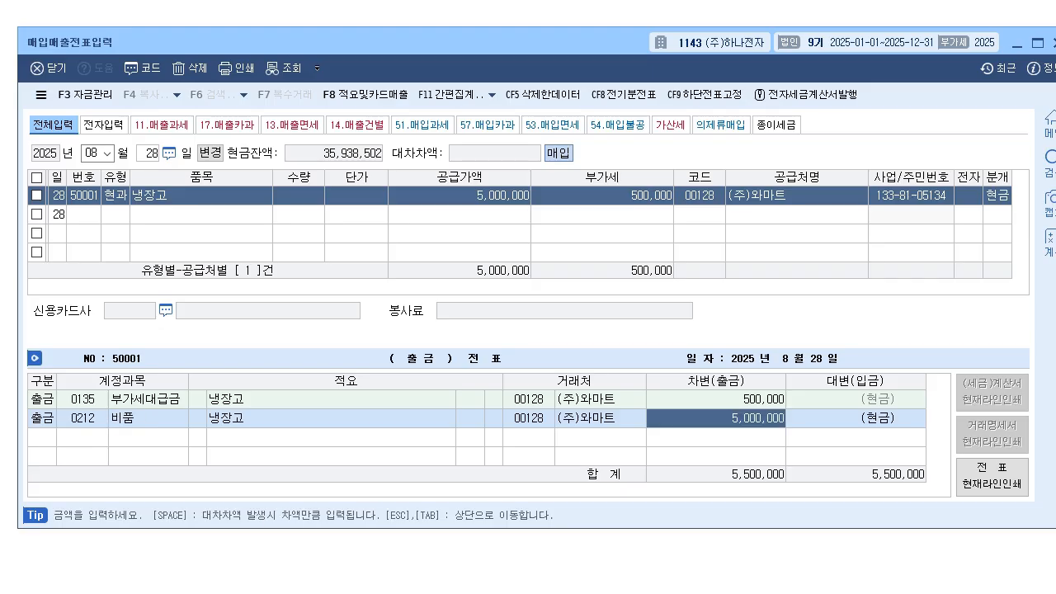
click(83, 419)
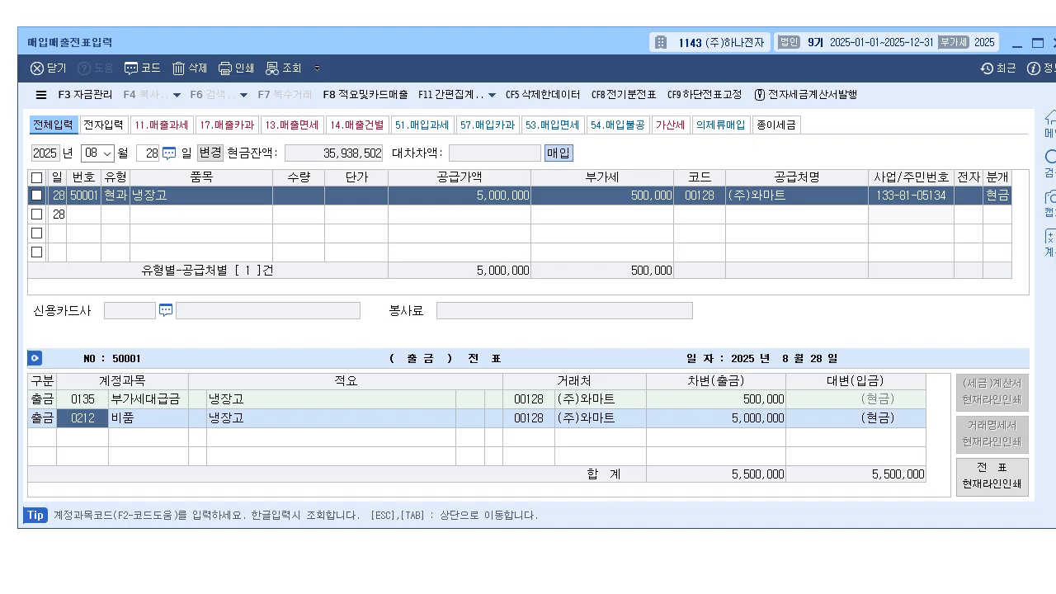
key(Return)
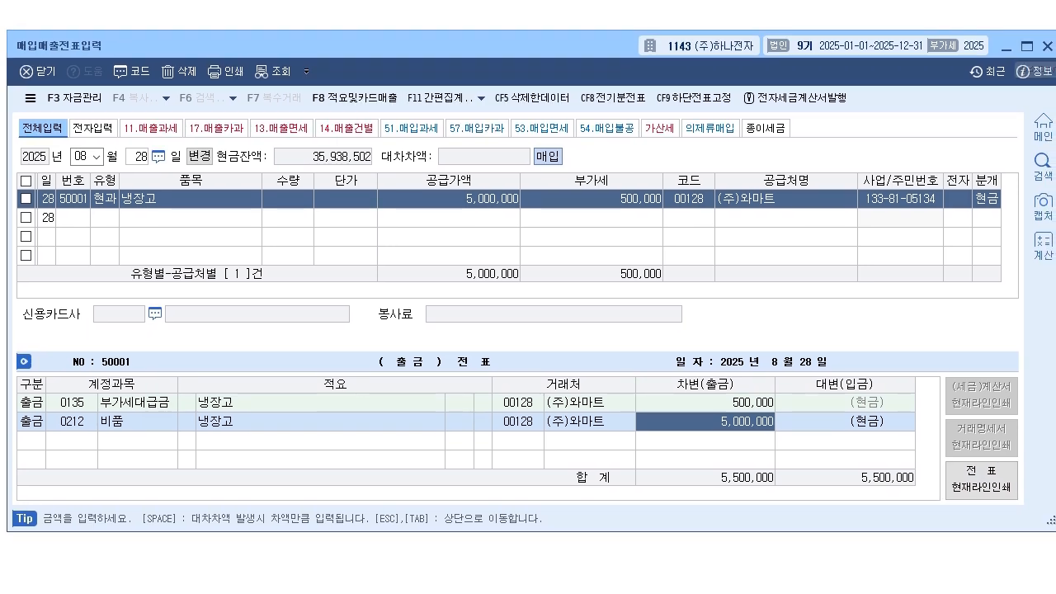
Complete the 28 August entry and bring up question 6 about the hotel hall rental in the exam document.
key(Return)
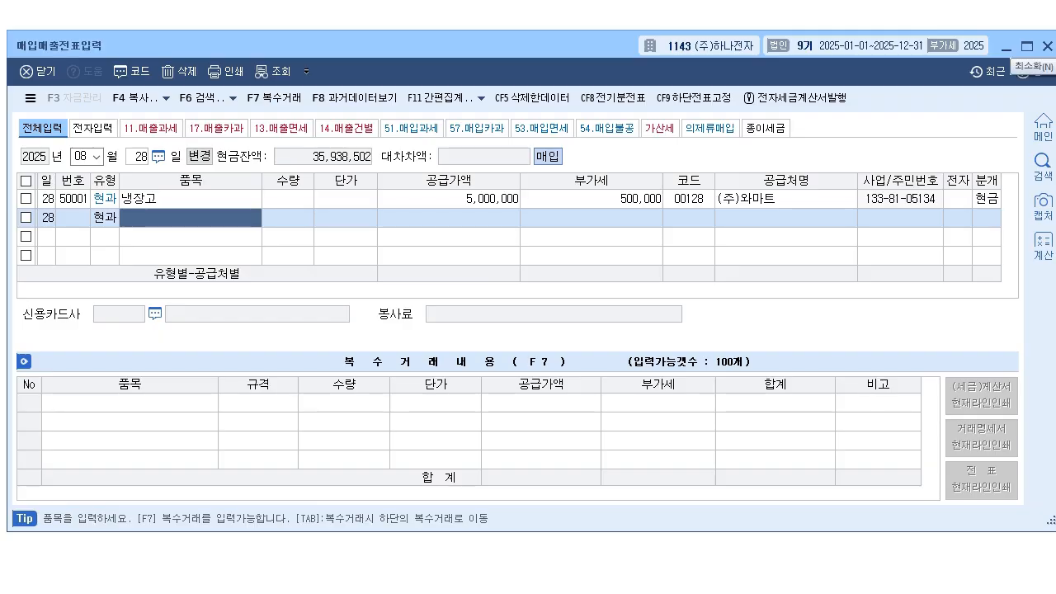
click(1007, 46)
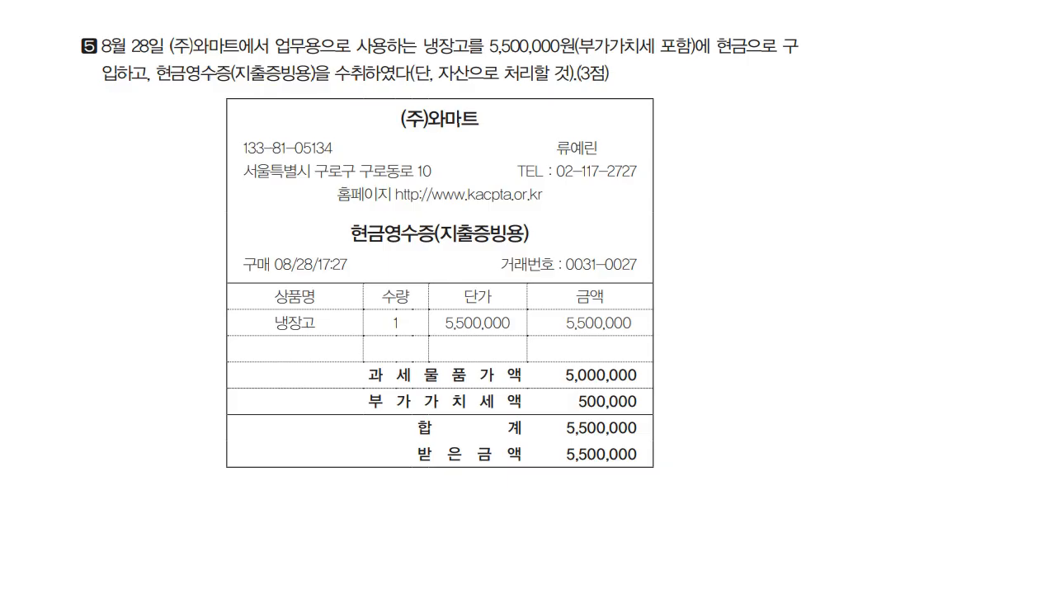
key(Page_Down)
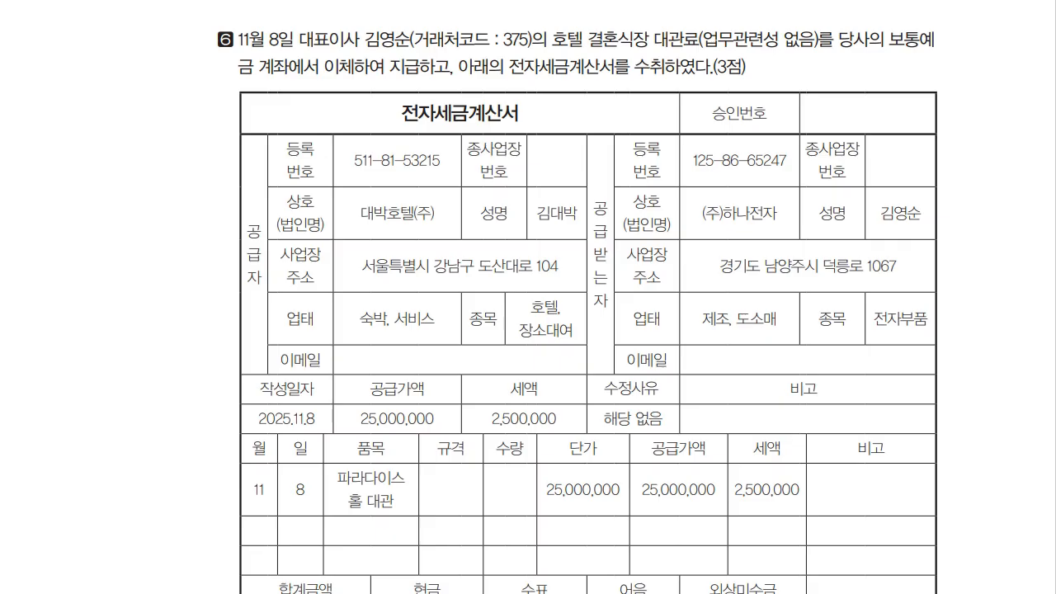
Underline 전자세금계산서 in question 6, handwrite 54.불공 beside the invoice title, and clear all annotations.
drag(521, 87, 604, 83)
mouse_move(580, 97)
mouse_down()
mouse_move(581, 131)
mouse_move(593, 104)
mouse_up()
mouse_move(597, 105)
mouse_down()
mouse_move(601, 139)
mouse_move(637, 112)
mouse_move(647, 129)
mouse_up()
click(605, 135)
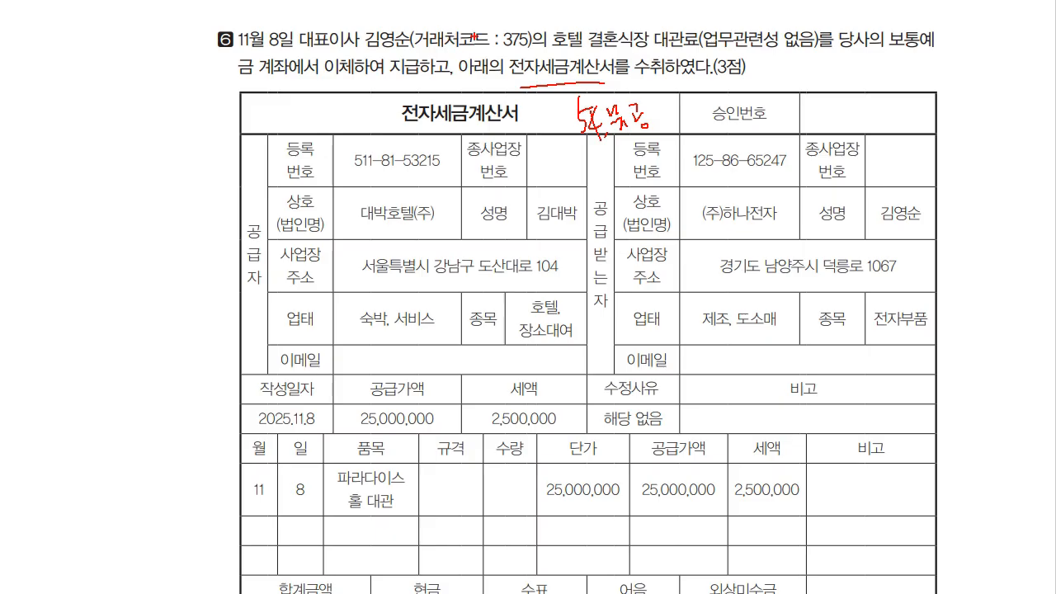
mouse_move(750, 58)
mouse_down()
mouse_move(752, 70)
mouse_move(799, 53)
mouse_move(812, 71)
mouse_up()
mouse_move(762, 43)
mouse_down()
mouse_move(802, 38)
mouse_move(751, 89)
mouse_up()
drag(805, 27, 815, 89)
key(Escape)
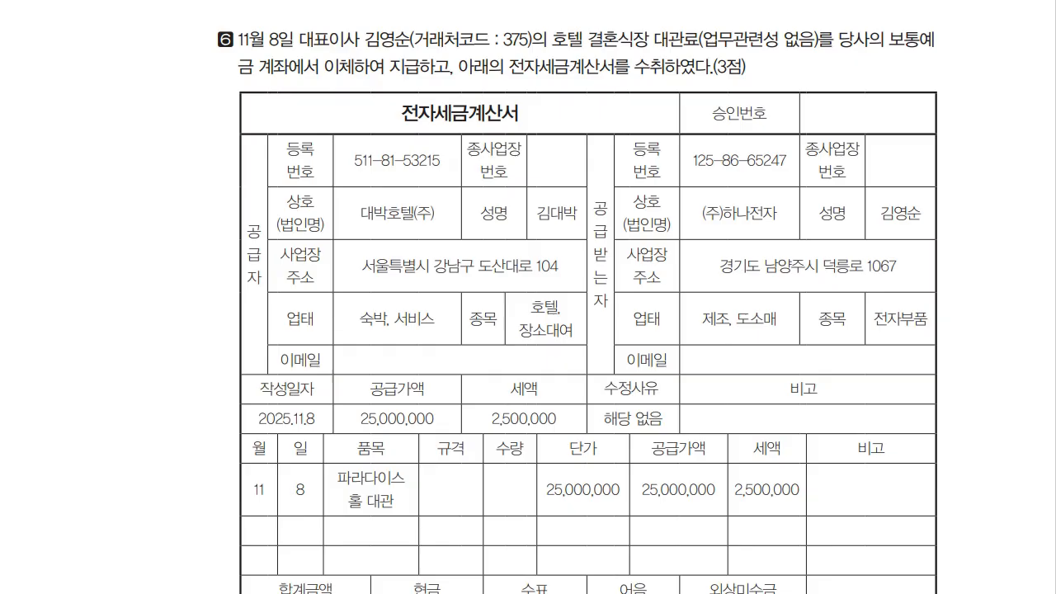
Switch back to 매입매출전표입력, keep question 6 readable above it, and open the date 8 November.
key(alt+Tab)
drag(412, 45, 427, 108)
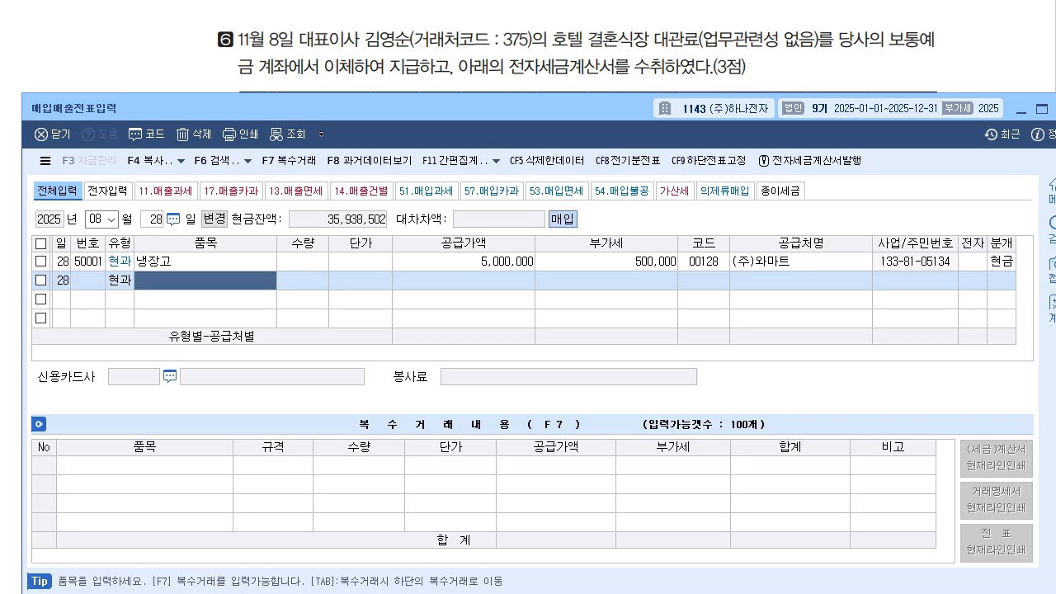
key(Escape)
text(11)
text(8)
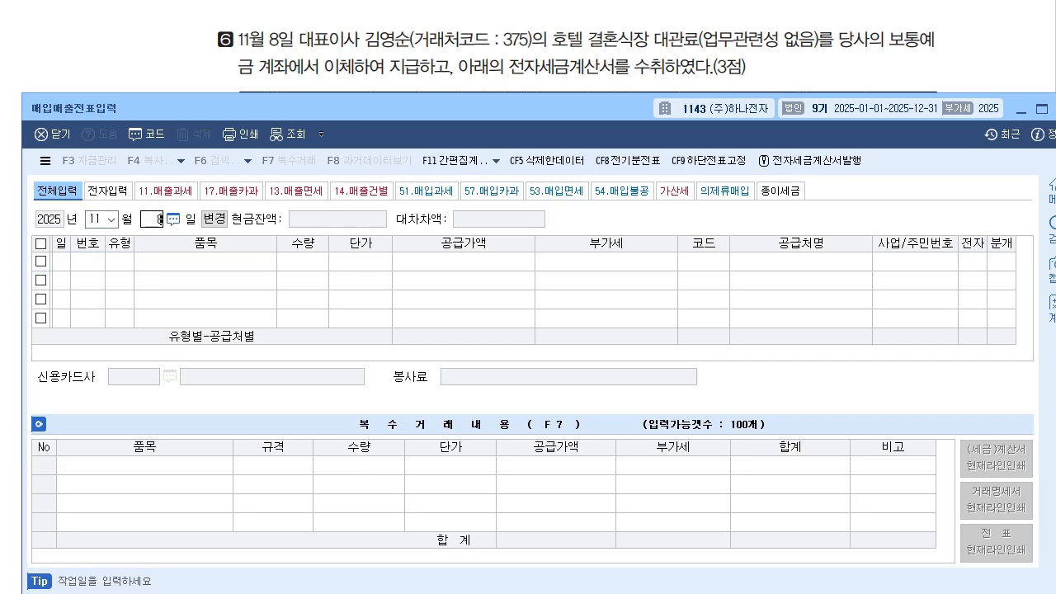
key(Return)
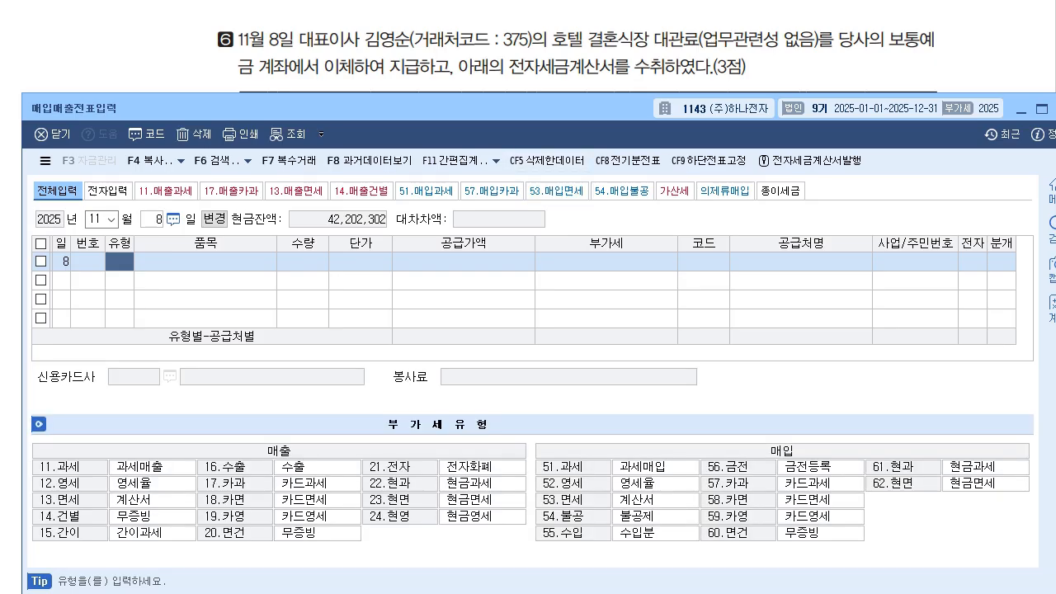
Set the 8 November entry's type to 54.불공 and enter 대관료 as the item, leaving quantity and unit price blank.
text(54)
key(Return)
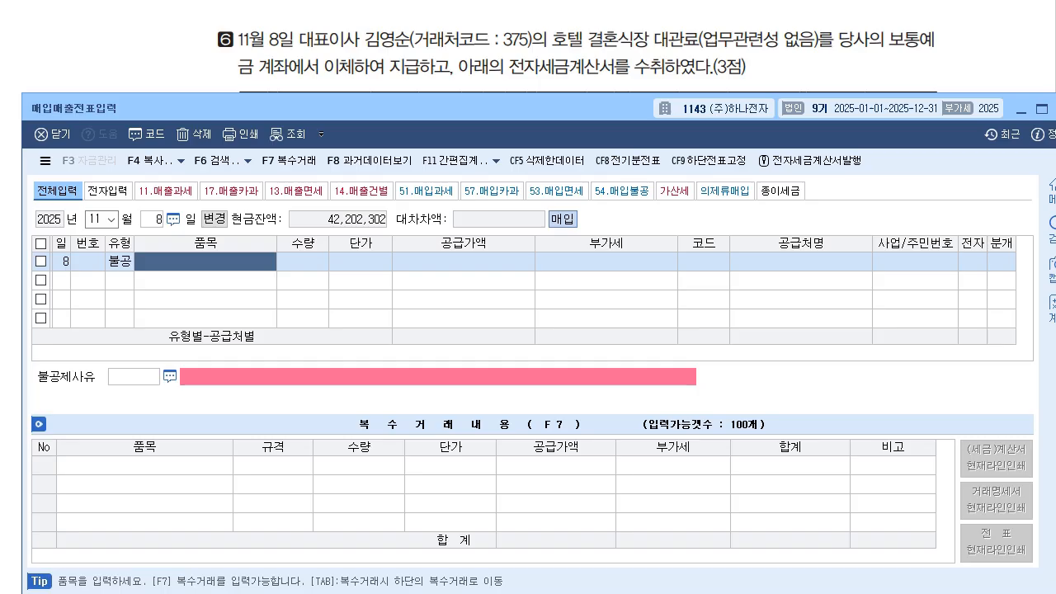
key(Left)
key(Return)
text(대관료)
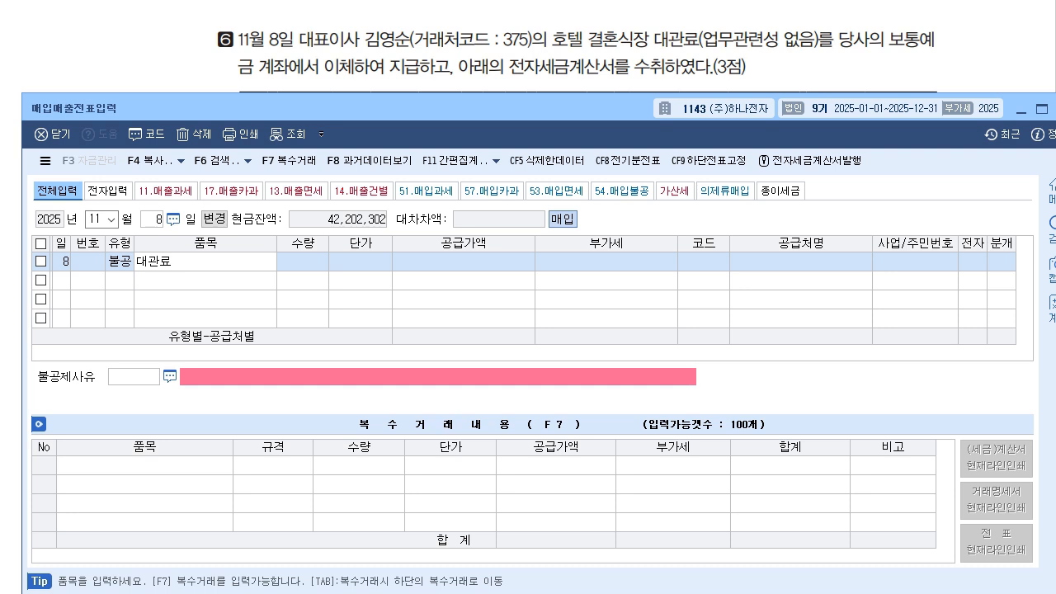
key(Return)
key(Return)
key(Return)
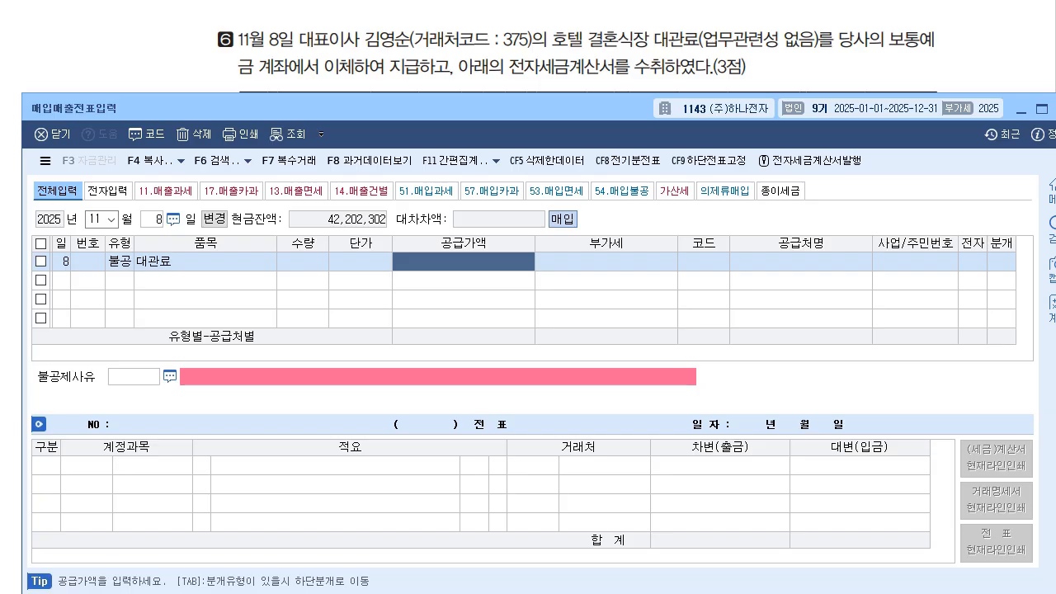
Enter the 공급가액 25,000,000 with 불공제사유 2 (사업과 직접 관련 없는 지출) and select 대박호텔(주) as the supplier.
text(25,000,000)
key(Return)
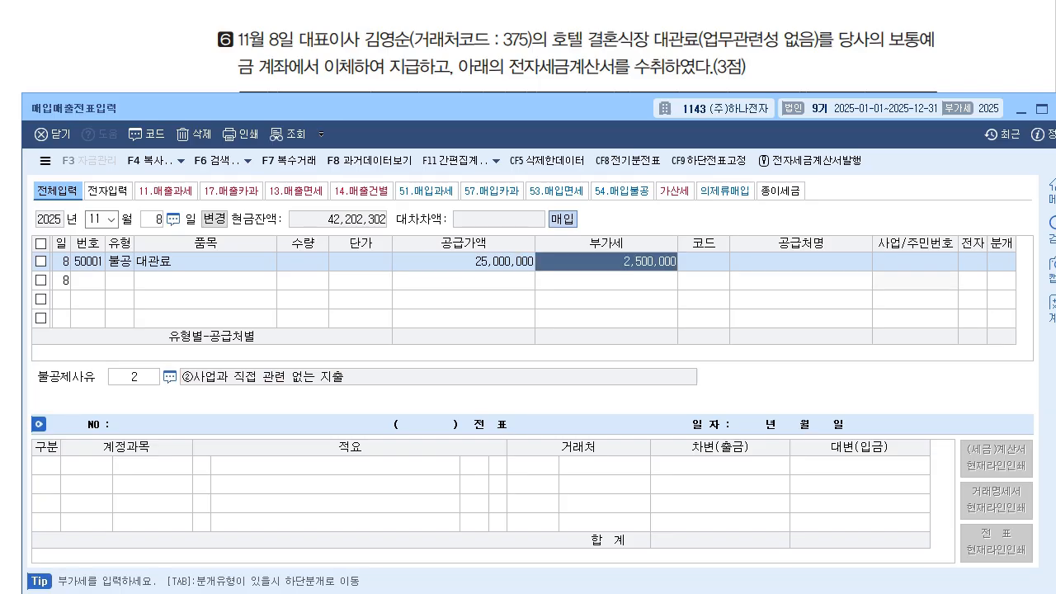
key(Return)
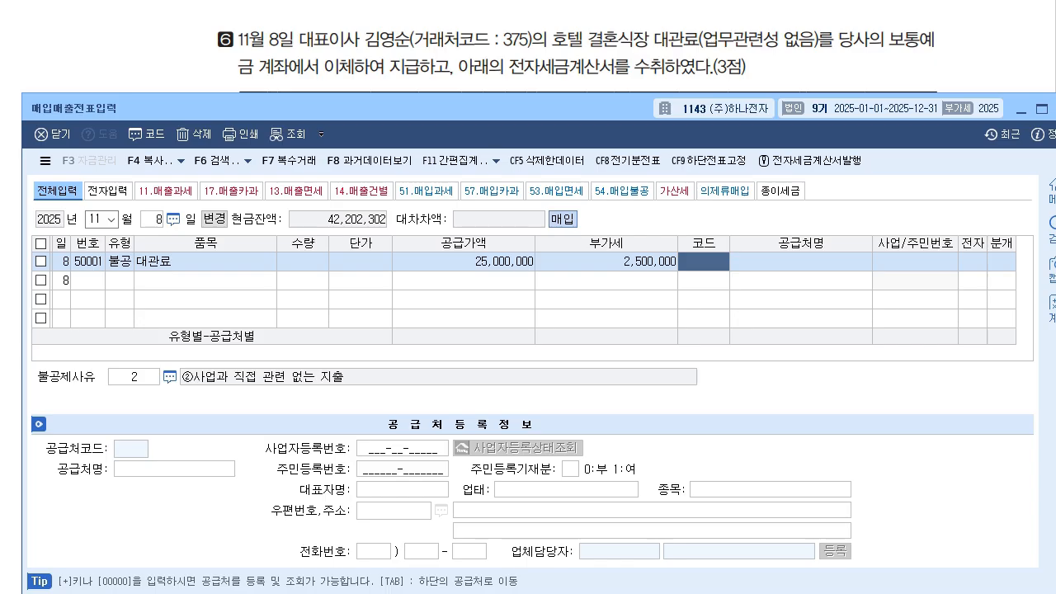
text(대박)
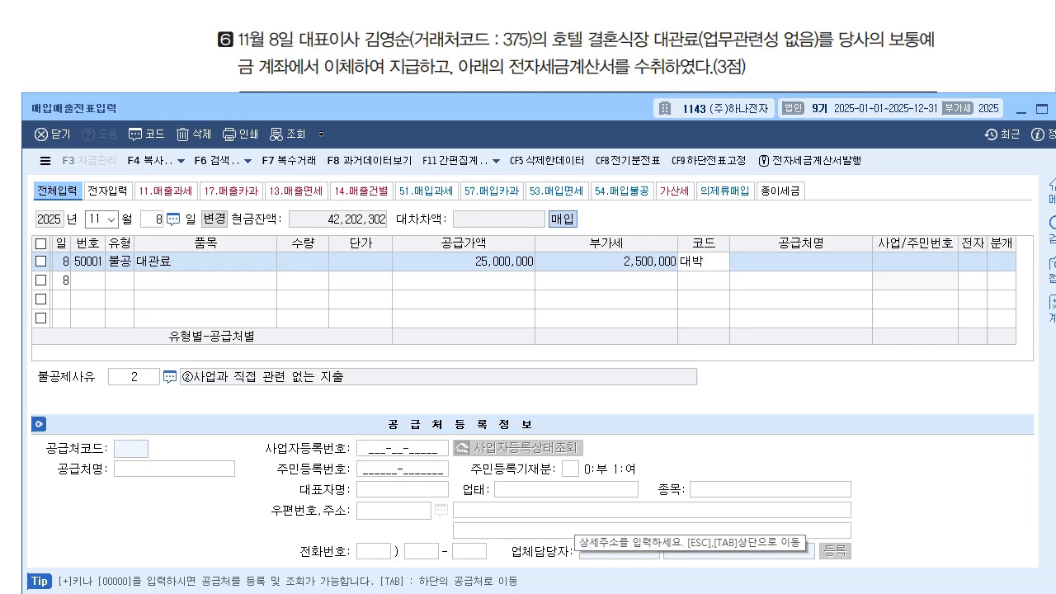
key(Return)
key(Return)
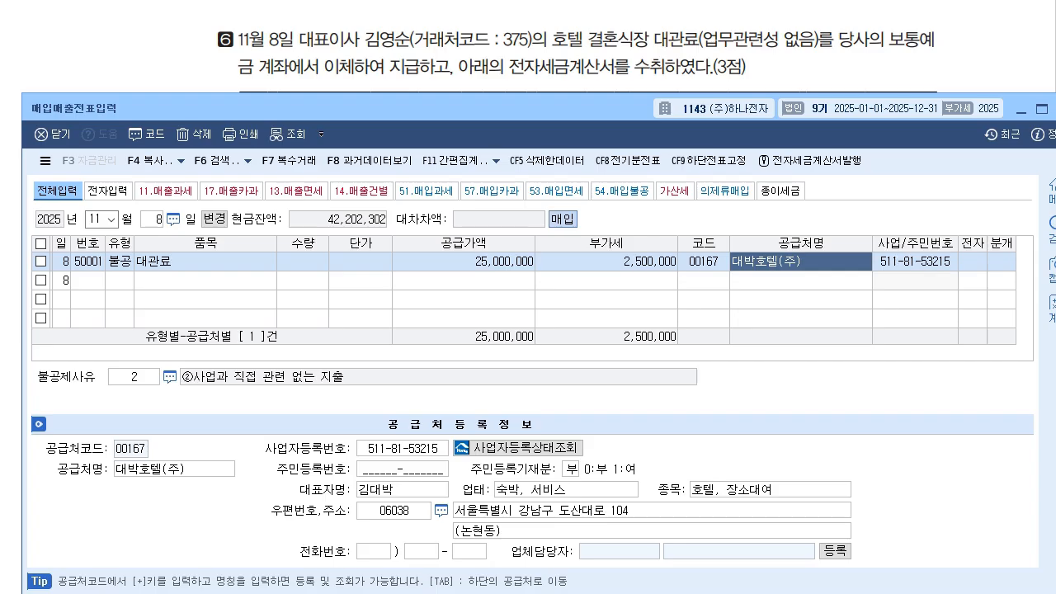
Mark the 대관료 invoice as electronic (여) and set its 분개 type to 3 (혼합).
key(Return)
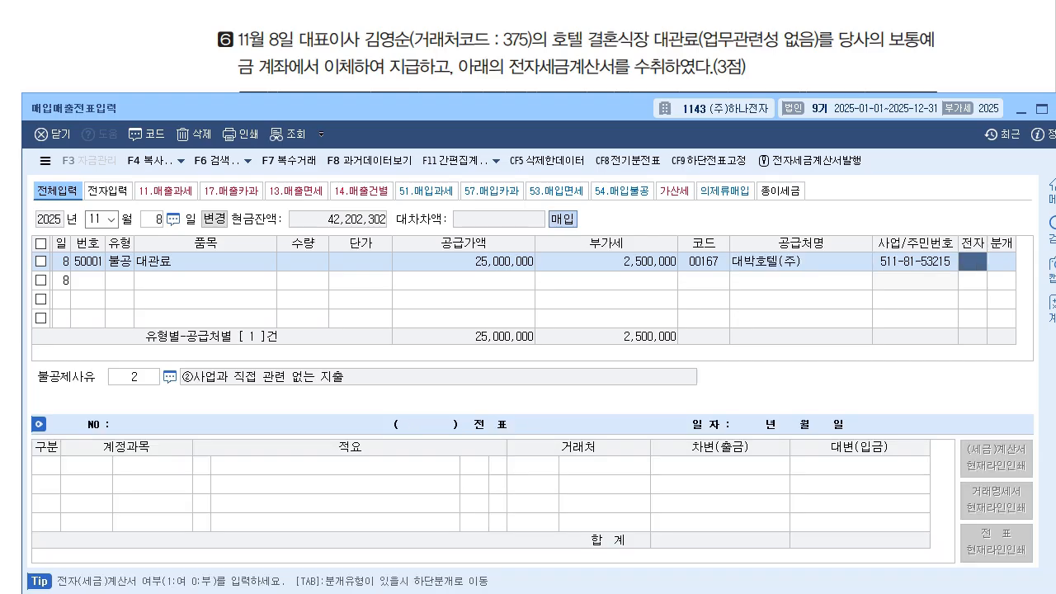
key(Return)
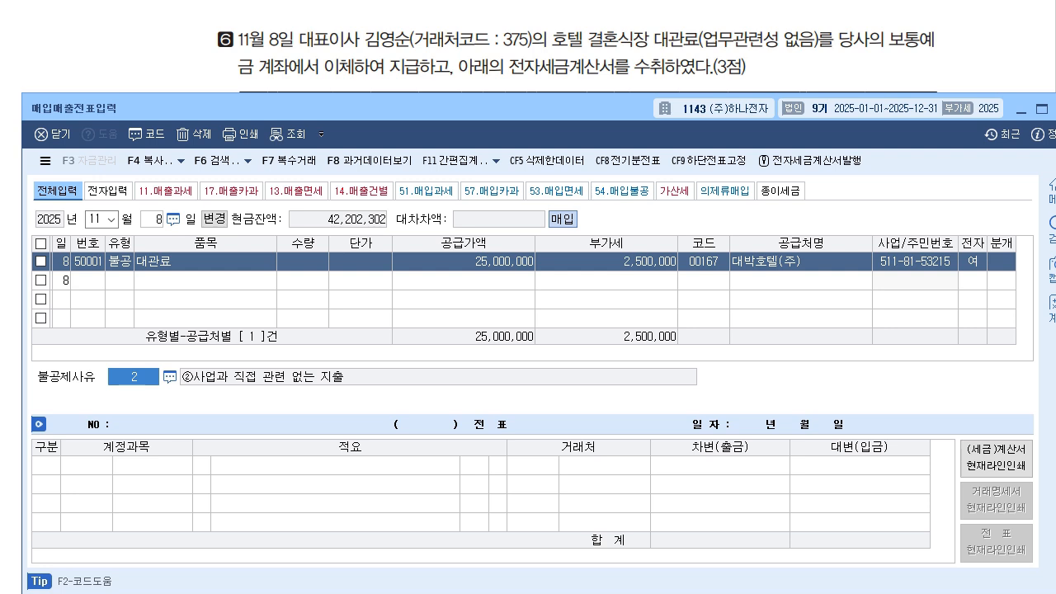
key(Return)
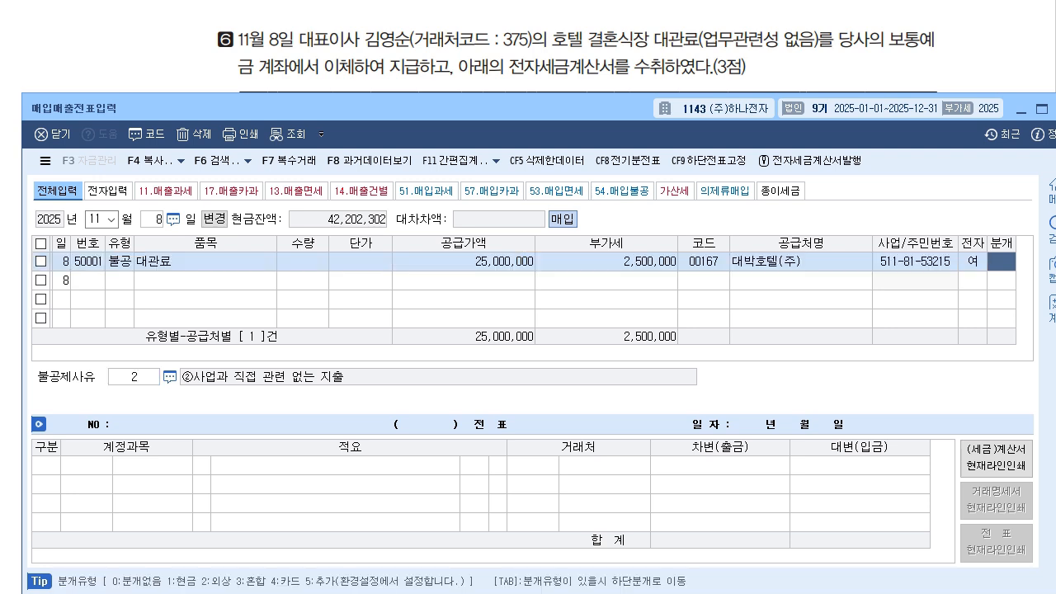
text(3)
key(Return)
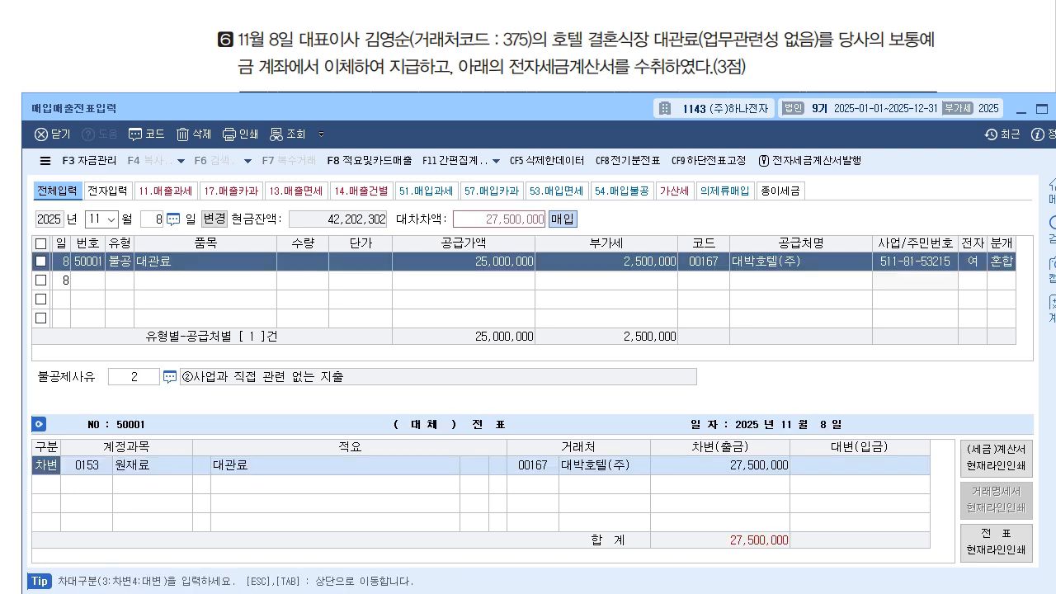
Replace the debit account 원재료 with 134 가지급금 and add a credit line of 27,500,000 to 103 보통예금.
key(Return)
text(134)
key(Return)
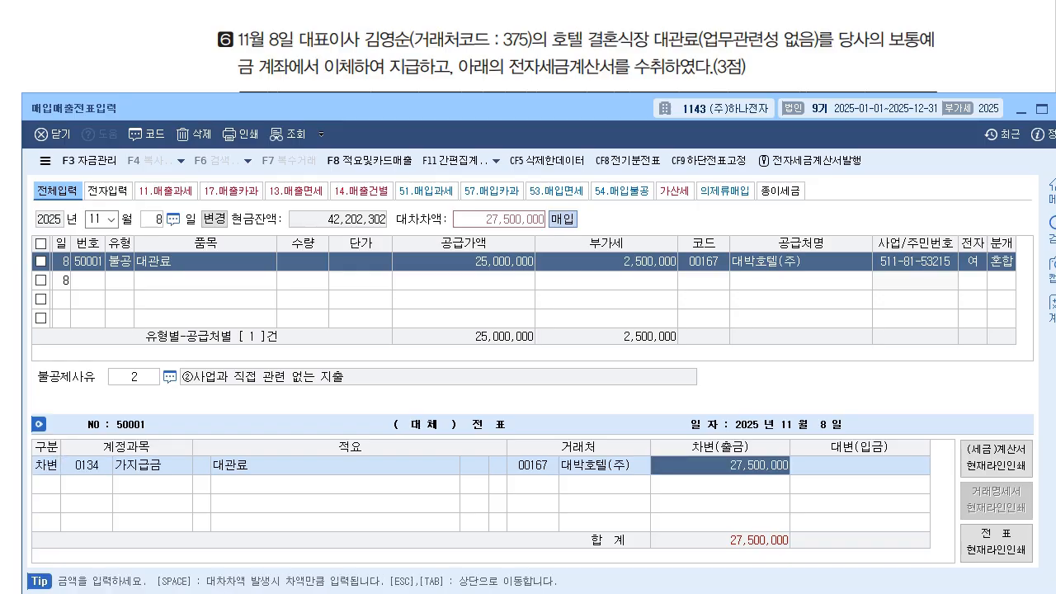
key(Return)
text(4)
key(Return)
text(103)
key(Return)
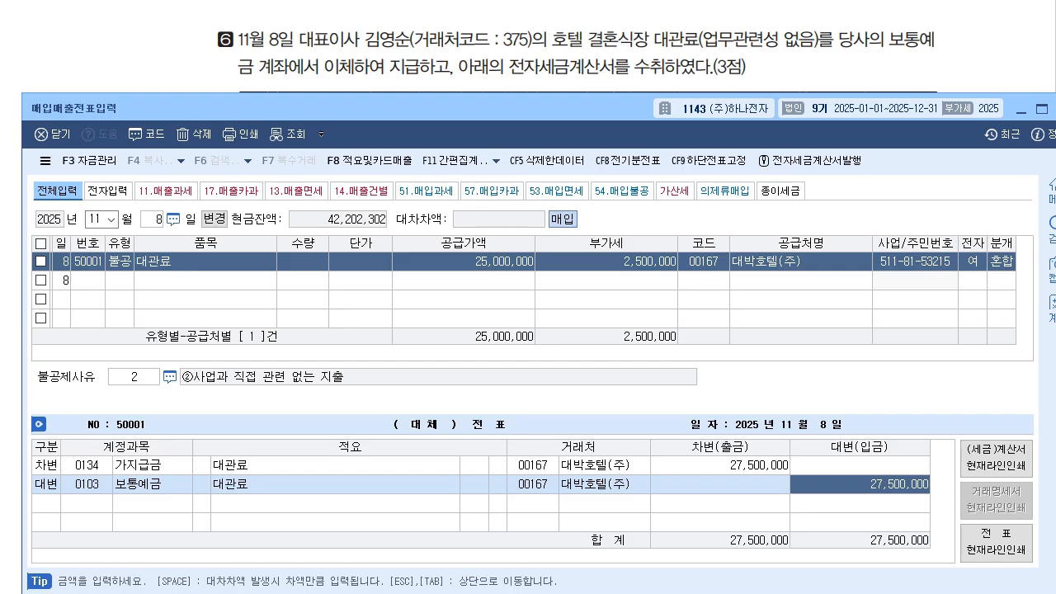
Change the 거래처 of the 가지급금 debit line to the company's representative director.
click(533, 466)
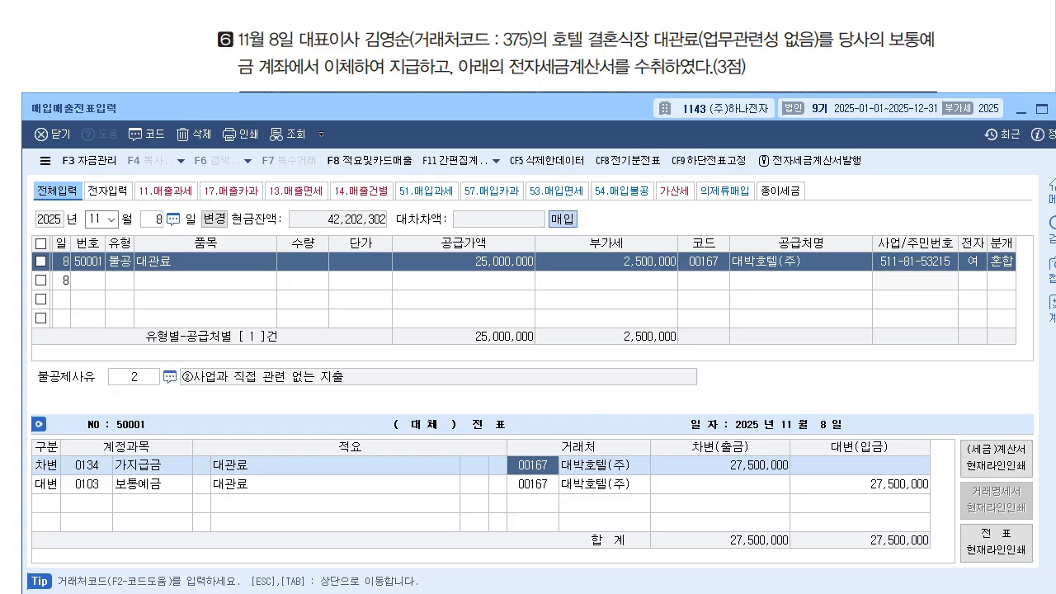
text(김영)
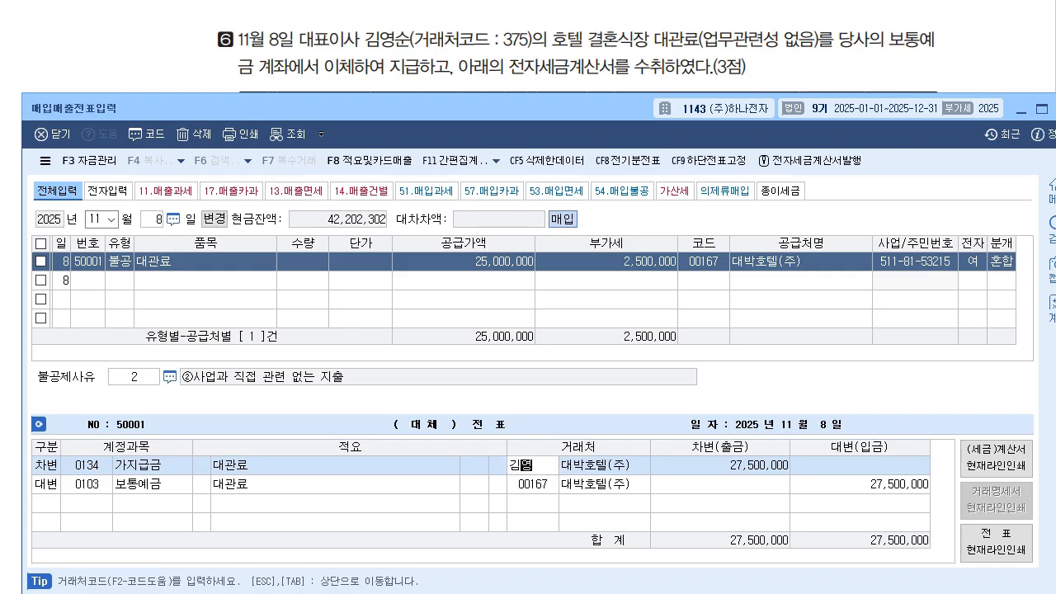
key(Return)
key(Return)
key(Down)
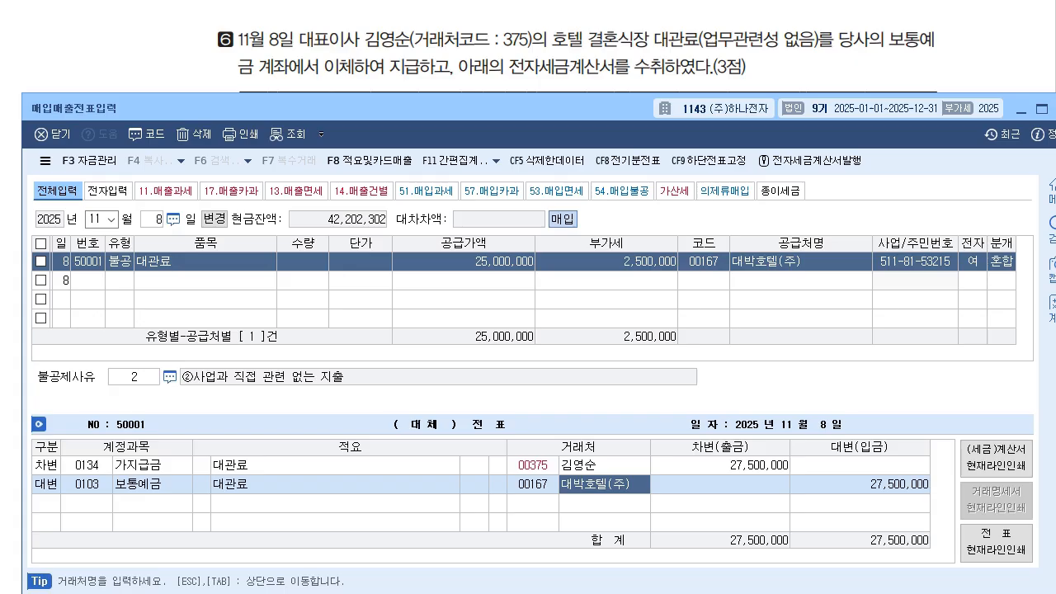
Check the 8 November voucher against question 6 and go to section 04, correction 1, in the exam document.
drag(384, 108, 378, 152)
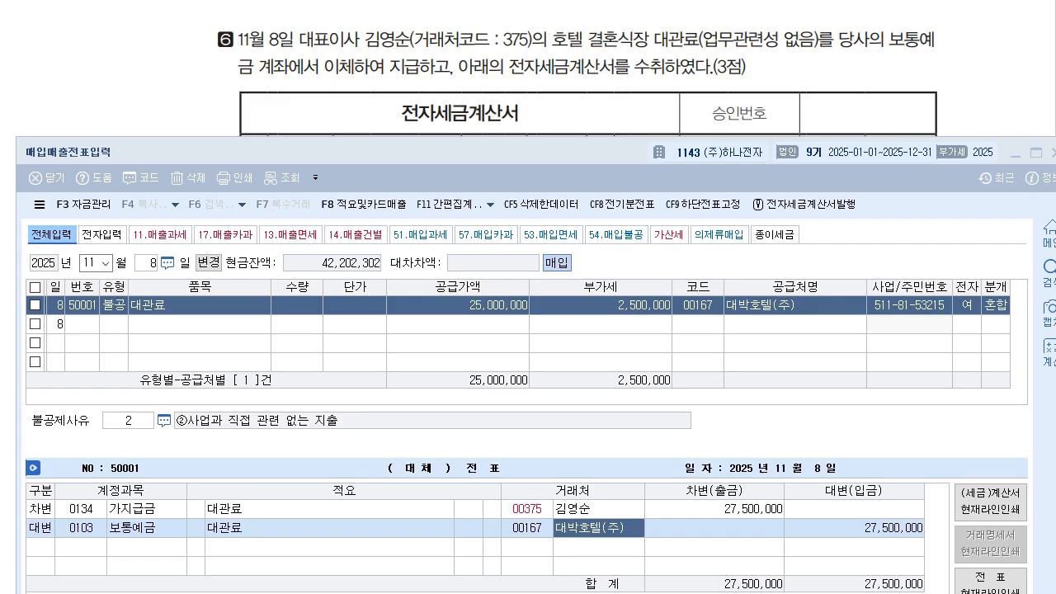
drag(380, 152, 377, 101)
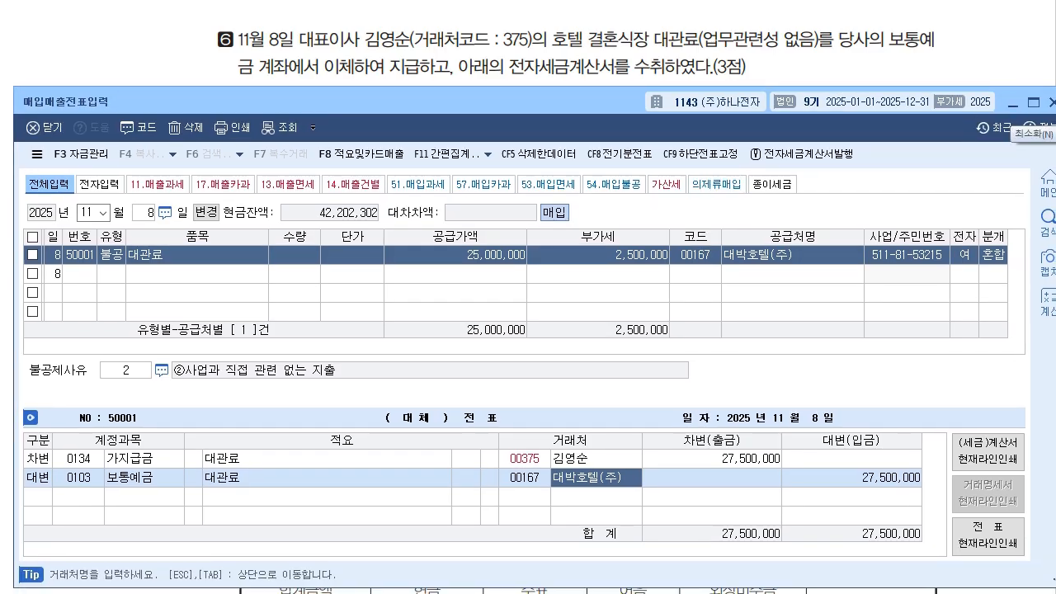
click(1013, 103)
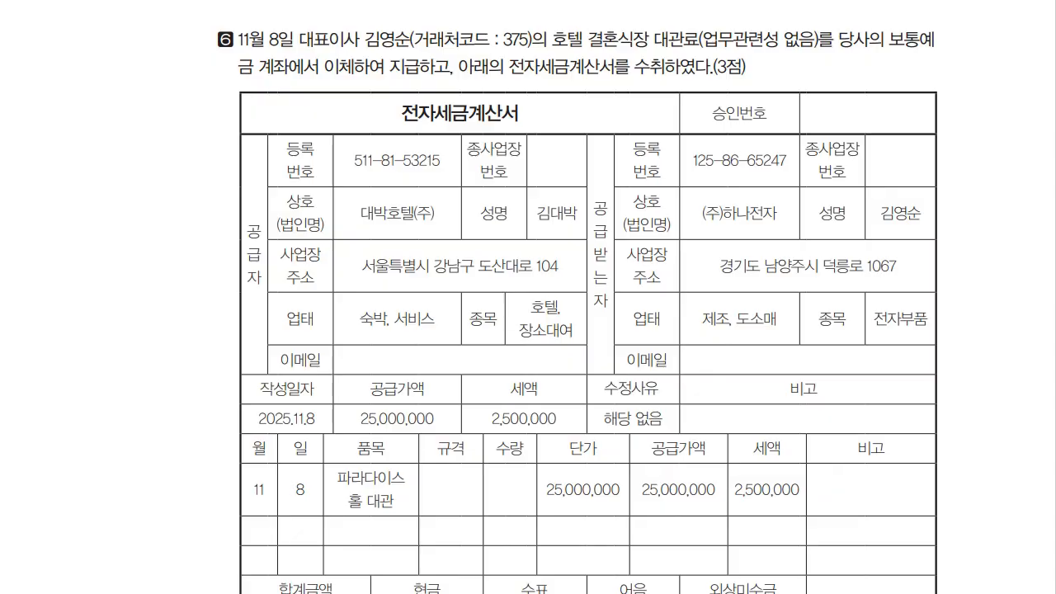
scroll(528, 297, down, 5)
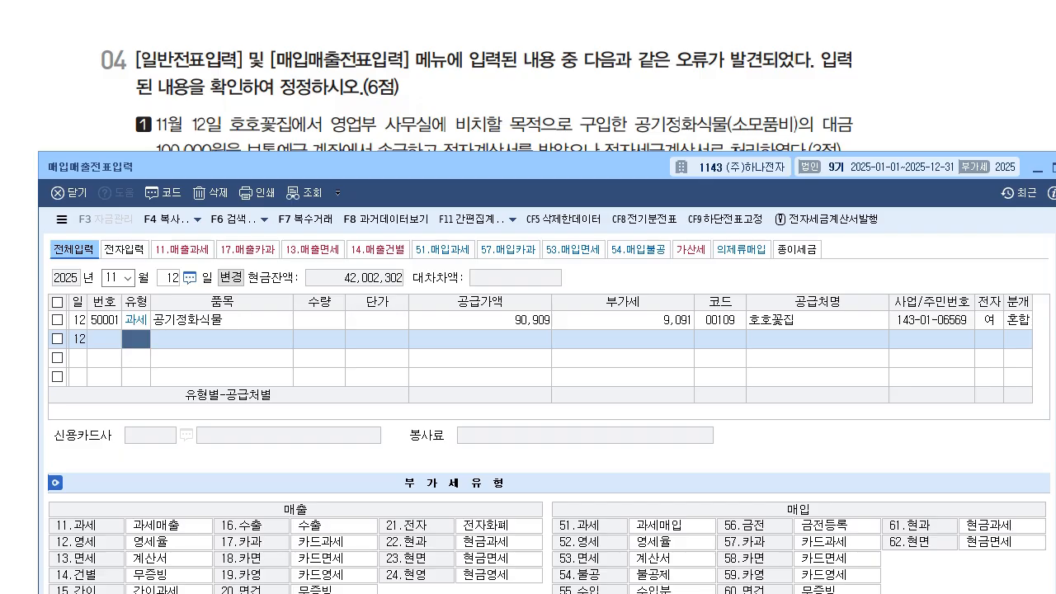
Annotate the purchase type list, clear the marks, and change the 12 November 공기정화식물 entry's type to 53.면세.
click(221, 320)
click(136, 320)
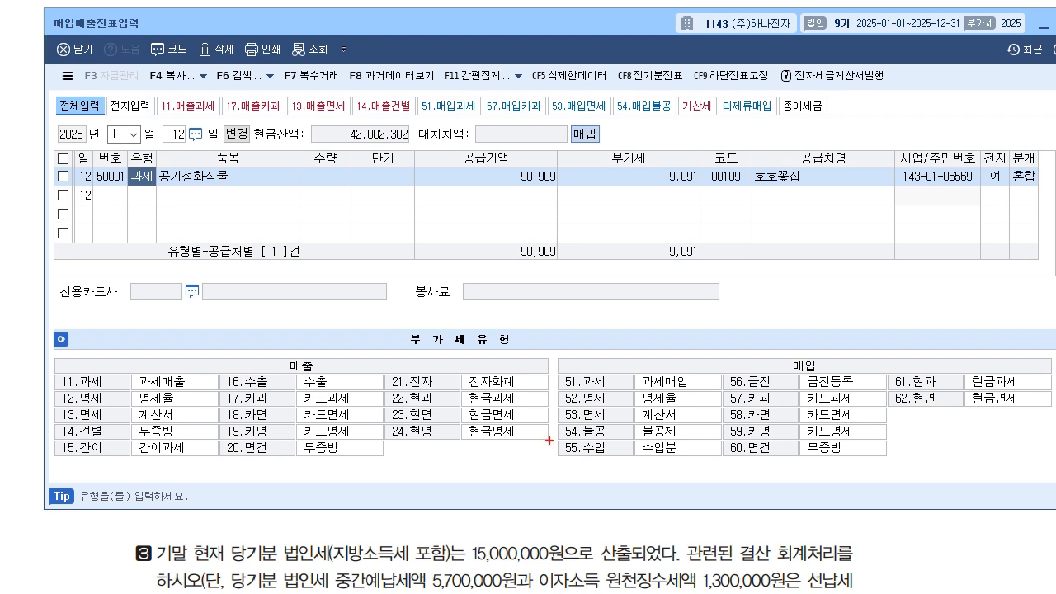
drag(584, 368, 581, 383)
mouse_move(586, 422)
mouse_down()
mouse_move(582, 405)
mouse_move(576, 446)
mouse_up()
key(Escape)
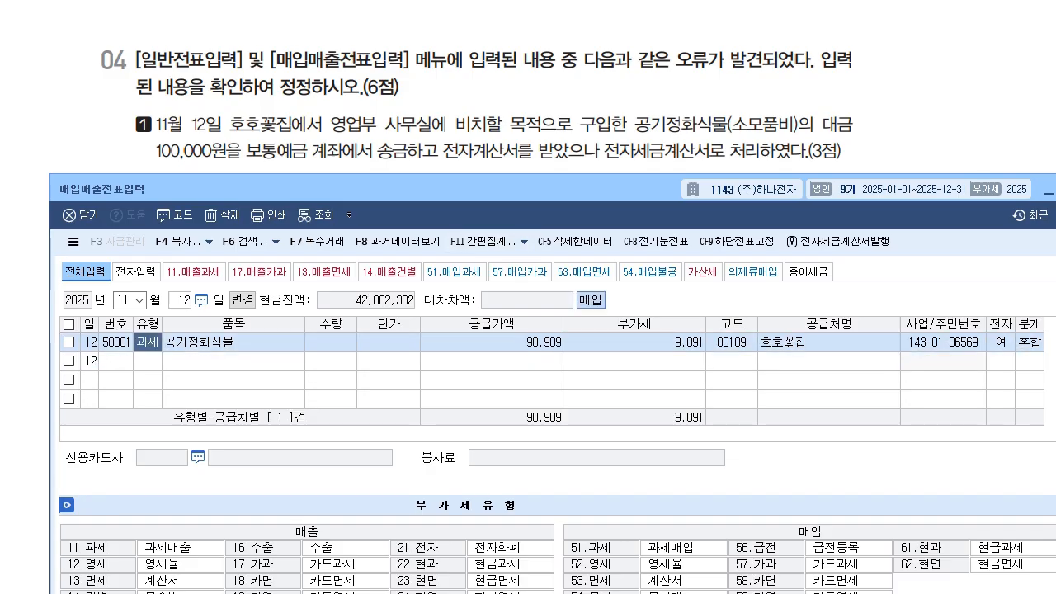
text(53)
key(Return)
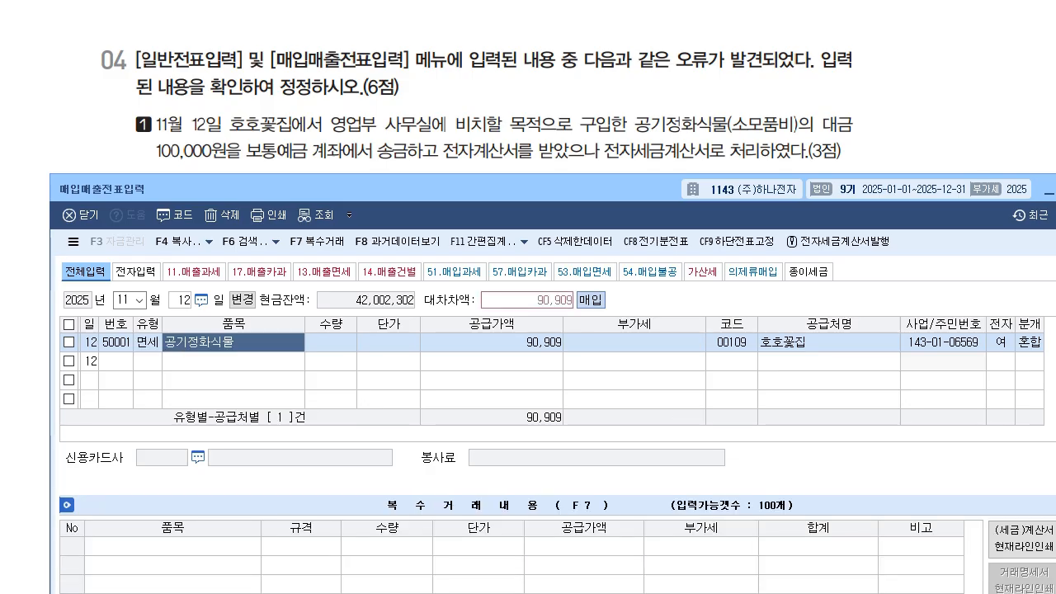
Replace the 원재료 account on the 공기정화식물 voucher's debit line with 830 소모품비.
click(1030, 343)
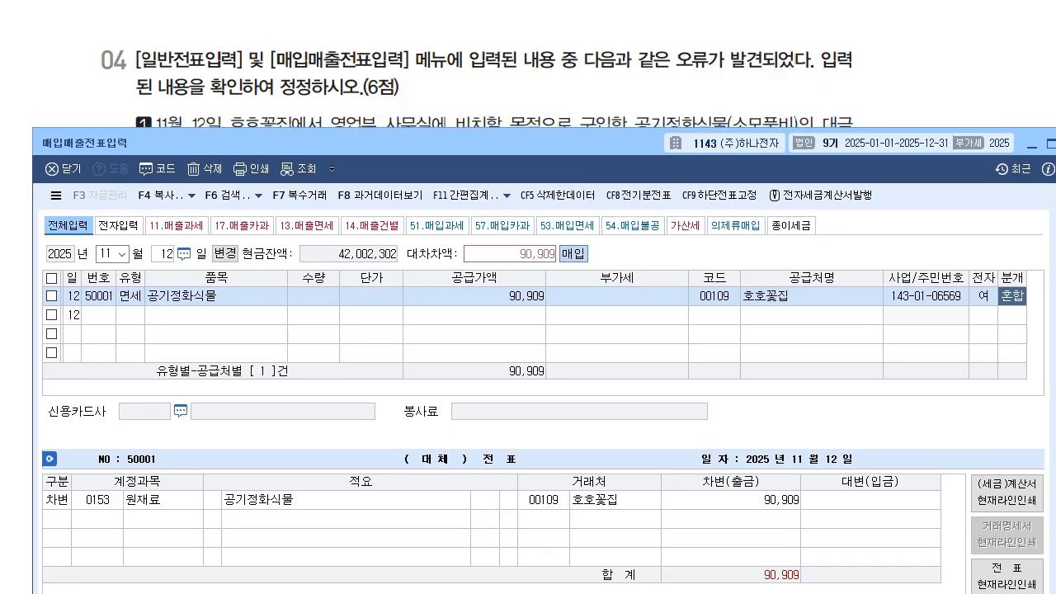
click(98, 500)
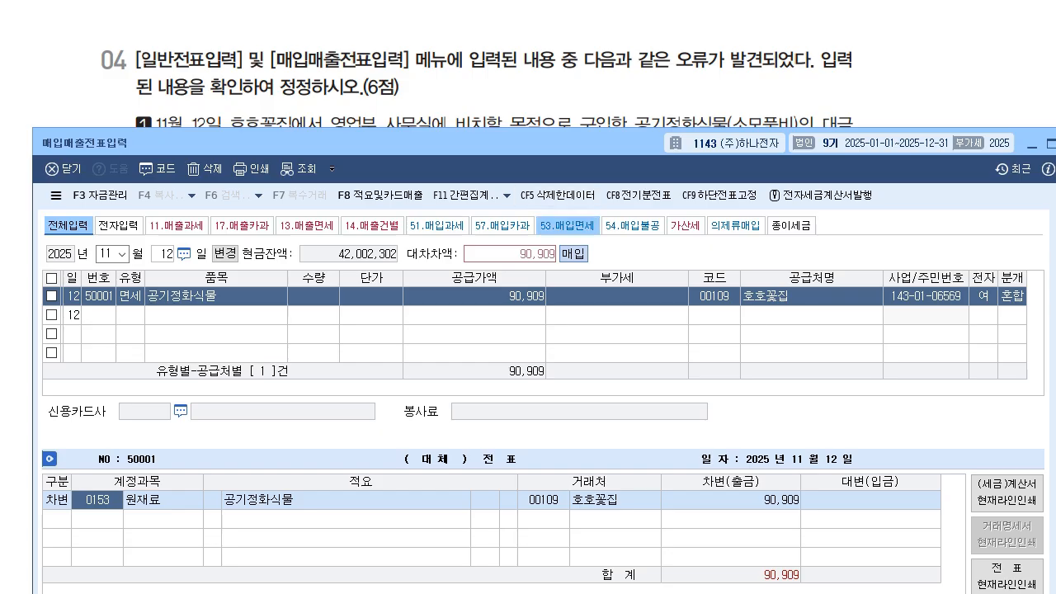
drag(566, 144, 563, 168)
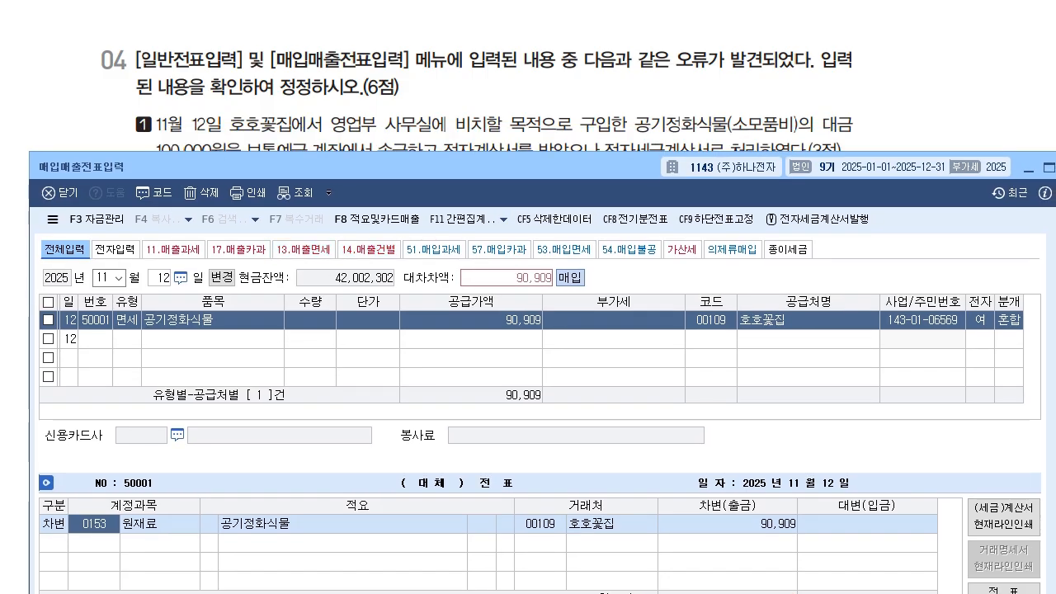
text(830)
key(Return)
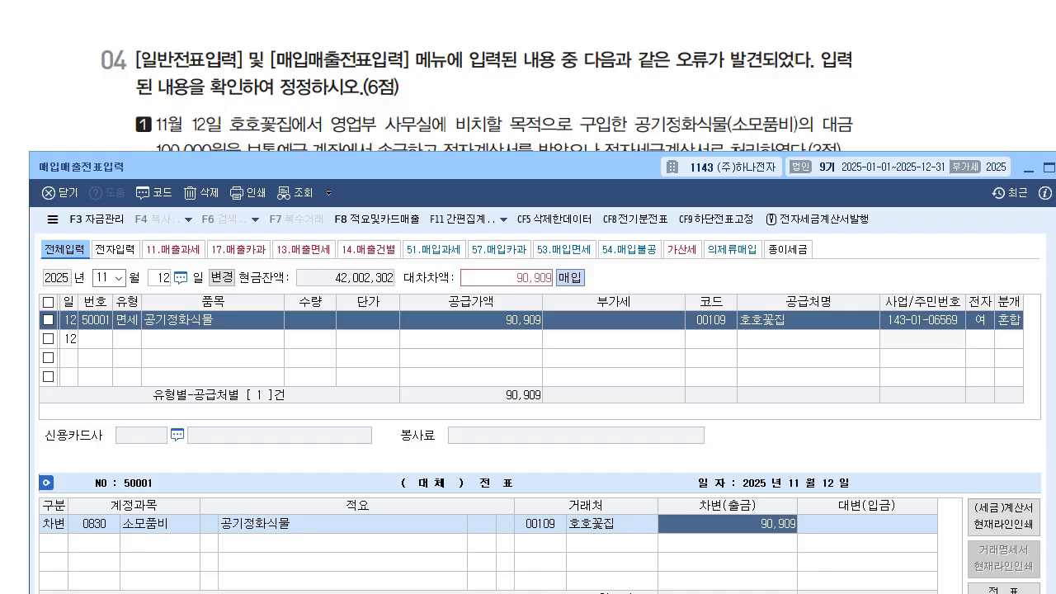
Add a credit line with account 103 보통예금 for the balancing amount to the 12 November 공기정화식물 voucher.
click(94, 524)
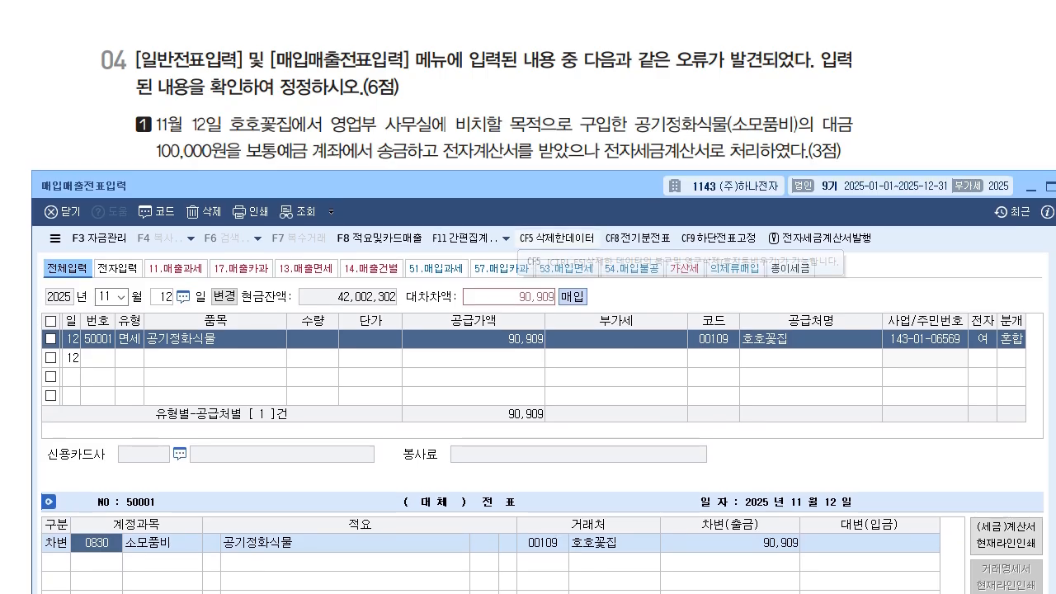
key(Return)
key(Return)
text(4)
key(Return)
text(103)
key(Return)
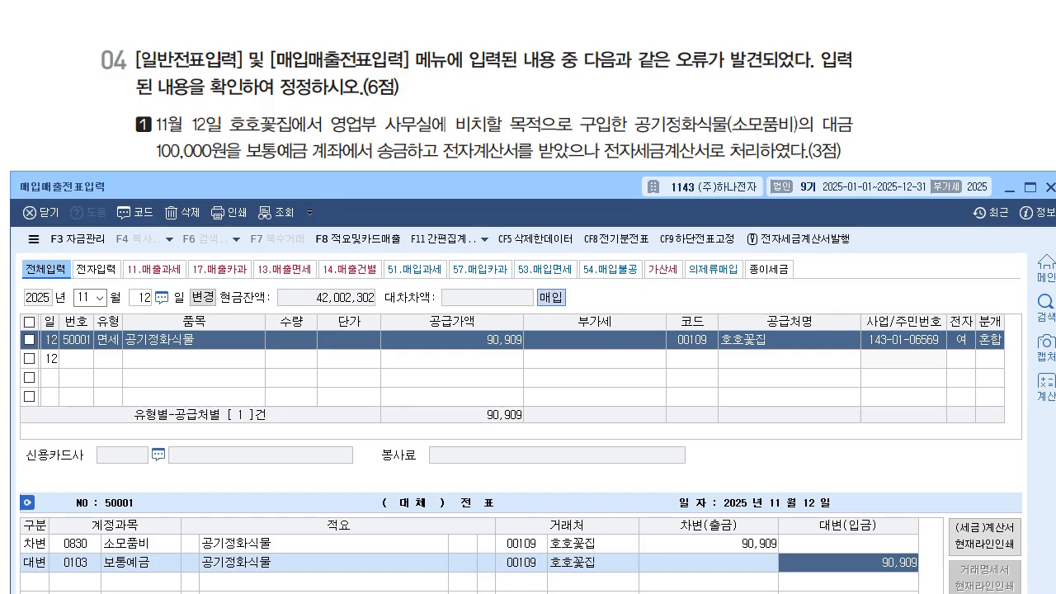
Set the 공급가액 of the 12 November 공기정화식물 entry to 100,000 and carry it through to the journal lines.
click(453, 340)
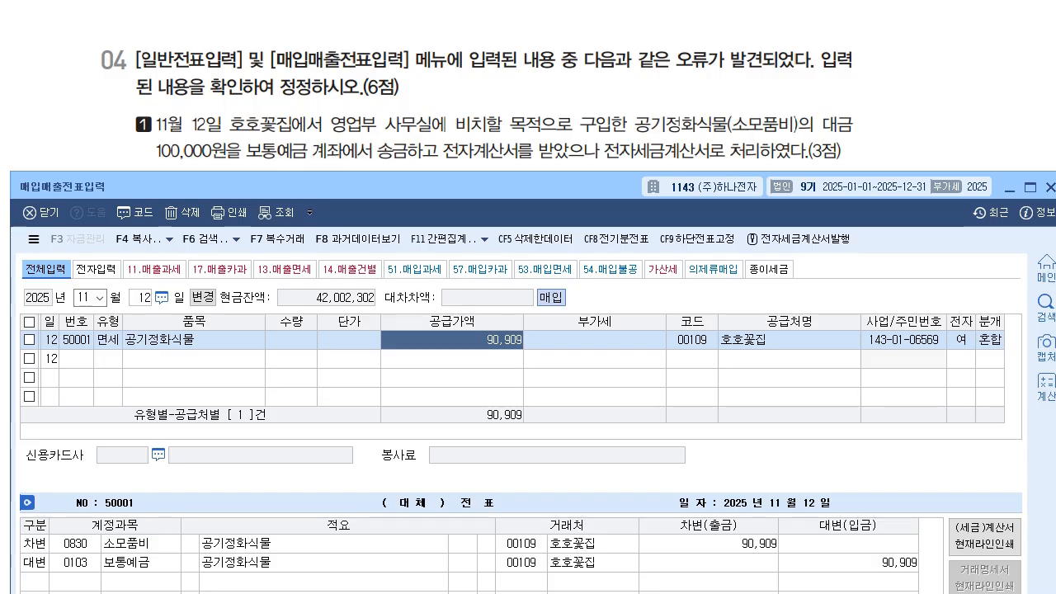
text(1000000)
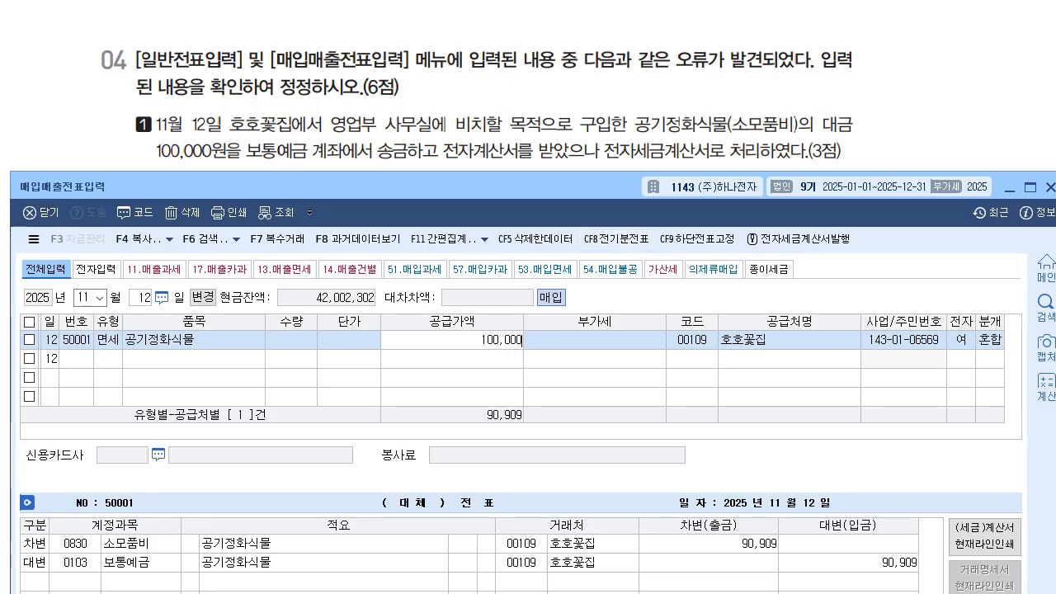
key(Return)
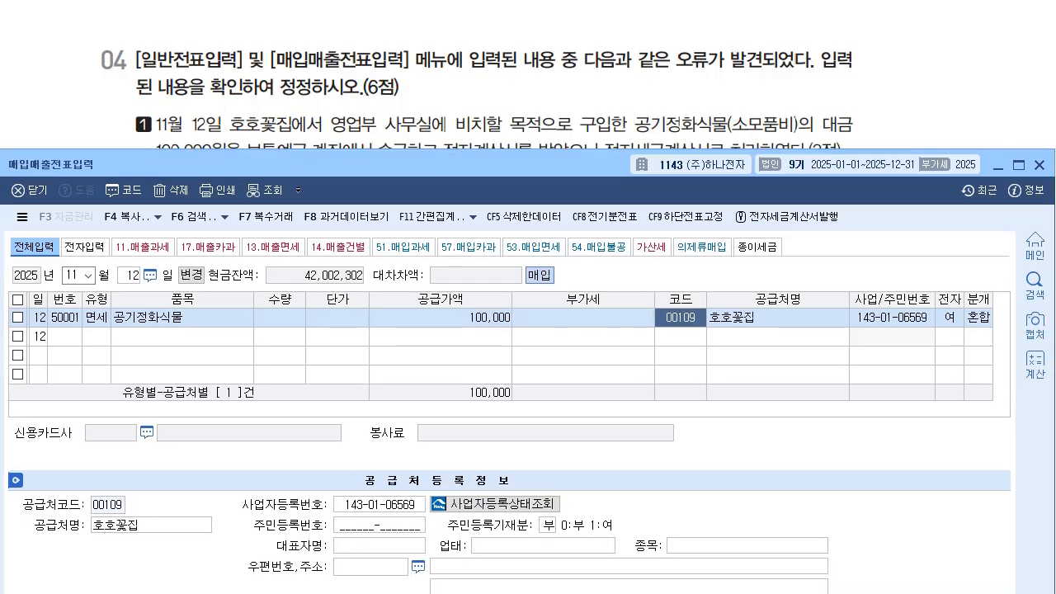
key(Return)
key(Return)
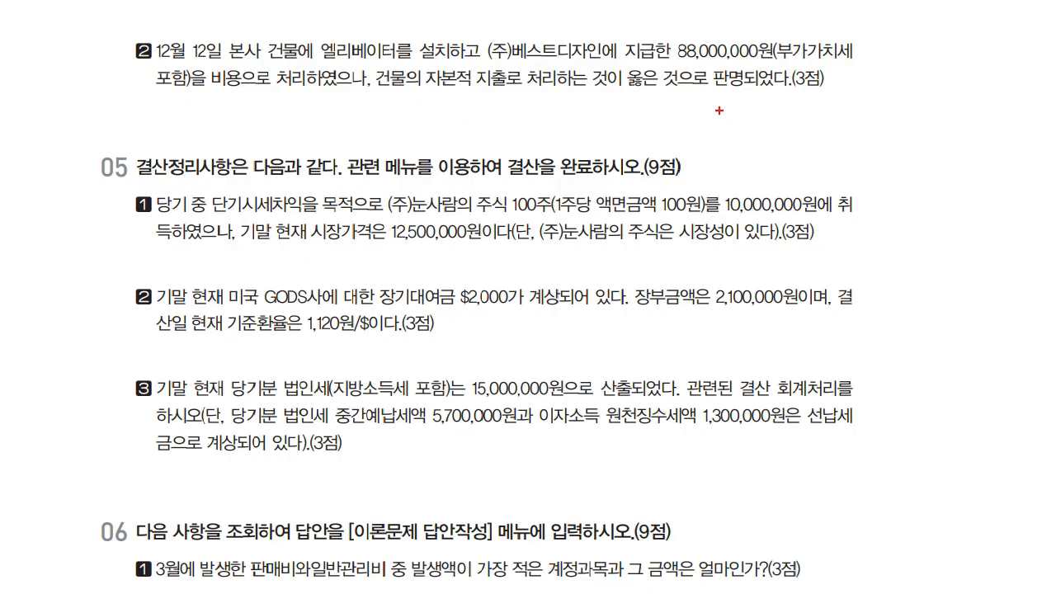
Mark the 엘리베이터 and 자본적 지출 wording in section 04, correction 2 of the exam document, and clear the marks.
mouse_move(393, 94)
mouse_down()
mouse_move(541, 81)
mouse_move(506, 109)
mouse_move(554, 113)
mouse_move(575, 97)
mouse_move(587, 121)
mouse_up()
mouse_move(363, 76)
mouse_down()
mouse_move(357, 29)
mouse_move(405, 51)
mouse_up()
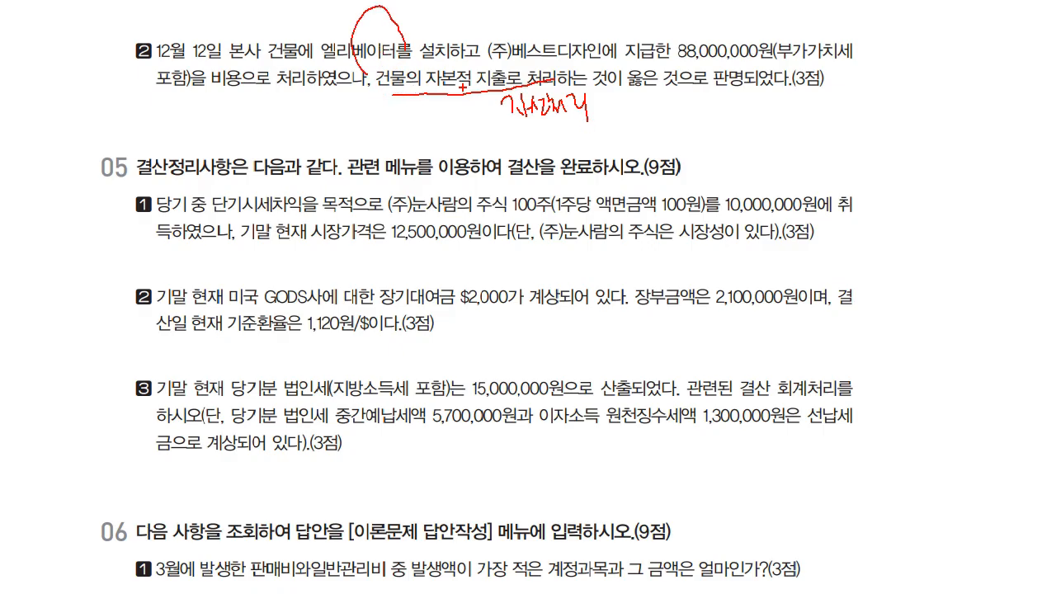
drag(406, 48, 382, 71)
key(Escape)
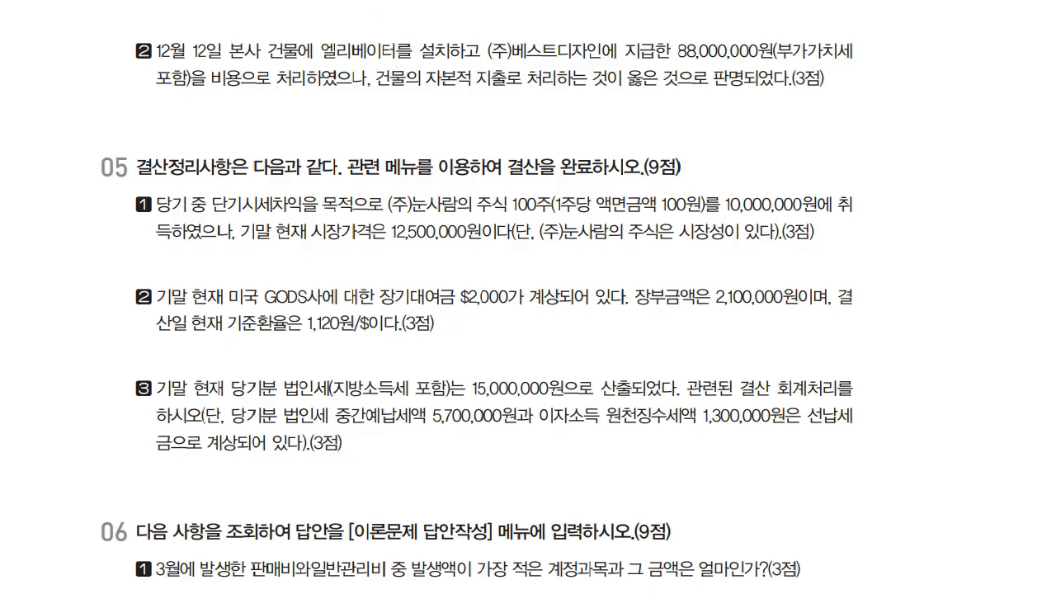
Return to 매입매출전표입력, load the vouchers for 12 December, and open the (주)베스트디자인 elevator installation entry.
key(alt+Tab)
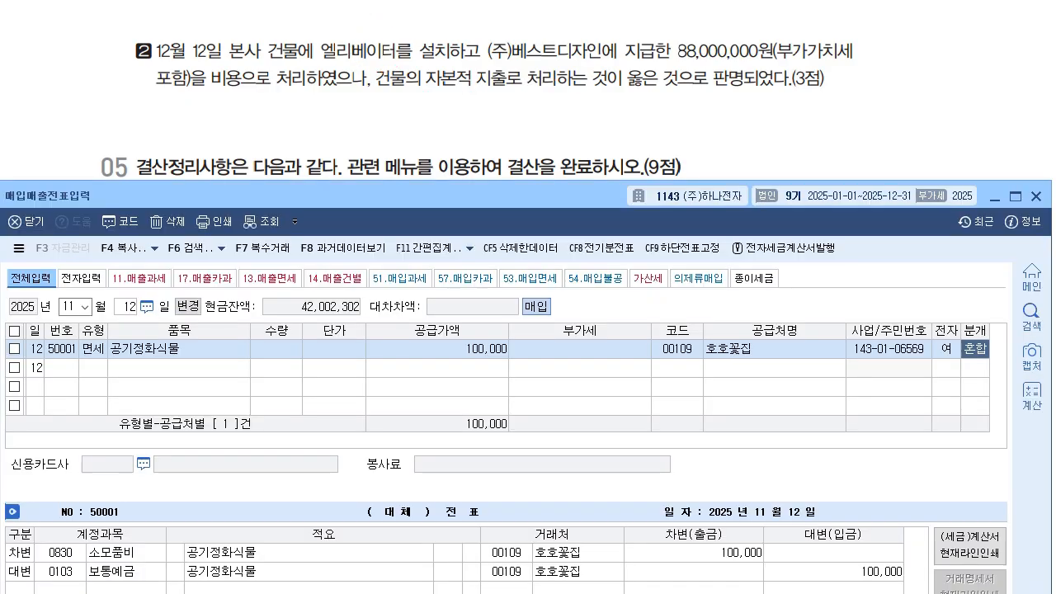
drag(363, 195, 374, 137)
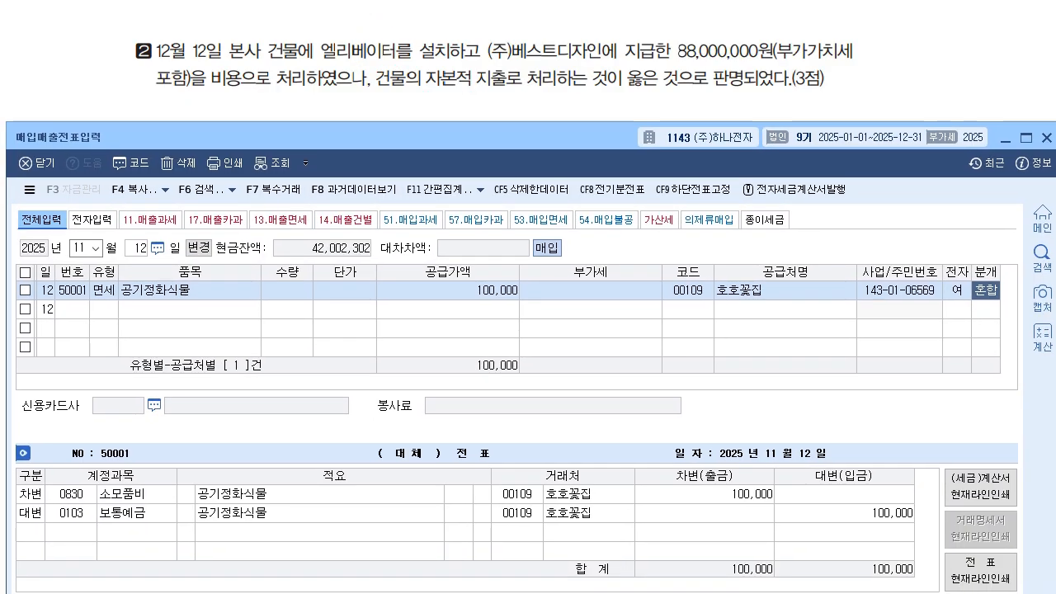
click(81, 249)
text(12)
key(Return)
key(Return)
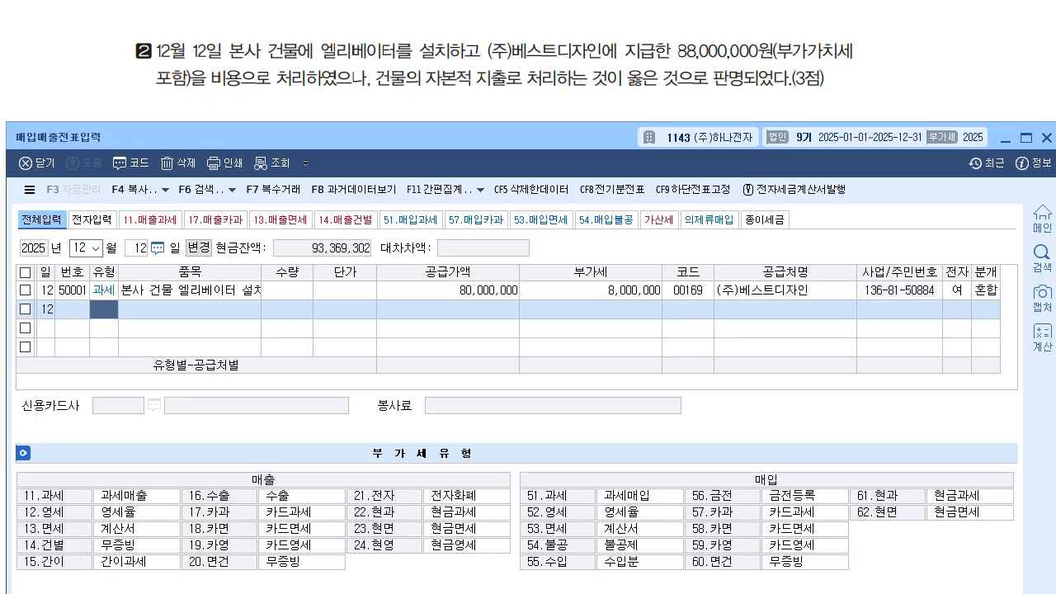
drag(462, 137, 457, 106)
click(981, 260)
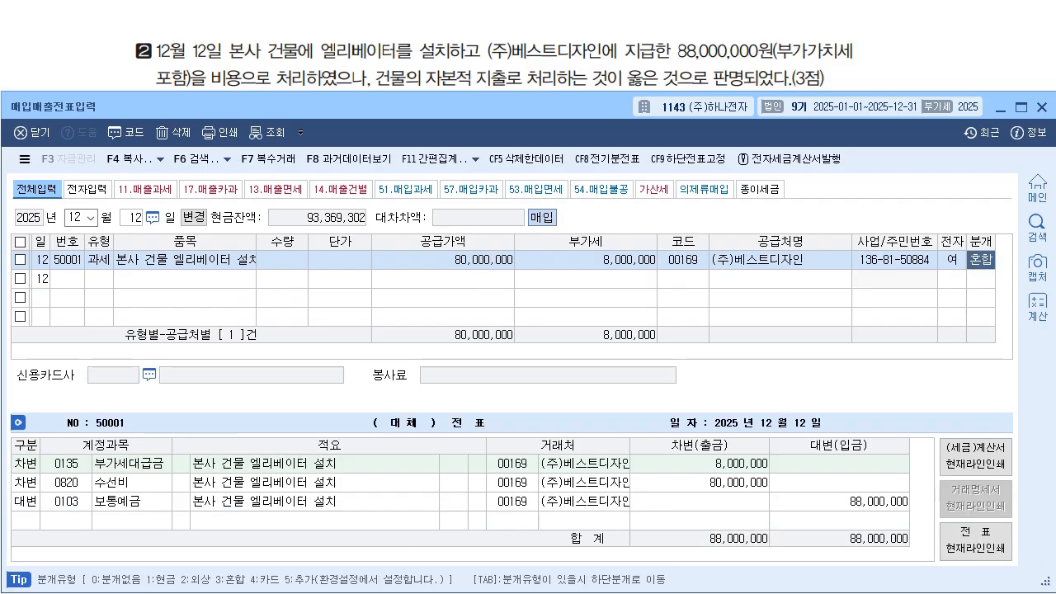
Replace the 수선비 account on the elevator voucher's debit line with 202 건물.
mouse_move(528, 106)
mouse_down()
mouse_move(529, 125)
mouse_move(531, 111)
mouse_up()
key(Tab)
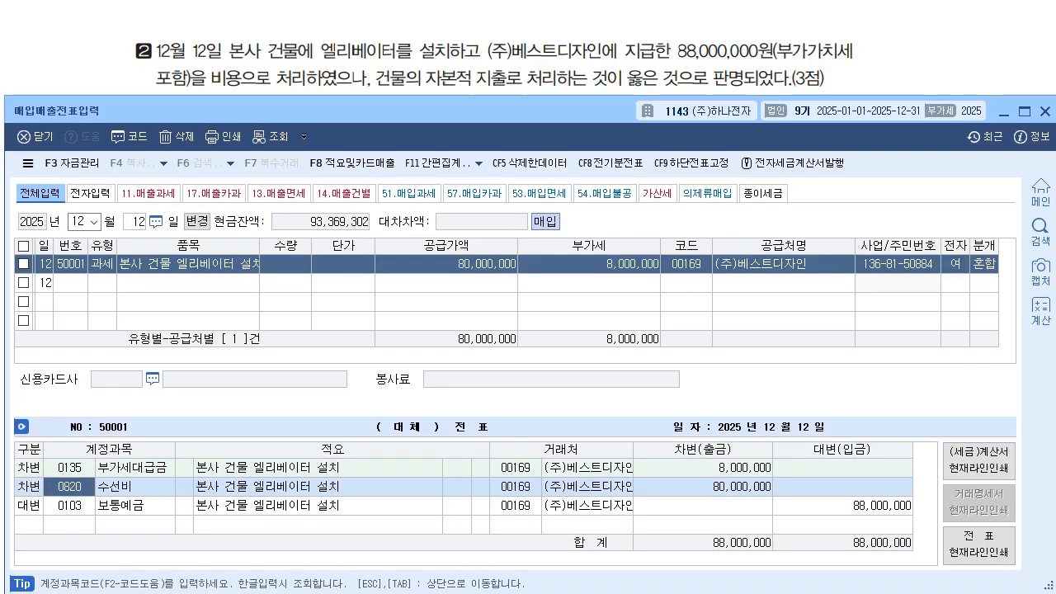
text(202)
key(Return)
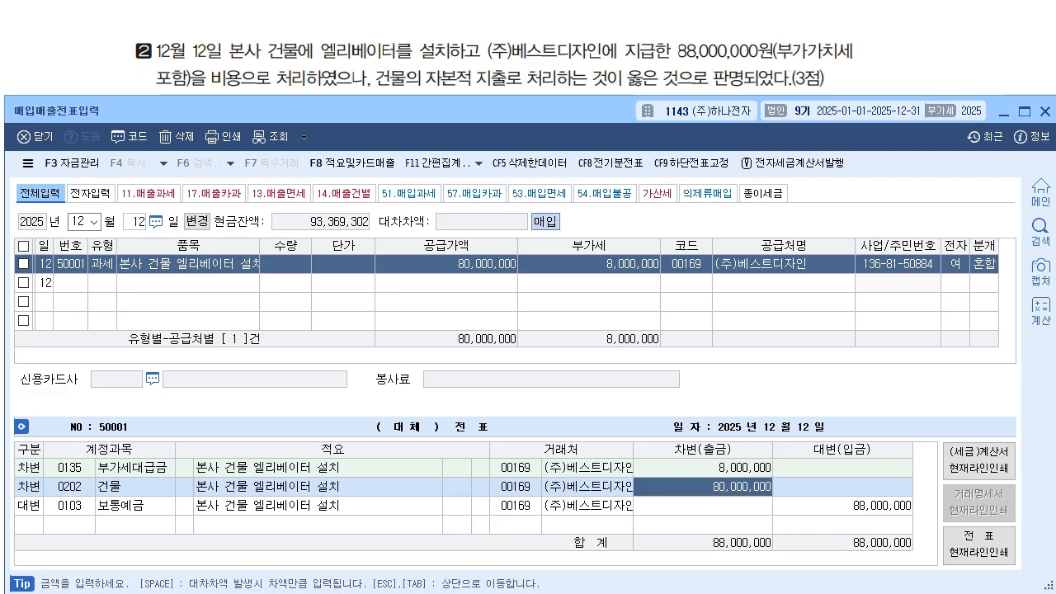
key(Return)
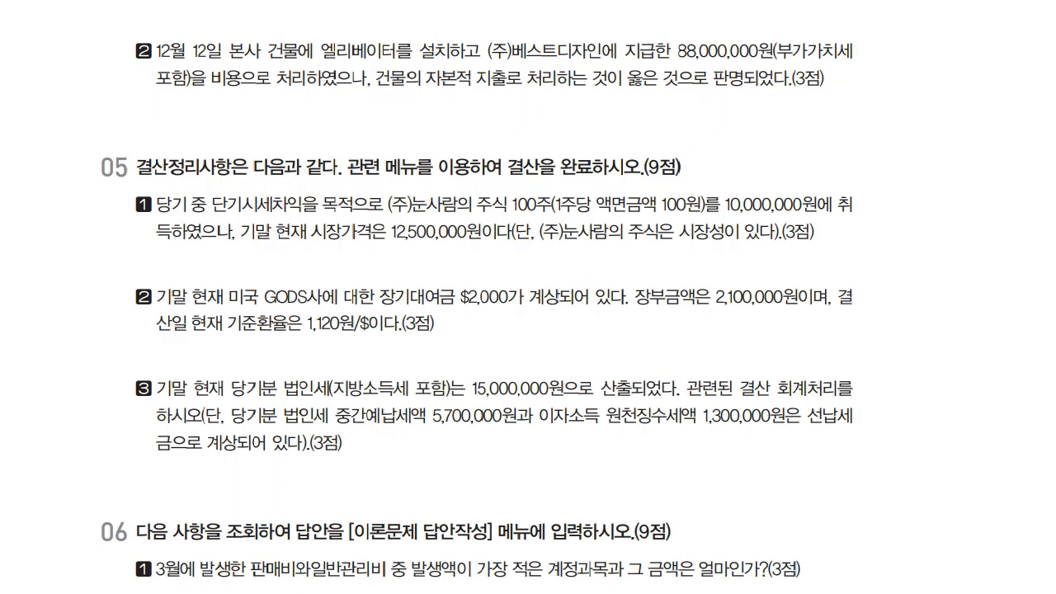
For section 05, question 1, enter a 31 December general voucher debit line to 107 단기매매증권 for 2,500,000.
scroll(528, 297, down, 1)
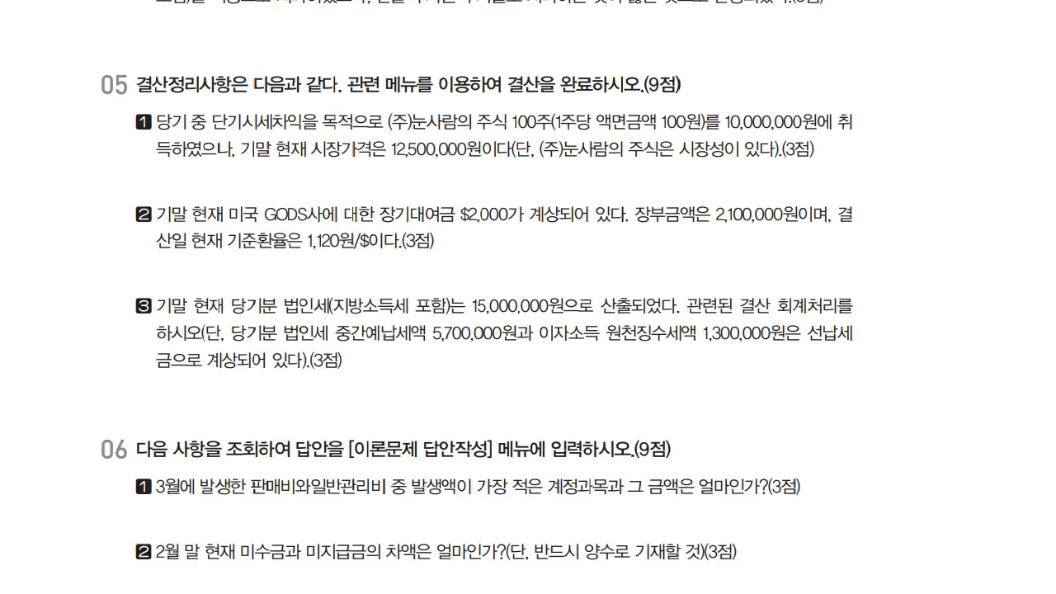
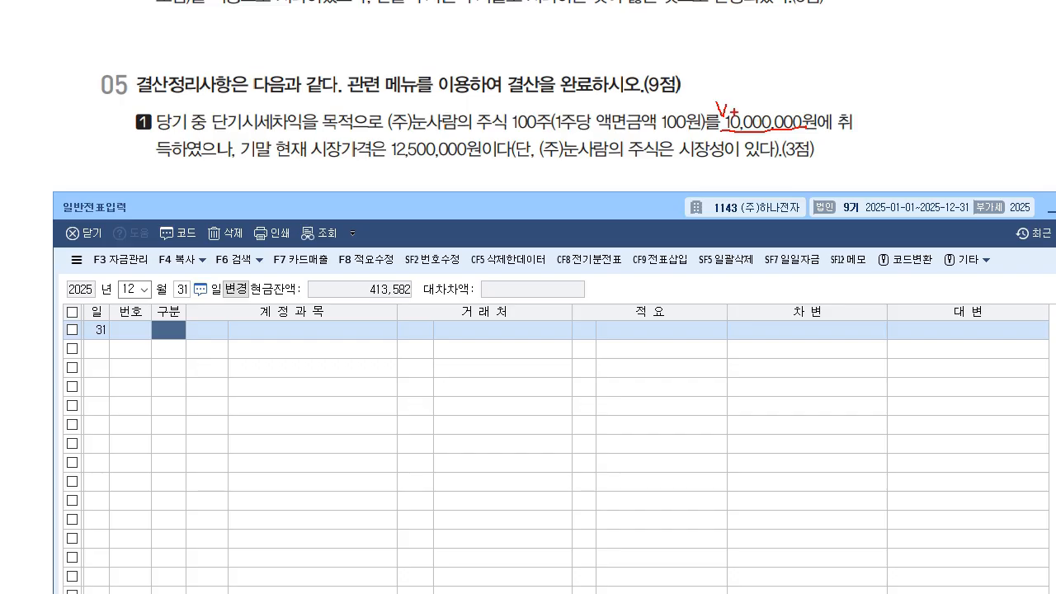
drag(382, 163, 488, 152)
key(Escape)
text(3)
key(Return)
text(107)
key(Return)
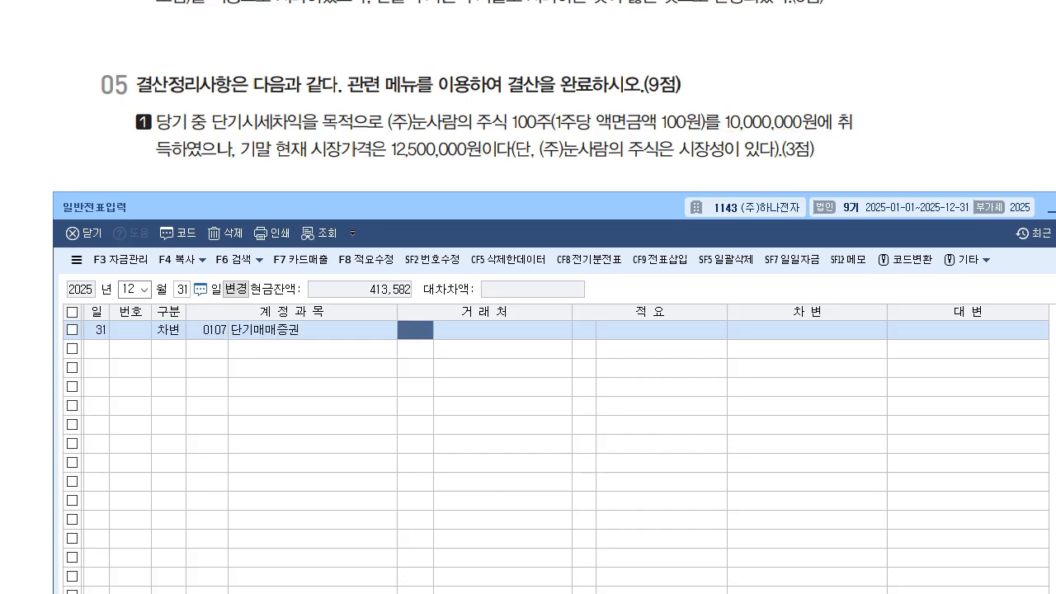
key(Return)
key(Return)
text(2500000)
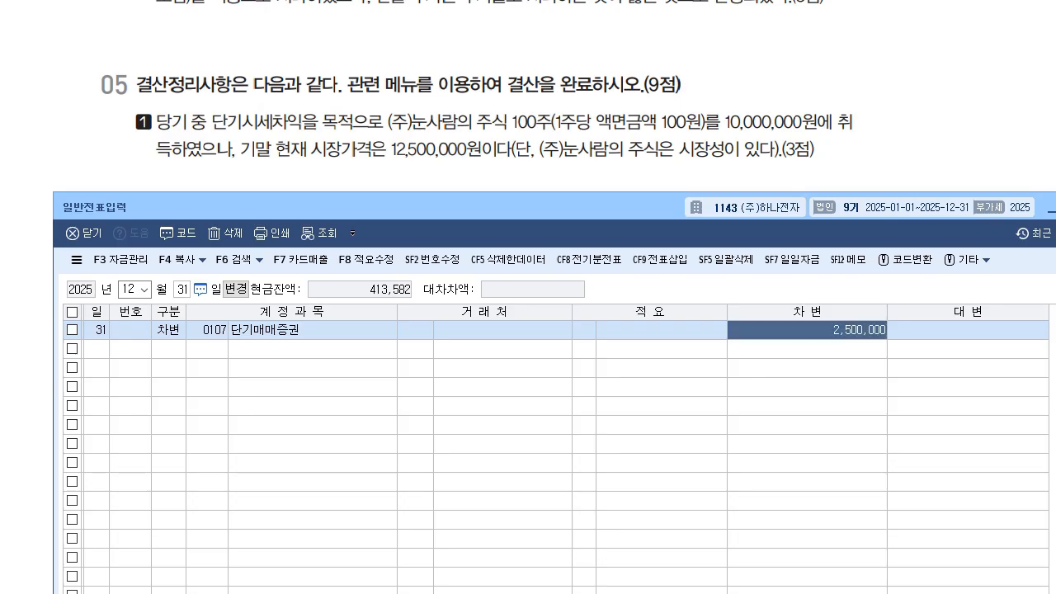
key(Return)
Add the matching credit line to 905 단기매매증권평가이익 for 2,500,000.
text(4)
key(Return)
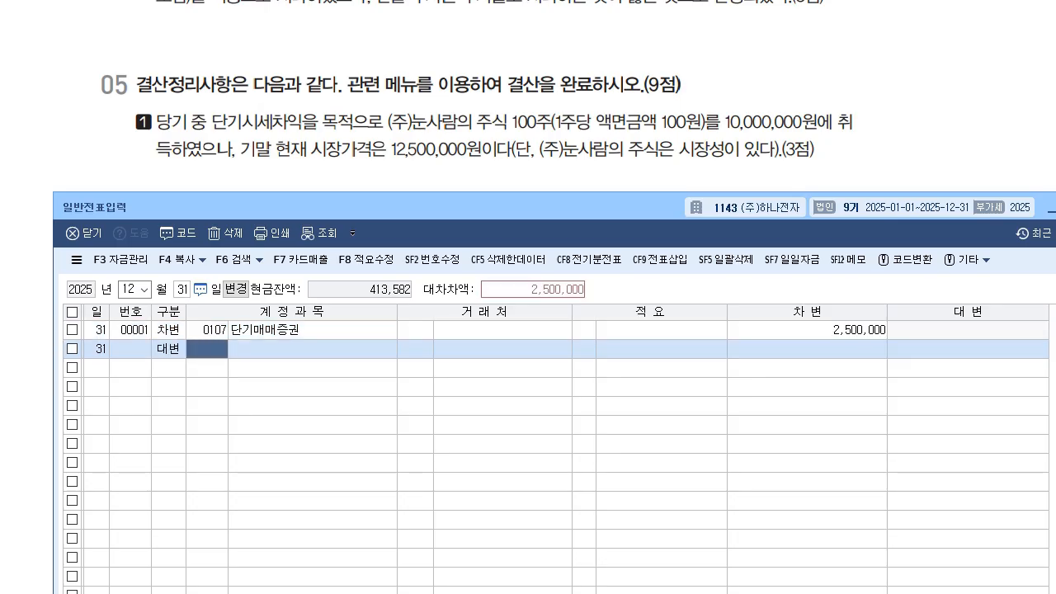
text(0905)
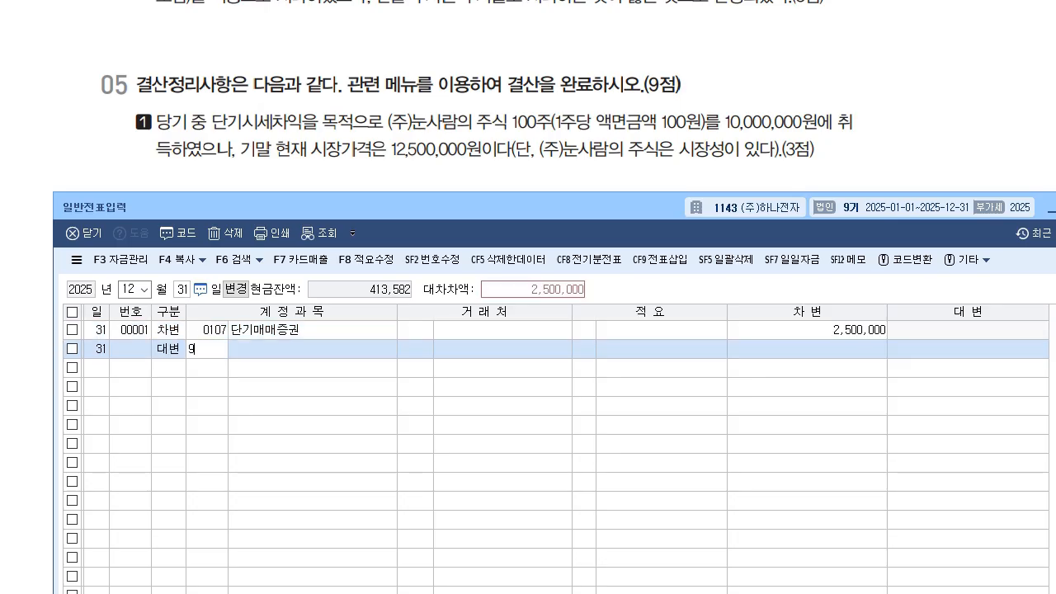
key(Return)
key(Down)
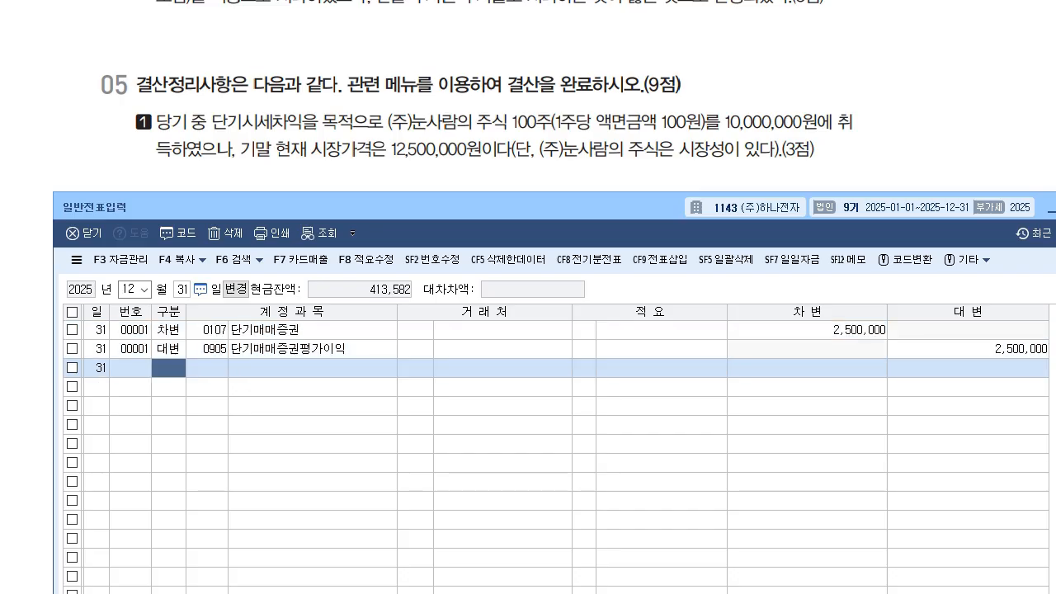
Go to section 05, question 2, mark the loan and exchange-rate figures with the 1,050 book rate, and clear the marks.
drag(404, 207, 395, 134)
scroll(495, 124, down, 2)
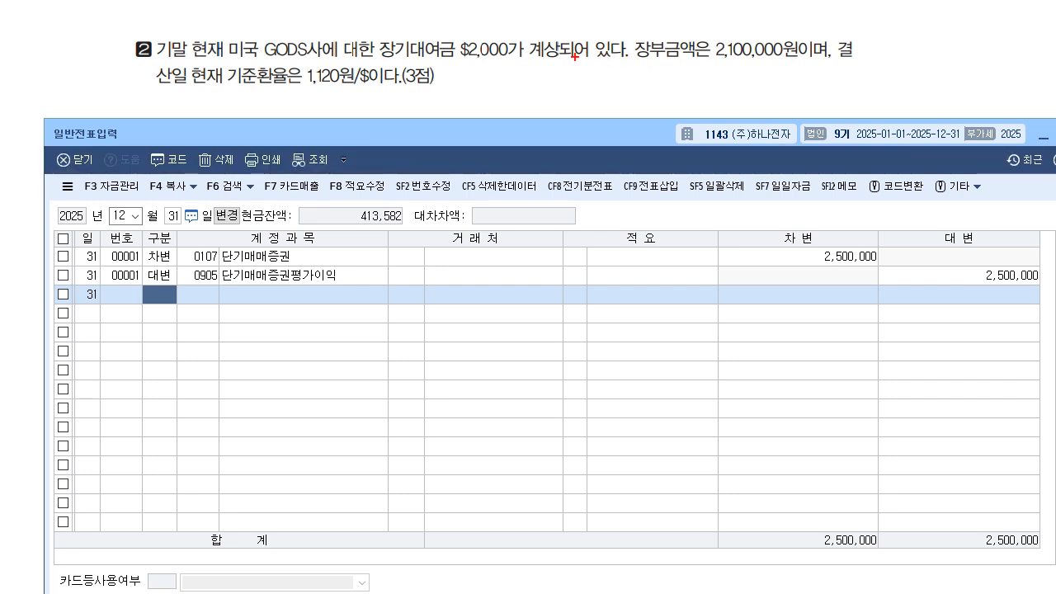
drag(453, 61, 514, 69)
drag(247, 98, 290, 100)
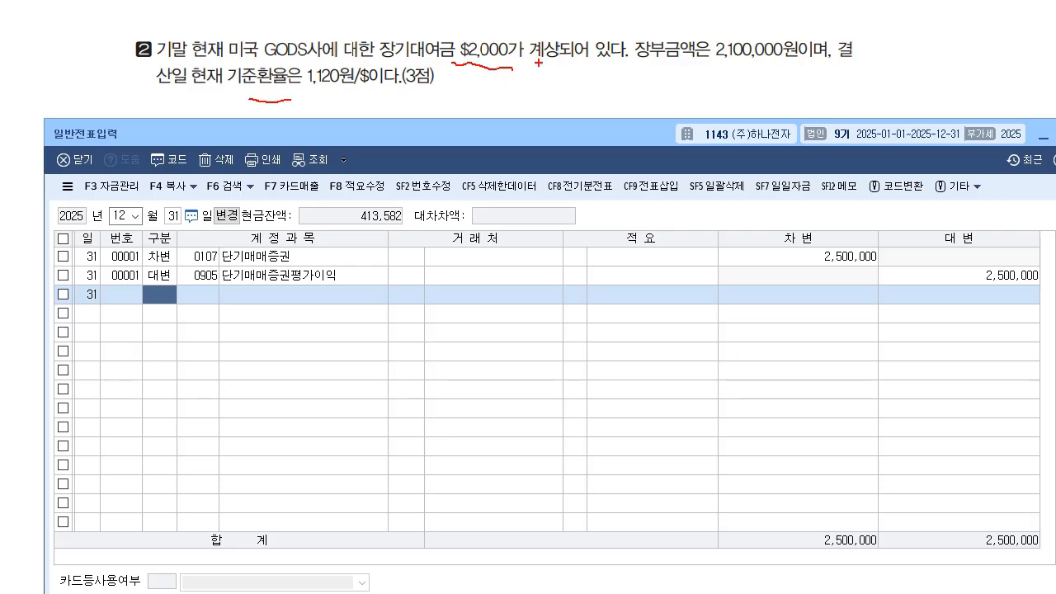
mouse_move(542, 66)
mouse_down()
mouse_move(538, 76)
mouse_move(554, 86)
mouse_move(575, 60)
mouse_move(578, 84)
mouse_up()
mouse_move(484, 71)
mouse_down()
mouse_move(437, 71)
mouse_move(511, 35)
mouse_move(500, 92)
mouse_up()
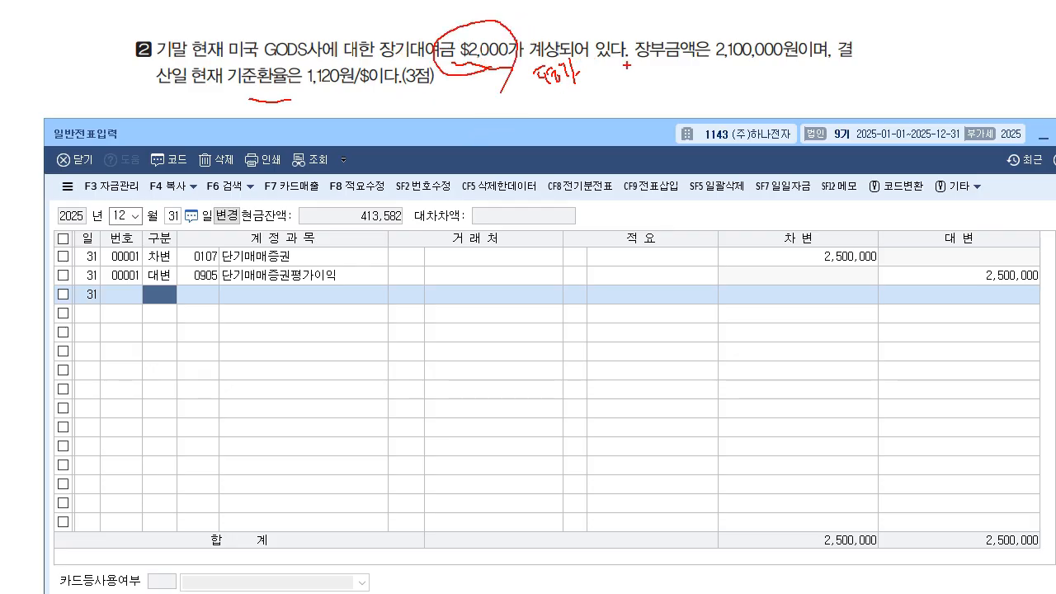
mouse_move(698, 62)
mouse_down()
mouse_move(774, 58)
mouse_move(769, 68)
mouse_up()
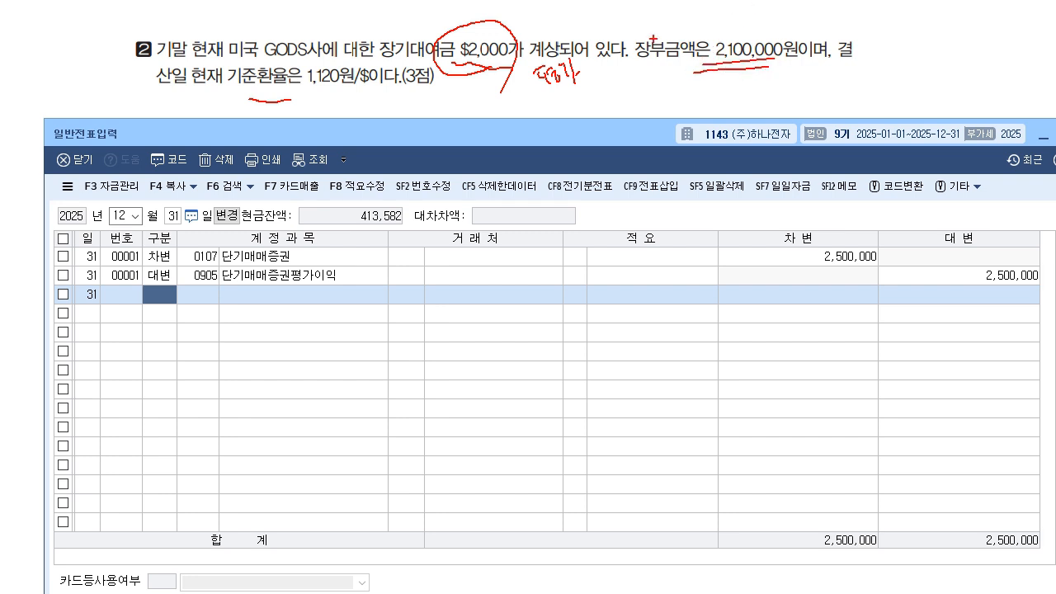
mouse_move(531, 42)
mouse_down()
mouse_move(659, 17)
mouse_move(710, 39)
mouse_up()
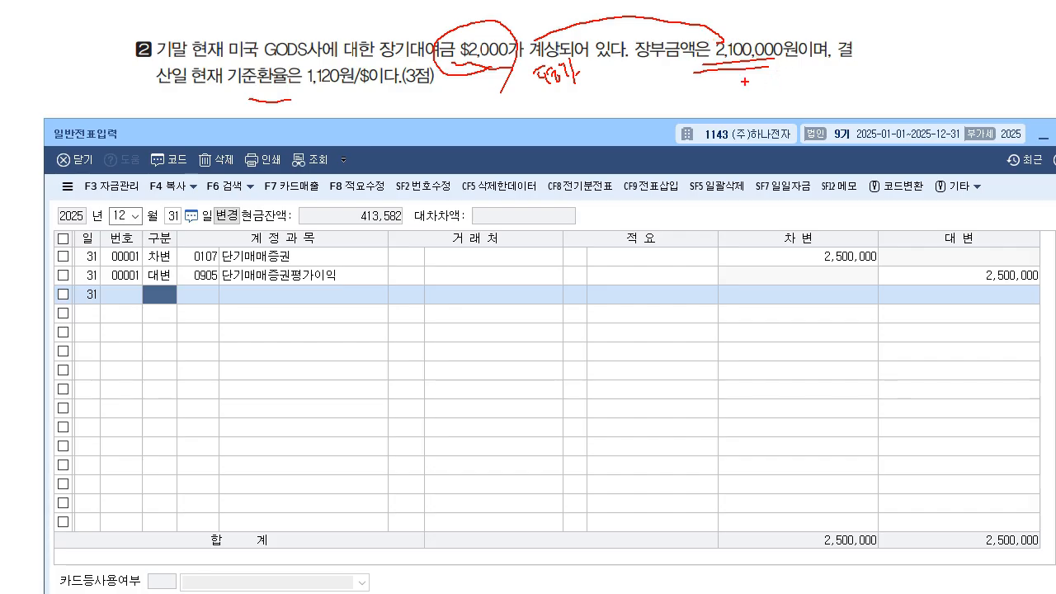
drag(726, 82, 733, 99)
drag(749, 78, 750, 99)
mouse_move(750, 79)
mouse_down()
mouse_move(765, 81)
mouse_move(734, 71)
mouse_move(759, 114)
mouse_up()
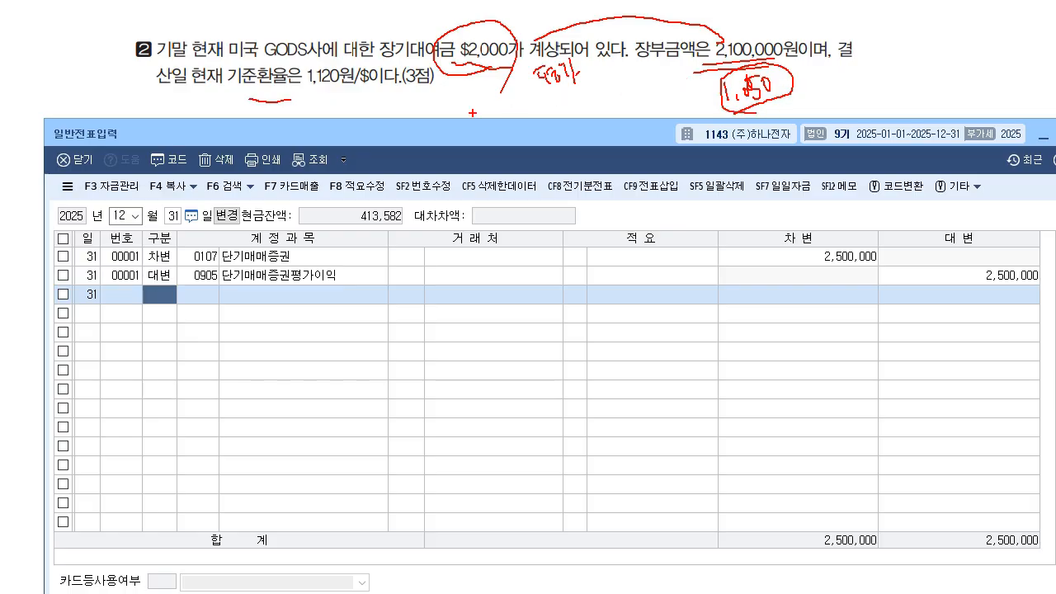
mouse_move(340, 97)
mouse_down()
mouse_move(307, 99)
mouse_move(328, 48)
mouse_move(340, 114)
mouse_up()
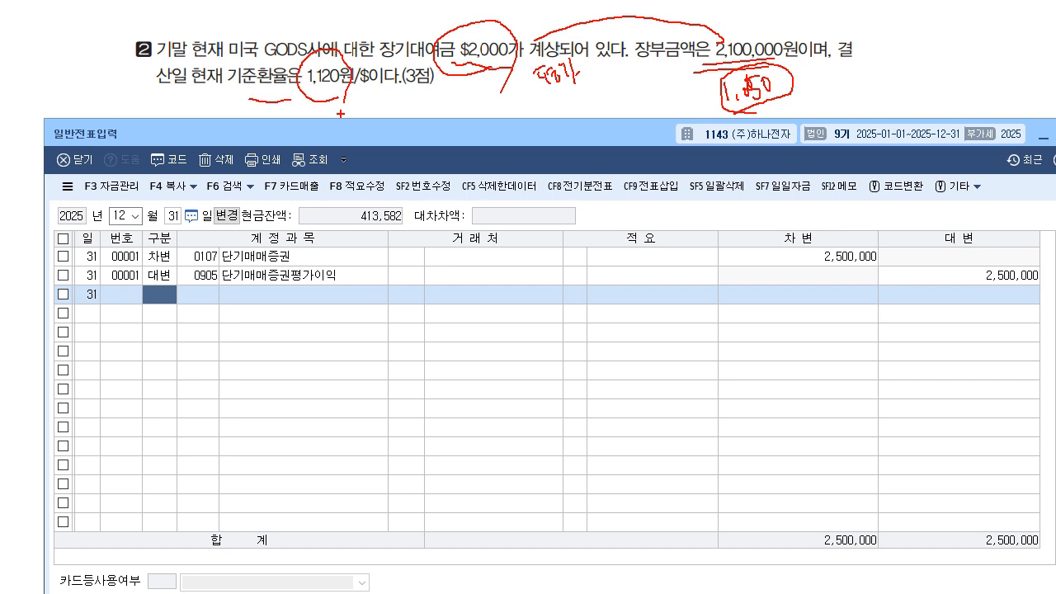
key(Escape)
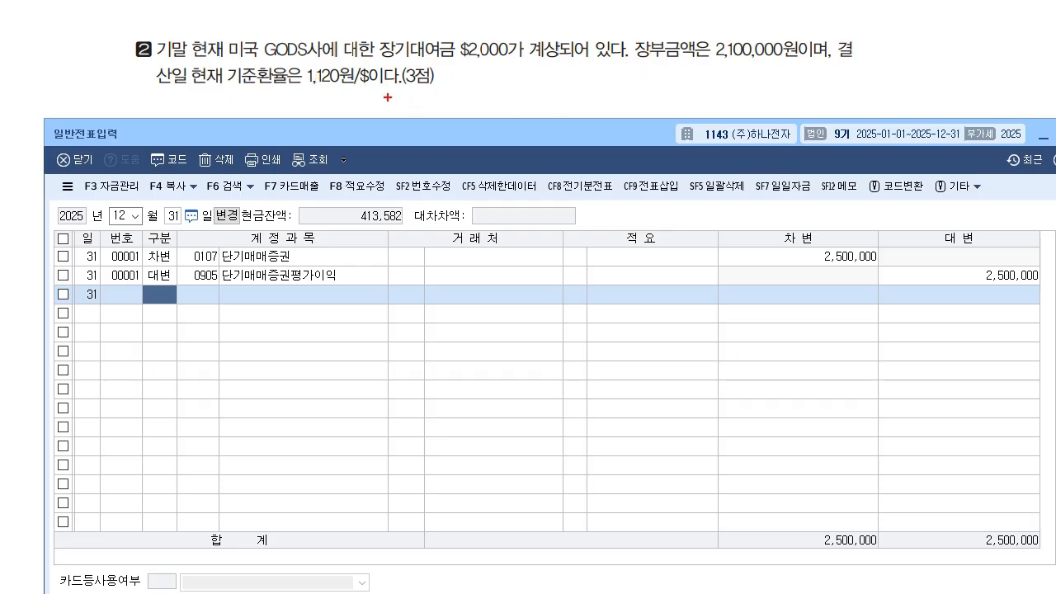
Write the translation gain calculation 70 × 2,000 = 140,000 under the question, and clear it.
mouse_move(385, 100)
mouse_down()
mouse_move(397, 142)
mouse_move(404, 108)
mouse_move(486, 117)
mouse_move(574, 103)
mouse_up()
drag(561, 114, 602, 121)
drag(611, 91, 619, 124)
mouse_move(627, 97)
mouse_down()
mouse_move(649, 112)
mouse_move(673, 95)
mouse_up()
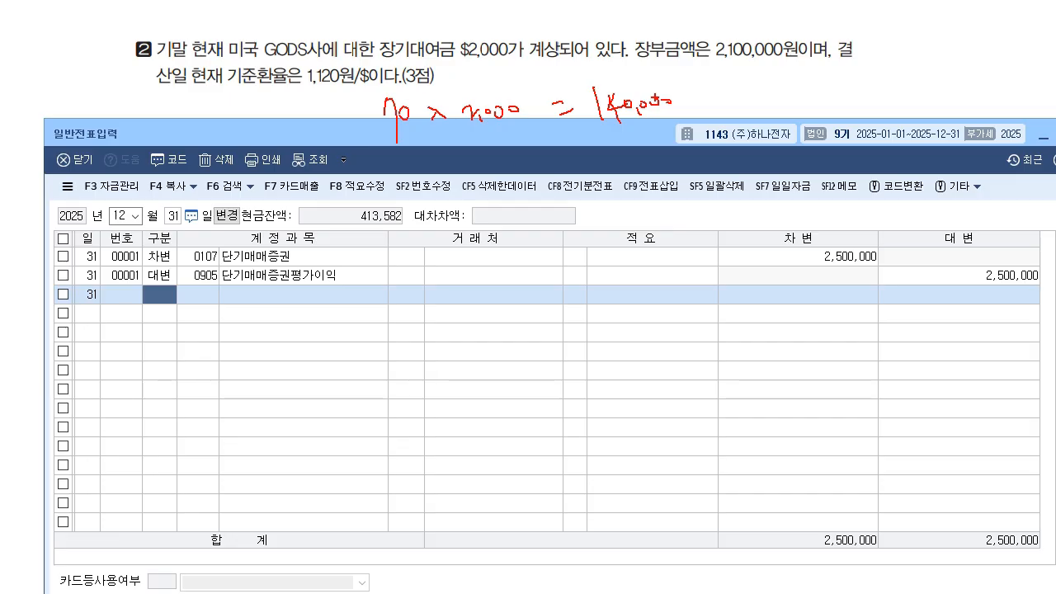
key(Escape)
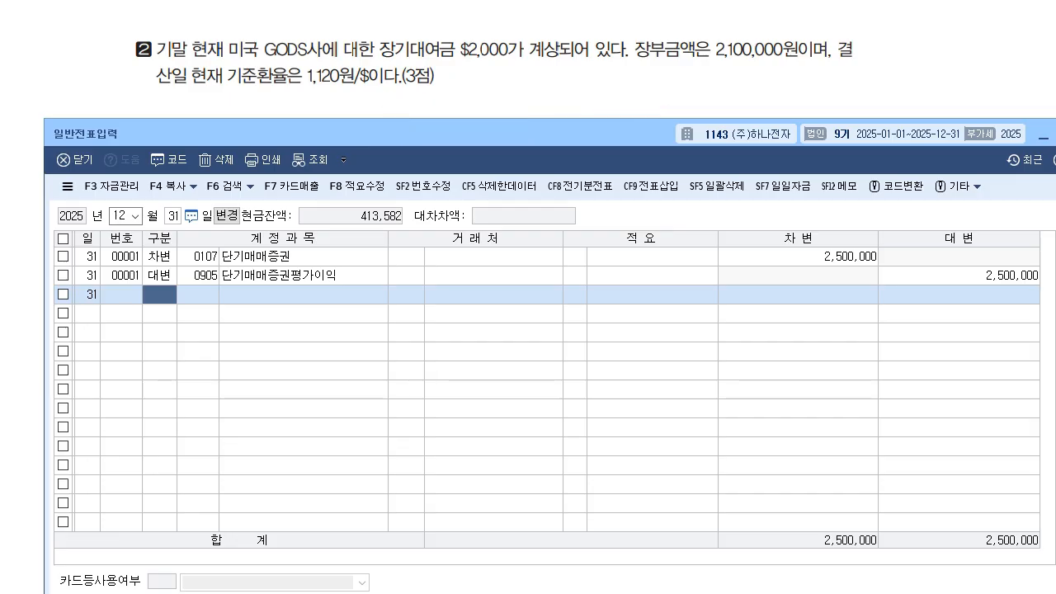
Start the next 31 December debit line with account 179 장기대여금.
text(3)
key(Return)
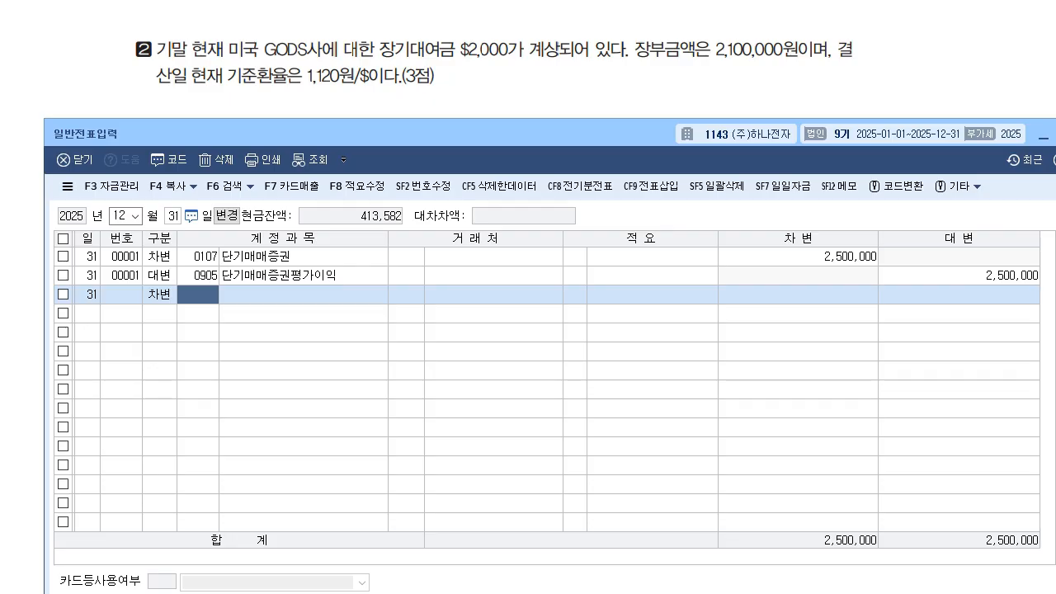
text(179)
key(Return)
key(Left)
key(Right)
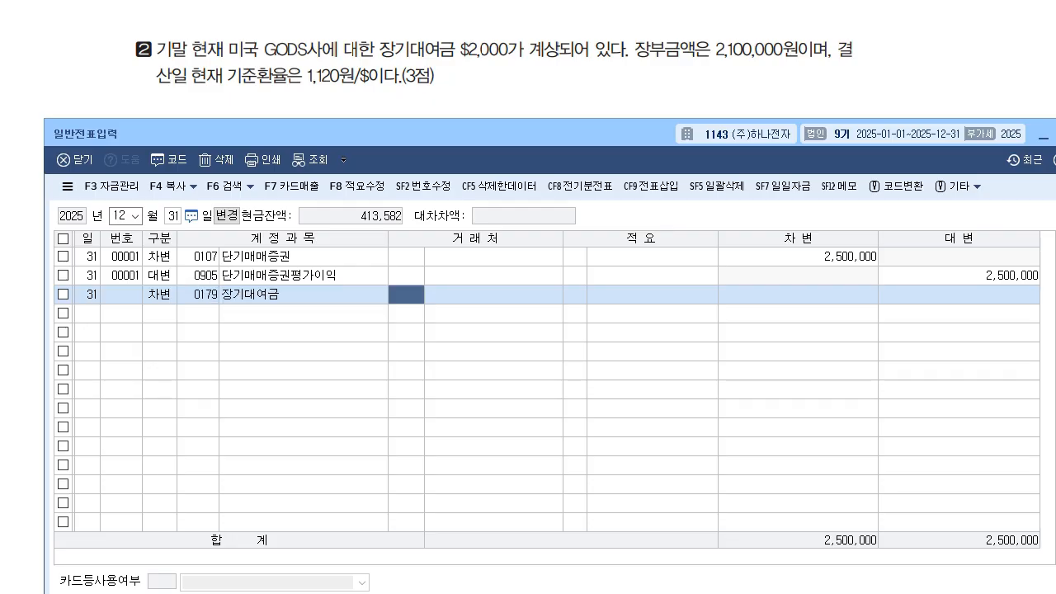
key(Left)
key(Right)
key(Left)
key(Right)
Complete the 장기대여금 debit line with 미국 GODS사 as the trading partner and an amount of 140,000.
text(alrnr)
key(Return)
key(BackSpace)
key(BackSpace)
key(BackSpace)
key(BackSpace)
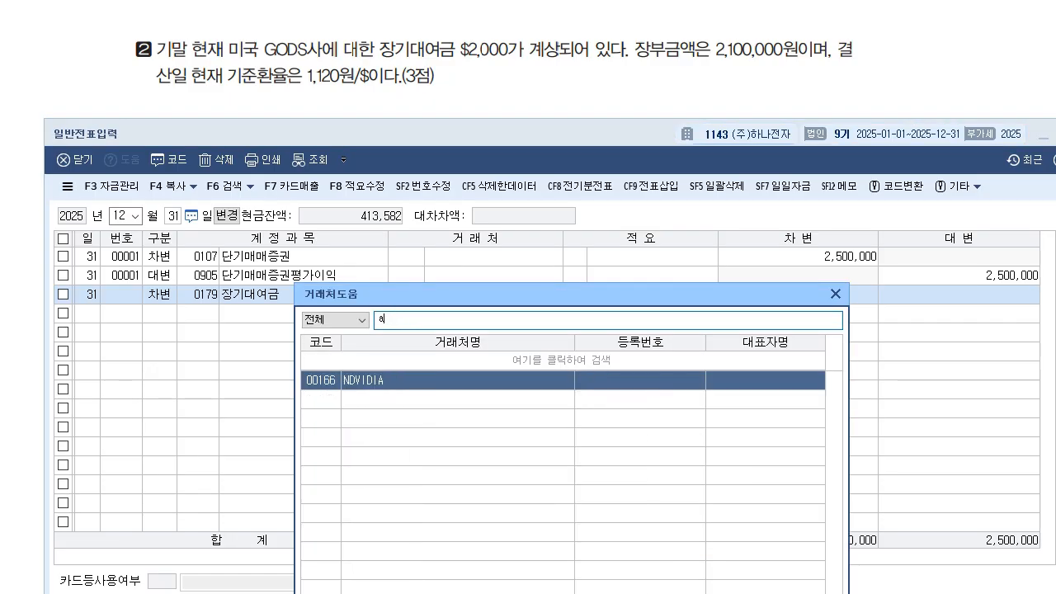
key(BackSpace)
text(미국)
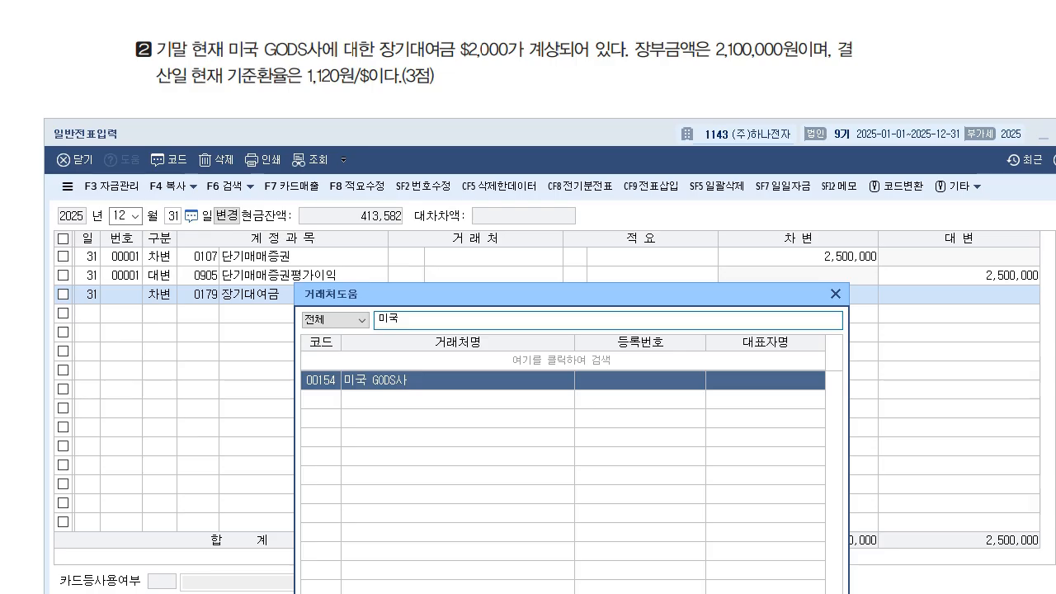
key(Return)
key(Return)
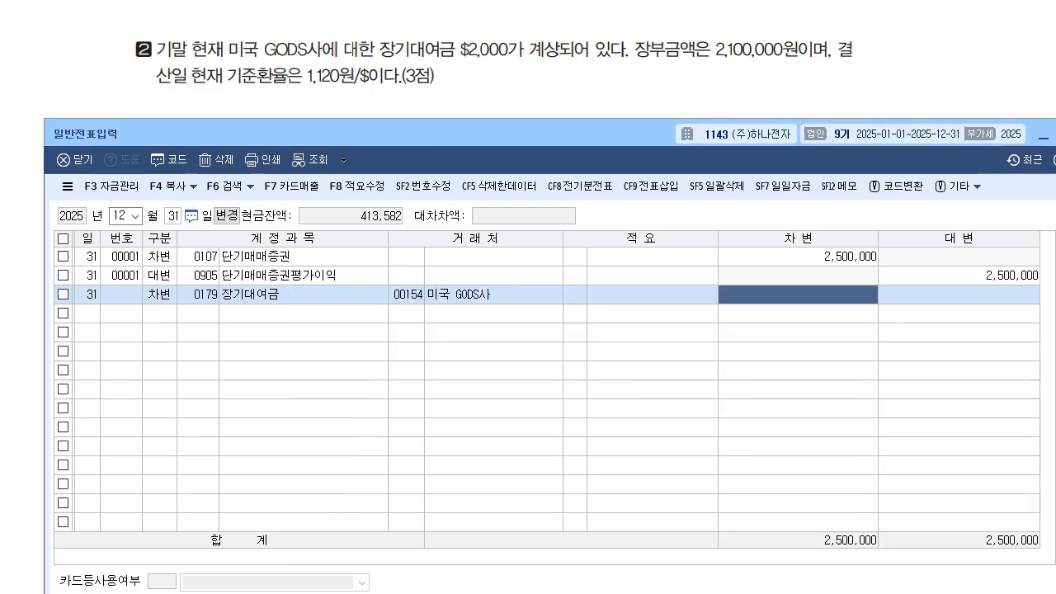
text(140000)
key(Return)
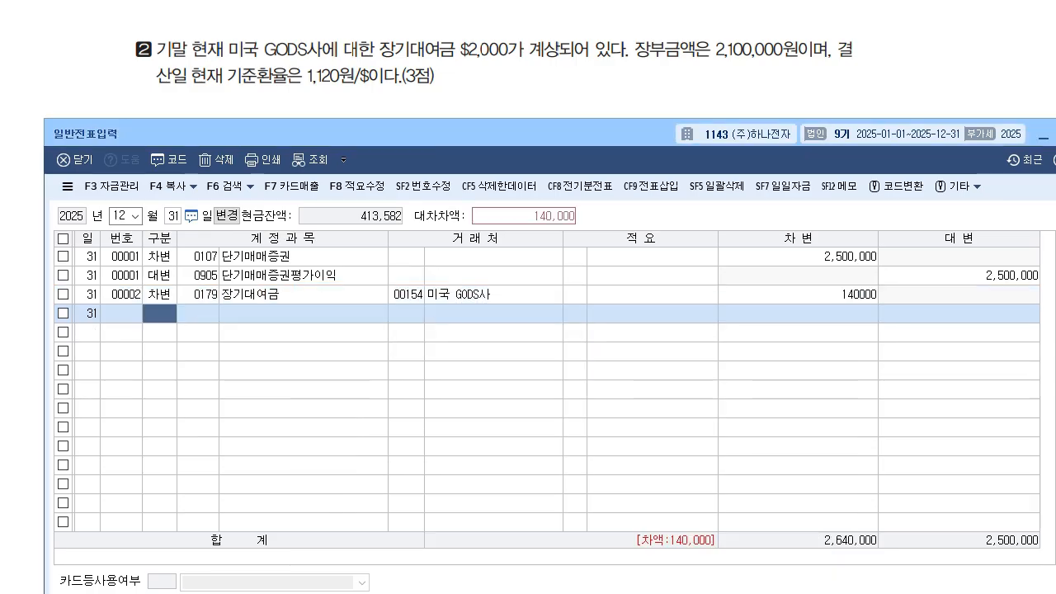
Add the matching credit line to account 910 외화환산이익 for 140,000.
text(4)
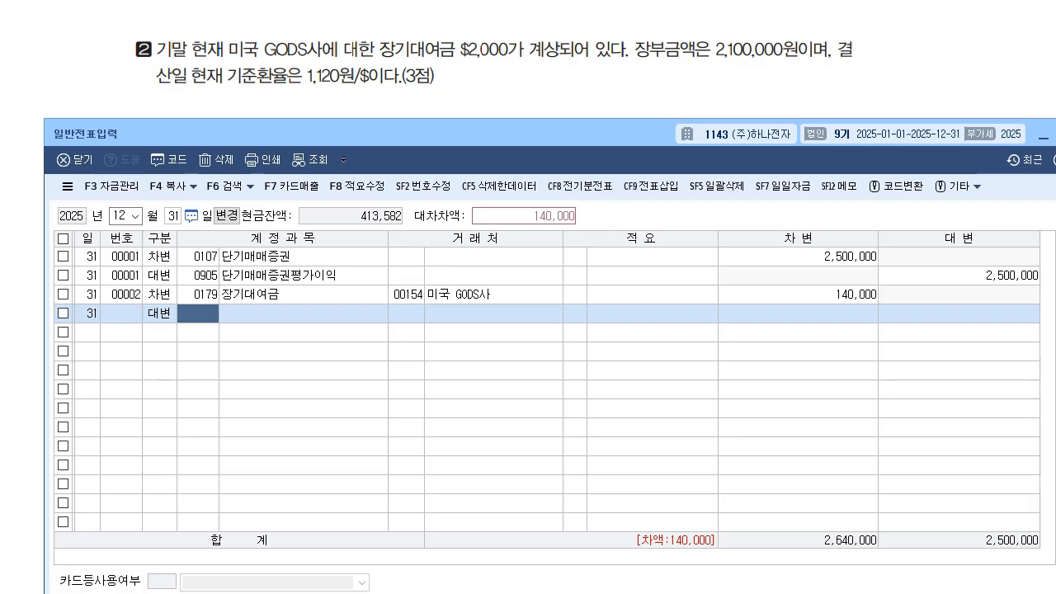
text(910)
key(Return)
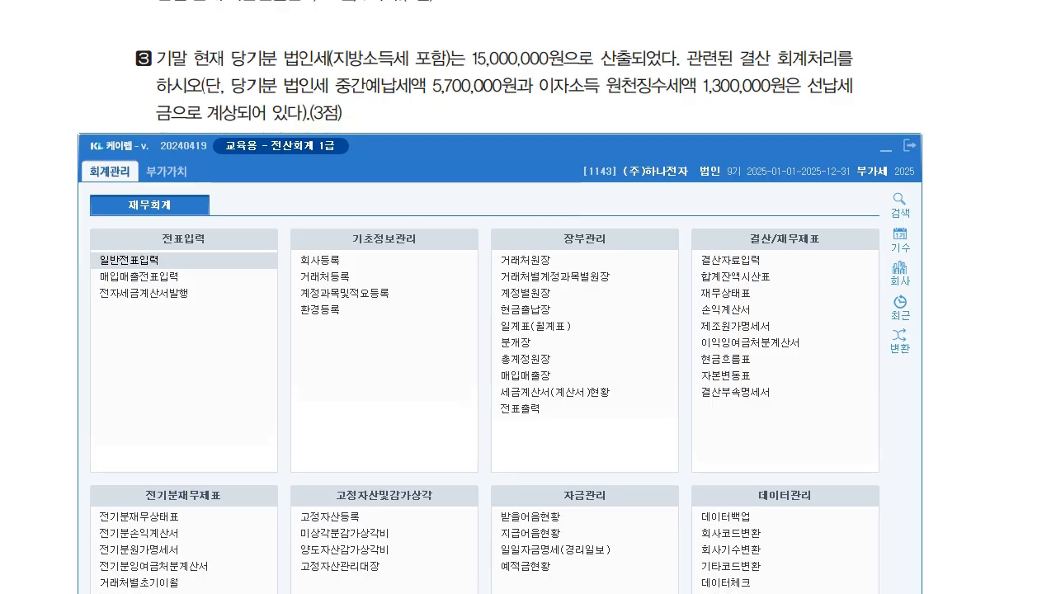
For question 3, open 결산자료입력 and load the period January to December 2025.
click(733, 248)
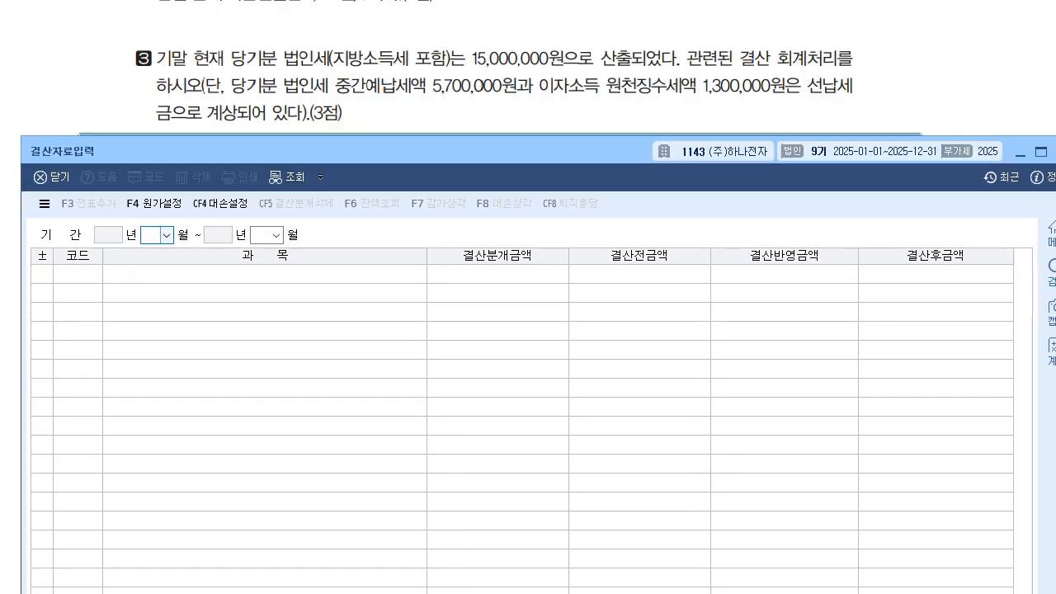
text(1)
key(Return)
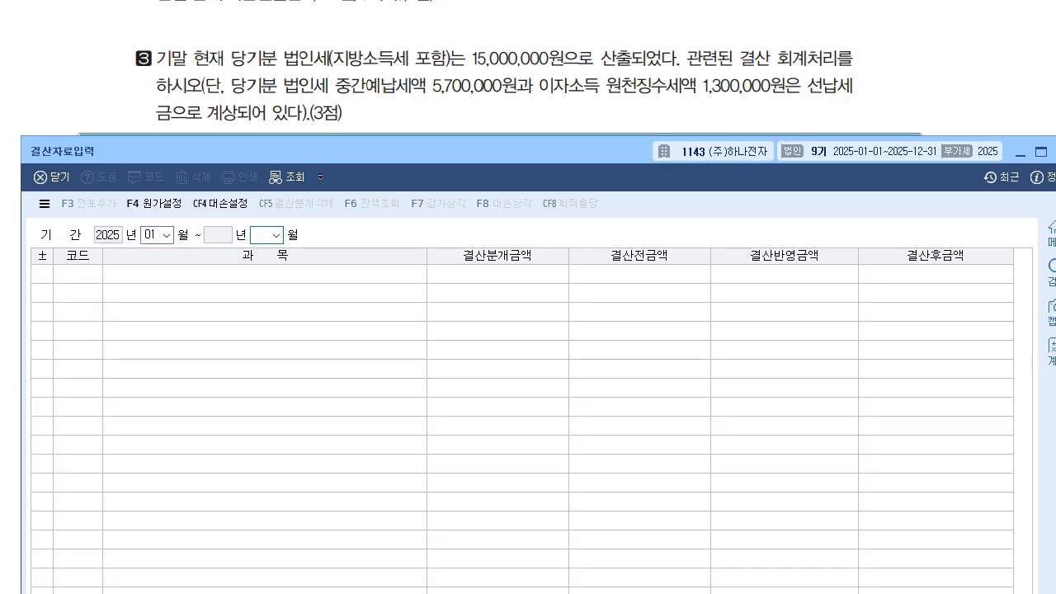
text(12)
key(Return)
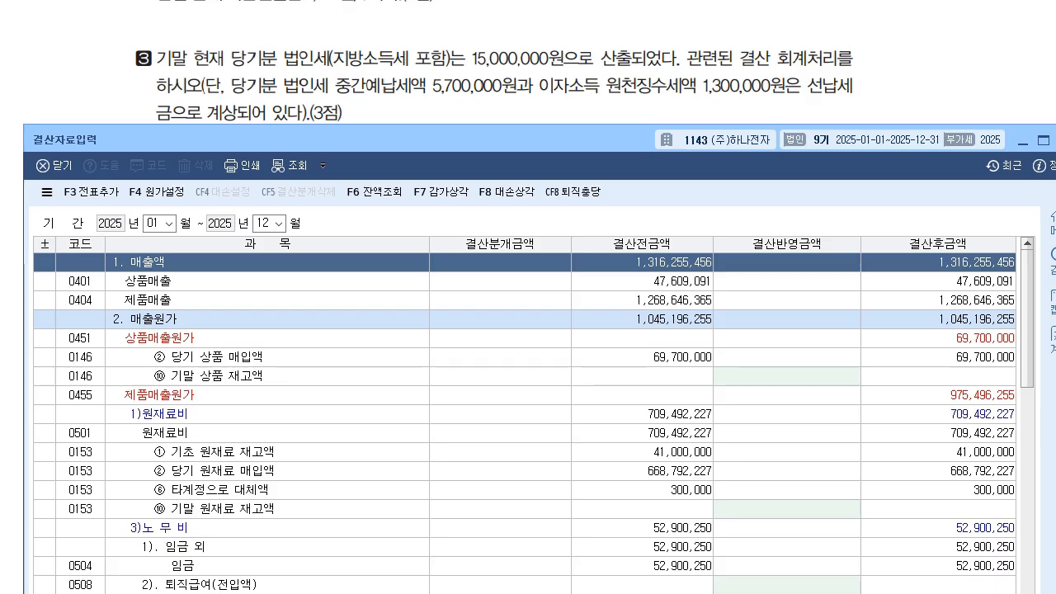
Under 9. 법인세등, enter 7,000,000 as the 결산반영금액 of 선납세금.
drag(371, 138, 356, 37)
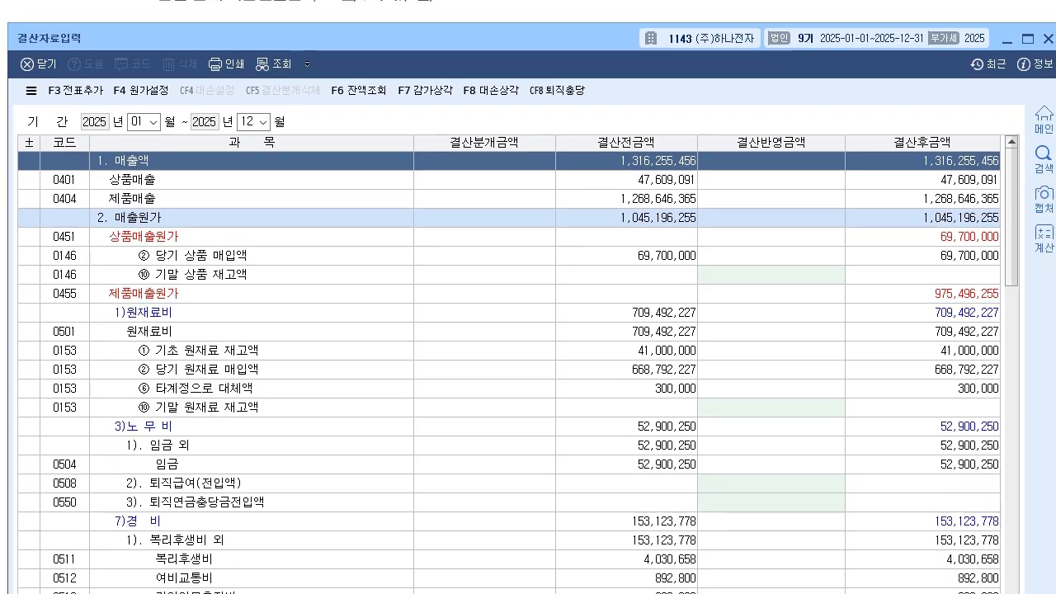
scroll(512, 363, down, 9)
scroll(512, 363, down, 12)
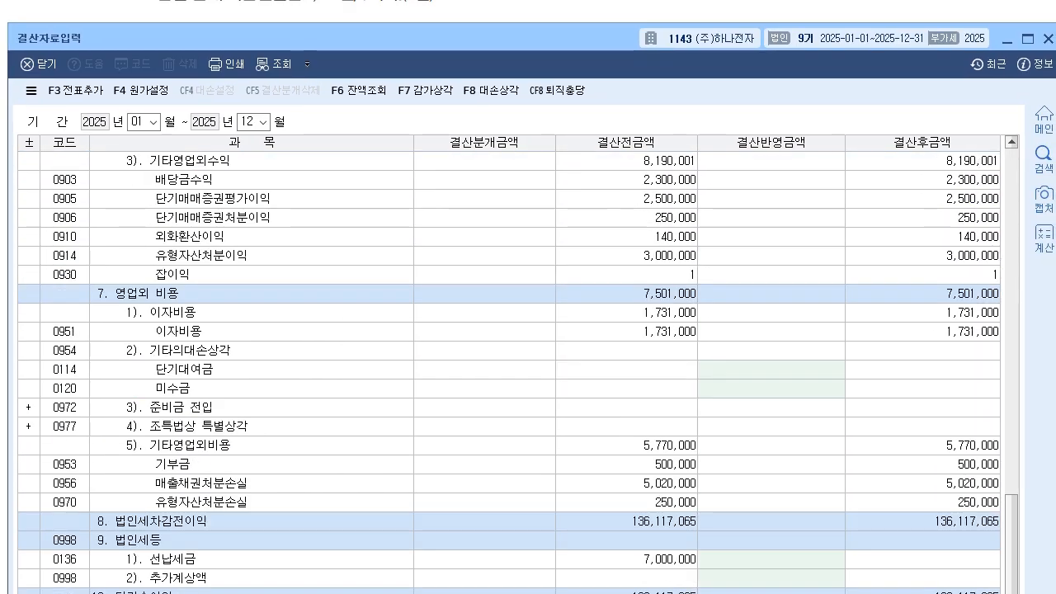
drag(356, 38, 354, 23)
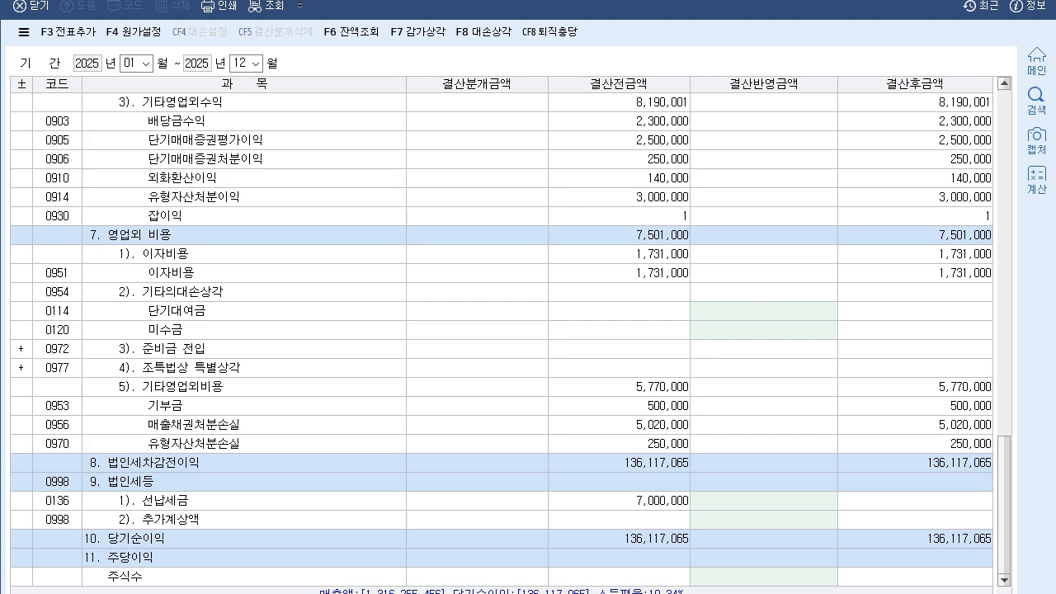
drag(908, 593, 908, 544)
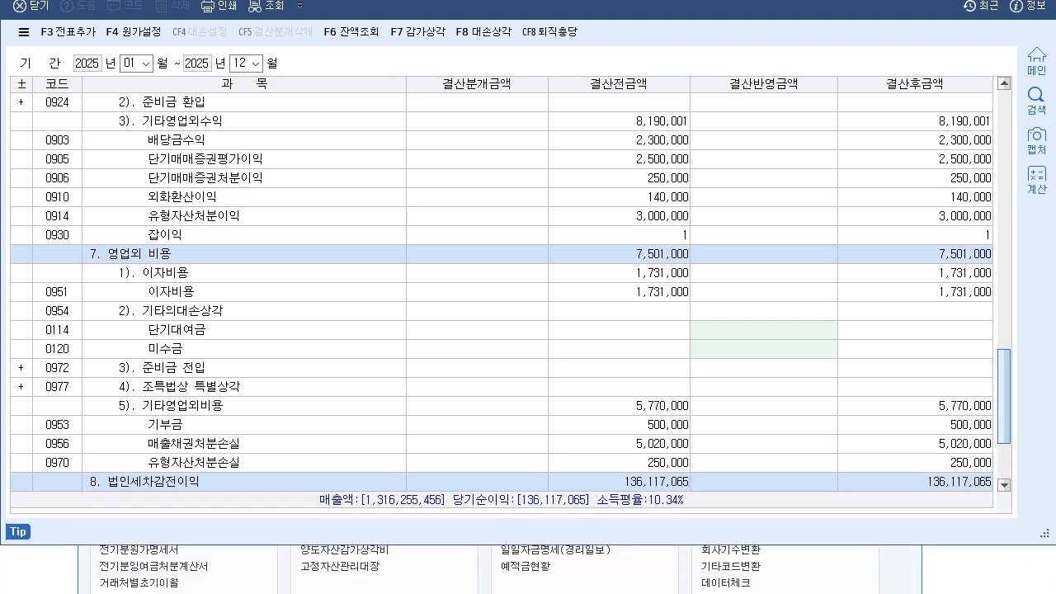
drag(1005, 398, 1004, 436)
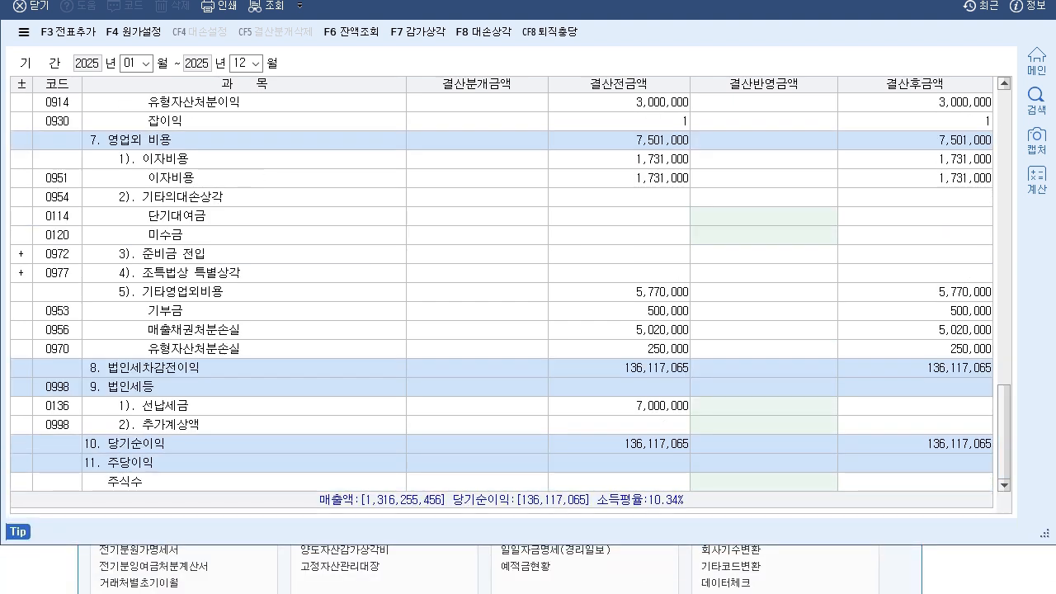
click(764, 406)
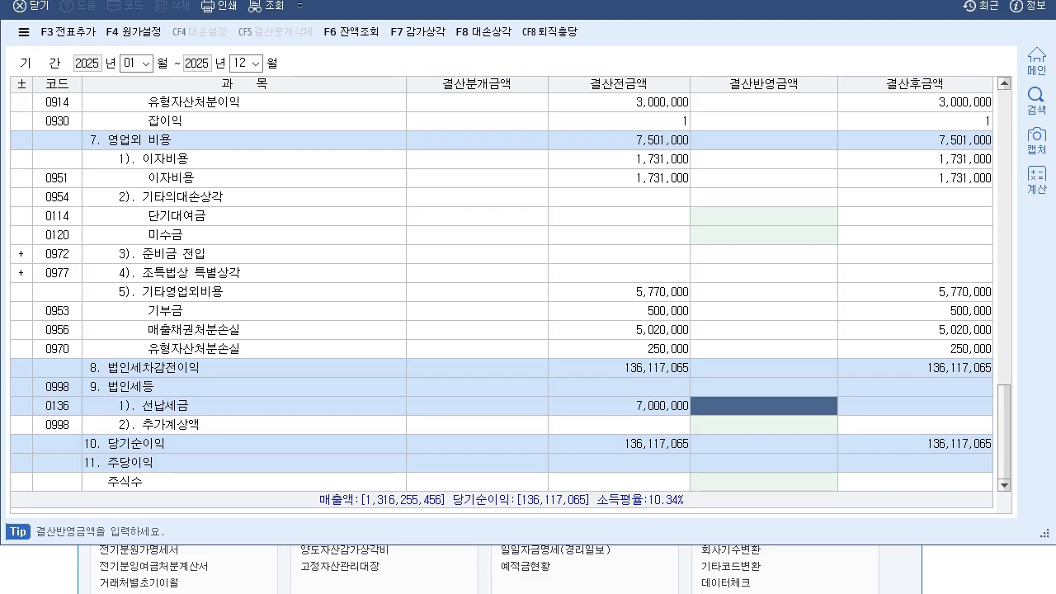
click(763, 425)
click(763, 406)
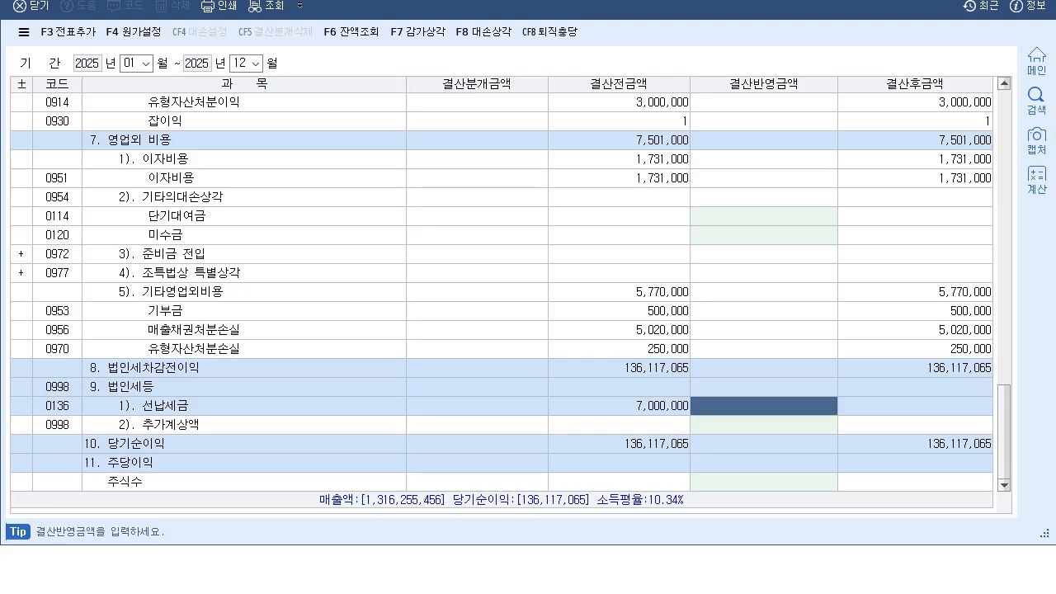
text(7,000,000)
key(Return)
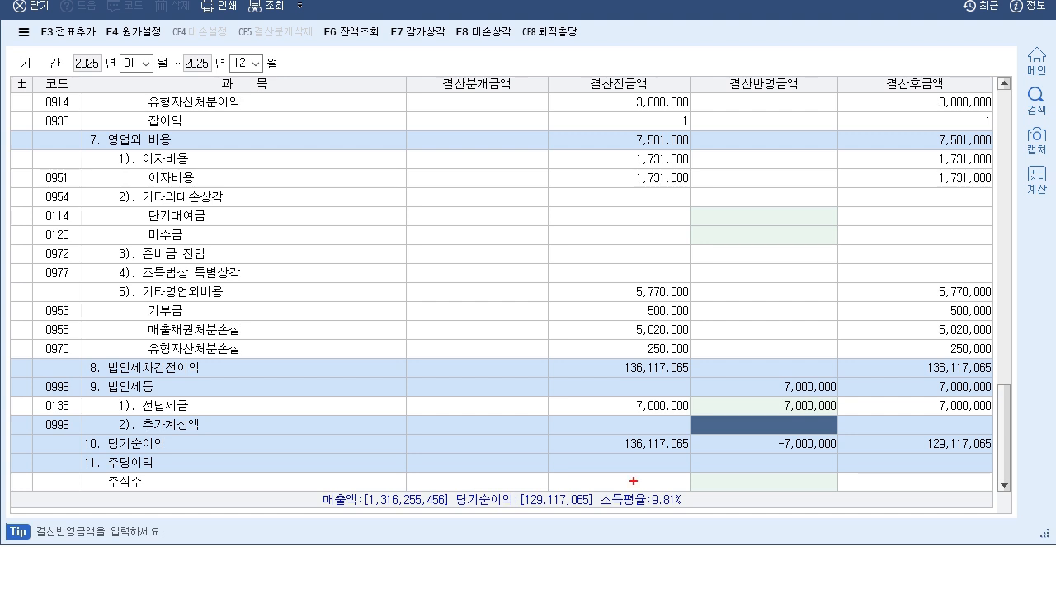
Mark the prepaid tax amount, its transfer to 결산반영금액 and the 추가계상액 row, and clear the marks.
mouse_move(625, 399)
mouse_down()
mouse_move(664, 420)
mouse_move(683, 392)
mouse_move(673, 434)
mouse_move(766, 403)
mouse_move(755, 414)
mouse_up()
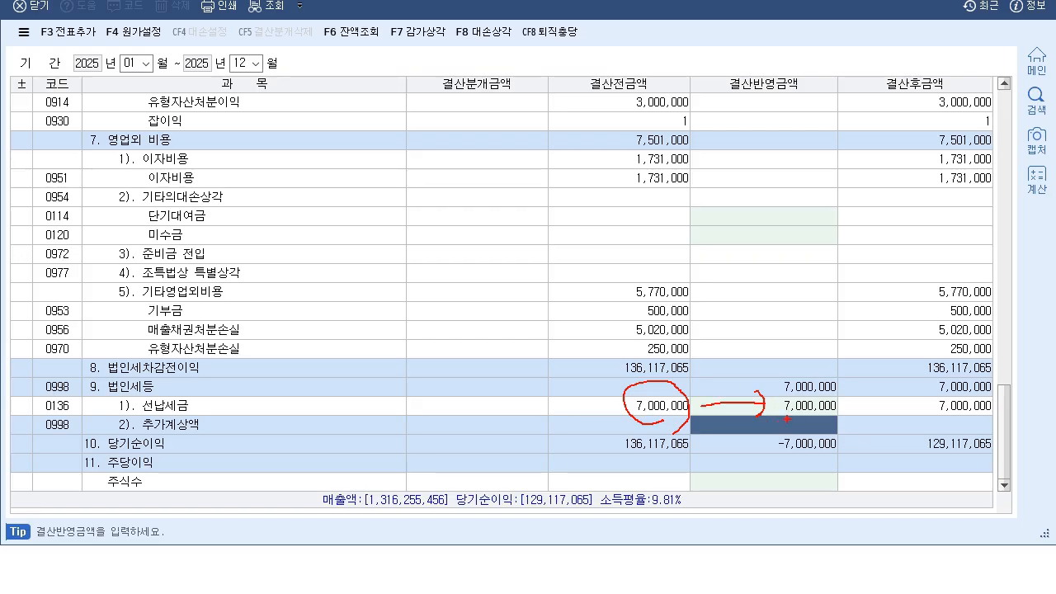
mouse_move(782, 419)
mouse_down()
mouse_move(757, 431)
mouse_move(839, 429)
mouse_move(780, 420)
mouse_up()
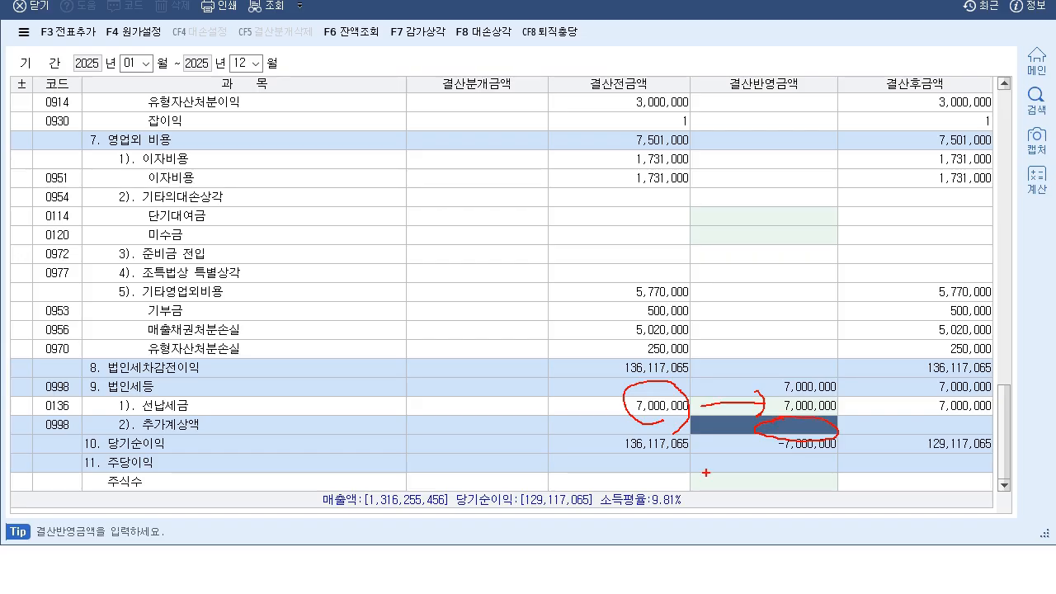
drag(132, 433, 227, 421)
key(Escape)
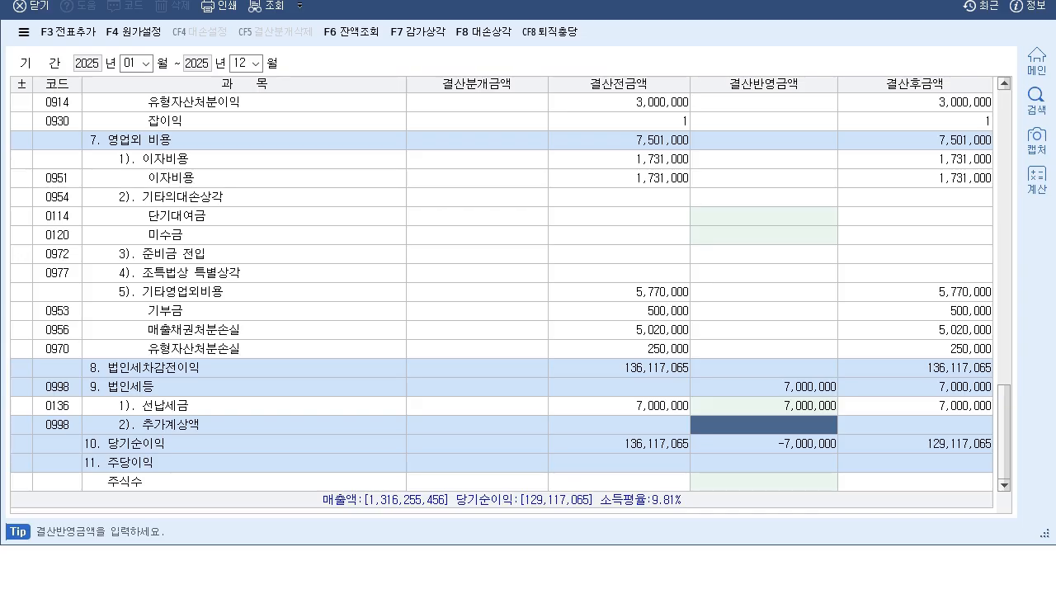
Enter 8,000,000 as the 결산반영금액 of 추가계상액 and review the income tax rows.
text(8000000)
key(Return)
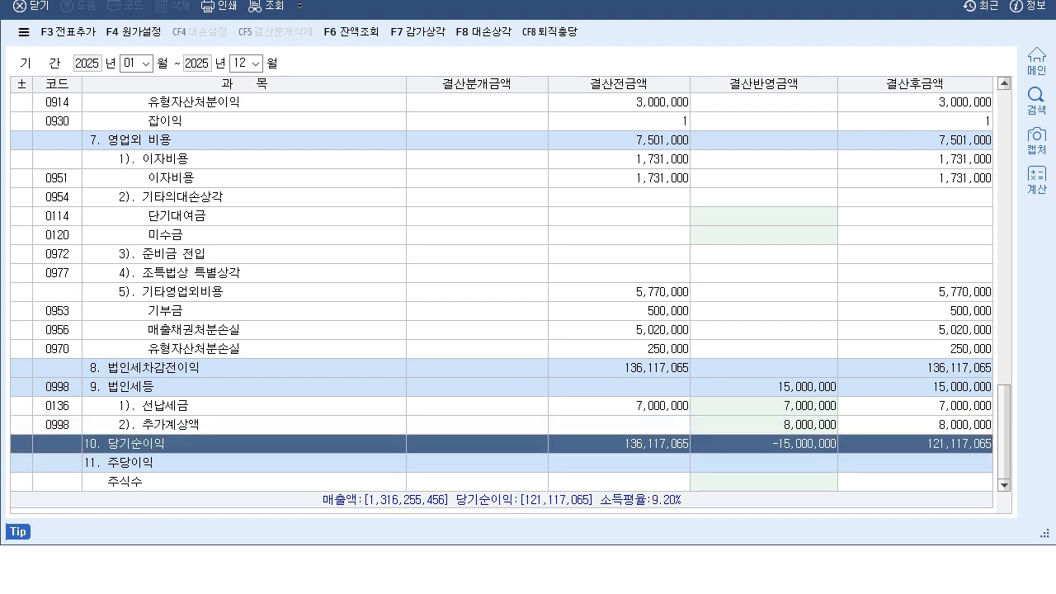
click(764, 406)
click(764, 425)
click(764, 387)
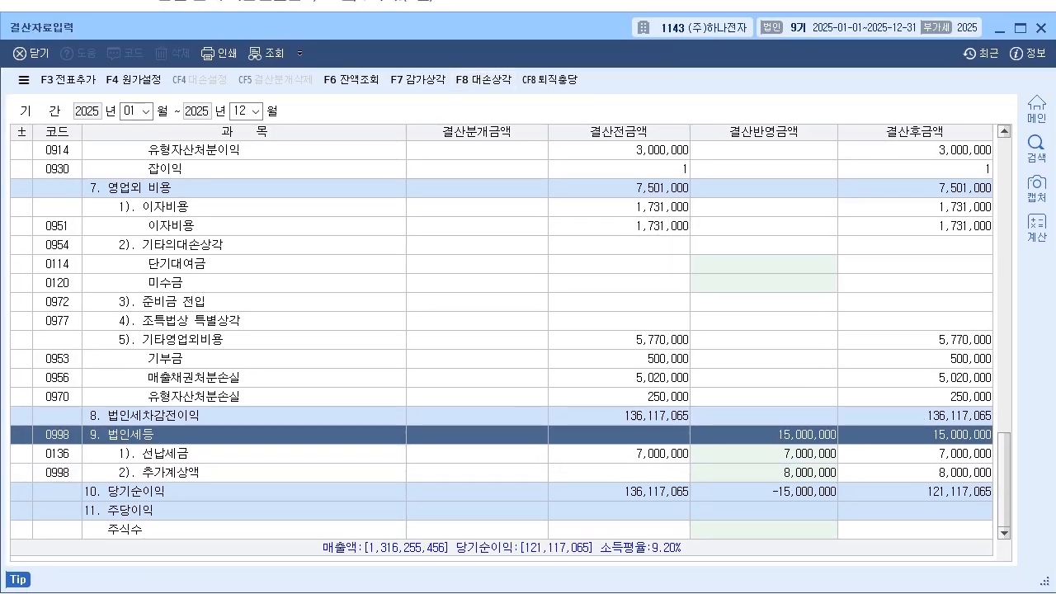
Add the automatic closing entries to the vouchers with 전표추가, close 결산자료입력, and go to section 06.
key(F3)
key(Return)
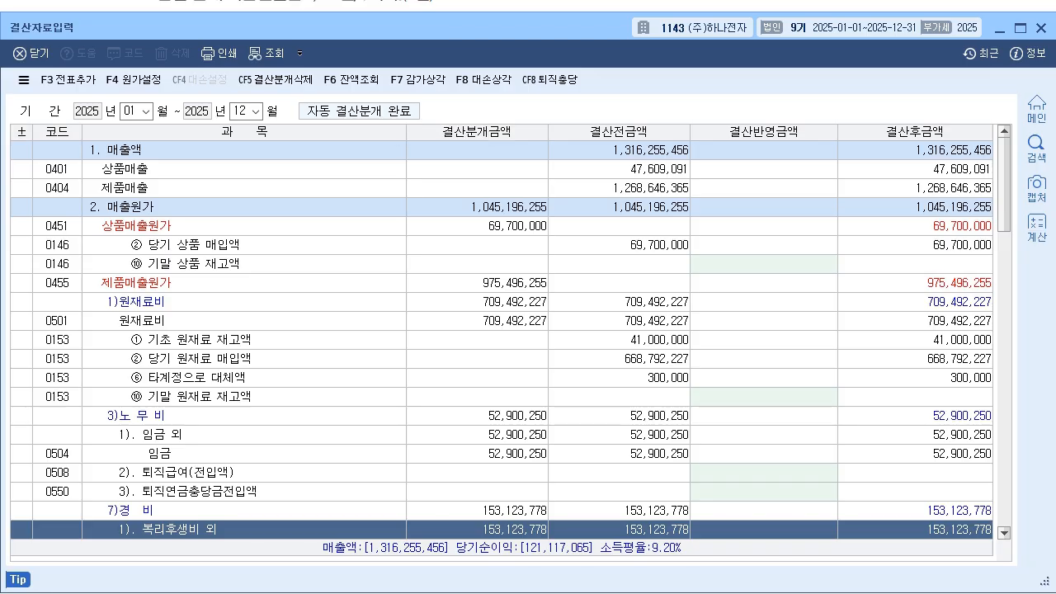
click(1042, 28)
scroll(528, 298, down, 1)
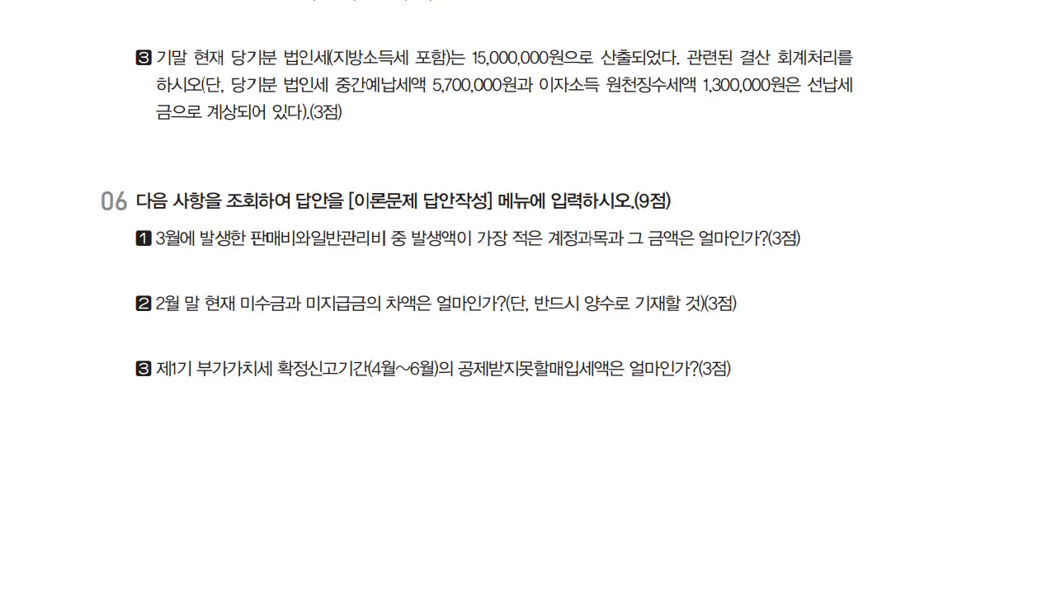